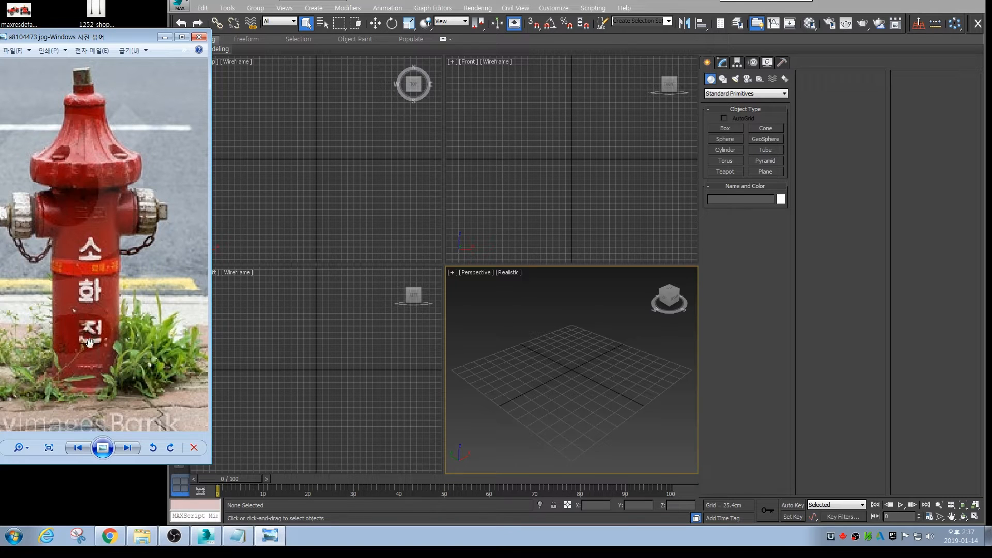
# Create a cylinder about 208 cm in radius and 498 cm high at the origin in the Top view
pyautogui.click(354, 157)
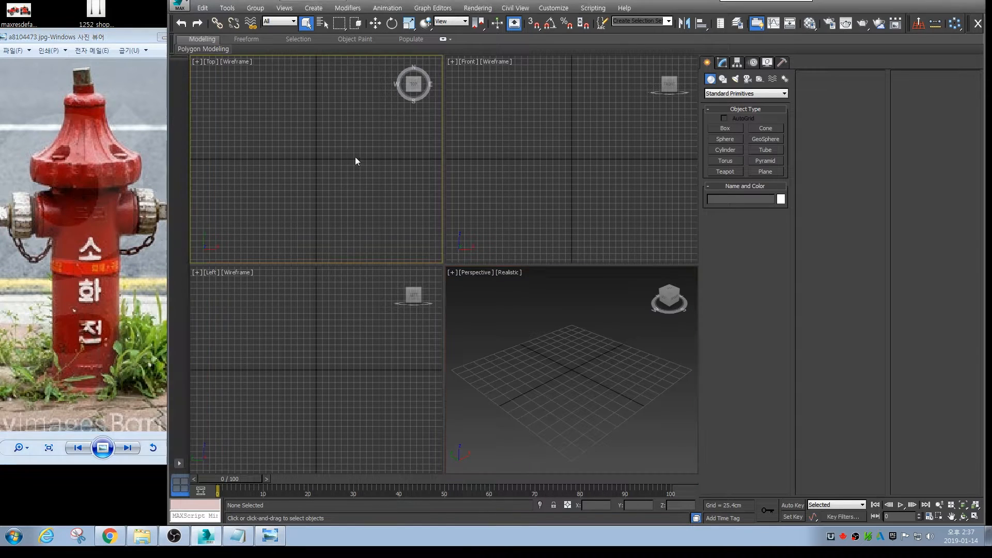
pyautogui.click(727, 149)
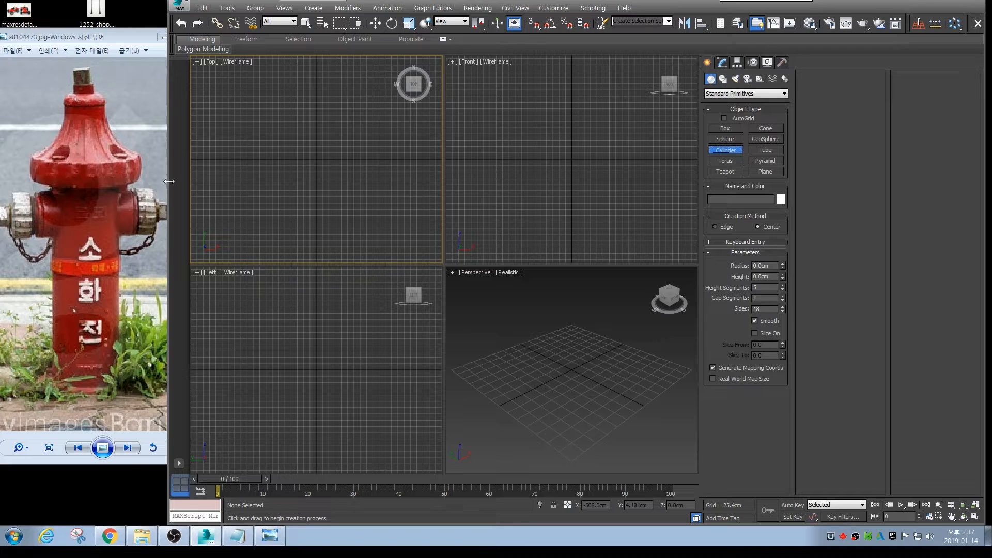
pyautogui.moveTo(315, 159); pyautogui.dragTo(325, 207)
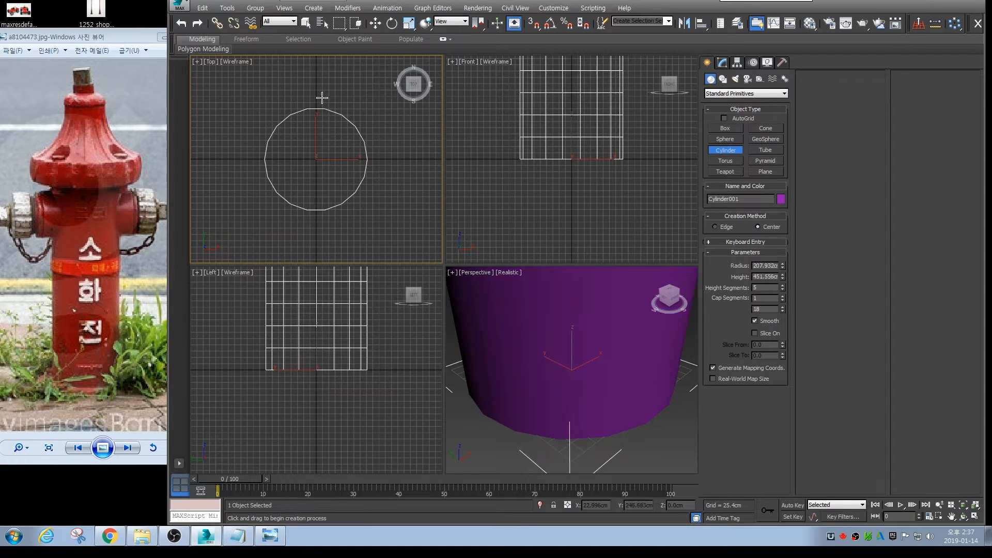
pyautogui.rightClick(569, 331)
pyautogui.rightClick(535, 325)
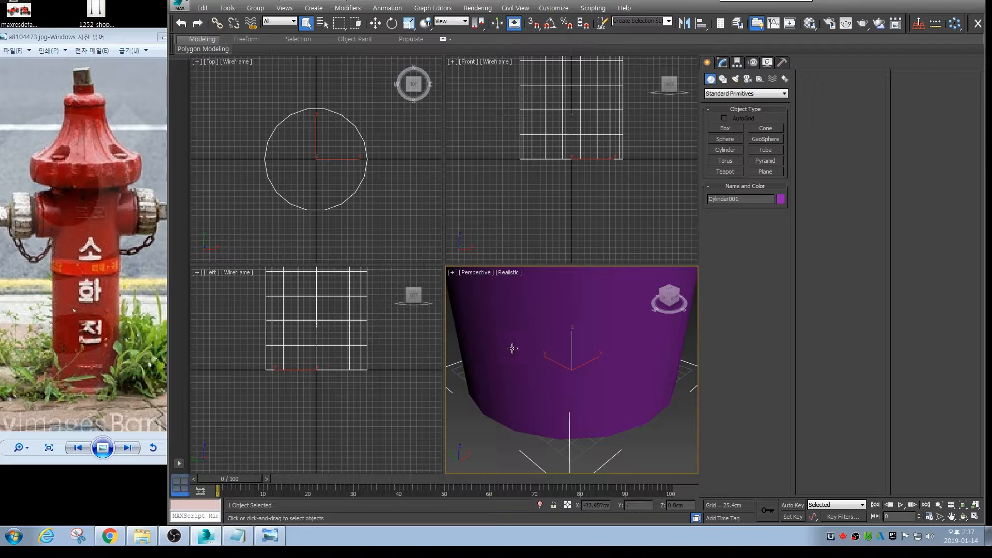
# Frame the cylinder in the viewports and display it with edged faces and without selection brackets in the Perspective view
pyautogui.moveTo(463, 365); pyautogui.dragTo(476, 372, button='middle')
pyautogui.press('z')
pyautogui.moveTo(417, 363); pyautogui.dragTo(417, 377, button='middle')
pyautogui.press('z')
pyautogui.moveTo(421, 209); pyautogui.dragTo(425, 212, button='middle')
pyautogui.middleClick(546, 226)
pyautogui.press('z')
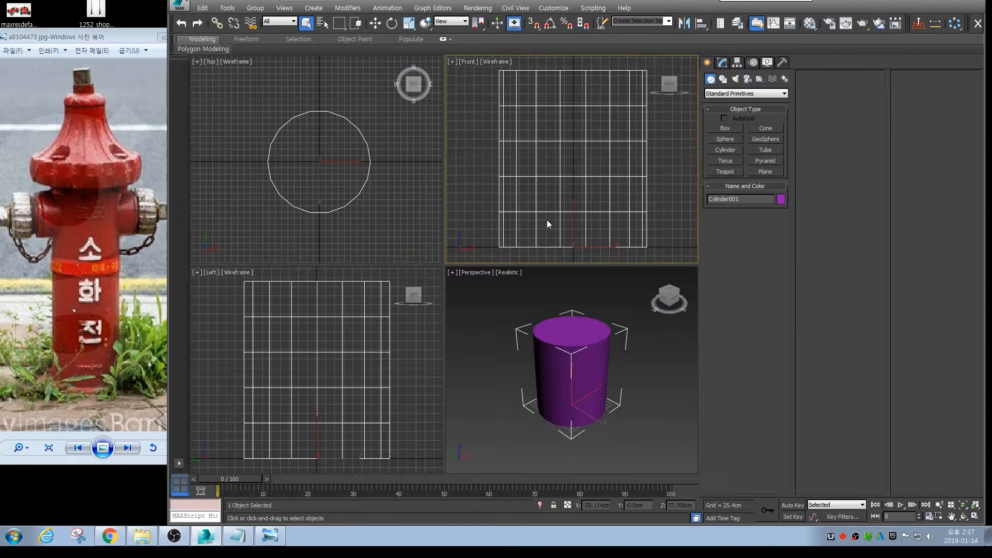
pyautogui.scroll(-5, 546, 222)
pyautogui.moveTo(568, 167); pyautogui.dragTo(538, 168, button='middle')
pyautogui.middleClick(361, 222)
pyautogui.middleClick(530, 348)
pyautogui.press('F4')
pyautogui.moveTo(551, 353); pyautogui.dragTo(555, 347, button='middle')
pyautogui.press('j')
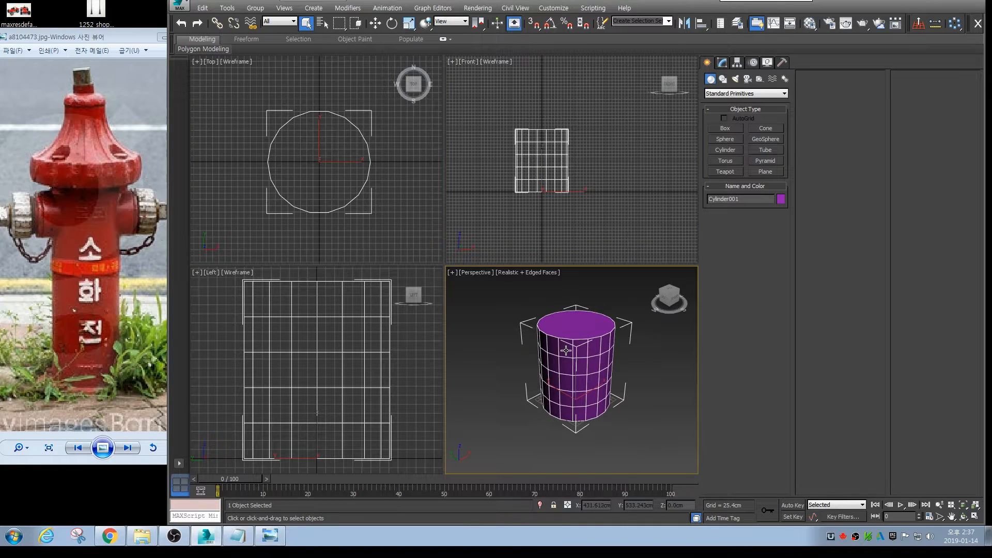
pyautogui.press('l')
pyautogui.press('p')
pyautogui.keyDown('alt'); pyautogui.moveTo(572, 361); pyautogui.dragTo(570, 396, button='middle'); pyautogui.keyUp('alt')
pyautogui.scroll(-5, 566, 392)
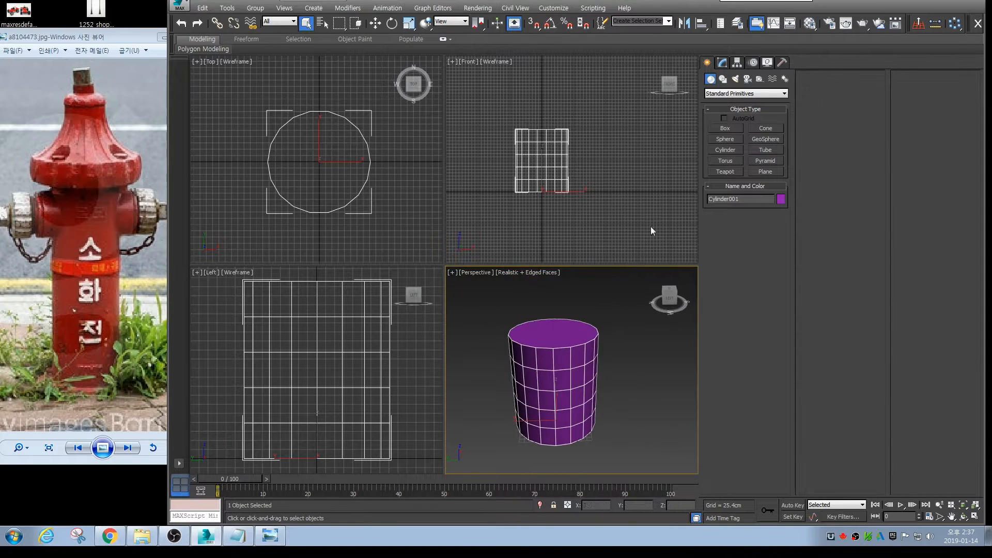
# Set the cylinder's sides to 16 and its height segments to 1
pyautogui.click(722, 63)
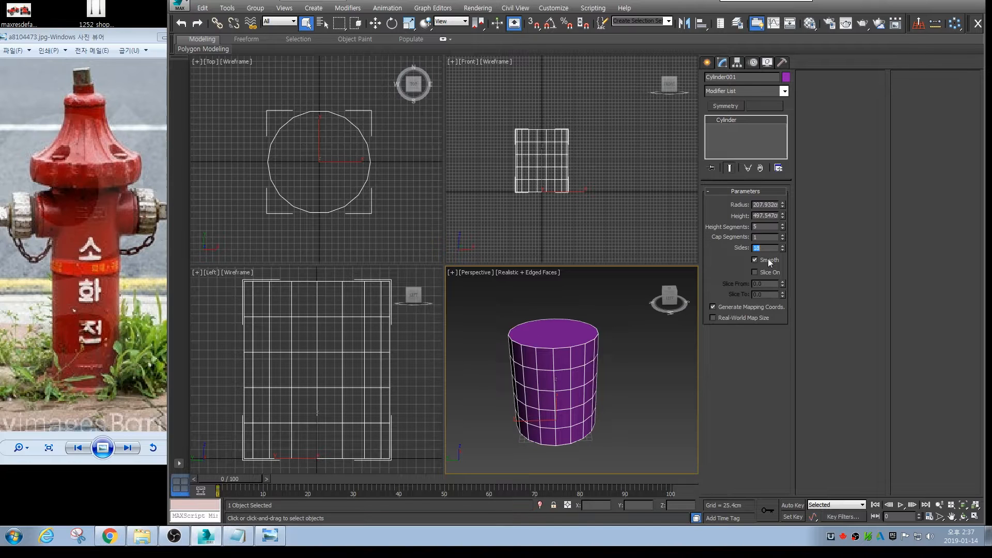
pyautogui.write('4')
pyautogui.press('Return')
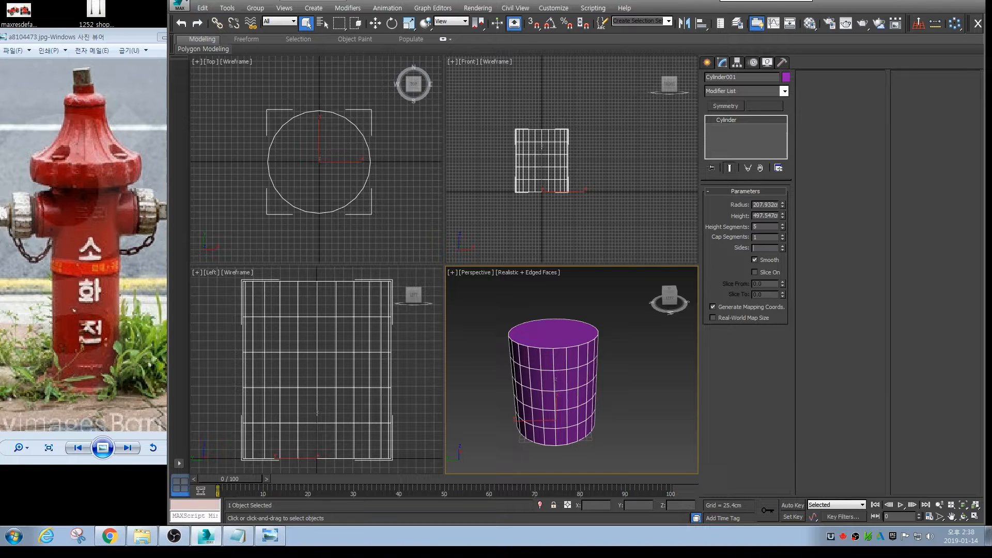
pyautogui.press('Return')
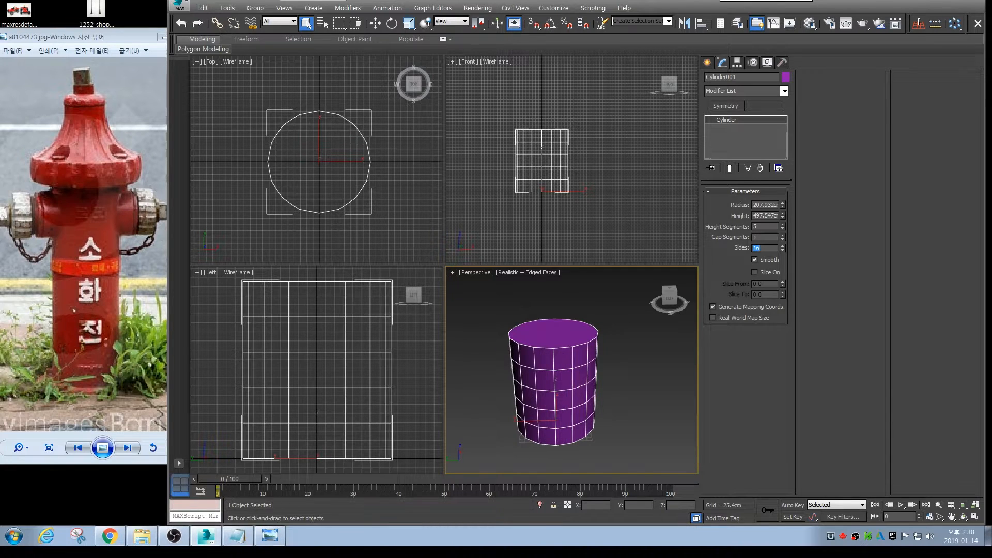
pyautogui.click(783, 229)
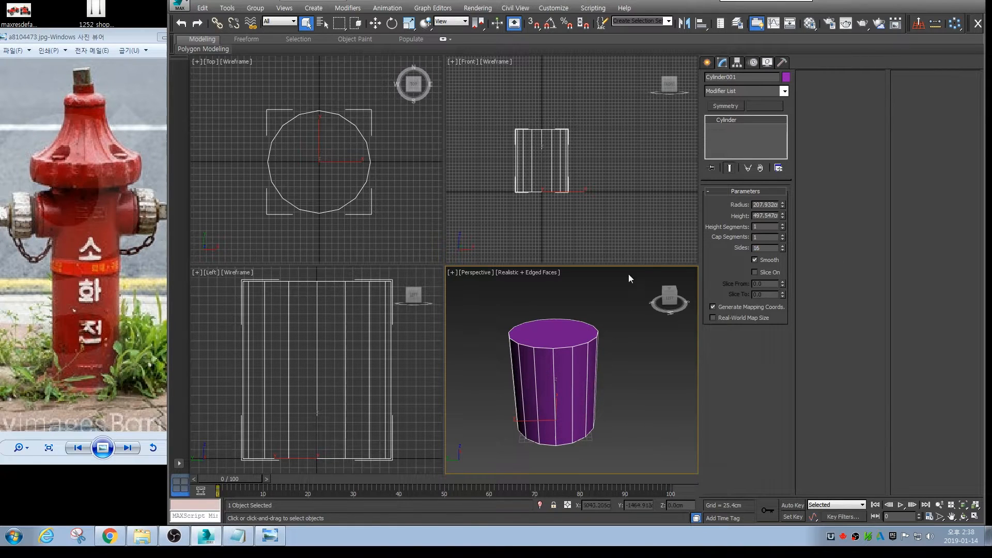
# Increase the cylinder's height to about 1143 cm to match the tall body of the hydrant
pyautogui.scroll(-5, 589, 366)
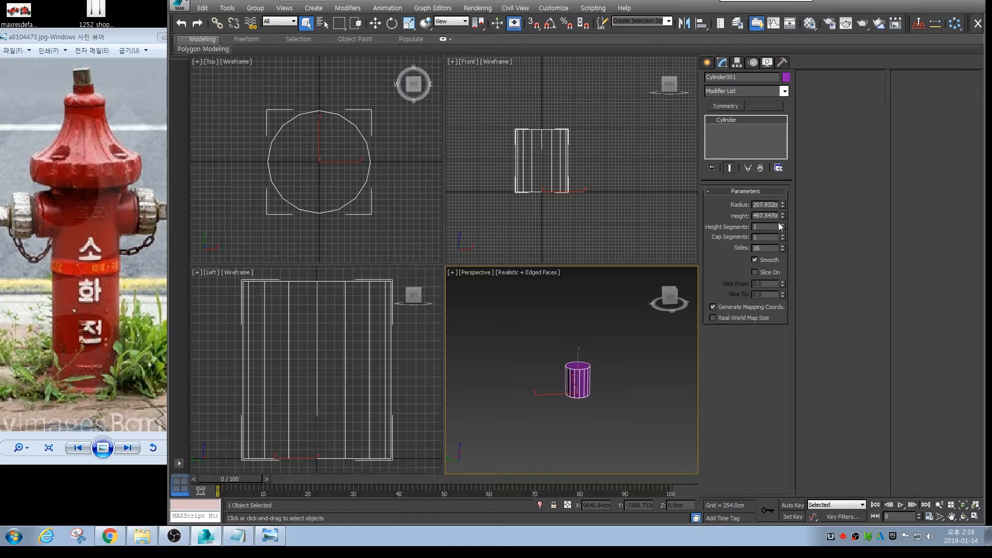
pyautogui.moveTo(783, 216); pyautogui.dragTo(784, 152)
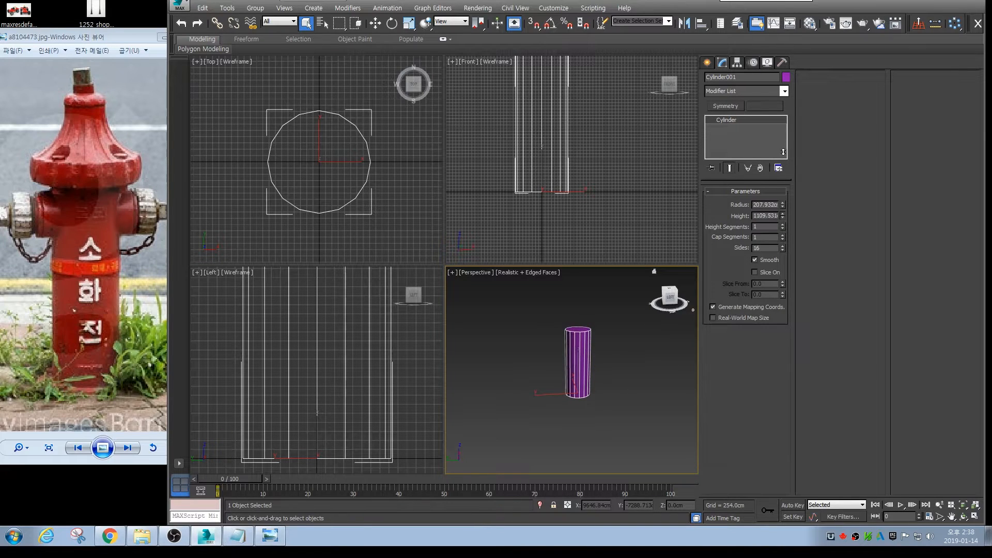
pyautogui.click(783, 214)
pyautogui.moveTo(603, 336); pyautogui.dragTo(585, 343, button='middle')
pyautogui.press('z')
pyautogui.middleClick(488, 240)
pyautogui.middleClick(409, 239)
pyautogui.press('z')
pyautogui.middleClick(385, 309)
pyautogui.middleClick(524, 358)
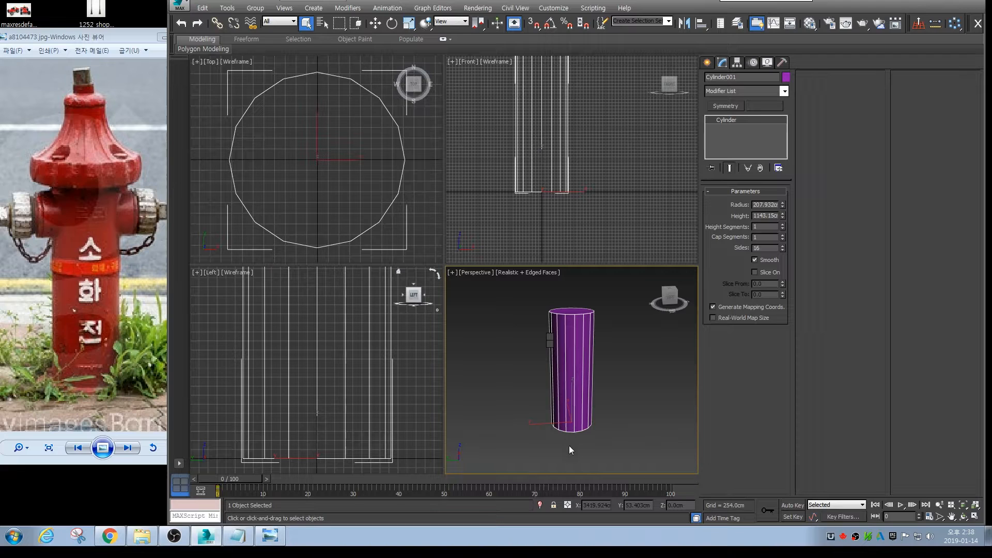
# Convert the cylinder to an Editable Poly
pyautogui.click(683, 450)
pyautogui.middleClick(422, 237)
pyautogui.middleClick(554, 212)
pyautogui.press('z')
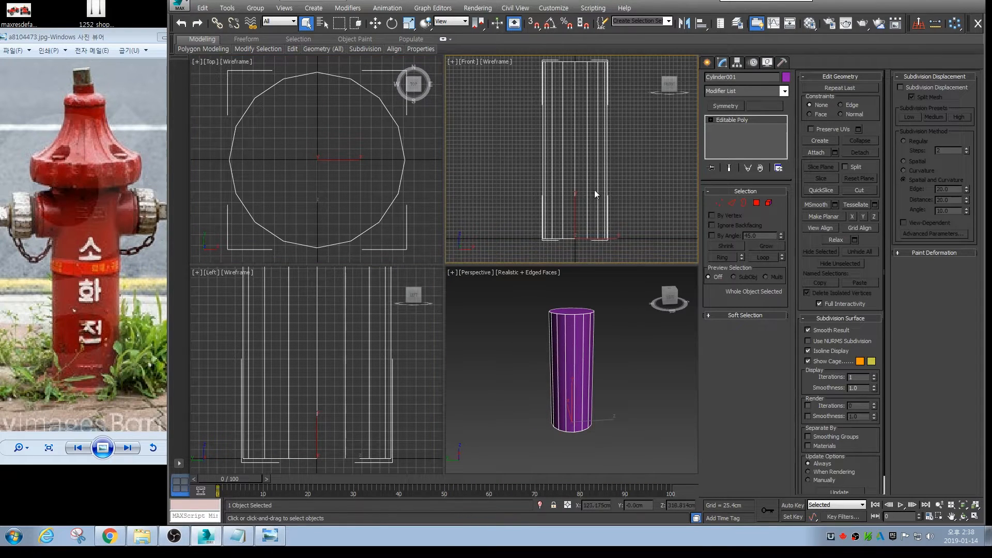
# Delete the cylinder's top cap polygon in the maximized Perspective view
pyautogui.middleClick(600, 330)
pyautogui.hotkey('alt', 'w')
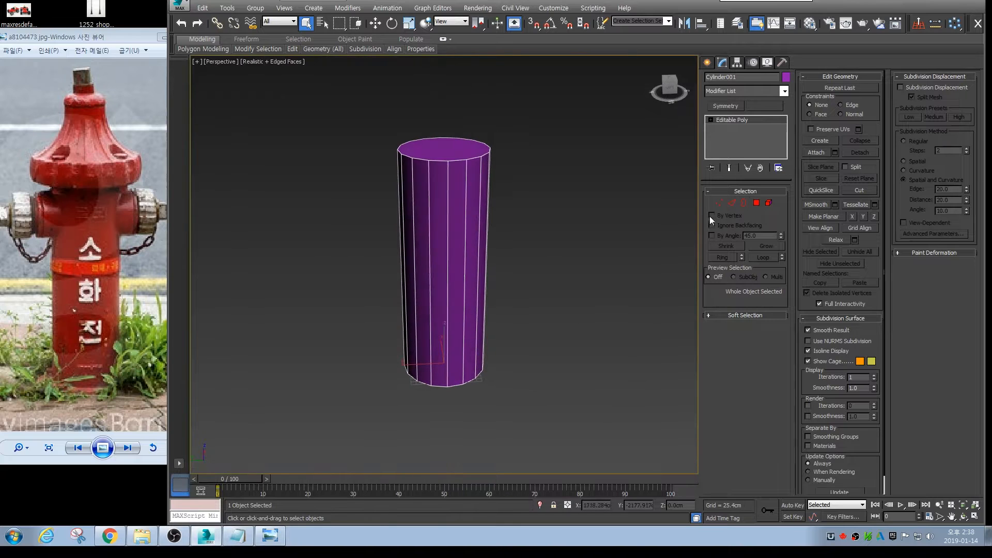
pyautogui.click(757, 203)
pyautogui.click(475, 151)
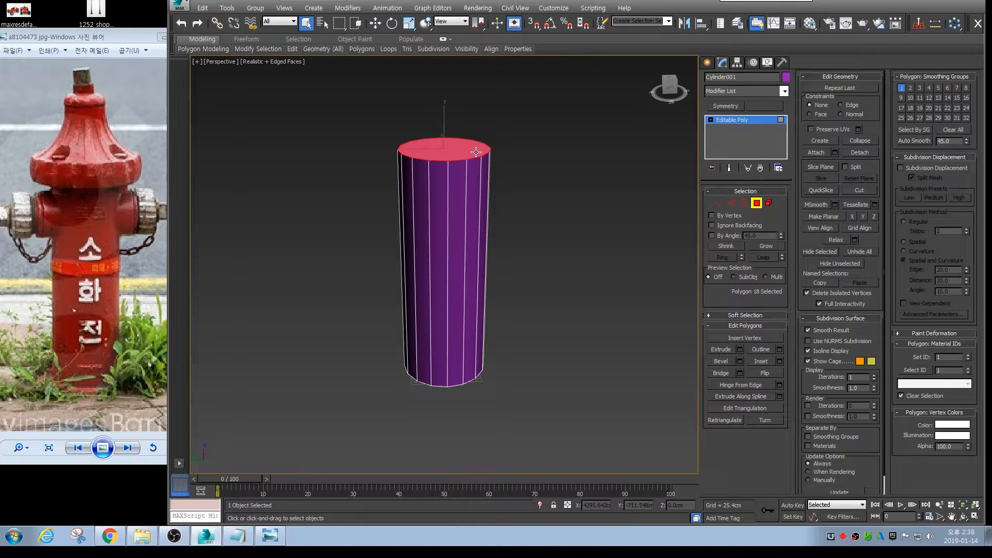
pyautogui.press('Delete')
# Extend the open top border outward with a scaled copy, forming a flat ring nearly twice the tube's diameter
pyautogui.click(744, 202)
pyautogui.click(474, 159)
pyautogui.moveTo(474, 162); pyautogui.dragTo(478, 239, button='middle')
pyautogui.press('r')
pyautogui.keyDown('shift'); pyautogui.moveTo(467, 230); pyautogui.dragTo(464, 220); pyautogui.keyUp('shift')
pyautogui.hotkey('ctrl', 'z')
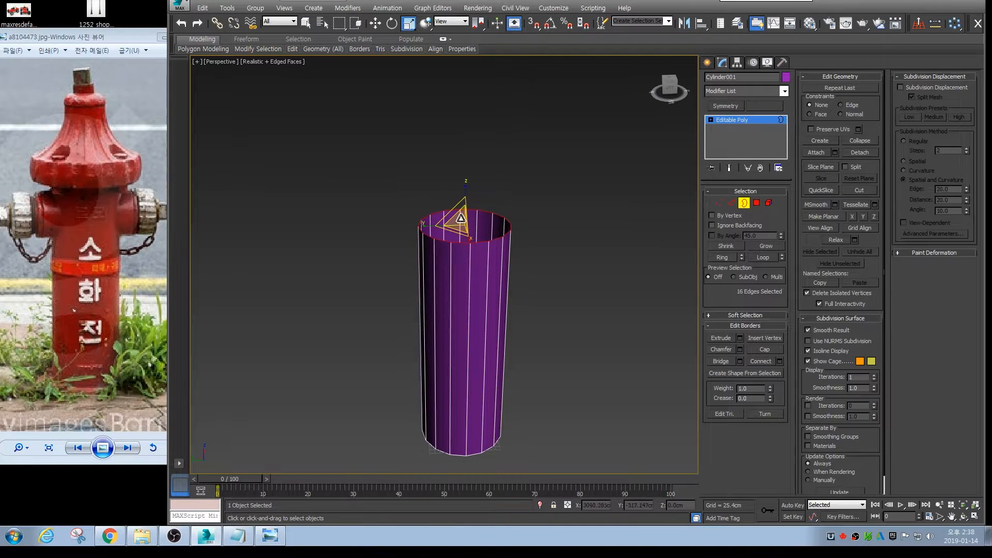
pyautogui.keyDown('shift'); pyautogui.moveTo(457, 220); pyautogui.dragTo(468, 190); pyautogui.keyUp('shift')
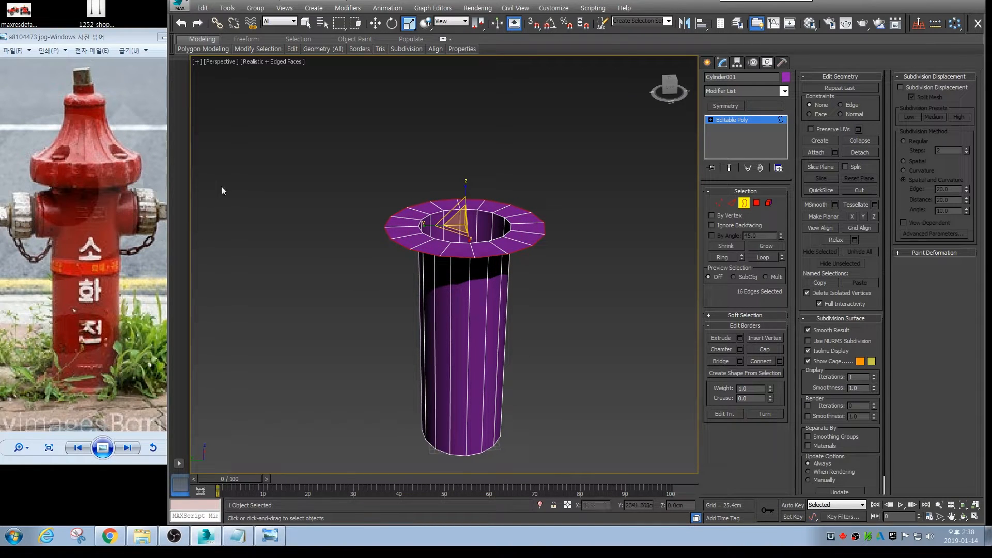
# Extrude the ring's outer border straight up about 103 cm to form the wall of the cap's rim
pyautogui.press('w')
pyautogui.keyDown('alt'); pyautogui.moveTo(491, 202); pyautogui.dragTo(476, 192, button='middle'); pyautogui.keyUp('alt')
pyautogui.keyDown('shift'); pyautogui.moveTo(466, 195); pyautogui.dragTo(472, 173); pyautogui.keyUp('shift')
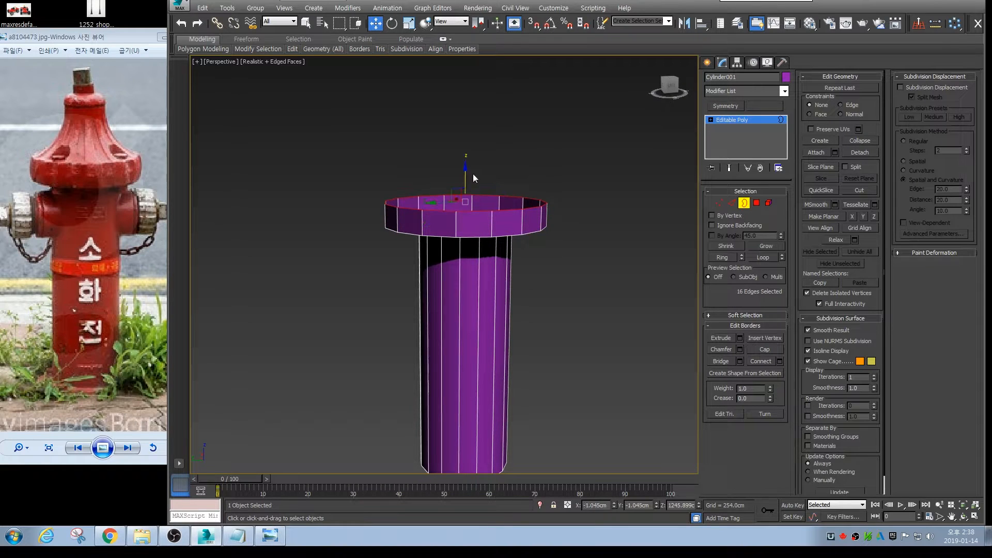
pyautogui.keyDown('alt'); pyautogui.moveTo(472, 174); pyautogui.dragTo(483, 205, button='middle'); pyautogui.keyUp('alt')
# Check the rim in the reference photo and extend its upper border slightly inward with a scaled copy to form a narrow lip
pyautogui.click(149, 178)
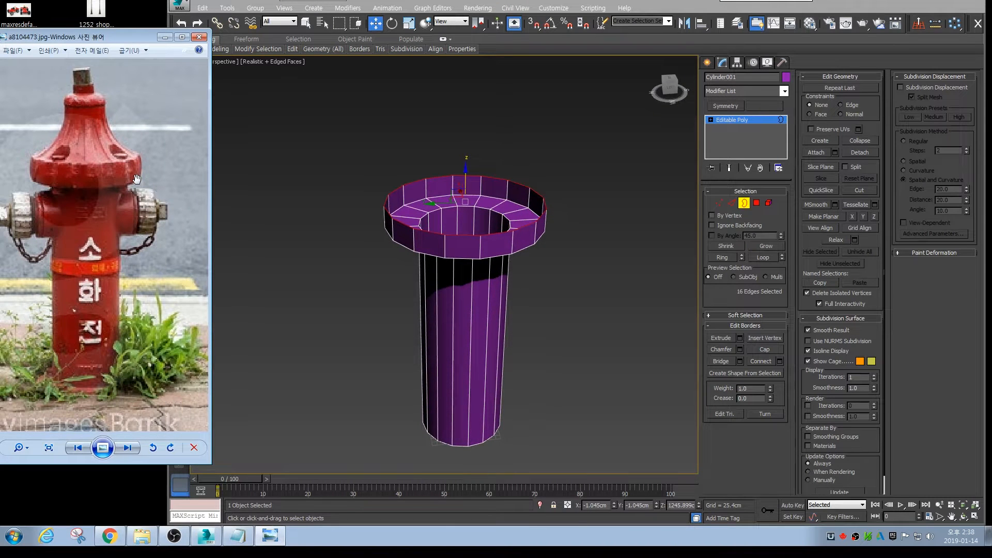
pyautogui.scroll(5, 136, 179)
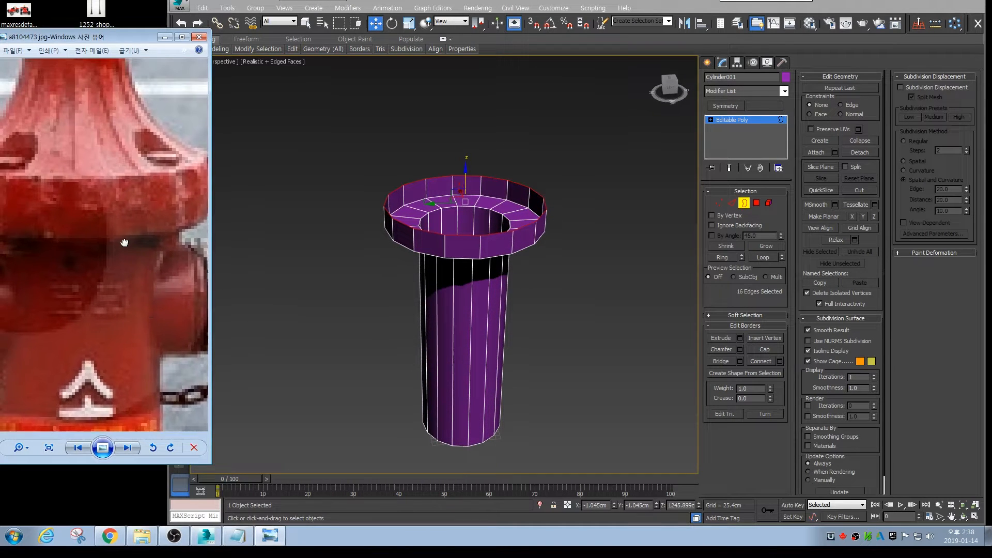
pyautogui.scroll(-5, 68, 285)
pyautogui.scroll(4, 137, 278)
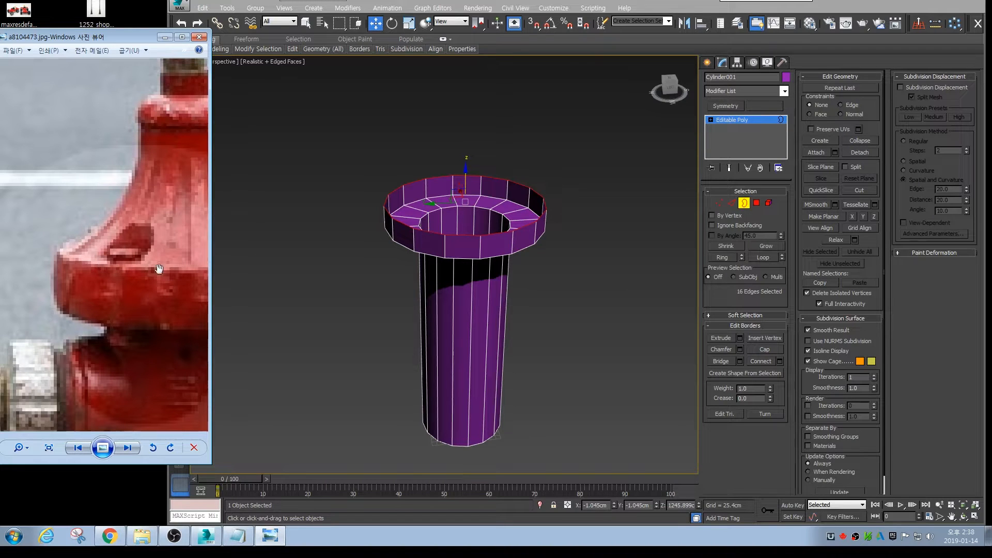
pyautogui.click(465, 206)
pyautogui.press('r')
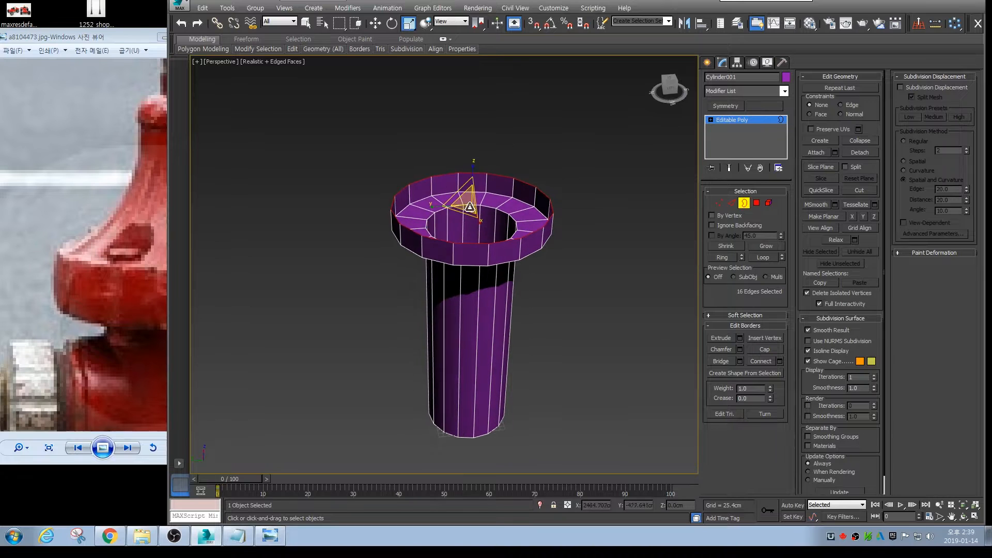
pyautogui.keyDown('shift'); pyautogui.moveTo(466, 202); pyautogui.dragTo(467, 208); pyautogui.keyUp('shift')
# Extrude the lip's inner border straight up about 408 cm in the maximized Front view for the cap's upper body
pyautogui.moveTo(160, 219); pyautogui.dragTo(87, 204)
pyautogui.scroll(-4, 140, 209)
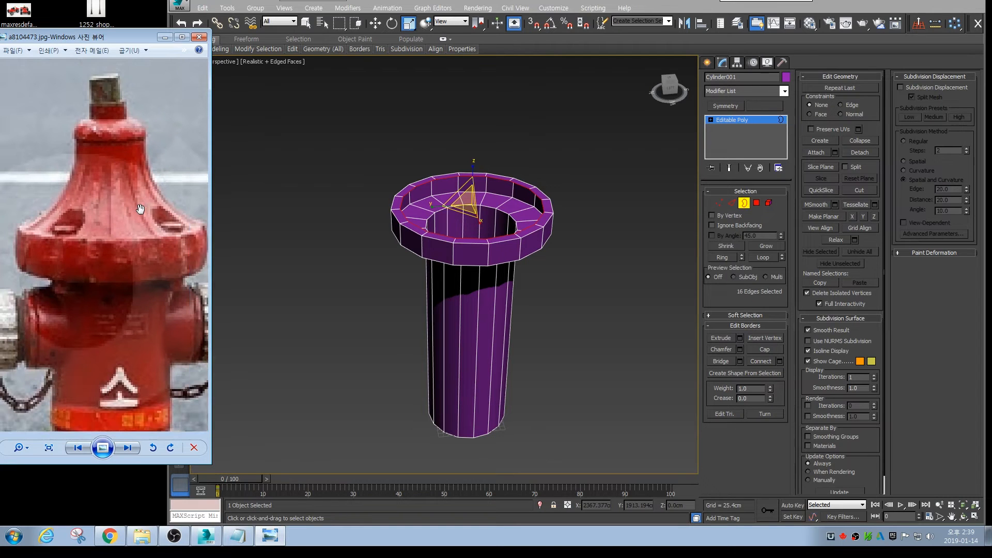
pyautogui.moveTo(537, 191); pyautogui.dragTo(471, 303, button='middle')
pyautogui.hotkey('alt', 'w')
pyautogui.middleClick(569, 157)
pyautogui.hotkey('alt', 'w')
pyautogui.scroll(-2, 527, 166)
pyautogui.press('j')
pyautogui.press('w')
pyautogui.keyDown('shift'); pyautogui.moveTo(471, 224); pyautogui.dragTo(471, 134); pyautogui.keyUp('shift')
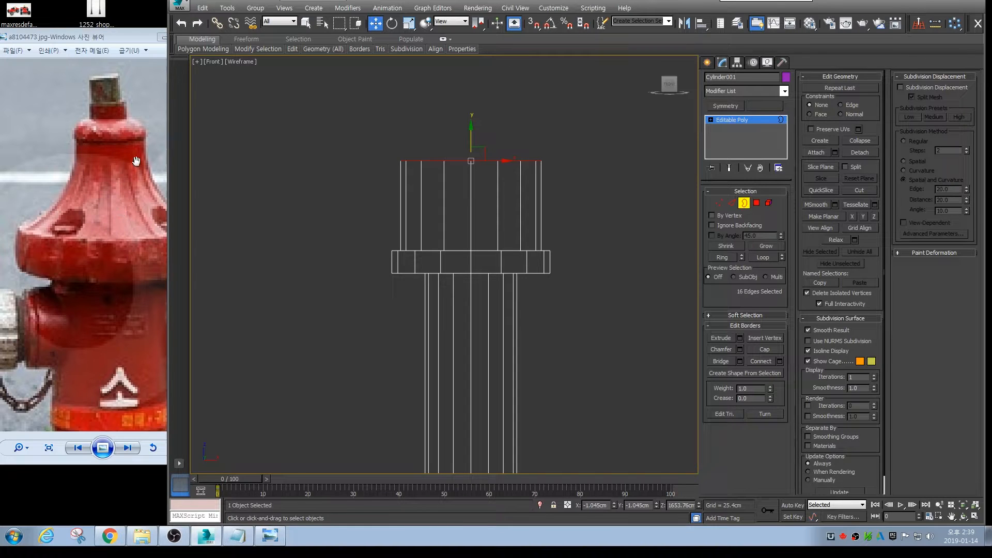
# Scale the raised border inward so the cap tapers to the width of its neck
pyautogui.press('r')
pyautogui.moveTo(478, 154); pyautogui.dragTo(462, 246)
pyautogui.moveTo(467, 186); pyautogui.dragTo(460, 248, button='middle')
# Extrude the cap's top border upward in two sections, about 84 cm and 68 cm high, to form the neck
pyautogui.press('w')
pyautogui.keyDown('shift'); pyautogui.moveTo(463, 201); pyautogui.dragTo(465, 183); pyautogui.keyUp('shift')
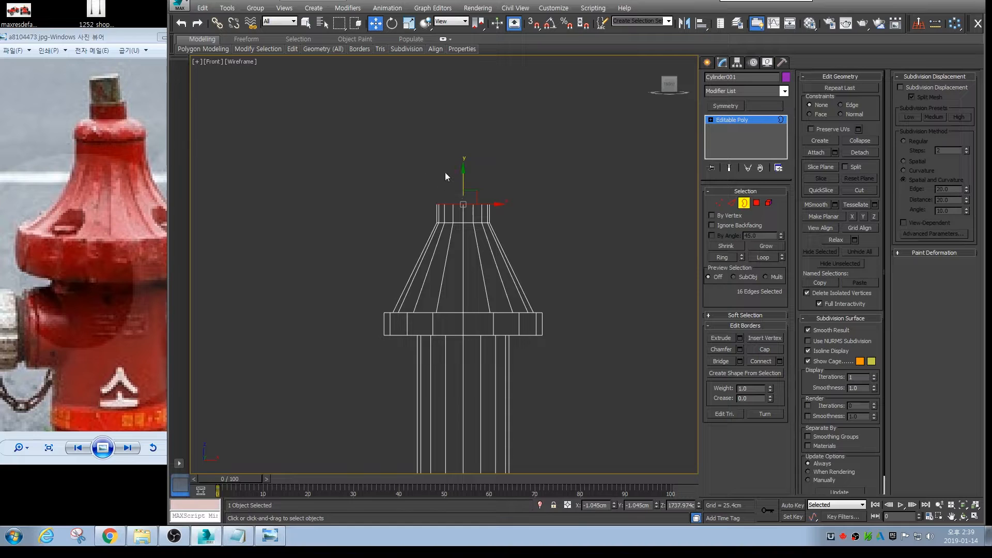
pyautogui.scroll(2, 447, 178)
pyautogui.moveTo(459, 214); pyautogui.dragTo(460, 205)
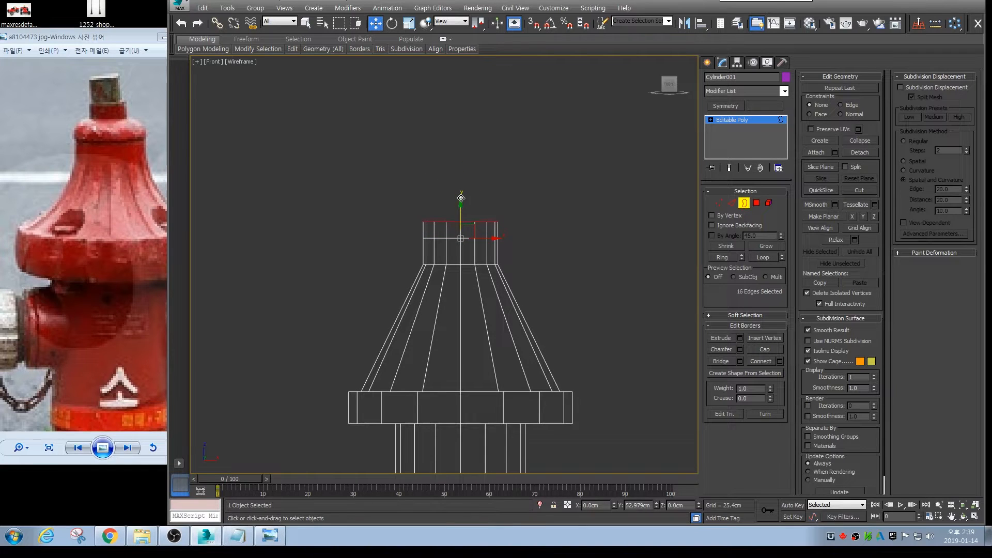
pyautogui.moveTo(461, 194); pyautogui.dragTo(460, 196)
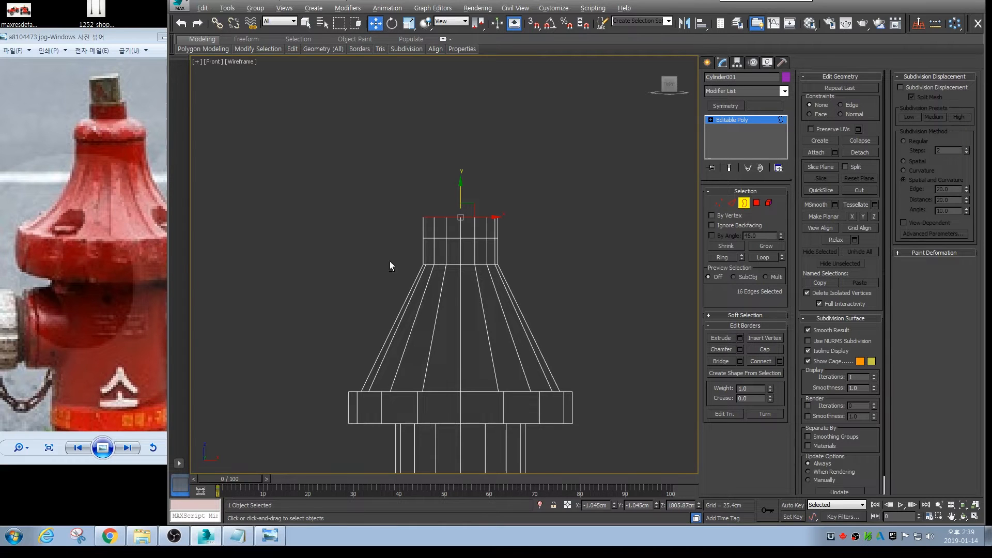
# Extend the neck's top border inward with a scaled copy in the Perspective view, forming a flat ring around a smaller opening
pyautogui.hotkey('alt', 'w')
pyautogui.rightClick(499, 290)
pyautogui.hotkey('alt', 'w')
pyautogui.press('z')
pyautogui.press('r')
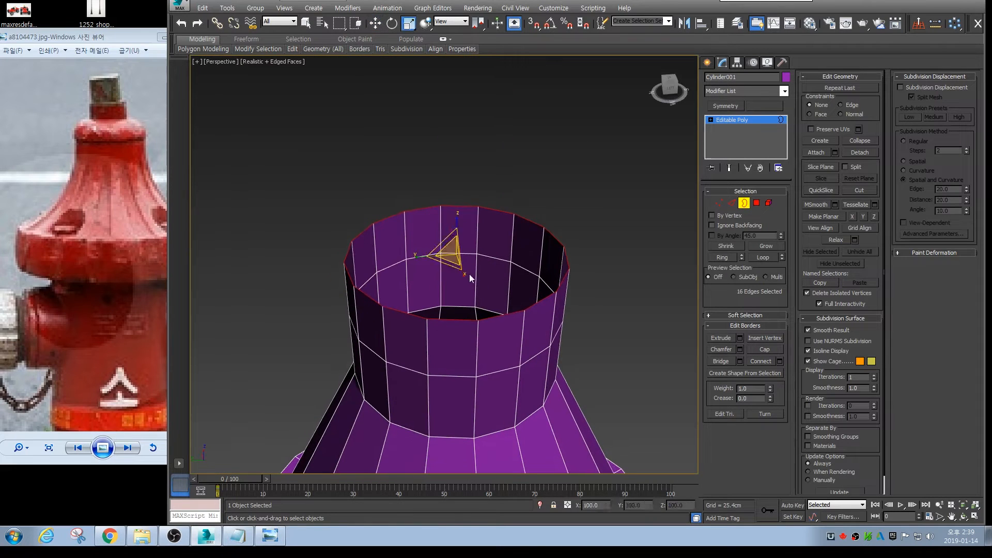
pyautogui.keyDown('shift'); pyautogui.moveTo(455, 257); pyautogui.dragTo(450, 279); pyautogui.keyUp('shift')
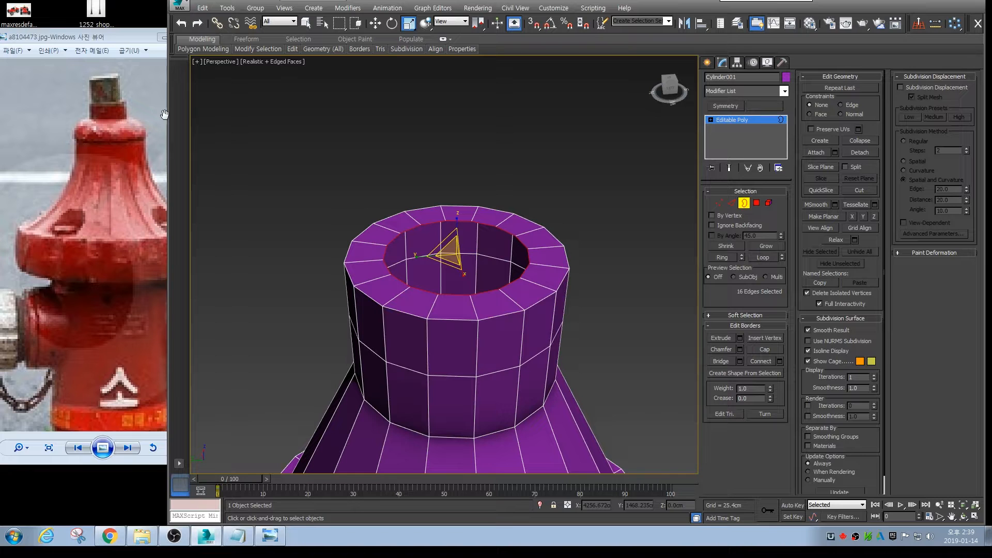
# Draw a concave arc of about 580 cm radius in the Front view from the neck's base to the lip as a profile guide
pyautogui.keyDown('alt'); pyautogui.moveTo(525, 267); pyautogui.dragTo(531, 252, button='middle'); pyautogui.keyUp('alt')
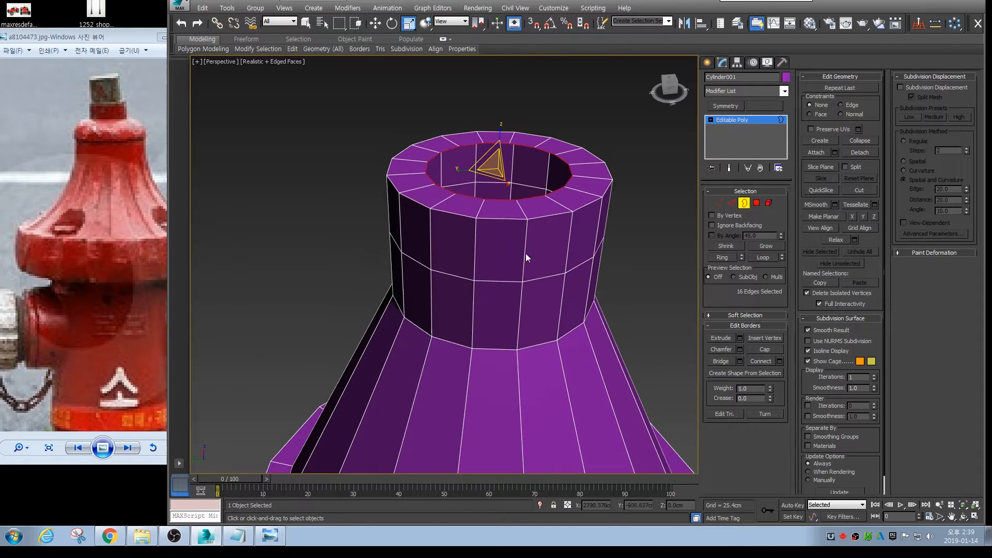
pyautogui.scroll(-5, 521, 225)
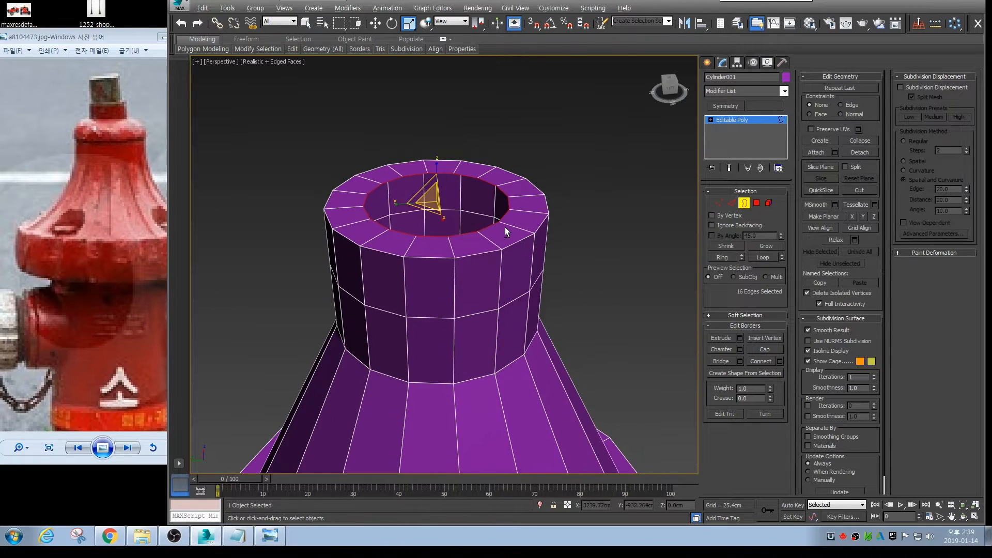
pyautogui.click(565, 226)
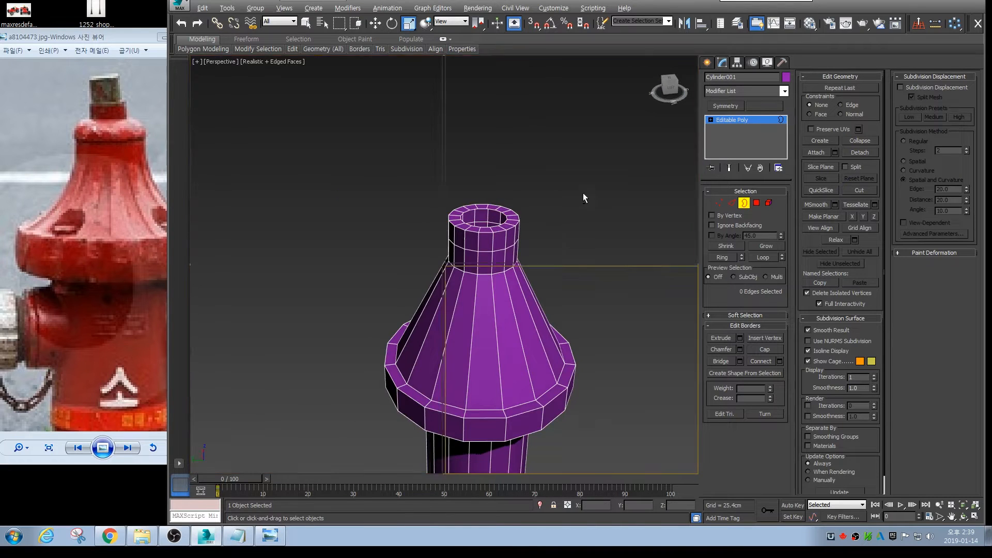
pyautogui.press('f')
pyautogui.press('F3')
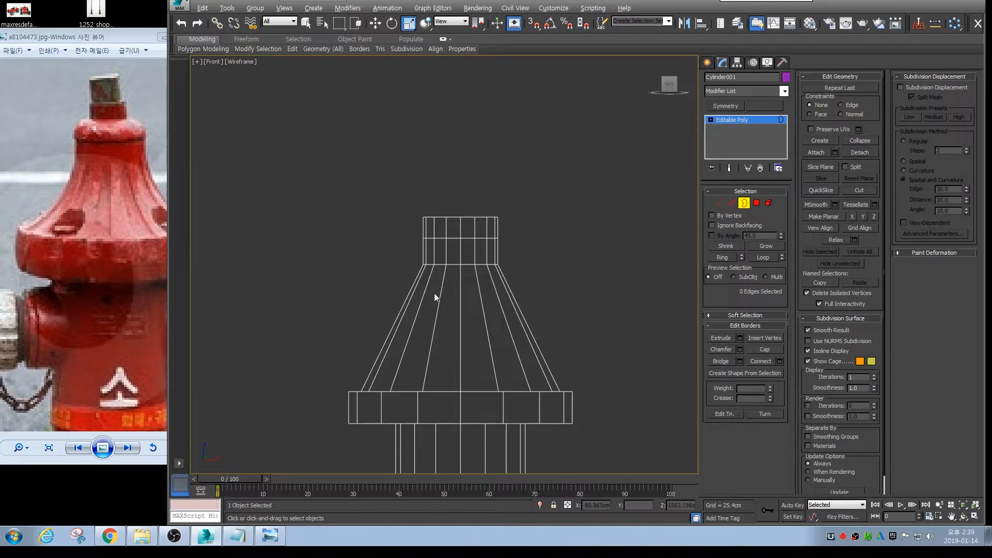
pyautogui.moveTo(420, 293); pyautogui.dragTo(421, 233, button='middle')
pyautogui.click(707, 63)
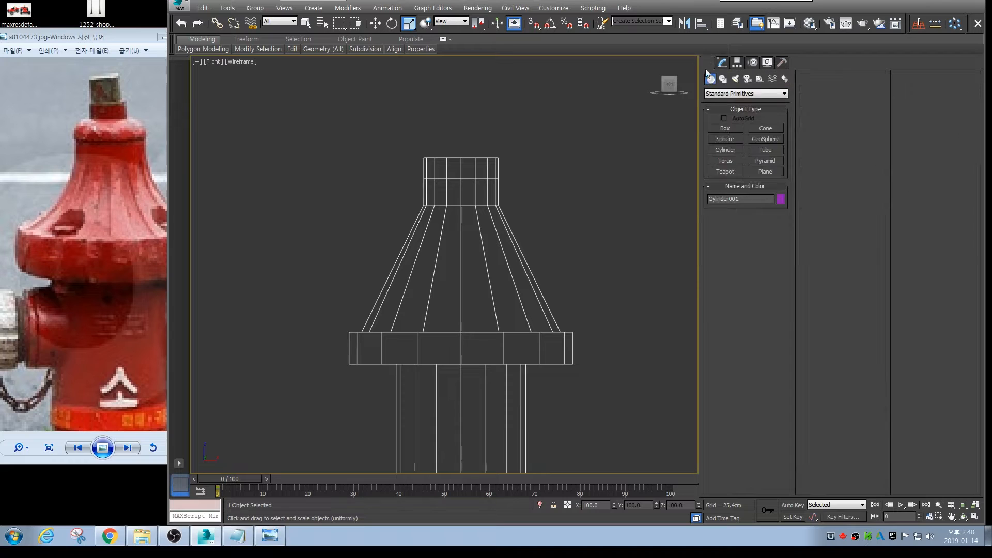
pyautogui.click(723, 79)
pyautogui.click(726, 158)
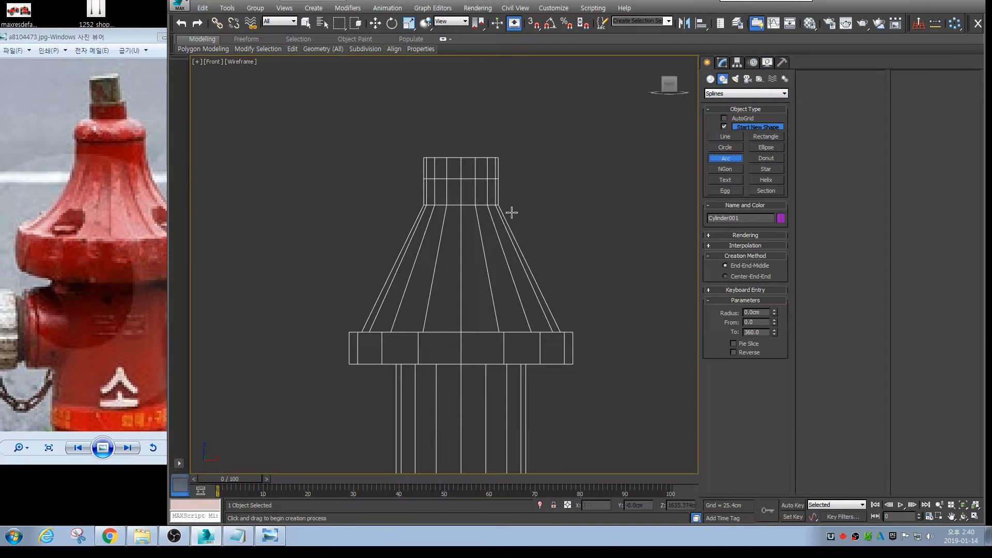
pyautogui.moveTo(498, 205); pyautogui.dragTo(561, 333)
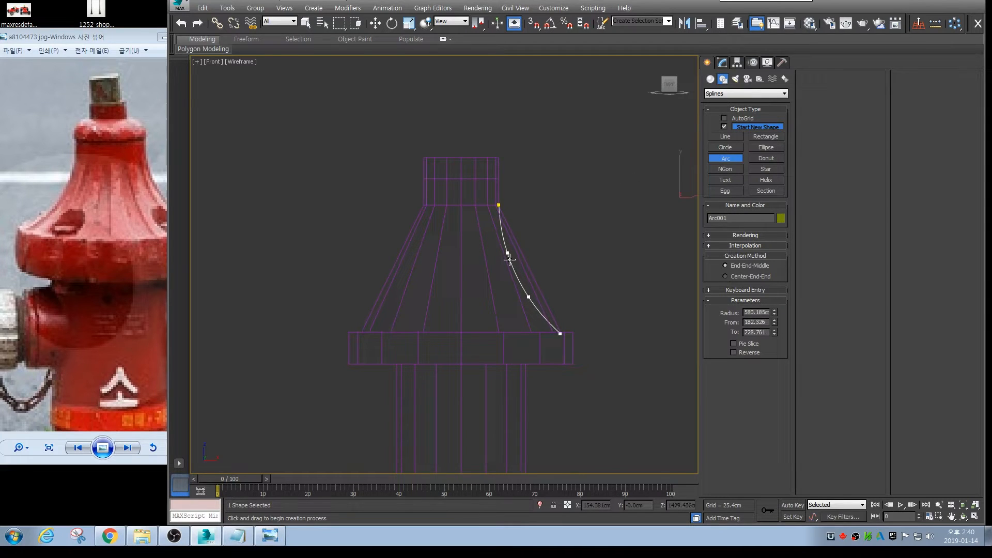
pyautogui.click(510, 259)
pyautogui.press('r')
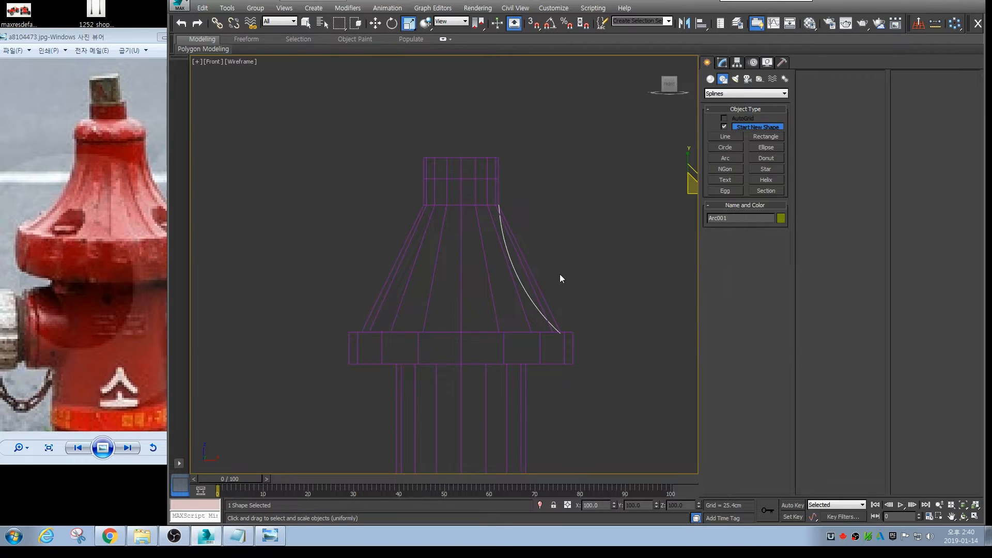
# Connect the cap's sloping edges with a middle edge loop and scale it inward to meet the guide arc
pyautogui.click(537, 289)
pyautogui.press('2')
pyautogui.moveTo(376, 254); pyautogui.dragTo(549, 284)
pyautogui.hotkey('ctrl', 'shift', 'e')
pyautogui.moveTo(469, 259); pyautogui.dragTo(465, 285)
# Add one edge loop above and one below the cap's middle loop, each scaled inward to follow the arc
pyautogui.moveTo(417, 240); pyautogui.dragTo(468, 236)
pyautogui.hotkey('ctrl', 'shift', 'e')
pyautogui.moveTo(379, 286); pyautogui.dragTo(559, 310)
pyautogui.hotkey('ctrl', 'shift', 'e')
pyautogui.moveTo(466, 292); pyautogui.dragTo(465, 301)
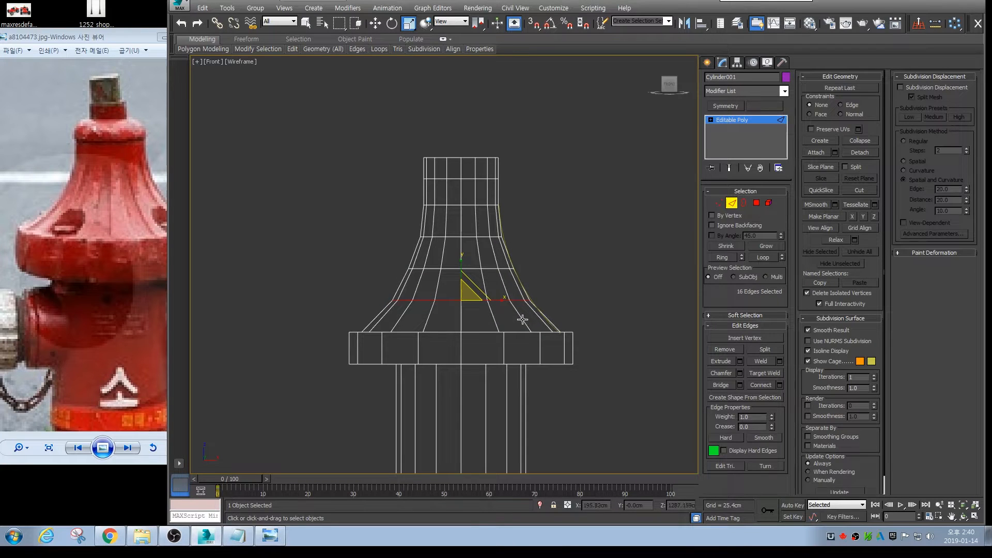
# Select the outer edge loop around the top of the neck and chamfer it slightly
pyautogui.hotkey('alt', 'w')
pyautogui.rightClick(532, 348)
pyautogui.hotkey('alt', 'w')
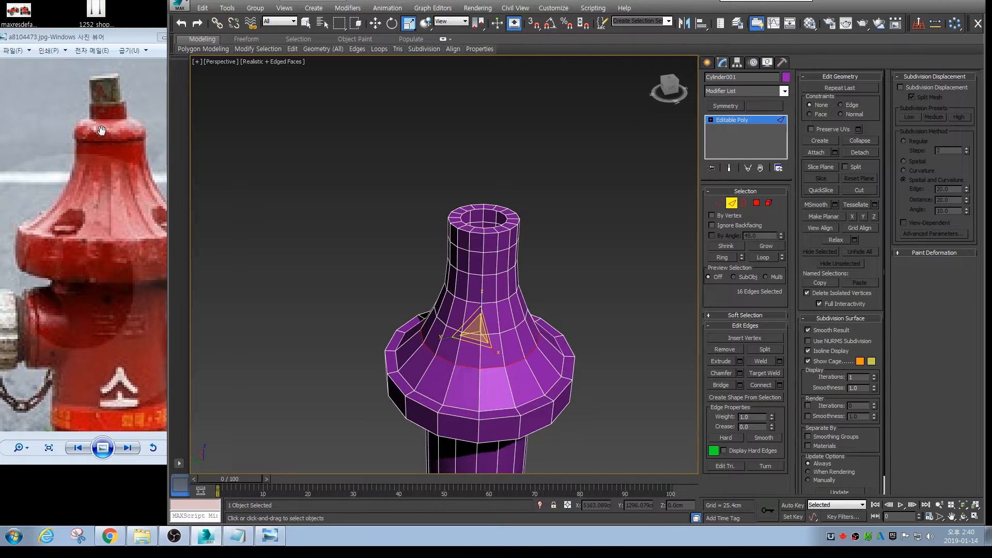
pyautogui.hotkey('alt', 'w')
pyautogui.hotkey('alt', 'w')
pyautogui.moveTo(557, 163); pyautogui.dragTo(492, 237, button='middle')
pyautogui.press('2')
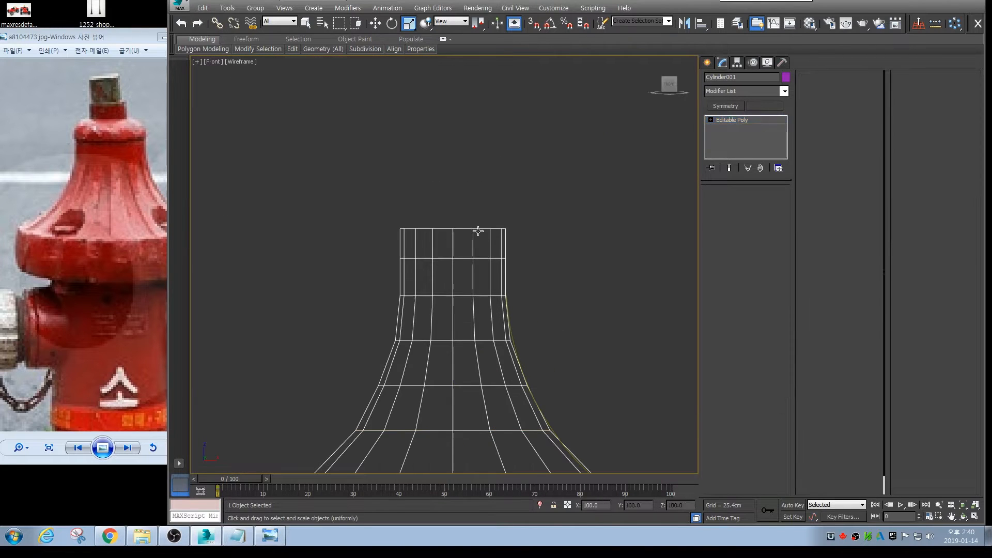
pyautogui.press('2')
pyautogui.hotkey('alt', 'w')
pyautogui.rightClick(548, 316)
pyautogui.hotkey('alt', 'w')
pyautogui.hotkey('alt', 'w')
pyautogui.rightClick(549, 194)
pyautogui.hotkey('alt', 'w')
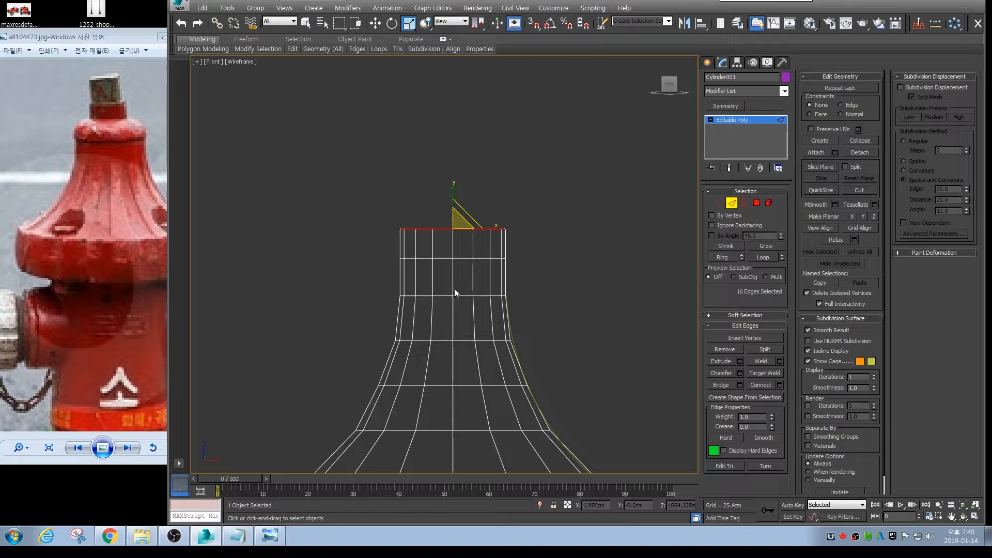
pyautogui.keyDown('shift'); pyautogui.moveTo(457, 226); pyautogui.dragTo(461, 221); pyautogui.keyUp('shift')
pyautogui.hotkey('alt', 'w')
pyautogui.rightClick(597, 392)
pyautogui.hotkey('alt', 'w')
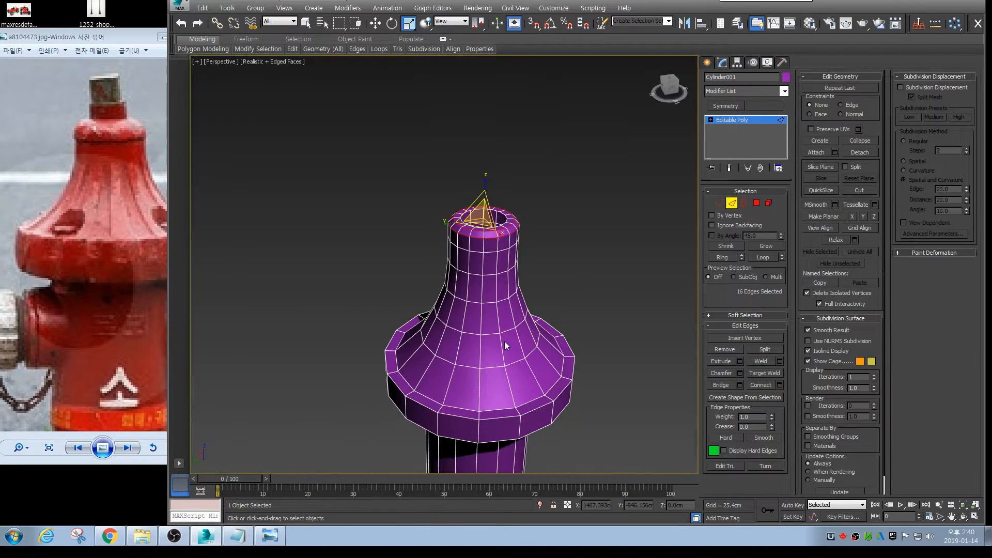
# Widen the chamfer on the neck's top rim and round it with additional segments
pyautogui.scroll(5, 551, 286)
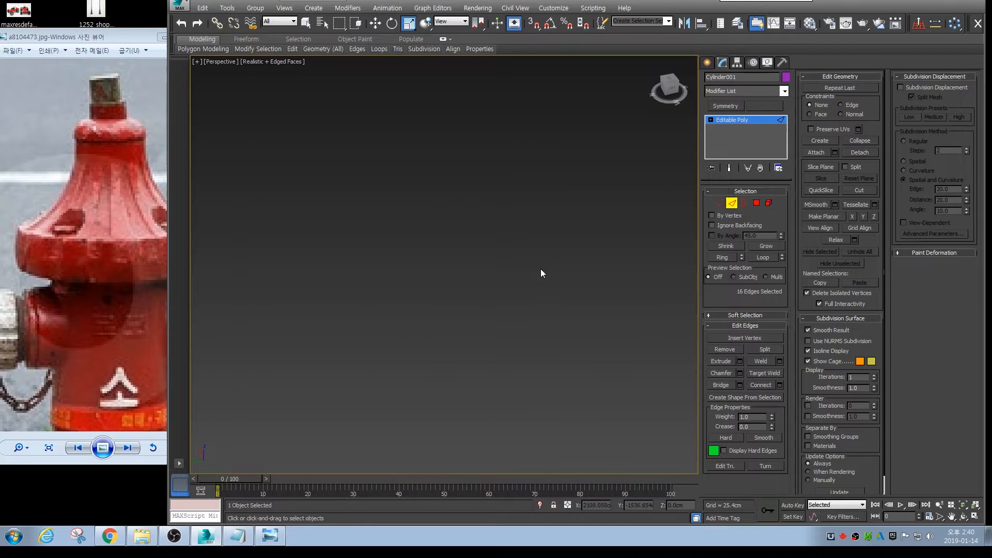
pyautogui.keyDown('alt'); pyautogui.moveTo(564, 273); pyautogui.dragTo(482, 298, button='middle'); pyautogui.keyUp('alt')
pyautogui.moveTo(451, 292); pyautogui.dragTo(469, 190)
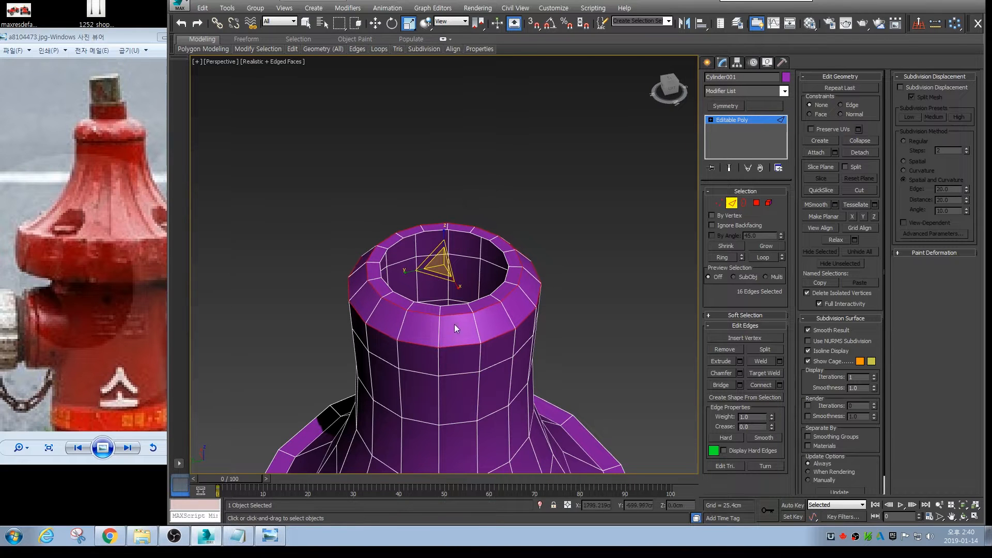
pyautogui.hotkey('ctrl', 'q')
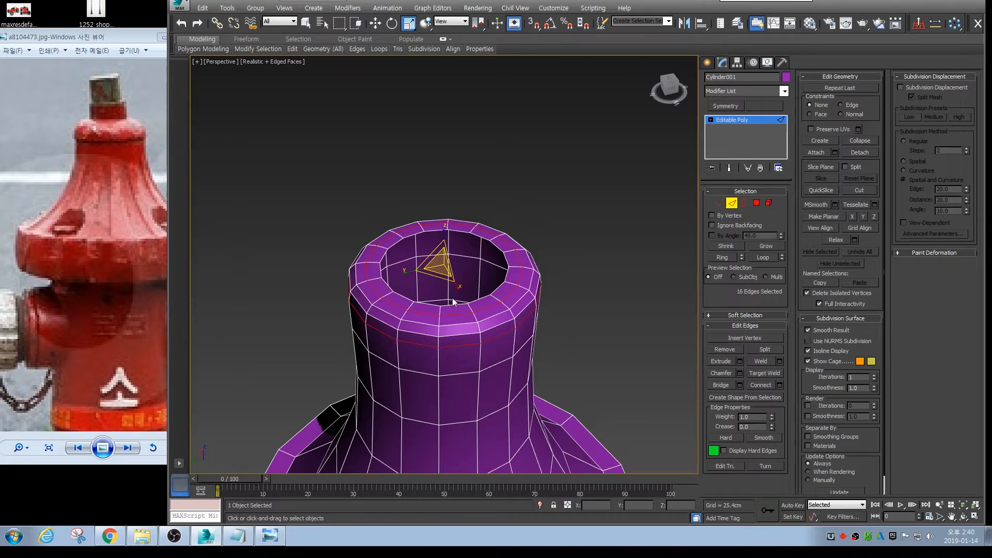
pyautogui.keyDown('alt'); pyautogui.moveTo(520, 259); pyautogui.dragTo(519, 220, button='middle'); pyautogui.keyUp('alt')
# Examine the rounded neck rim's profile in the Front view and its shape from above in the Perspective view
pyautogui.hotkey('alt', 'w')
pyautogui.rightClick(573, 180)
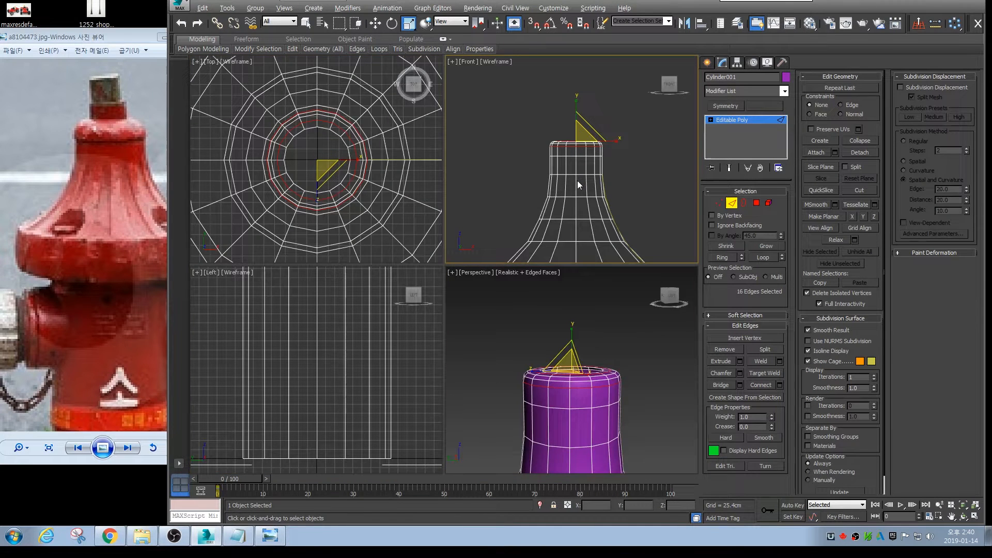
pyautogui.hotkey('alt', 'w')
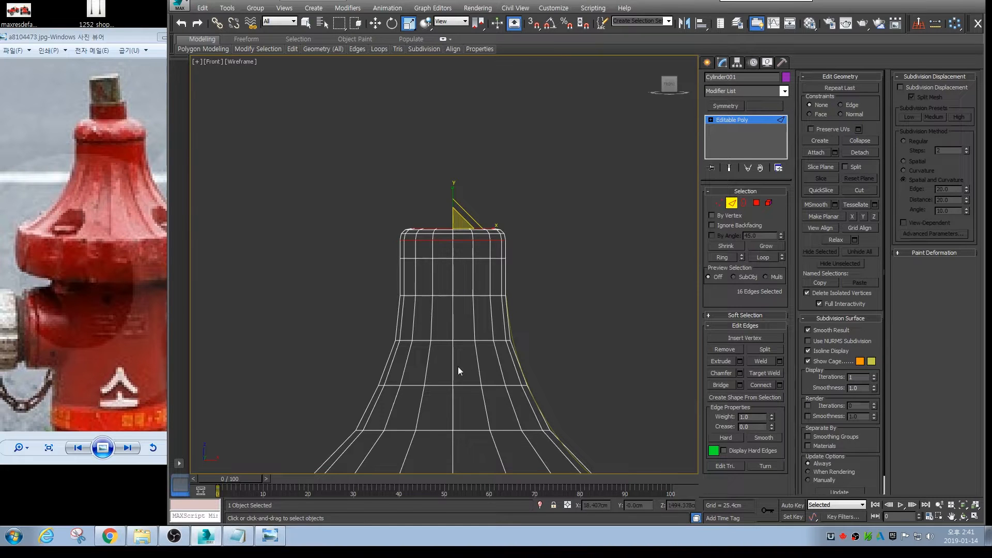
pyautogui.hotkey('alt', 'w')
pyautogui.rightClick(559, 364)
pyautogui.hotkey('alt', 'w')
pyautogui.keyDown('alt'); pyautogui.moveTo(503, 322); pyautogui.dragTo(485, 372, button='middle'); pyautogui.keyUp('alt')
pyautogui.scroll(3, 474, 334)
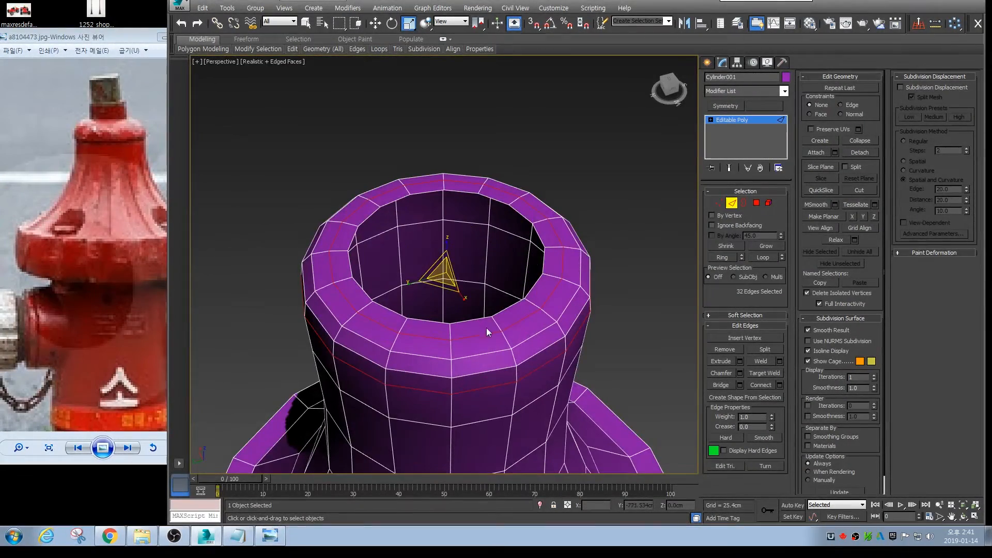
# Extend the border of the neck's opening inward with a scaled copy, adding a narrow inner ring
pyautogui.keyDown('alt'); pyautogui.moveTo(494, 328); pyautogui.dragTo(534, 320, button='middle'); pyautogui.keyUp('alt')
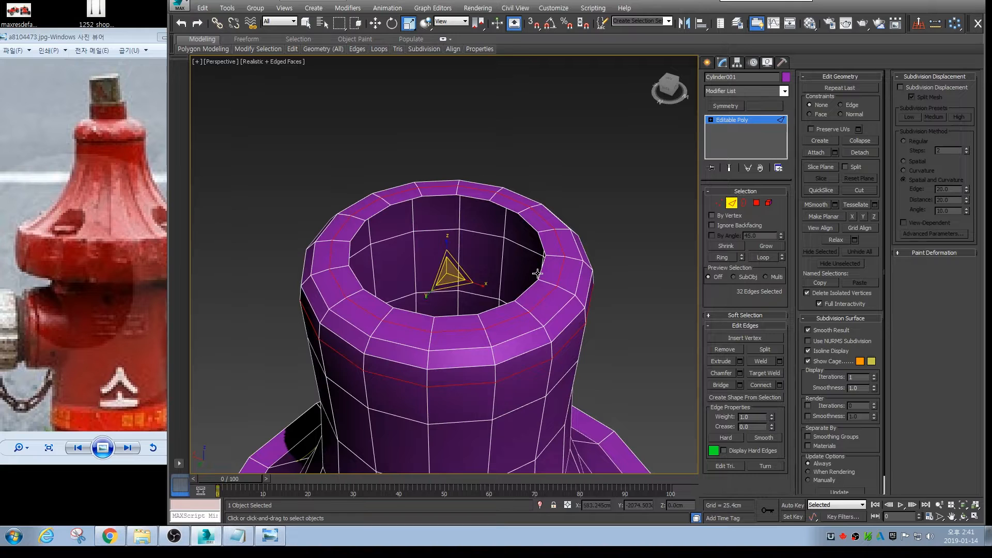
pyautogui.click(744, 203)
pyautogui.keyDown('alt'); pyautogui.moveTo(519, 331); pyautogui.dragTo(511, 310, button='middle'); pyautogui.keyUp('alt')
# Remove twelve radial edges of the inner ring together with their vertices, keeping every fourth one, to make the opening square
pyautogui.press('2')
pyautogui.click(378, 228)
pyautogui.keyDown('ctrl'); pyautogui.click(393, 206); pyautogui.keyUp('ctrl')
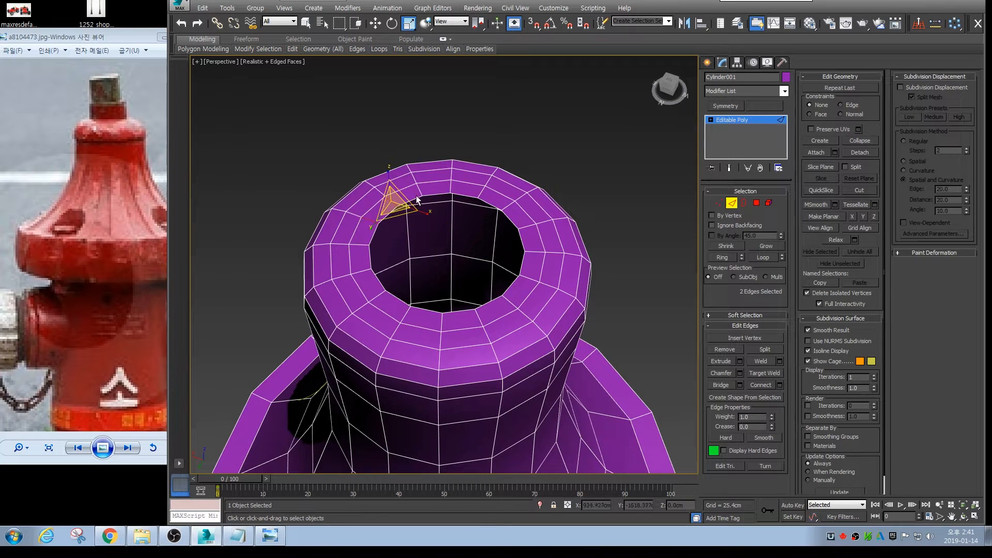
pyautogui.keyDown('ctrl'); pyautogui.click(420, 193); pyautogui.keyUp('ctrl')
pyautogui.keyDown('ctrl'); pyautogui.click(481, 192); pyautogui.keyUp('ctrl')
pyautogui.keyDown('ctrl'); pyautogui.click(505, 203); pyautogui.keyUp('ctrl')
pyautogui.keyDown('ctrl'); pyautogui.click(522, 229); pyautogui.keyUp('ctrl')
pyautogui.keyDown('ctrl'); pyautogui.click(525, 277); pyautogui.keyUp('ctrl')
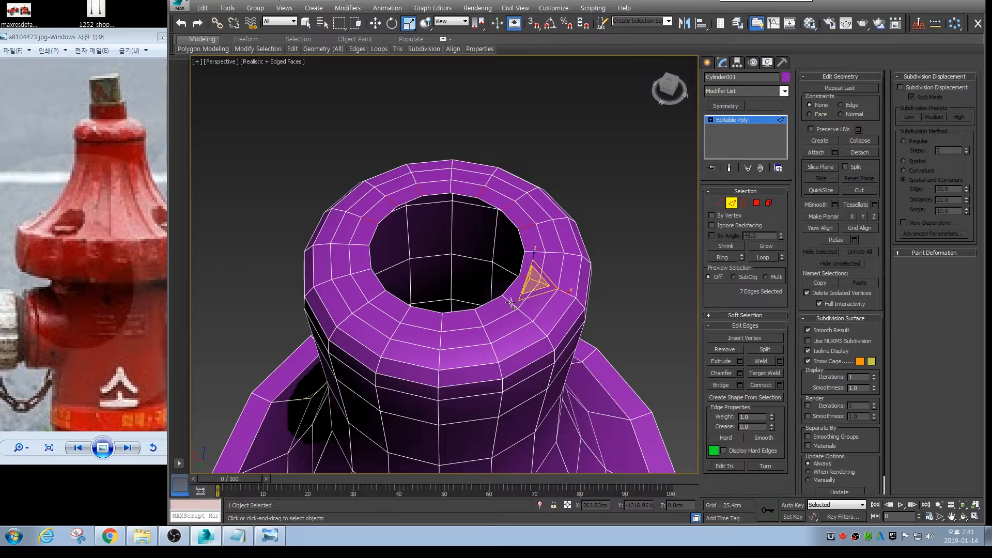
pyautogui.keyDown('ctrl'); pyautogui.click(491, 311); pyautogui.keyUp('ctrl')
pyautogui.keyDown('ctrl'); pyautogui.click(444, 320); pyautogui.keyUp('ctrl')
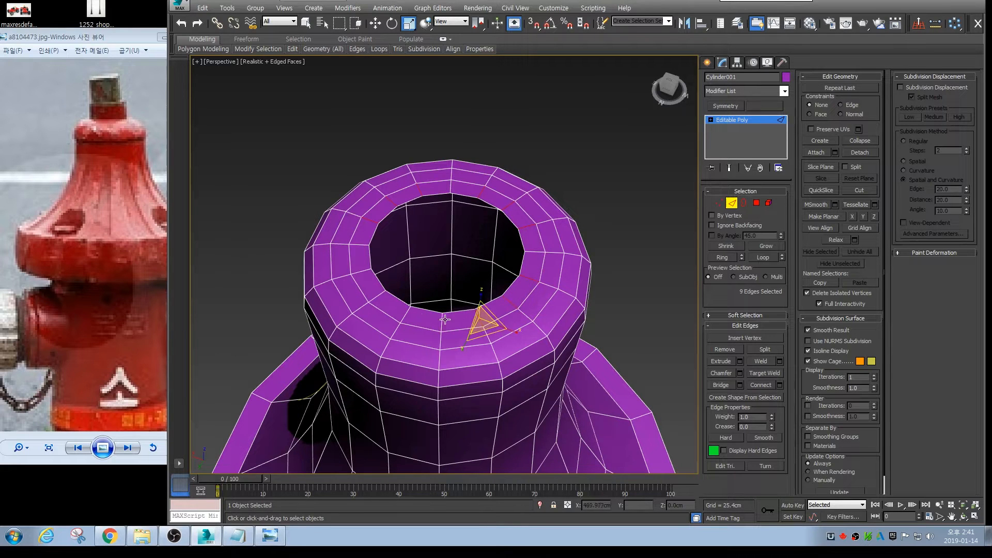
pyautogui.keyDown('ctrl'); pyautogui.click(410, 317); pyautogui.keyUp('ctrl')
pyautogui.keyDown('ctrl'); pyautogui.click(376, 299); pyautogui.keyUp('ctrl')
pyautogui.keyDown('ctrl'); pyautogui.click(361, 270); pyautogui.keyUp('ctrl')
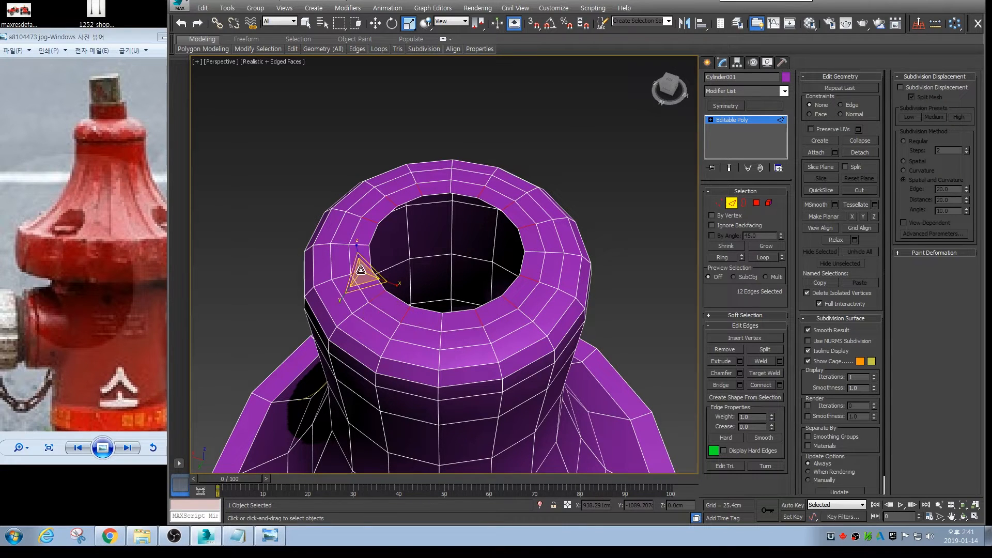
pyautogui.hotkey('ctrl', 'BackSpace')
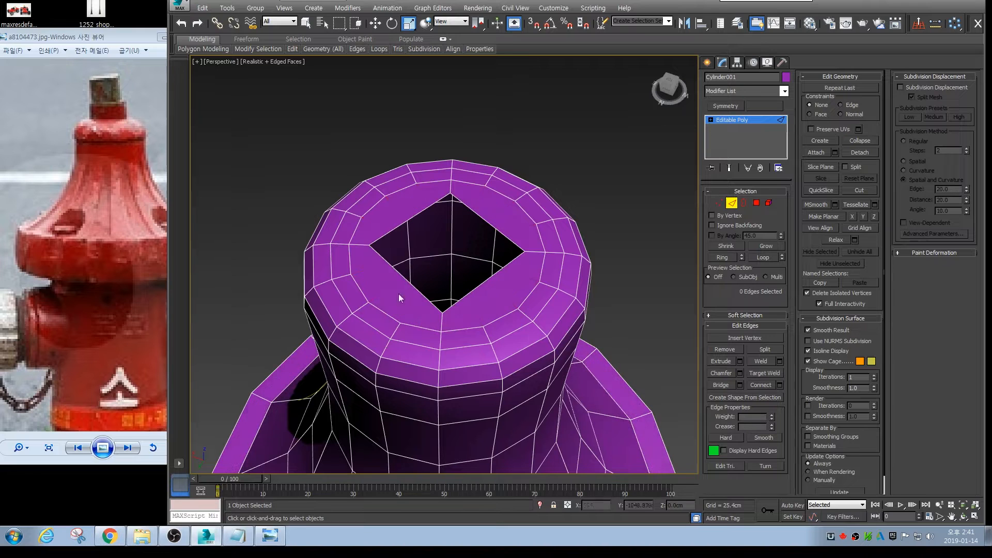
# Extrude the square opening's border straight upward to form the base of the top nut
pyautogui.click(744, 202)
pyautogui.click(500, 279)
pyautogui.keyDown('alt'); pyautogui.moveTo(500, 279); pyautogui.dragTo(503, 258, button='middle'); pyautogui.keyUp('alt')
pyautogui.press('w')
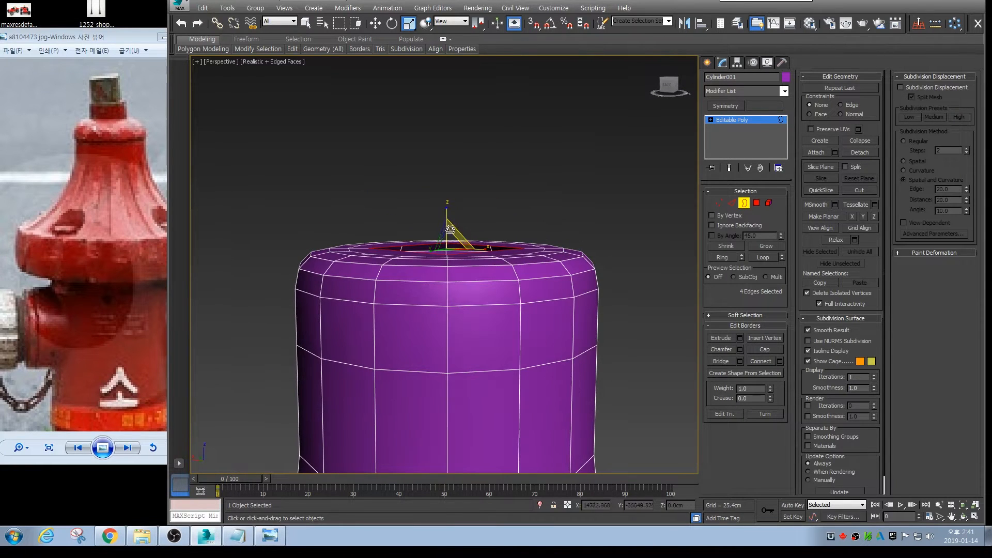
pyautogui.keyDown('shift'); pyautogui.moveTo(448, 227); pyautogui.dragTo(445, 171); pyautogui.keyUp('shift')
# Add a small inward step at the nut base's top border and extrude it upward into a taller square block
pyautogui.keyDown('alt'); pyautogui.moveTo(454, 188); pyautogui.dragTo(484, 231, button='middle'); pyautogui.keyUp('alt')
pyautogui.press('r')
pyautogui.keyDown('shift'); pyautogui.moveTo(447, 191); pyautogui.dragTo(446, 100); pyautogui.keyUp('shift')
pyautogui.press('w')
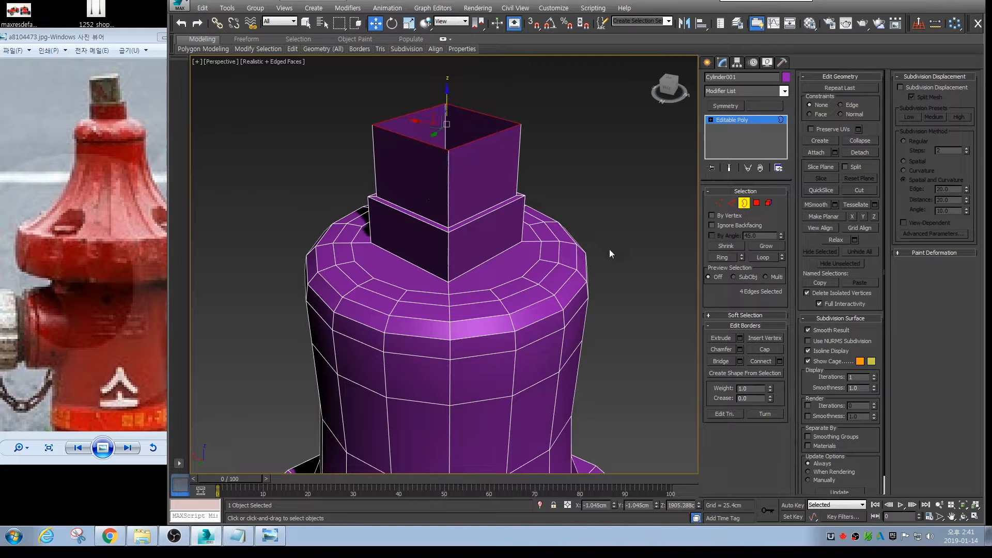
# Cap the open top of the square block and raise its top border by about 4.4 cm
pyautogui.click(757, 350)
pyautogui.keyDown('alt'); pyautogui.moveTo(496, 201); pyautogui.dragTo(522, 186, button='middle'); pyautogui.keyUp('alt')
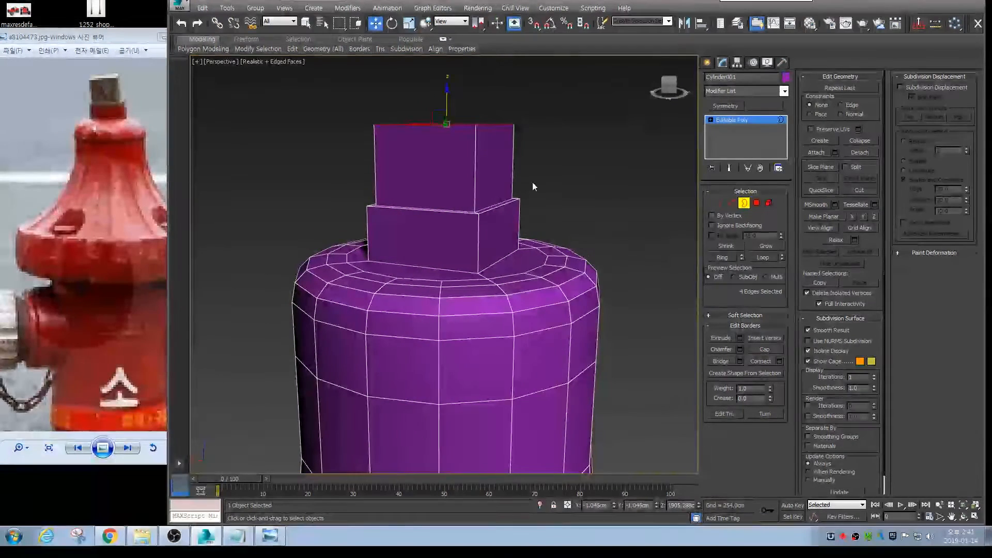
pyautogui.keyDown('alt'); pyautogui.moveTo(483, 128); pyautogui.dragTo(471, 133, button='middle'); pyautogui.keyUp('alt')
pyautogui.moveTo(445, 99); pyautogui.dragTo(445, 93)
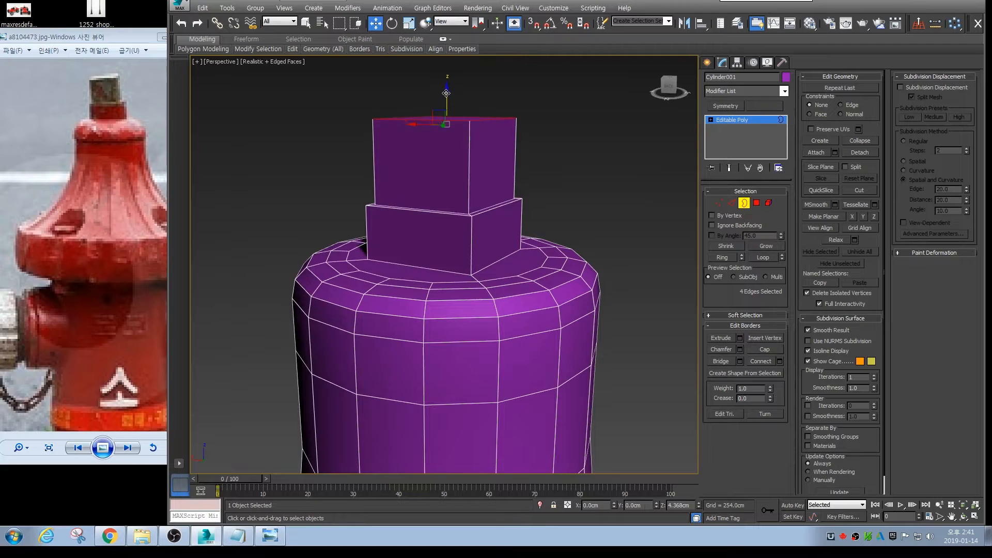
# Select the upper block's polygons and rotate them slightly about the vertical axis relative to the nut's base
pyautogui.keyDown('alt'); pyautogui.moveTo(458, 135); pyautogui.dragTo(459, 145, button='middle'); pyautogui.keyUp('alt')
pyautogui.press('4')
pyautogui.moveTo(351, 94); pyautogui.dragTo(486, 140)
pyautogui.press('r')
pyautogui.press('e')
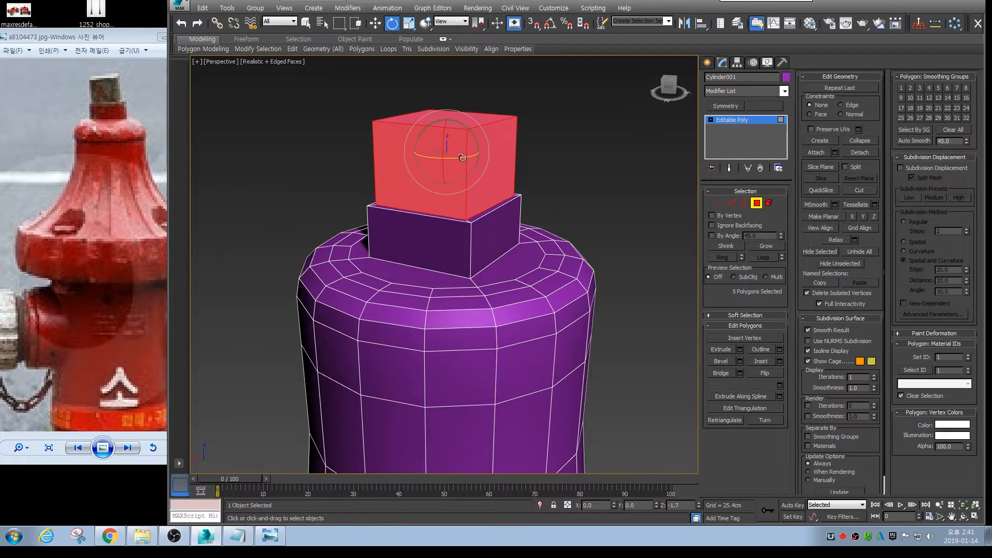
pyautogui.keyDown('alt'); pyautogui.moveTo(460, 160); pyautogui.dragTo(417, 169, button='middle'); pyautogui.keyUp('alt')
pyautogui.click(526, 201)
pyautogui.keyDown('alt'); pyautogui.moveTo(491, 203); pyautogui.dragTo(454, 259, button='middle'); pyautogui.keyUp('alt')
pyautogui.scroll(-4, 476, 247)
pyautogui.click(500, 166)
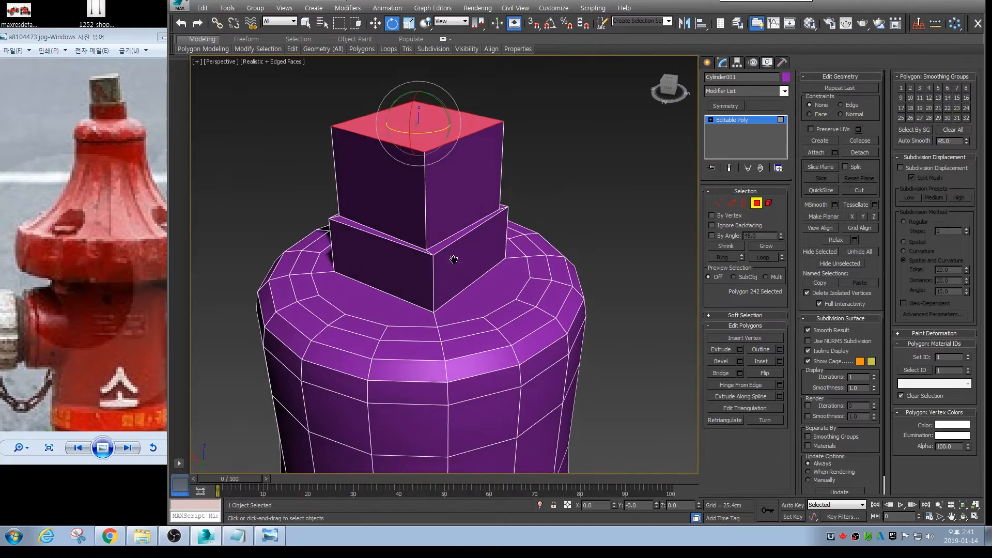
# Select the edge loop around the neck below the cap's rim and extrude it inward to cut a narrow groove
pyautogui.scroll(-6, 453, 260)
pyautogui.moveTo(455, 262)
pyautogui.mouseDown(button='middle')
pyautogui.moveTo(444, 237)
pyautogui.moveTo(469, 273)
pyautogui.mouseUp(button='middle')
pyautogui.scroll(3, 444, 236)
pyautogui.press('2')
pyautogui.doubleClick(450, 226)
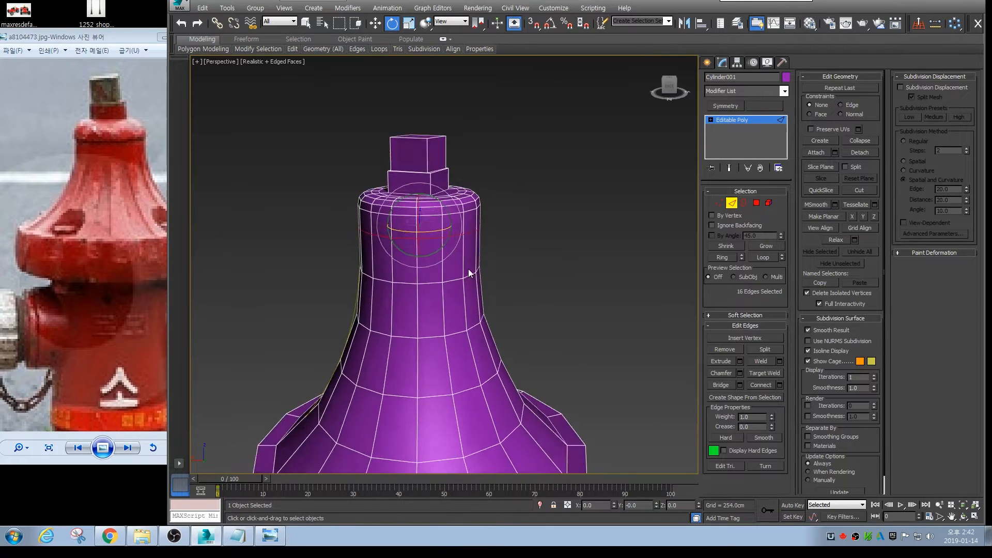
pyautogui.scroll(2, 468, 273)
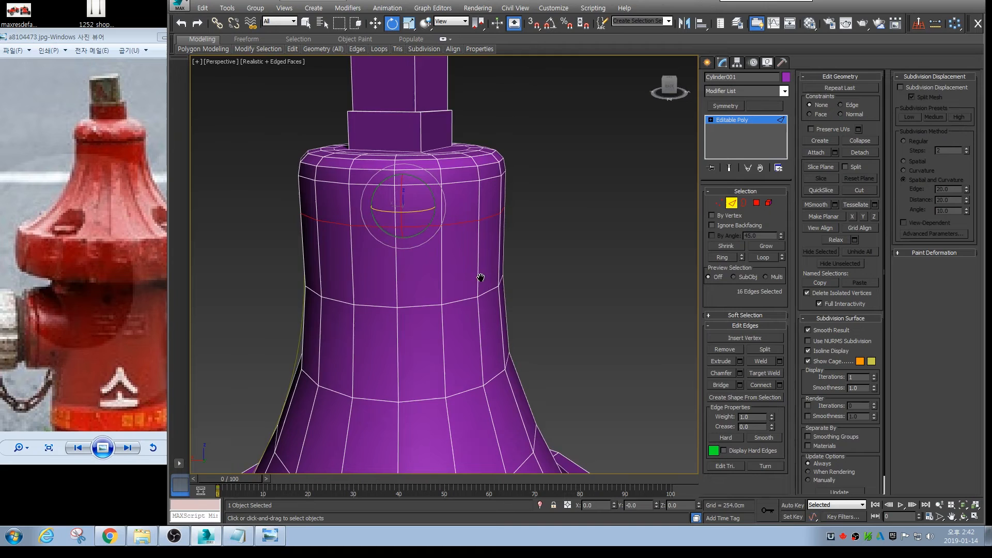
pyautogui.click(740, 360)
pyautogui.moveTo(451, 268); pyautogui.dragTo(425, 157)
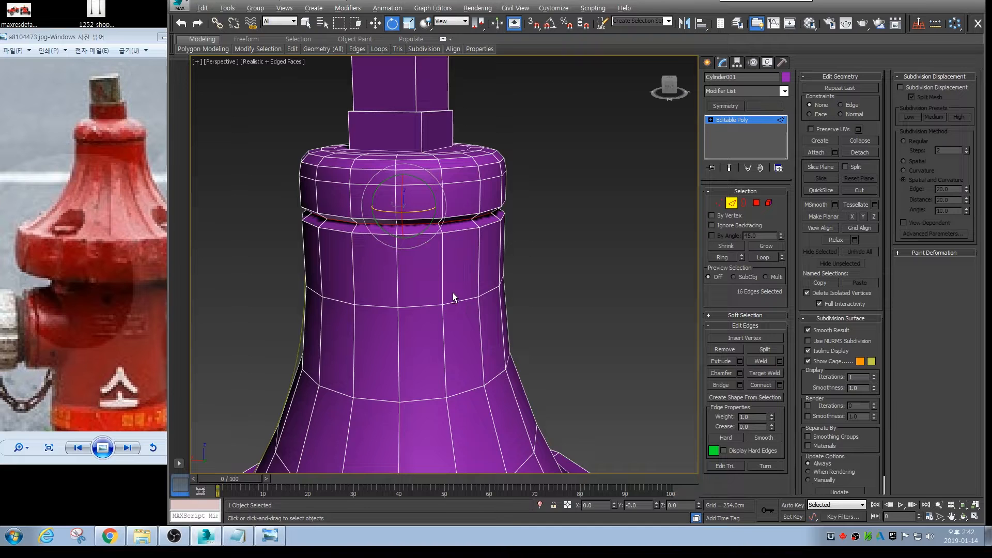
pyautogui.moveTo(452, 289); pyautogui.dragTo(461, 361)
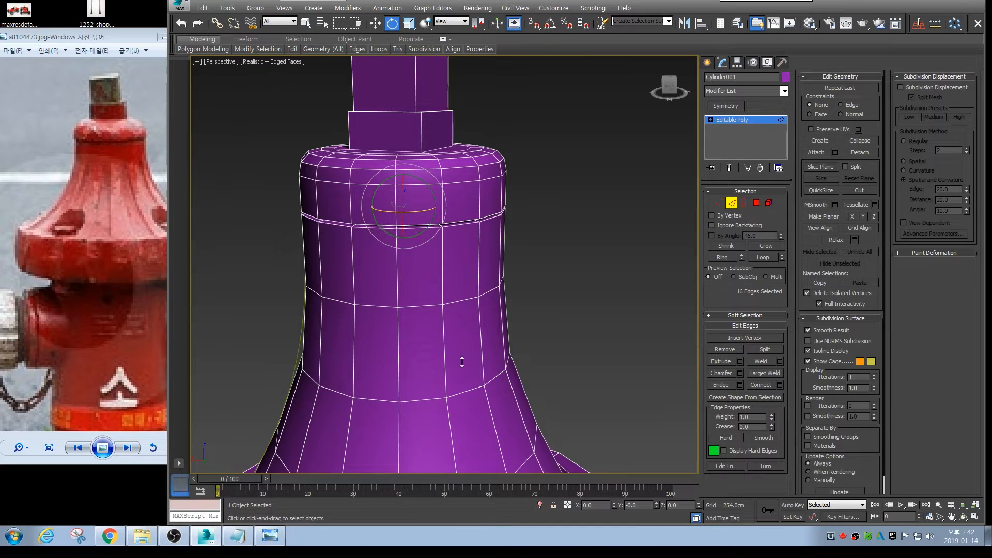
pyautogui.keyDown('alt'); pyautogui.moveTo(382, 283); pyautogui.dragTo(385, 258, button='middle'); pyautogui.keyUp('alt')
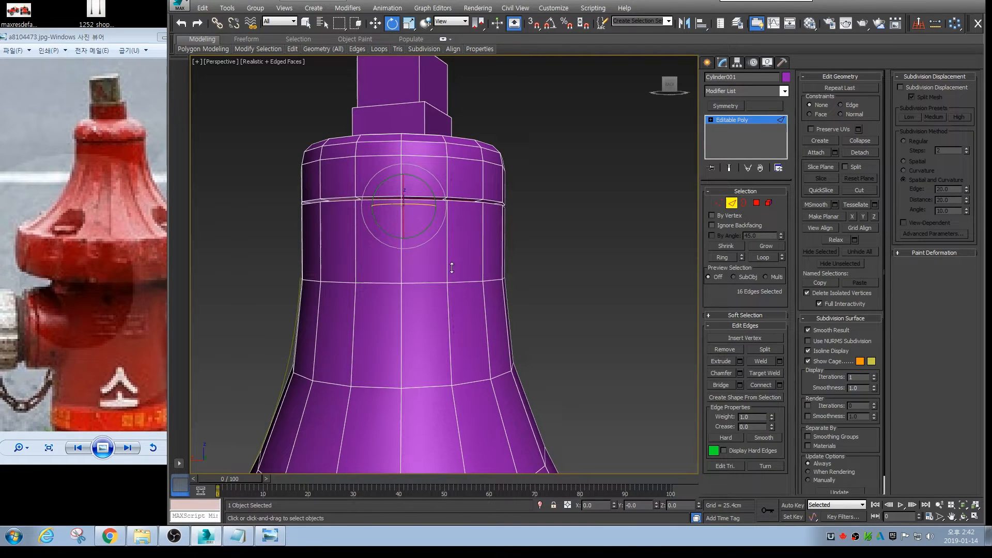
pyautogui.moveTo(460, 185); pyautogui.dragTo(464, 168)
# Assign a separate smoothing group to the neck band polygons between the groove and the flared cap
pyautogui.click(540, 270)
pyautogui.press('F4')
pyautogui.scroll(-3, 479, 214)
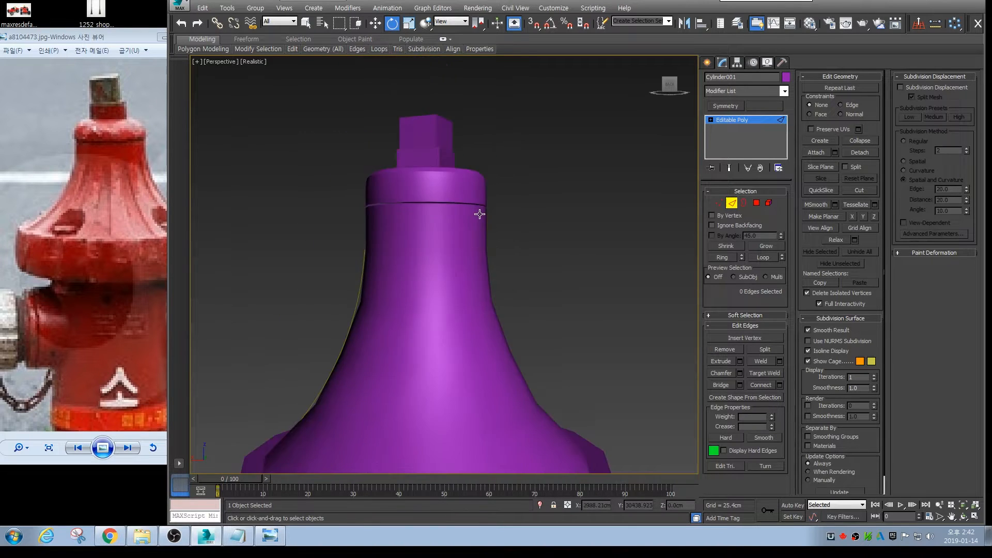
pyautogui.scroll(-4, 491, 266)
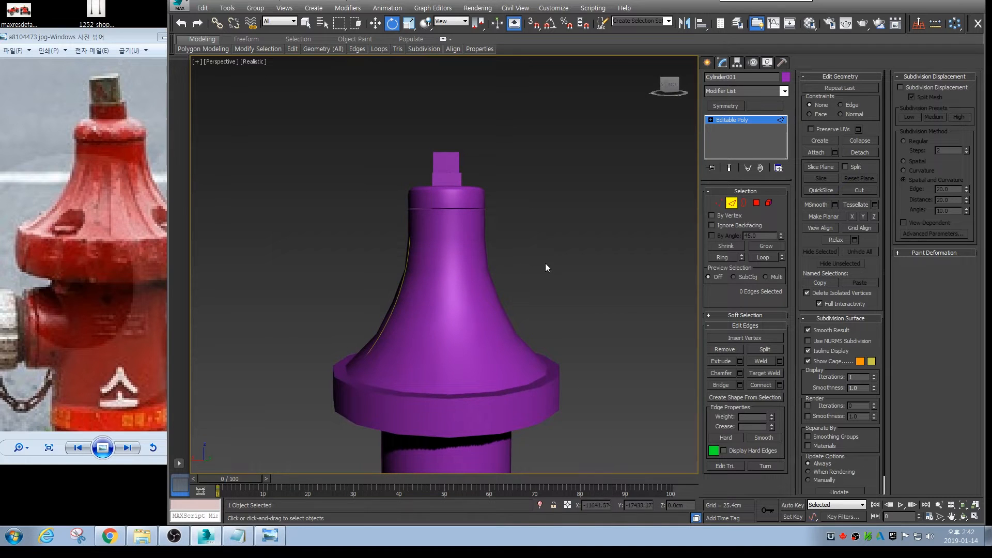
pyautogui.press('f')
pyautogui.scroll(2, 520, 233)
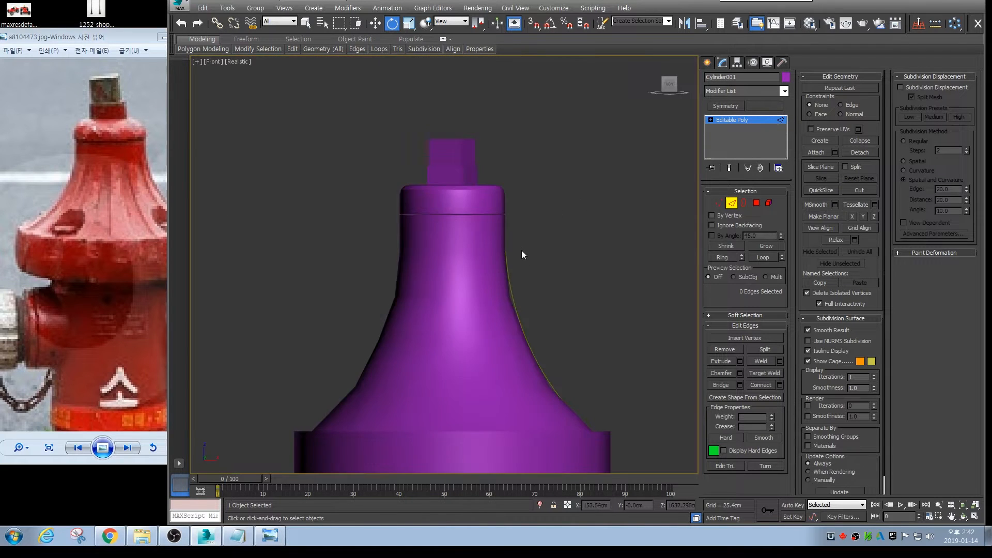
pyautogui.press('space')
pyautogui.click(756, 203)
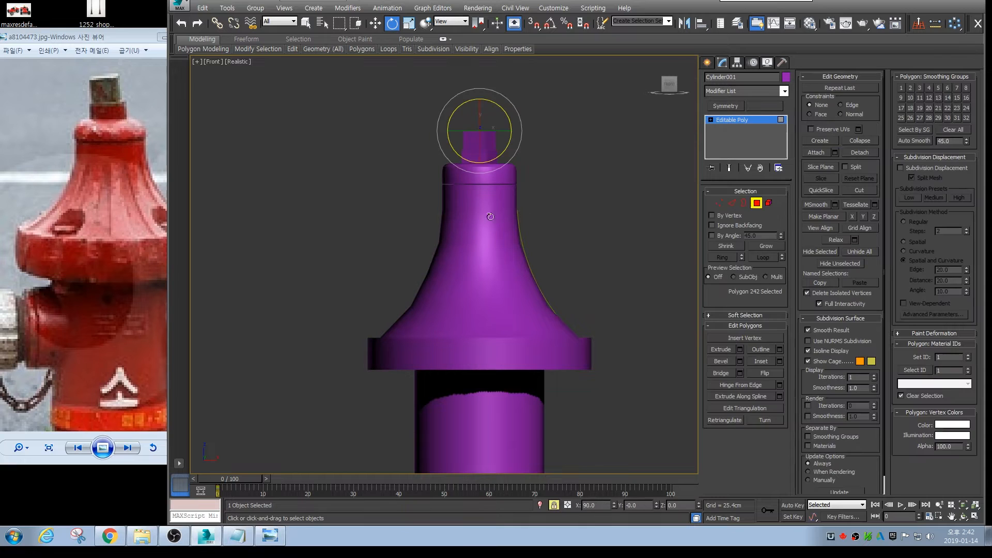
pyautogui.press('space')
pyautogui.moveTo(584, 257); pyautogui.dragTo(393, 265)
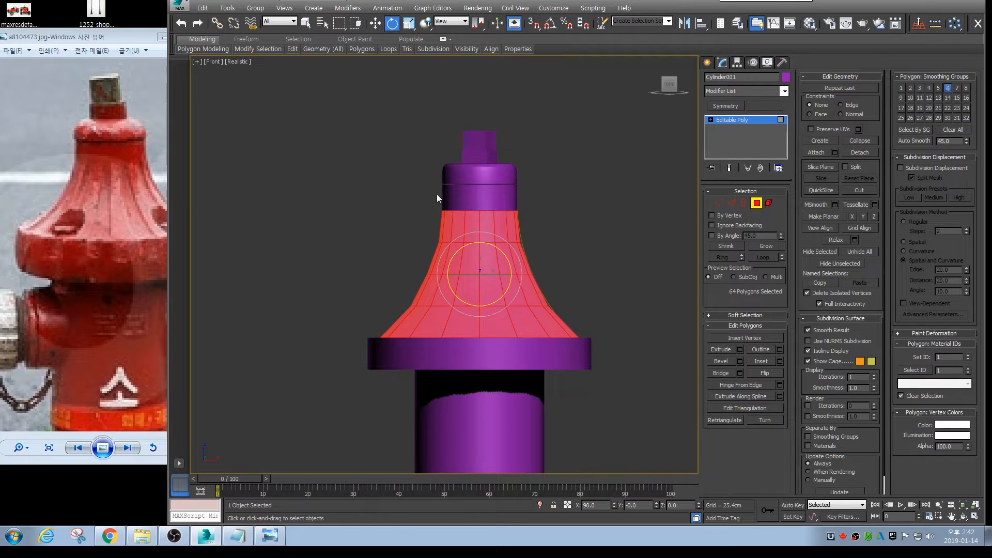
pyautogui.moveTo(437, 198); pyautogui.dragTo(557, 202)
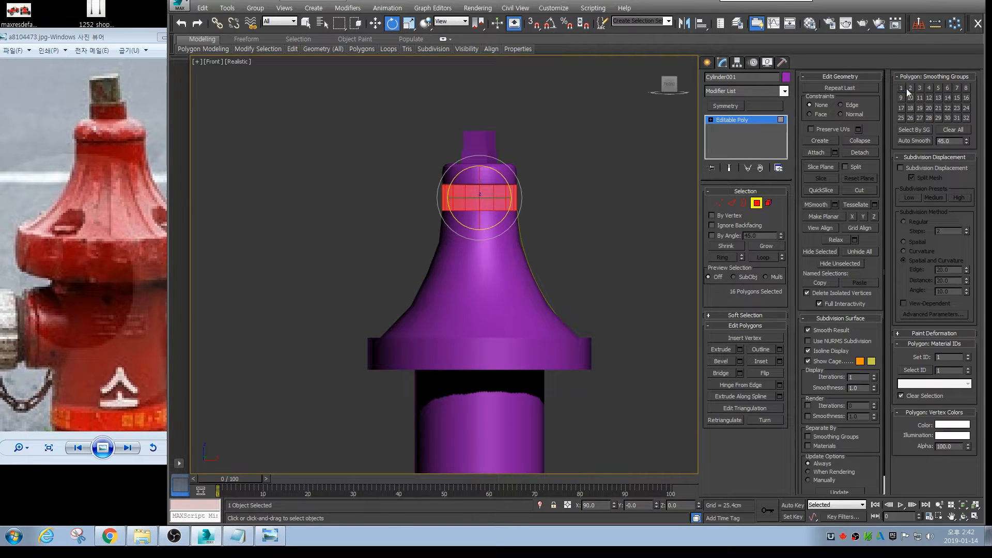
pyautogui.click(634, 156)
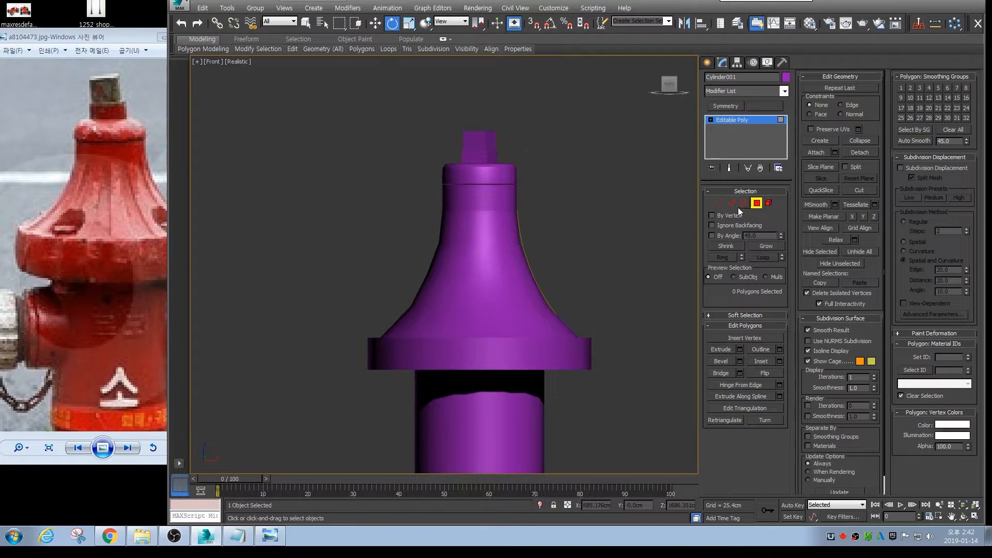
pyautogui.hotkey('alt', 'w')
pyautogui.hotkey('alt', 'w')
pyautogui.keyDown('alt'); pyautogui.moveTo(502, 283); pyautogui.dragTo(495, 287, button='middle'); pyautogui.keyUp('alt')
pyautogui.keyDown('alt'); pyautogui.moveTo(456, 243); pyautogui.dragTo(500, 278, button='middle'); pyautogui.keyUp('alt')
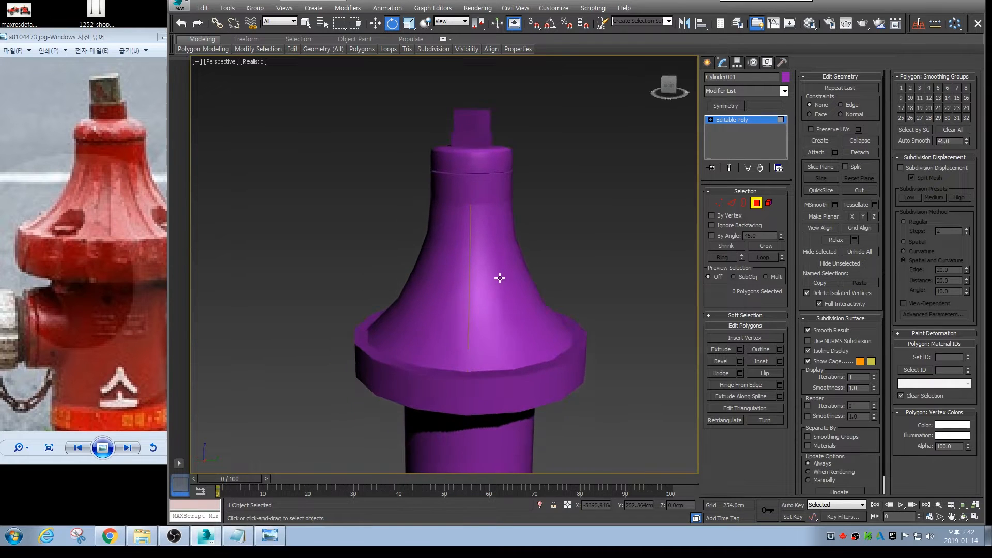
pyautogui.click(756, 204)
# Connect the flange's vertical side edges with one loop around its middle and scale that loop outward
pyautogui.hotkey('alt', 'w')
pyautogui.rightClick(614, 212)
pyautogui.hotkey('alt', 'w')
pyautogui.moveTo(510, 268); pyautogui.dragTo(572, 246, button='middle')
pyautogui.press('F4')
pyautogui.press('2')
pyautogui.moveTo(359, 308); pyautogui.dragTo(623, 315)
pyautogui.hotkey('ctrl', 'shift', 'e')
pyautogui.scroll(3, 524, 319)
pyautogui.press('r')
pyautogui.moveTo(495, 281); pyautogui.dragTo(493, 301)
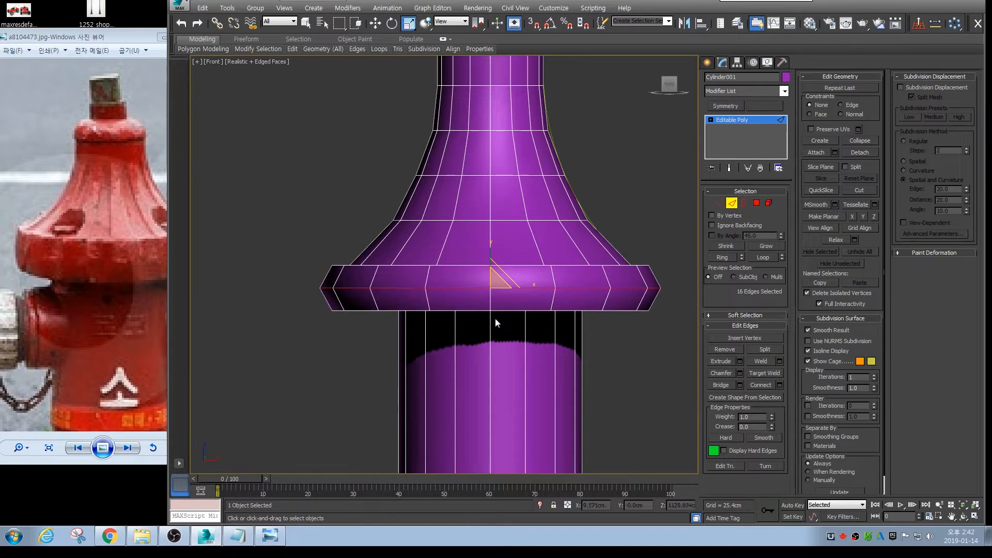
# Chamfer the flange's middle edge loop to round its outer rim, and clear the edge selection
pyautogui.click(739, 373)
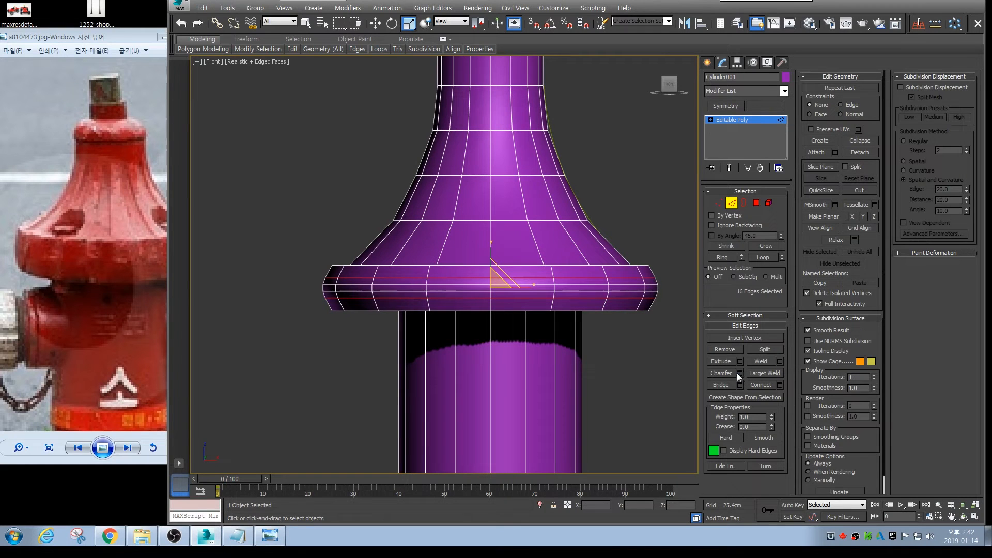
pyautogui.moveTo(453, 305); pyautogui.dragTo(454, 282)
pyautogui.moveTo(403, 293); pyautogui.dragTo(385, 275, button='middle')
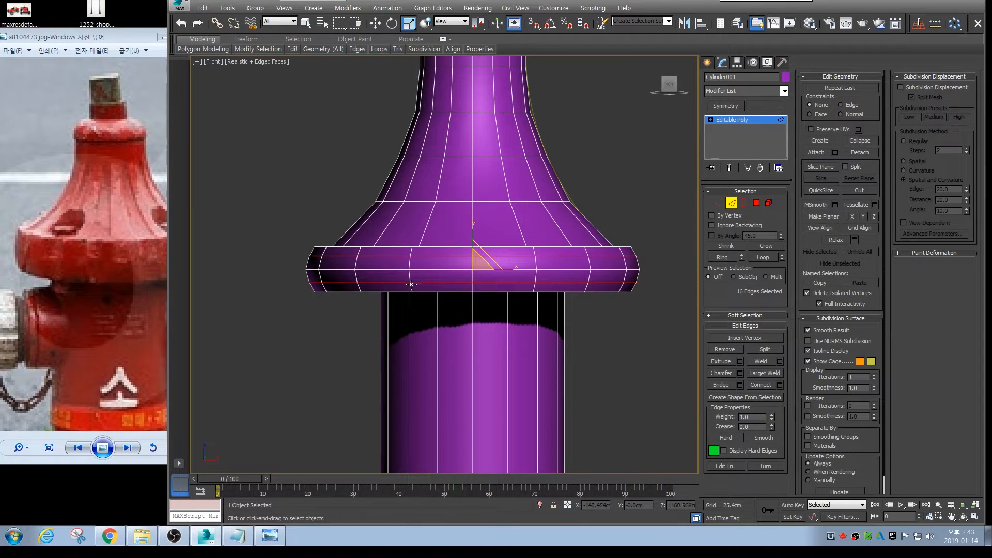
pyautogui.moveTo(551, 262); pyautogui.dragTo(467, 226, button='middle')
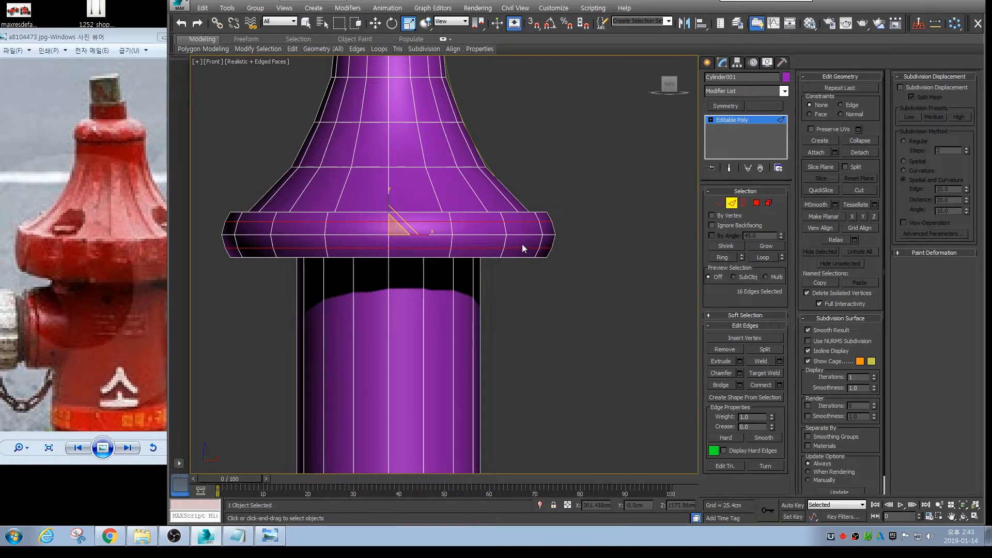
pyautogui.moveTo(394, 226); pyautogui.dragTo(396, 225)
pyautogui.moveTo(453, 286)
pyautogui.mouseDown()
pyautogui.moveTo(454, 278)
pyautogui.moveTo(454, 289)
pyautogui.mouseUp()
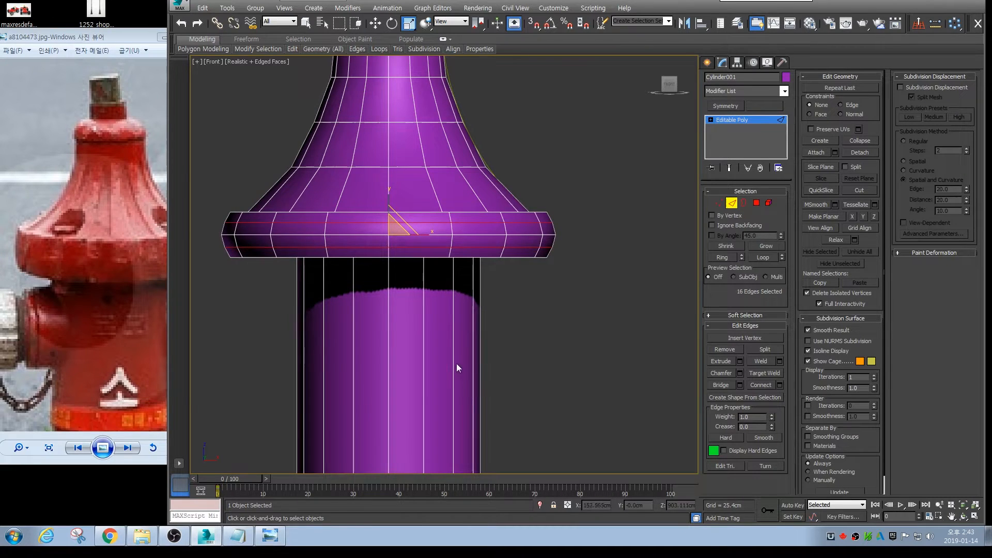
pyautogui.hotkey('alt', 'w')
pyautogui.hotkey('alt', 'w')
pyautogui.keyDown('alt'); pyautogui.moveTo(571, 353); pyautogui.dragTo(544, 342, button='middle'); pyautogui.keyUp('alt')
pyautogui.scroll(-5, 454, 215)
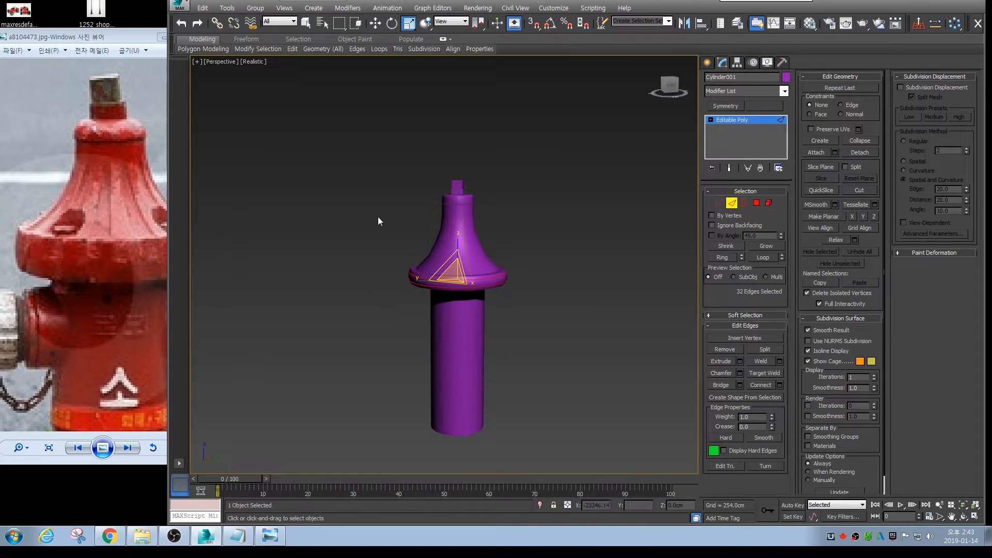
pyautogui.click(108, 248)
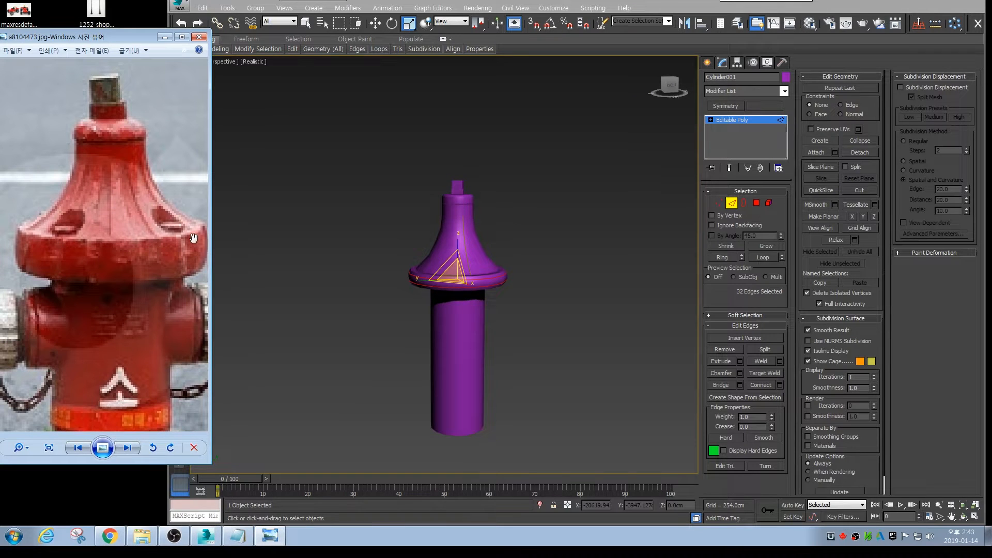
pyautogui.click(550, 299)
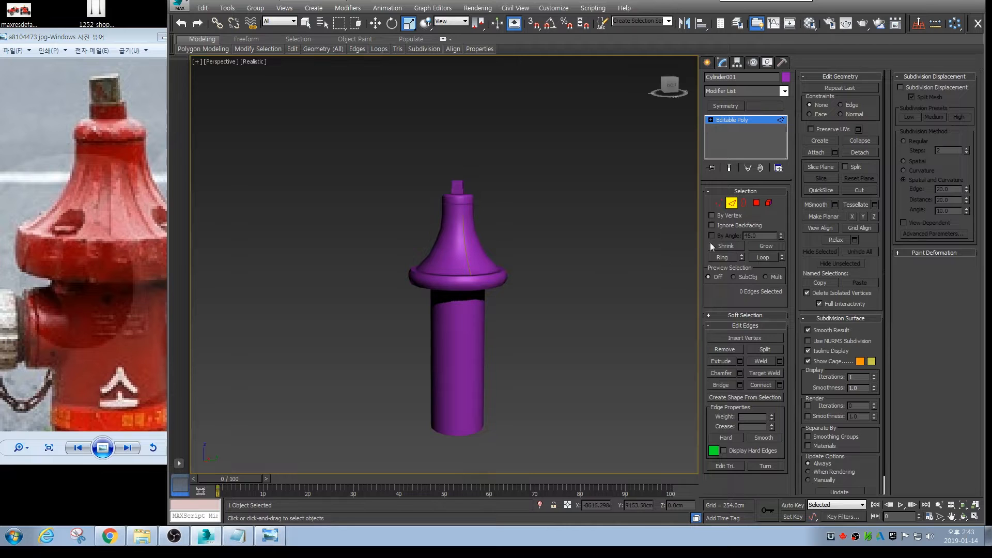
# Leave edge editing and display the hydrant from above in Shaded mode with edged faces
pyautogui.click(736, 207)
pyautogui.hotkey('alt', 'w')
pyautogui.middleClick(410, 190)
pyautogui.hotkey('alt', 'w')
pyautogui.scroll(-2, 408, 188)
pyautogui.moveTo(411, 238); pyautogui.dragTo(434, 212, button='middle')
pyautogui.press('F3')
pyautogui.scroll(-8, 488, 220)
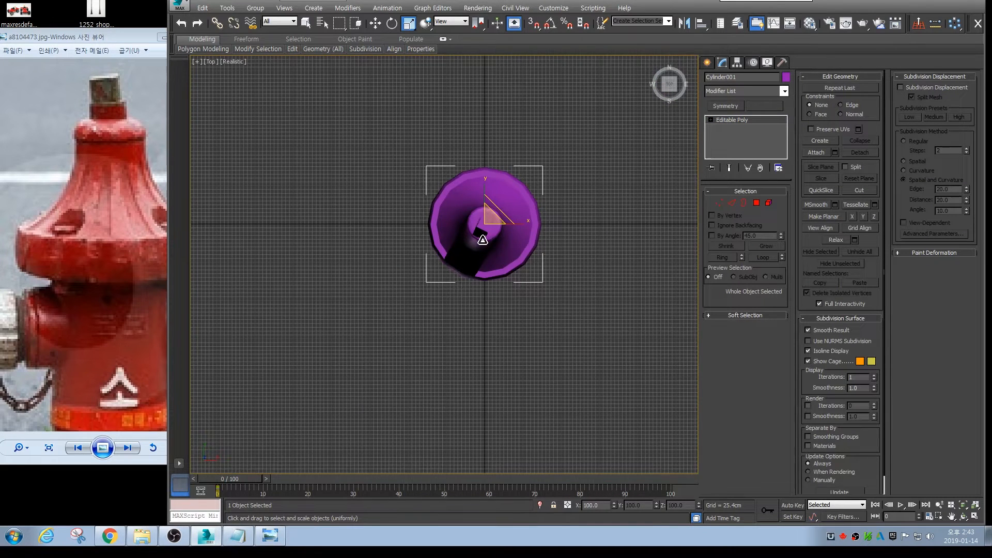
pyautogui.click(238, 62)
pyautogui.click(261, 86)
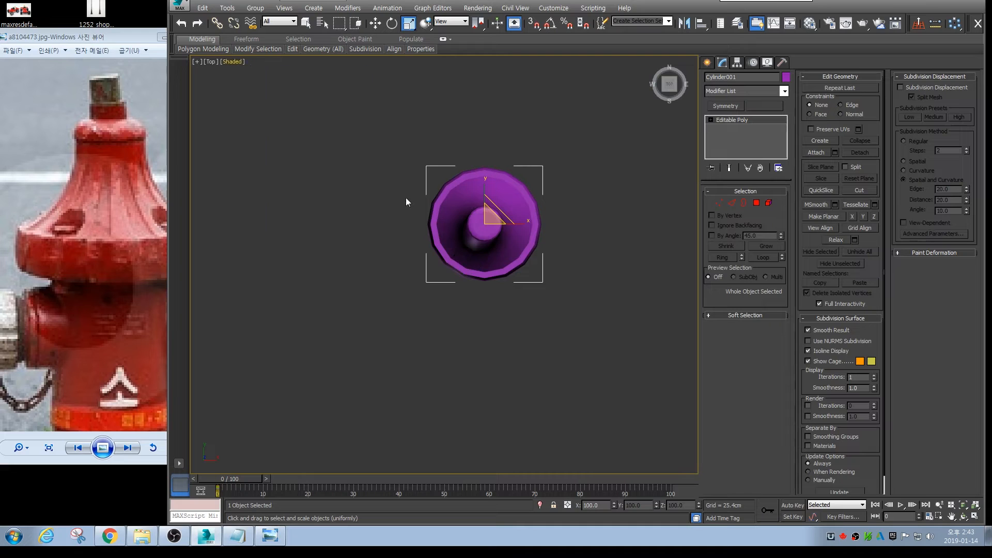
pyautogui.scroll(5, 461, 250)
pyautogui.moveTo(460, 252); pyautogui.dragTo(463, 279, button='middle')
pyautogui.press('F4')
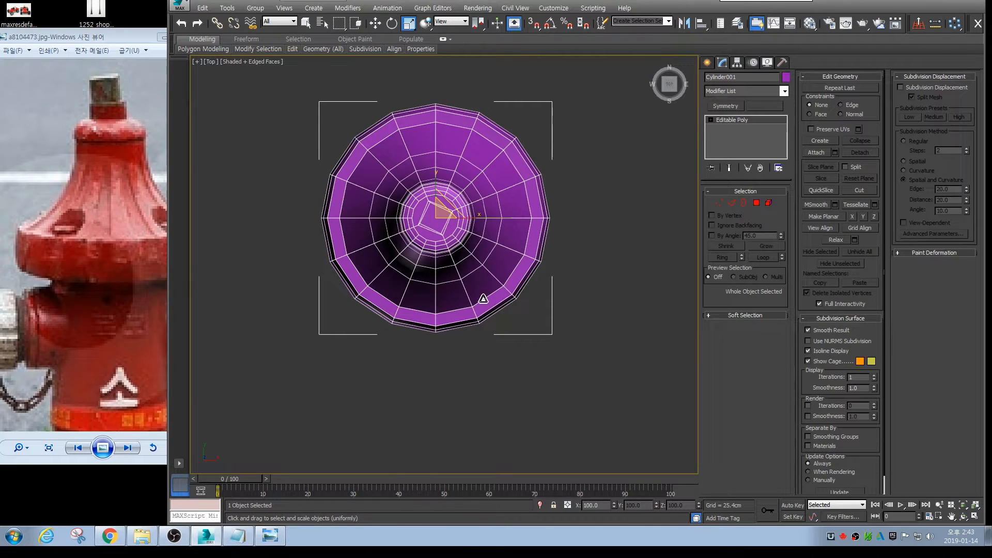
# Create a 16-sided cylinder centred on the flange's front edge, about 129 cm in radius and 247 cm high
pyautogui.scroll(6, 448, 292)
pyautogui.moveTo(445, 340); pyautogui.dragTo(449, 314, button='middle')
pyautogui.scroll(-4, 446, 292)
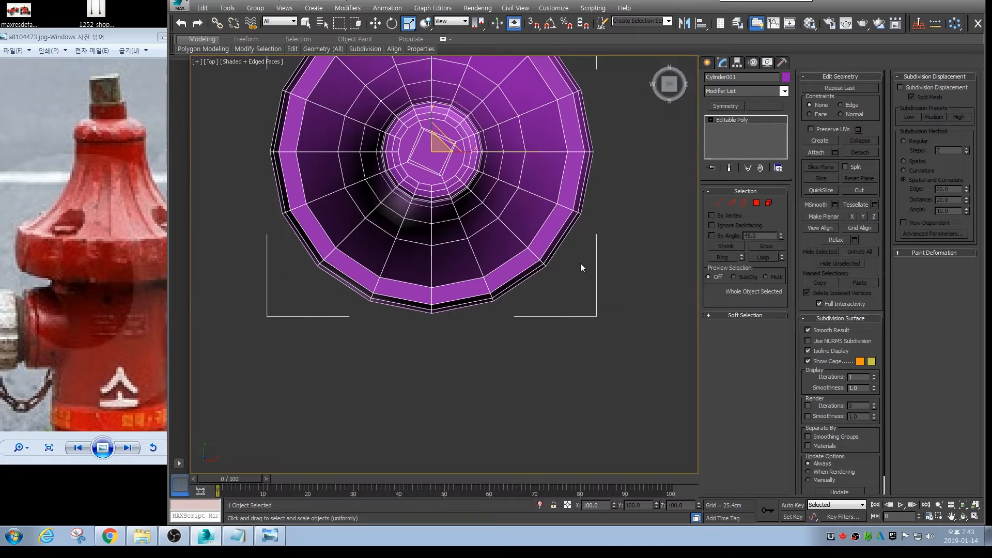
pyautogui.click(707, 63)
pyautogui.click(710, 79)
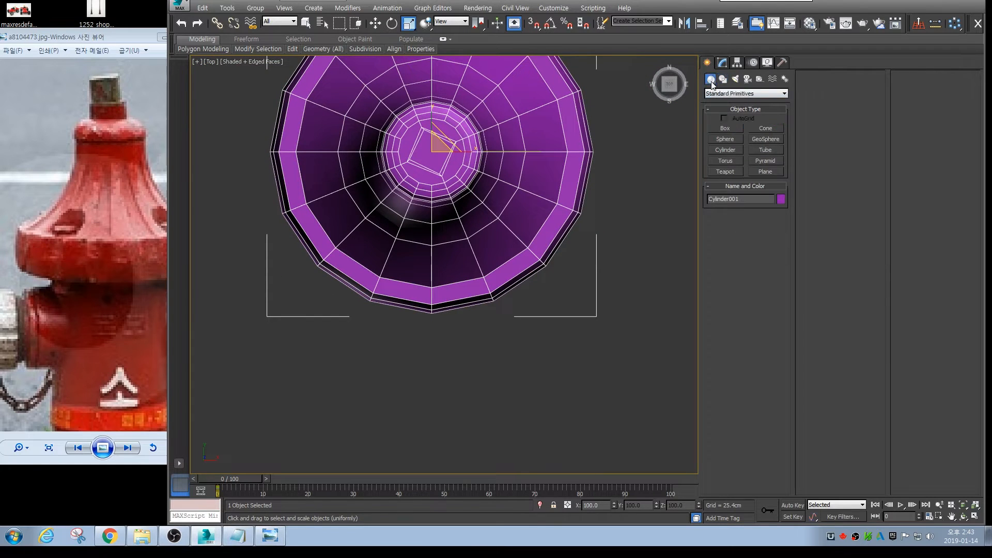
pyautogui.click(726, 150)
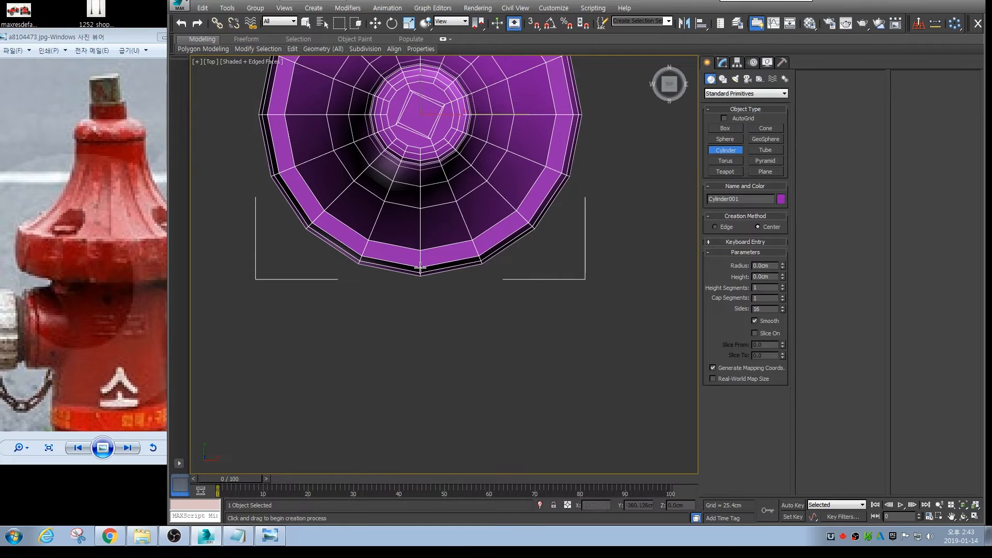
pyautogui.moveTo(421, 269); pyautogui.dragTo(423, 324)
pyautogui.press('F3')
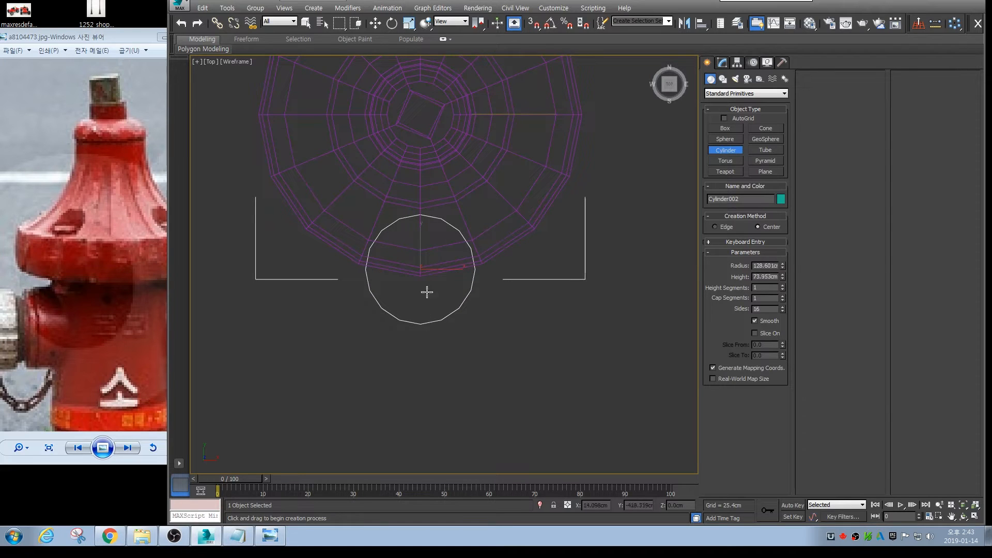
# Move the new cylinder outward in front of the flange and raise it to flange height, about Z 1084.6 cm
pyautogui.press('r')
pyautogui.press('w')
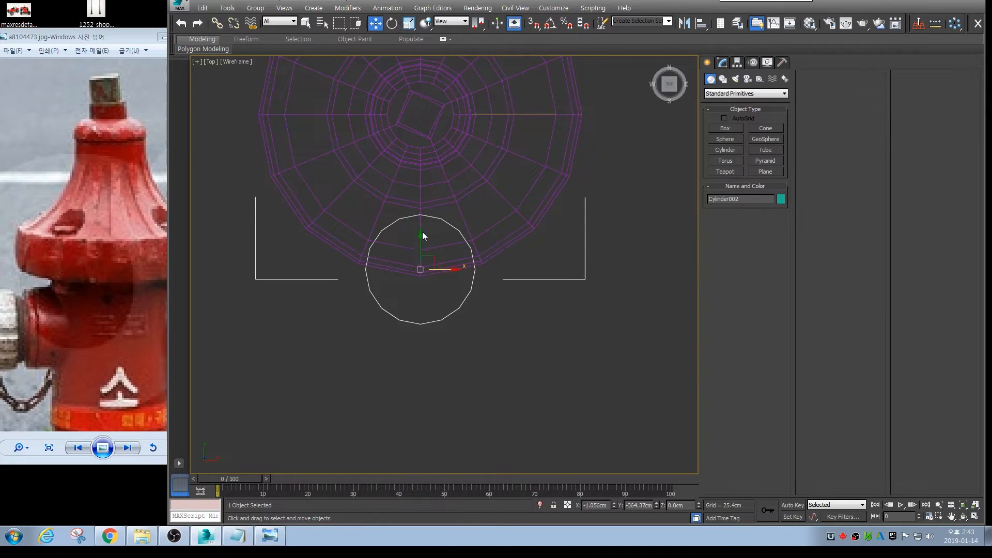
pyautogui.moveTo(423, 235); pyautogui.dragTo(422, 288)
pyautogui.hotkey('alt', 'w')
pyautogui.middleClick(572, 328)
pyautogui.hotkey('alt', 'w')
pyautogui.moveTo(401, 397); pyautogui.dragTo(401, 255)
pyautogui.keyDown('alt'); pyautogui.moveTo(455, 279); pyautogui.dragTo(374, 290, button='middle'); pyautogui.keyUp('alt')
pyautogui.scroll(4, 464, 303)
# Move the cylinder about 6.1 cm toward the flange and reduce its radius to about 117 cm
pyautogui.hotkey('alt', 'w')
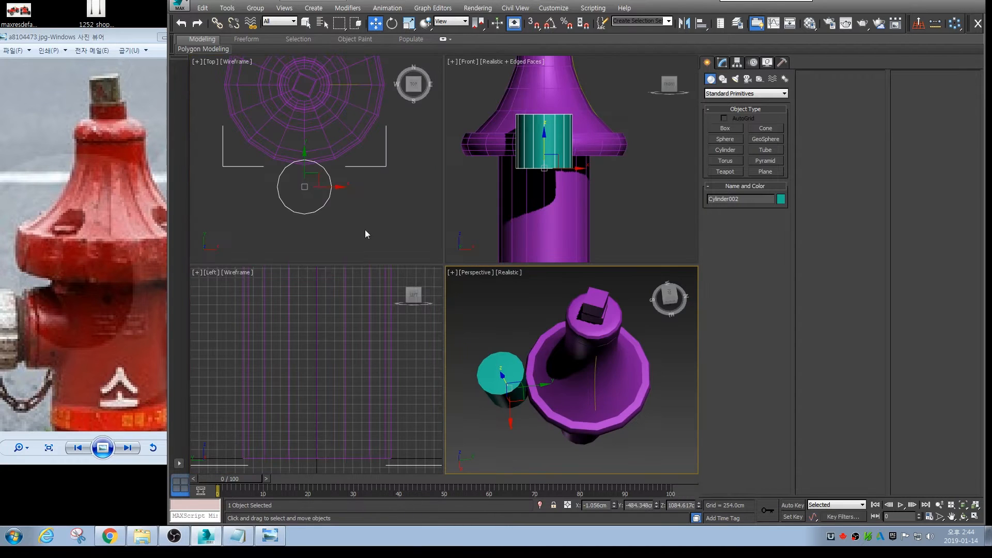
pyautogui.click(124, 247)
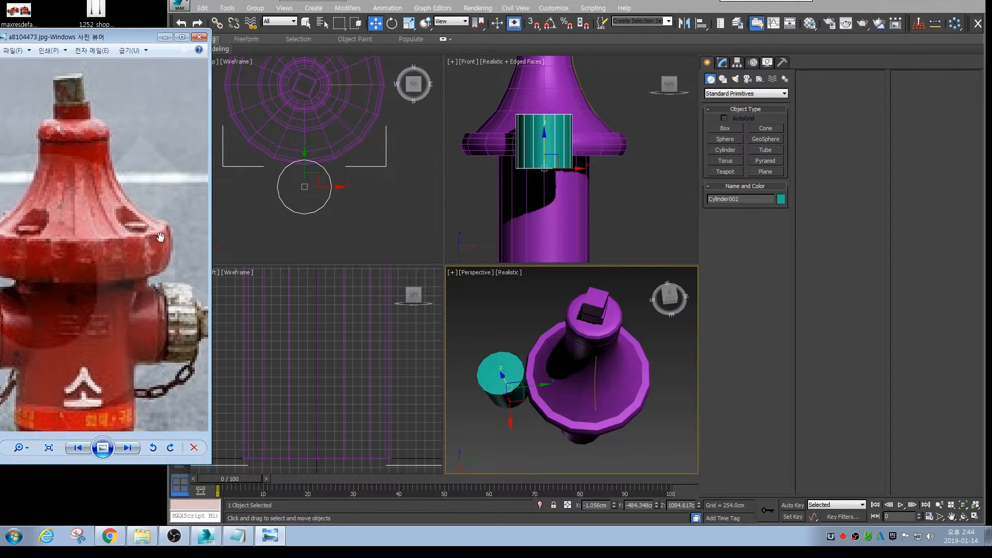
pyautogui.middleClick(354, 201)
pyautogui.hotkey('alt', 'w')
pyautogui.moveTo(392, 304); pyautogui.dragTo(397, 295, button='middle')
pyautogui.scroll(3, 397, 294)
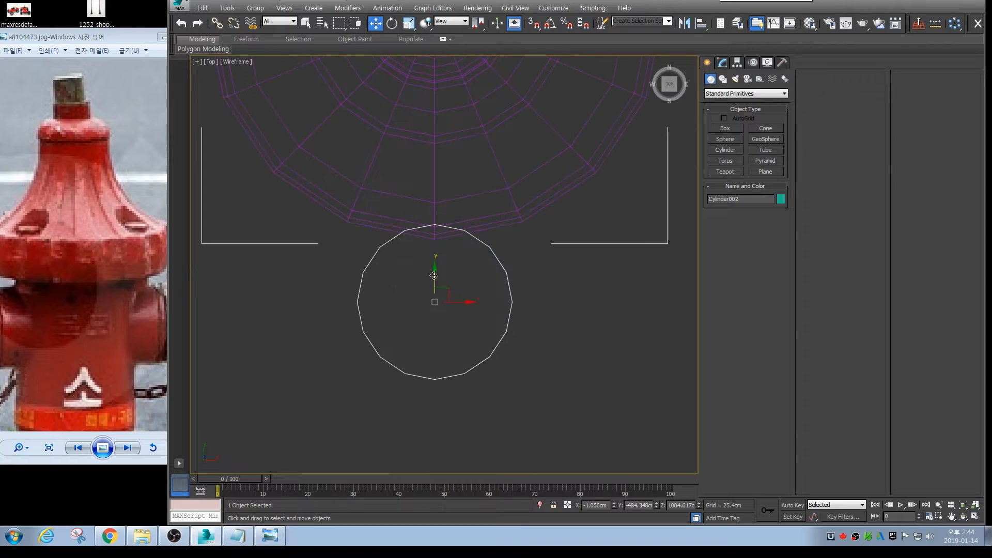
pyautogui.moveTo(465, 267); pyautogui.dragTo(466, 262)
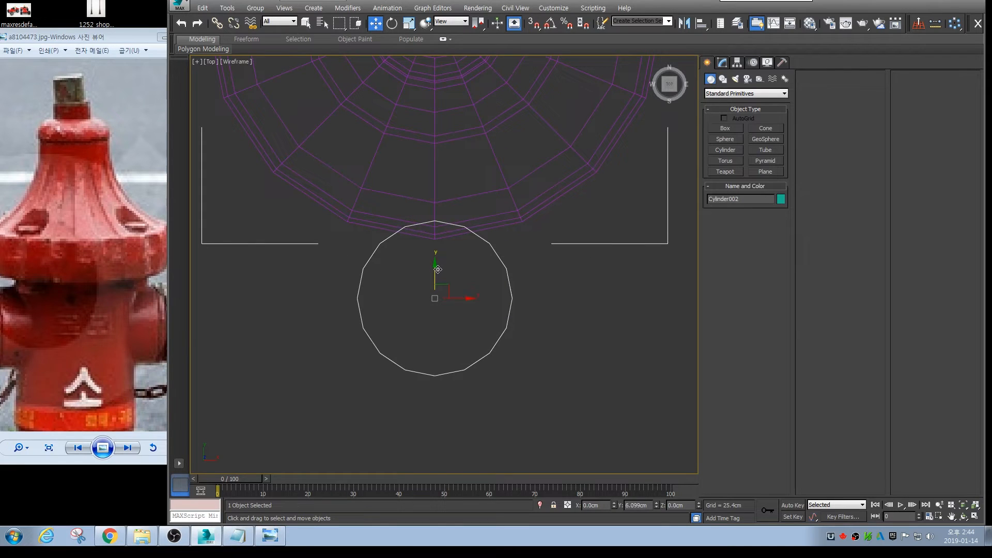
pyautogui.click(721, 62)
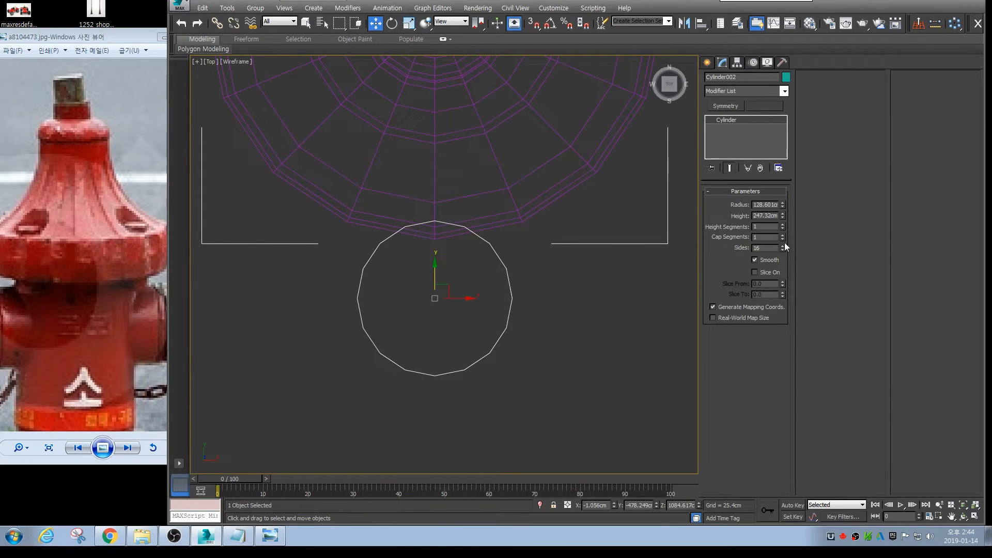
pyautogui.moveTo(783, 207); pyautogui.dragTo(783, 227)
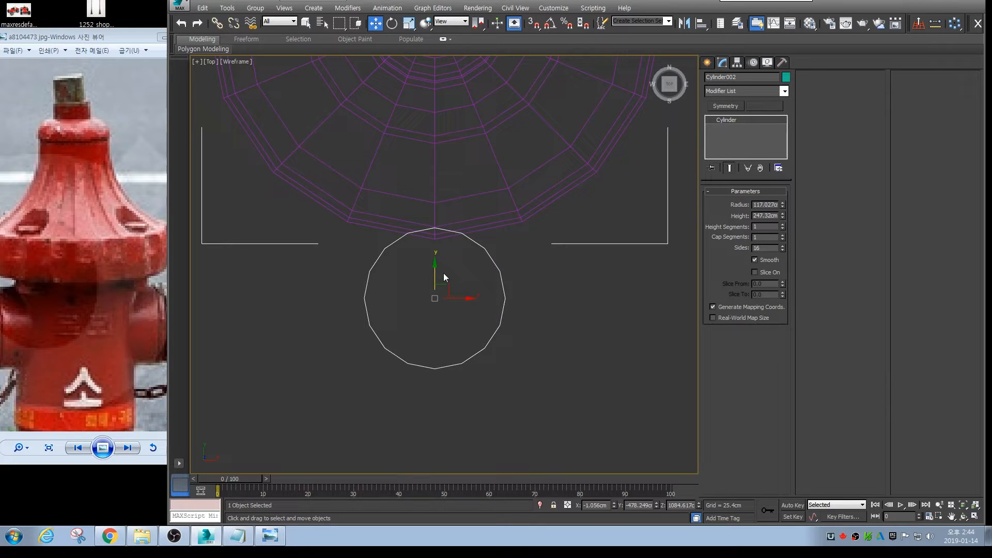
# Move the cylinder about 18 cm closer to the flange, reduce its radius to about 110 cm, and check it in perspective
pyautogui.moveTo(435, 269); pyautogui.dragTo(435, 264)
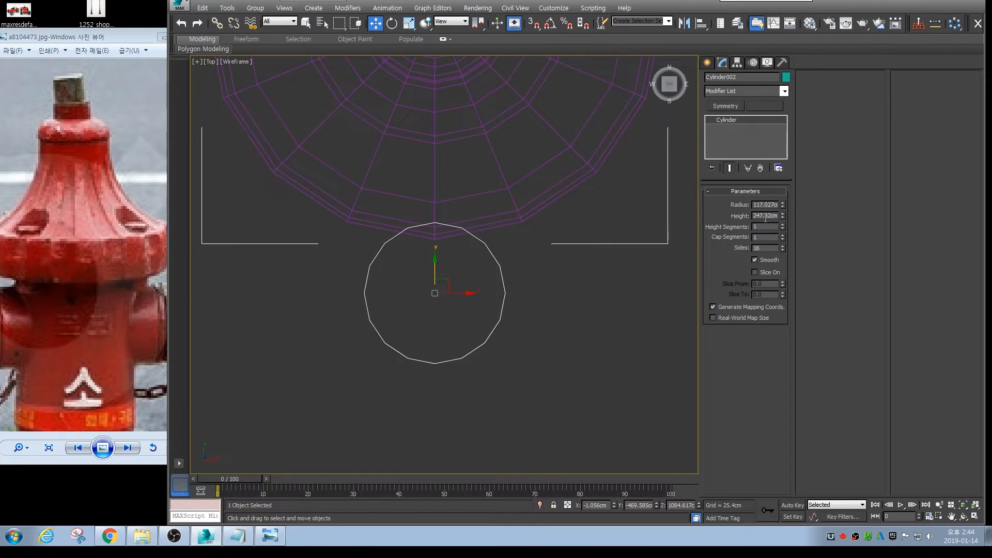
pyautogui.moveTo(783, 210); pyautogui.dragTo(783, 214)
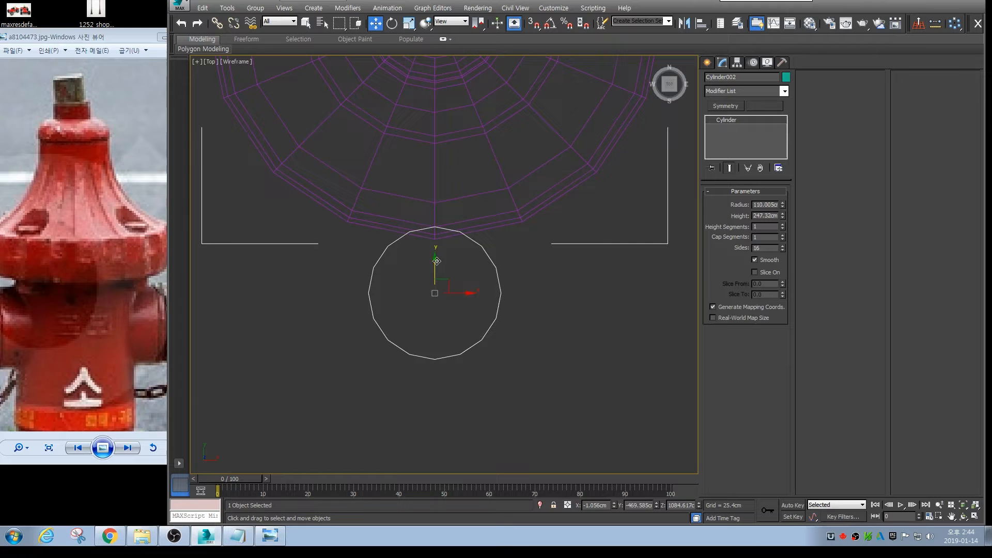
pyautogui.moveTo(437, 264); pyautogui.dragTo(437, 258)
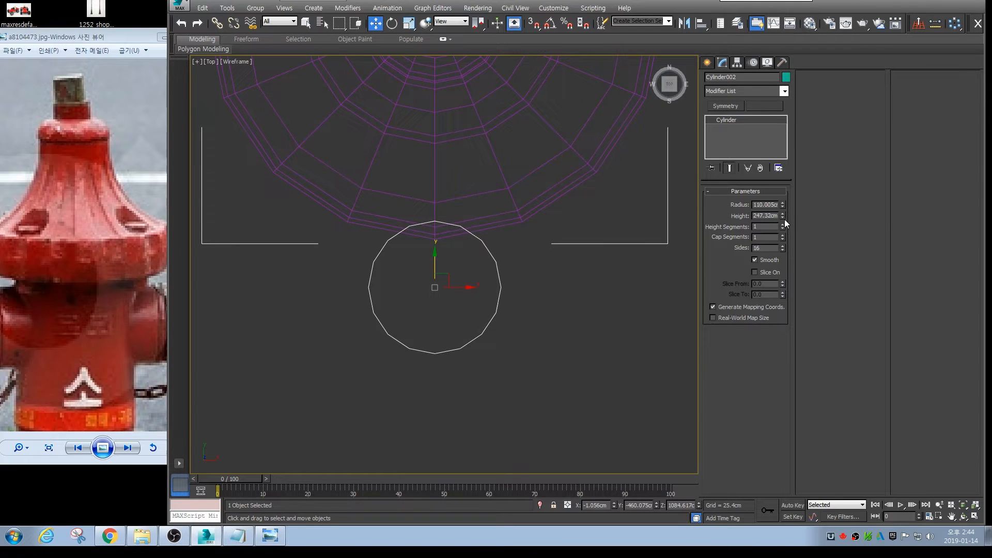
pyautogui.hotkey('alt', 'w')
pyautogui.middleClick(583, 357)
pyautogui.hotkey('alt', 'w')
pyautogui.keyDown('alt'); pyautogui.moveTo(458, 343); pyautogui.dragTo(417, 309, button='middle'); pyautogui.keyUp('alt')
pyautogui.moveTo(417, 309)
pyautogui.mouseDown(button='middle')
pyautogui.moveTo(428, 315)
pyautogui.moveTo(386, 301)
pyautogui.moveTo(397, 288)
pyautogui.moveTo(398, 311)
pyautogui.mouseUp(button='middle')
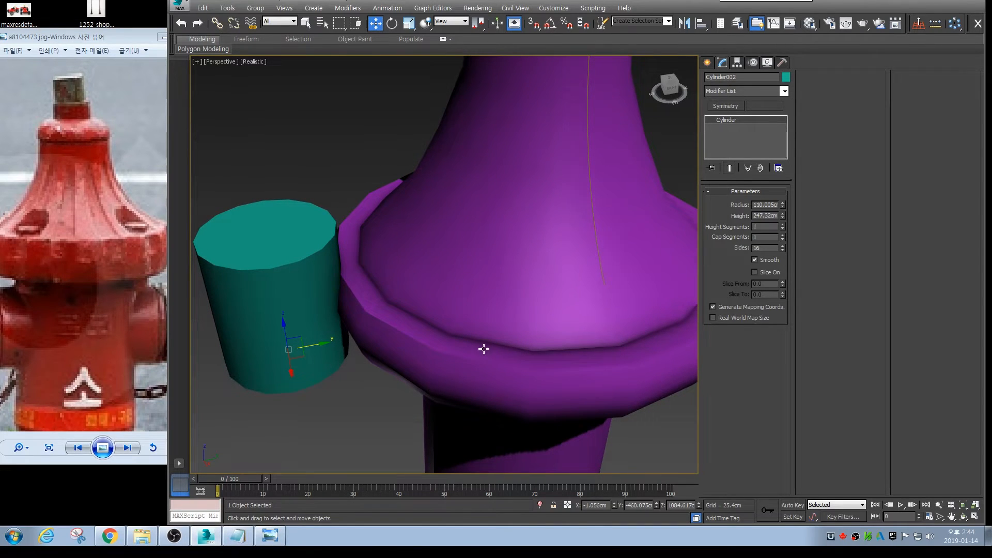
# Select the small cylinder in the Top view and move it about 58 cm along X, off the hydrant's centre line
pyautogui.hotkey('alt', 'w')
pyautogui.middleClick(398, 241)
pyautogui.hotkey('alt', 'w')
pyautogui.moveTo(464, 234); pyautogui.dragTo(465, 254, button='middle')
pyautogui.scroll(-4, 466, 254)
pyautogui.moveTo(471, 210); pyautogui.dragTo(467, 224, button='middle')
pyautogui.click(466, 185)
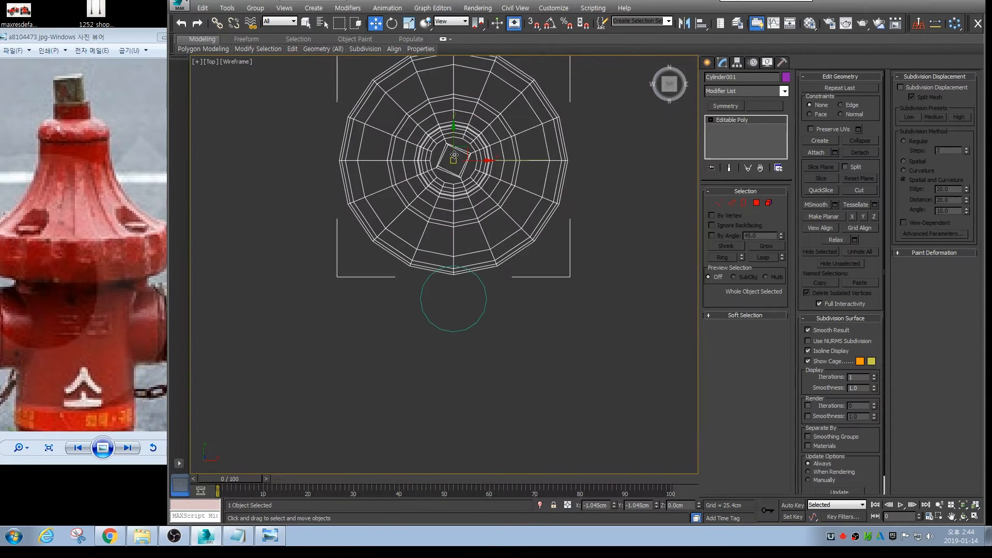
pyautogui.click(482, 288)
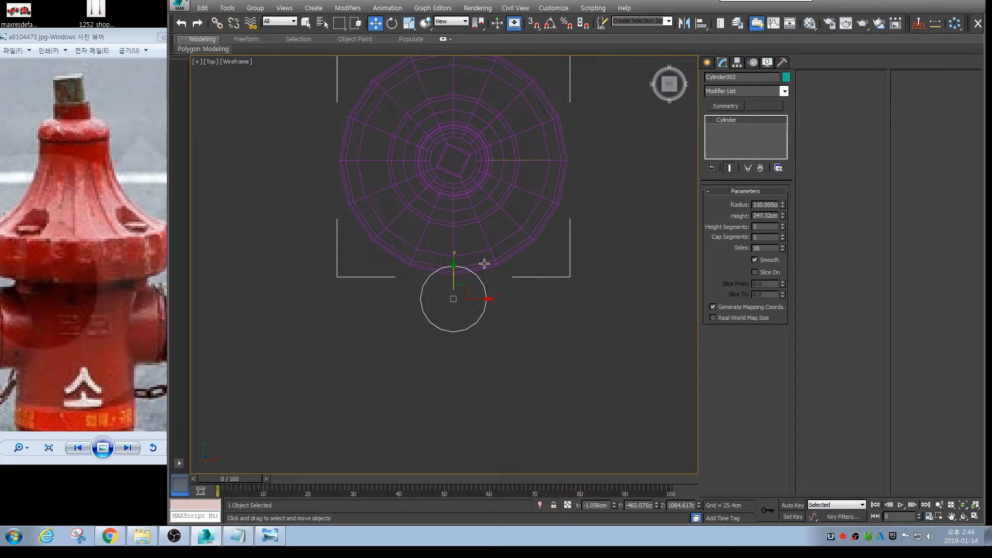
pyautogui.moveTo(472, 293); pyautogui.dragTo(502, 301)
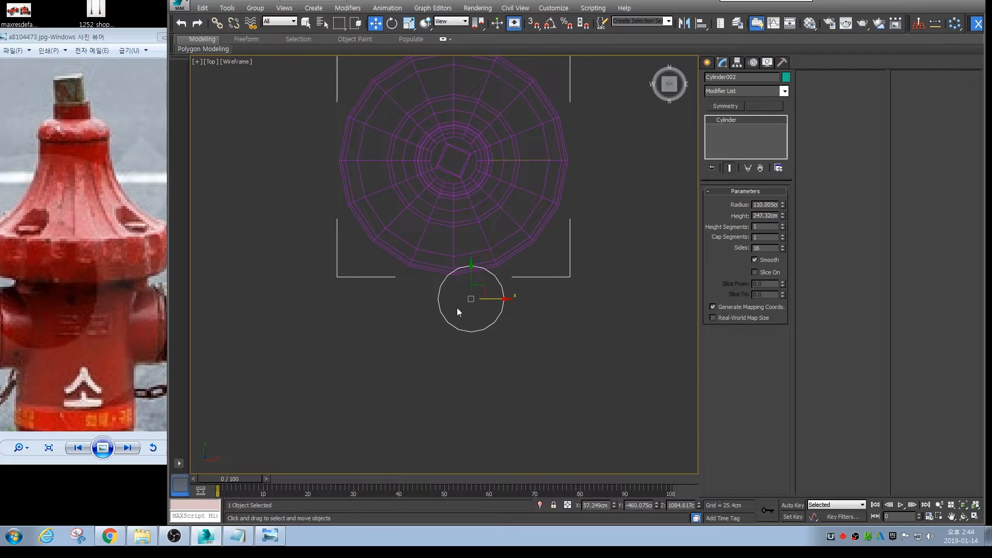
# Turn on Affect Object Only for the small cylinder in the pivot adjustment settings
pyautogui.click(737, 62)
pyautogui.click(759, 128)
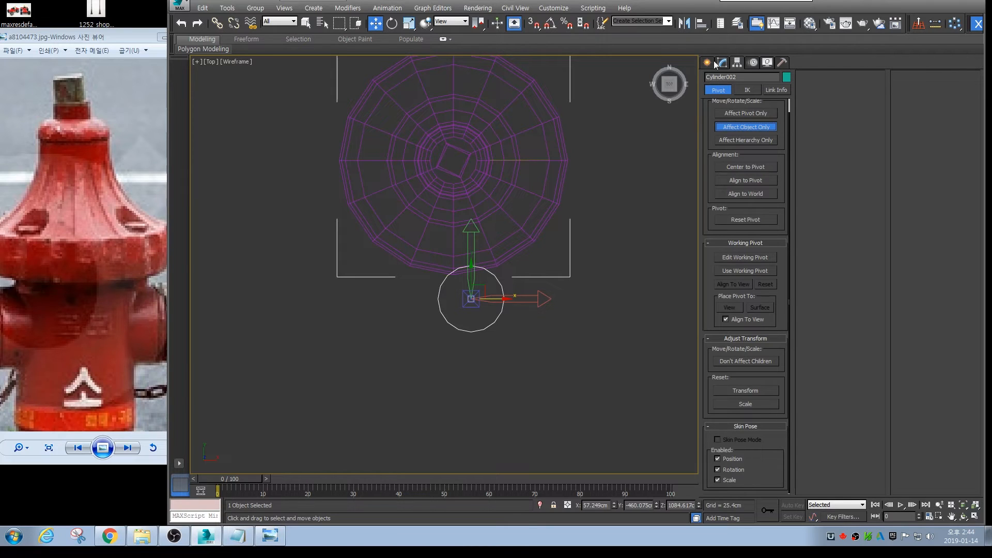
pyautogui.click(702, 24)
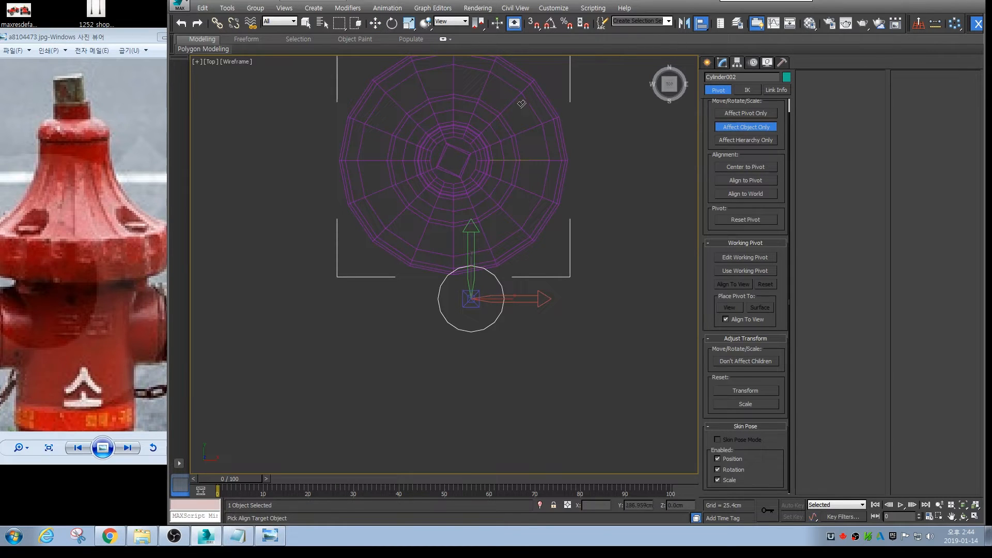
pyautogui.click(490, 162)
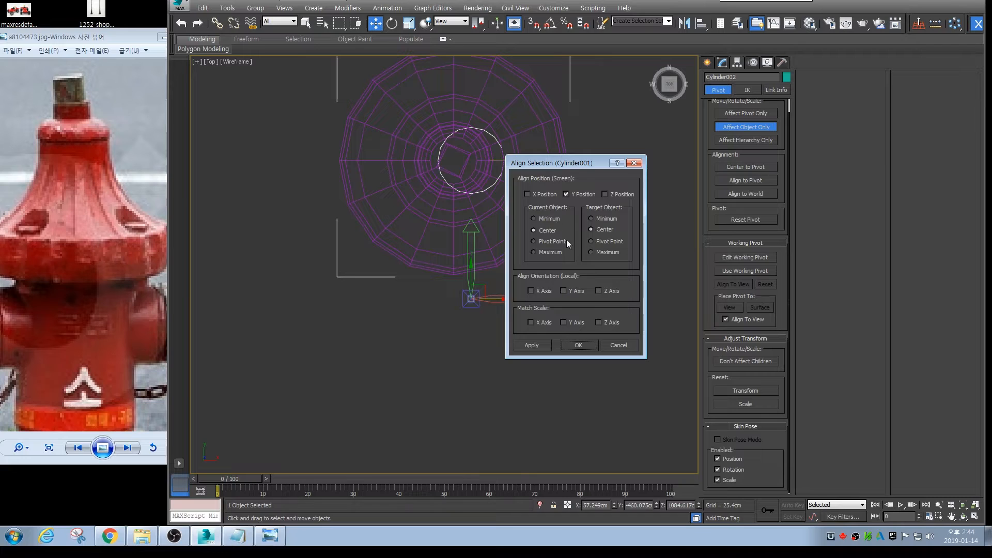
pyautogui.click(619, 346)
# Align the cylinder's geometry to the hydrant body in X position only, pivot point to pivot point
pyautogui.click(702, 23)
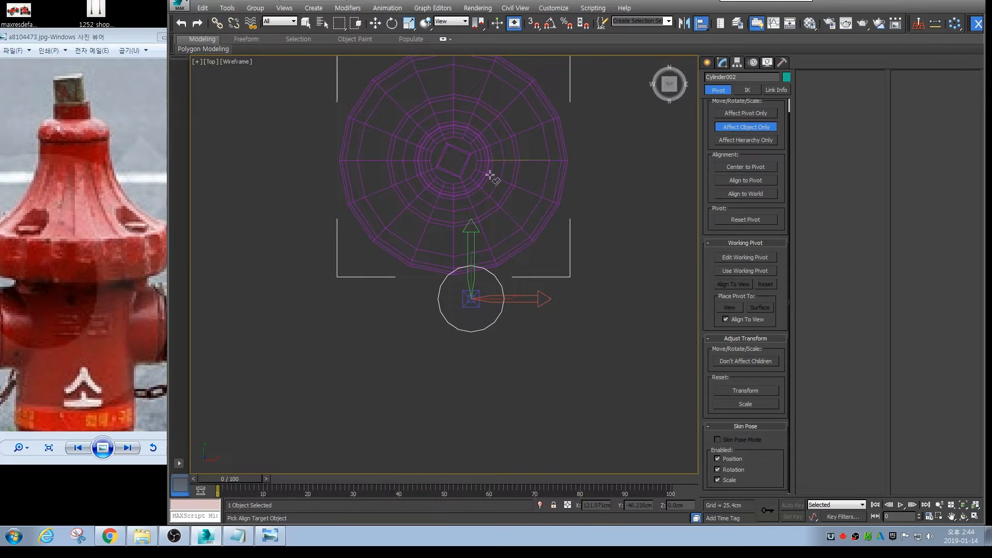
pyautogui.click(467, 192)
pyautogui.moveTo(570, 160); pyautogui.dragTo(630, 164)
pyautogui.click(609, 201)
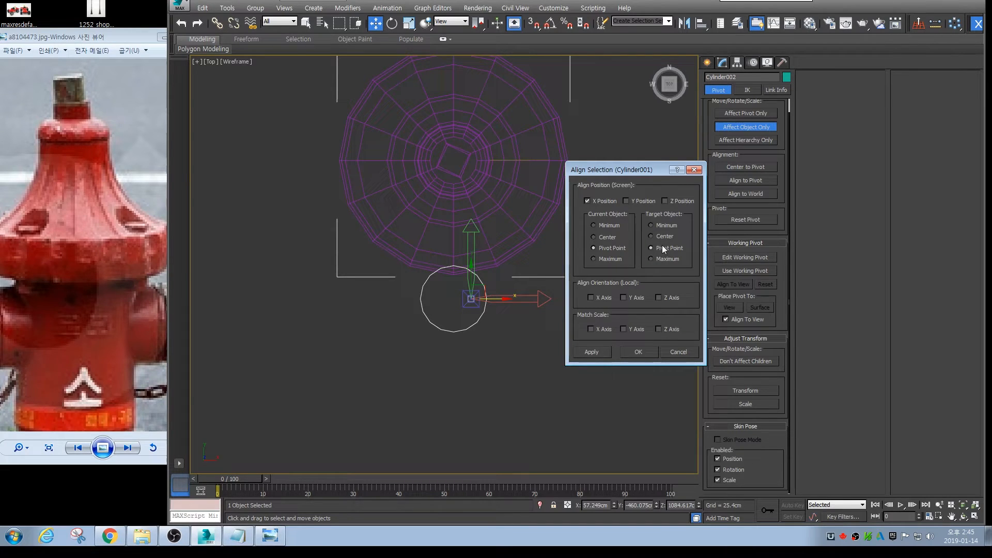
pyautogui.click(638, 351)
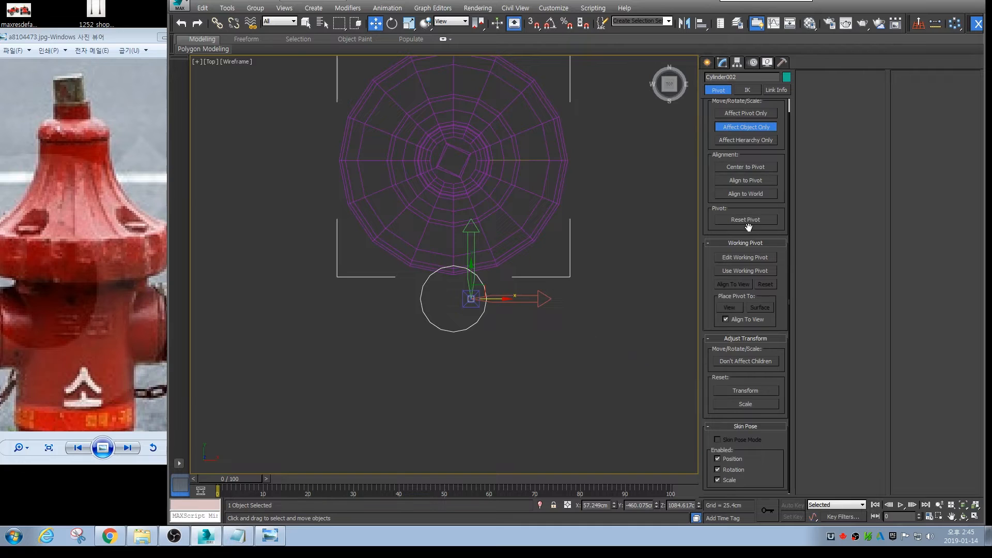
# Center the cylinder's pivot on its own geometry and align that pivot to the hydrant body's pivot point in Y position only
pyautogui.click(754, 114)
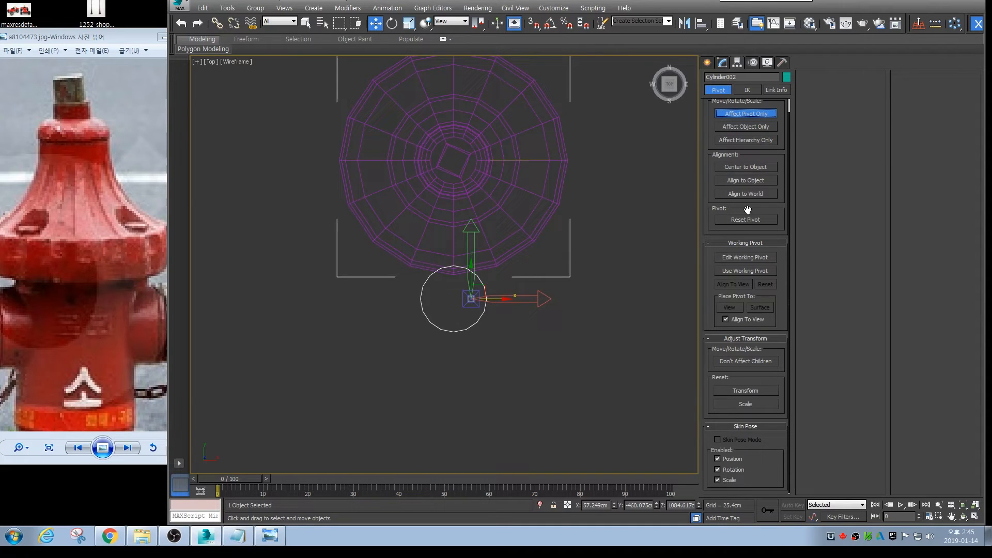
pyautogui.click(757, 168)
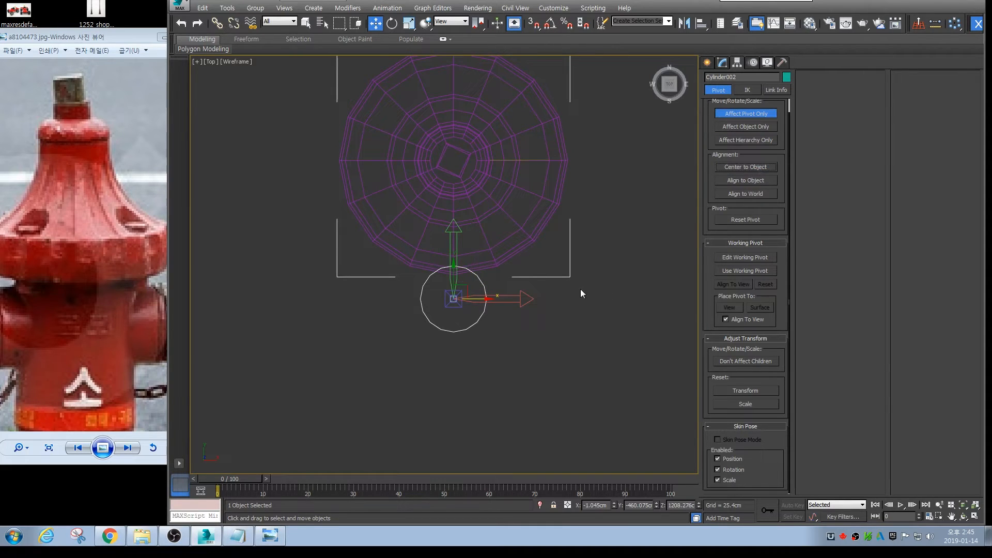
pyautogui.moveTo(464, 280); pyautogui.dragTo(445, 295, button='middle')
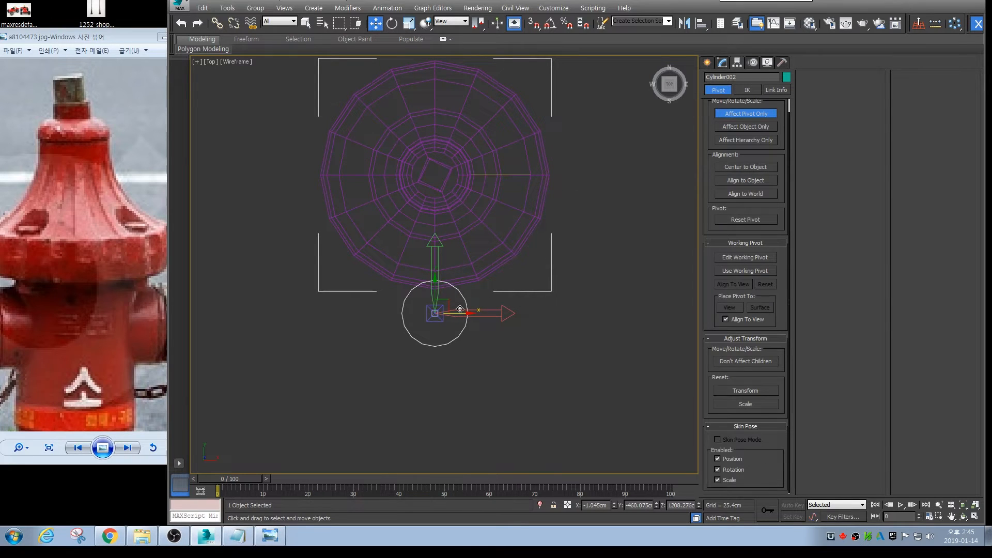
pyautogui.hotkey('alt', 'a')
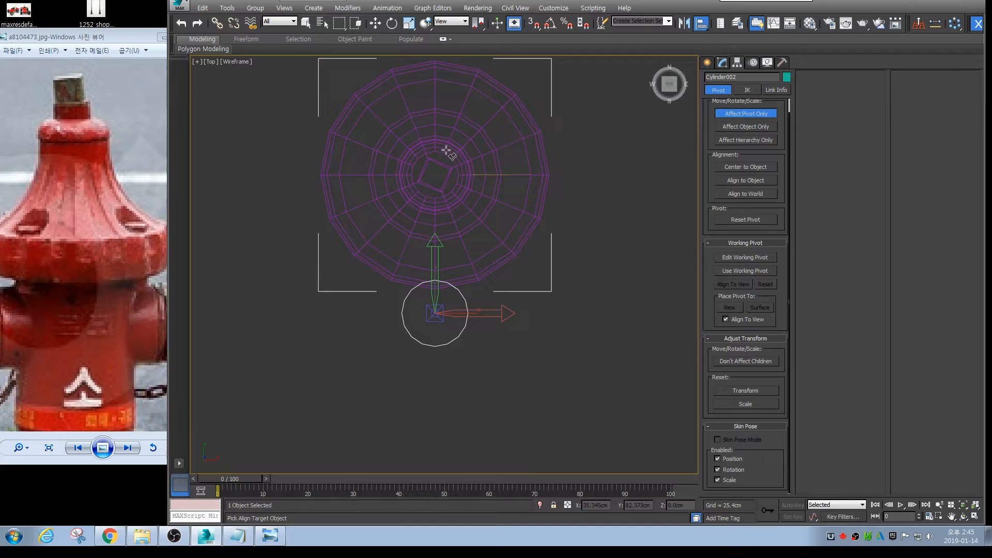
pyautogui.click(489, 175)
pyautogui.click(637, 203)
pyautogui.click(664, 225)
pyautogui.click(651, 248)
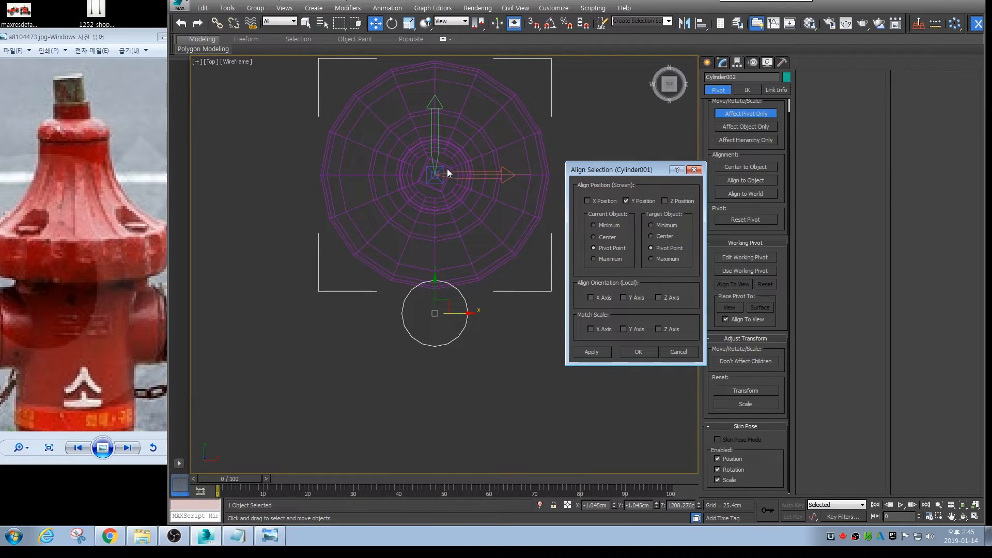
pyautogui.click(635, 351)
pyautogui.click(746, 113)
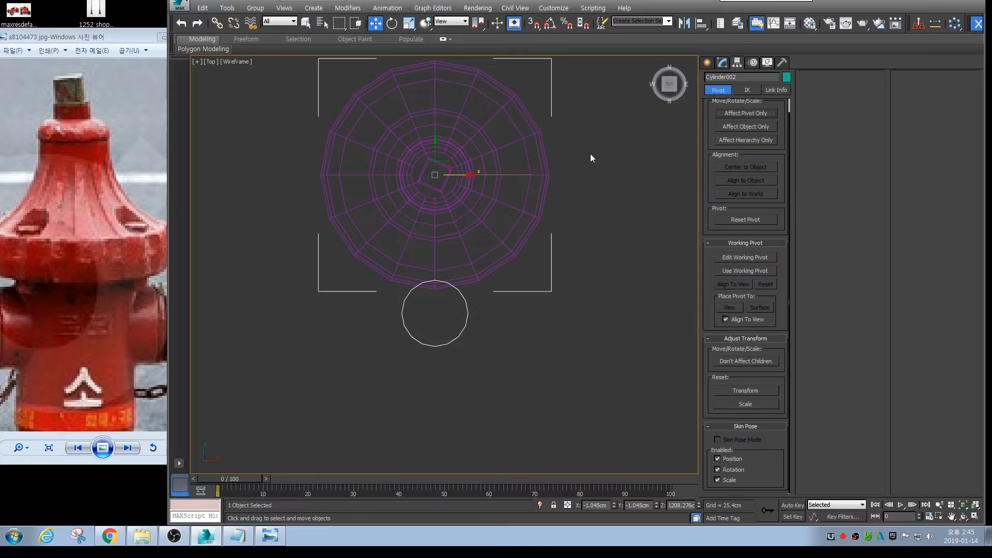
# Try rotating the cylinder around the hydrant's centre and undo the rotation
pyautogui.press('e')
pyautogui.moveTo(468, 173); pyautogui.dragTo(461, 430)
pyautogui.hotkey('ctrl', 'z')
# Start an Array of the cylinder with object type Copy, live preview on and a 1D count of 10
pyautogui.moveTo(471, 280); pyautogui.dragTo(481, 306, button='middle')
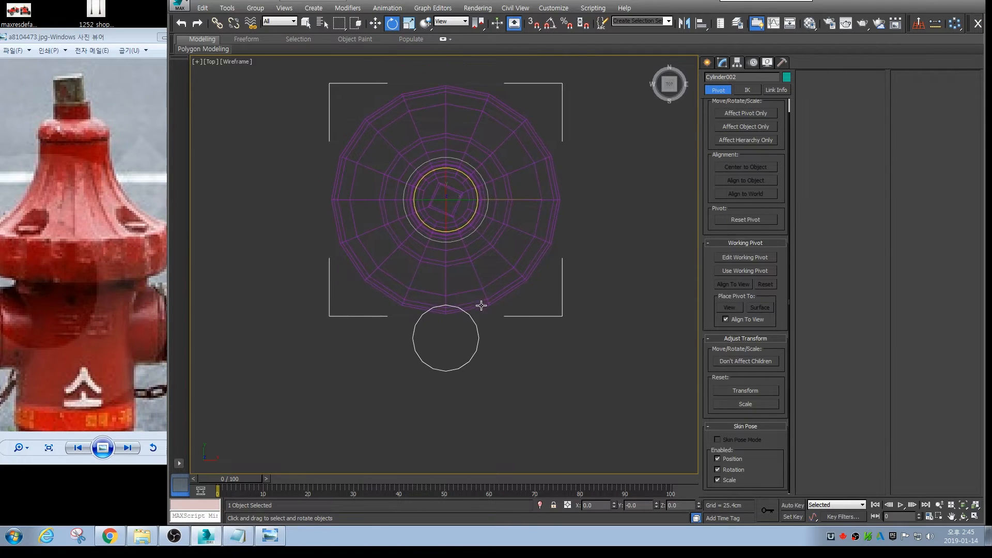
pyautogui.click(227, 8)
pyautogui.click(243, 192)
pyautogui.moveTo(506, 166); pyautogui.dragTo(642, 68)
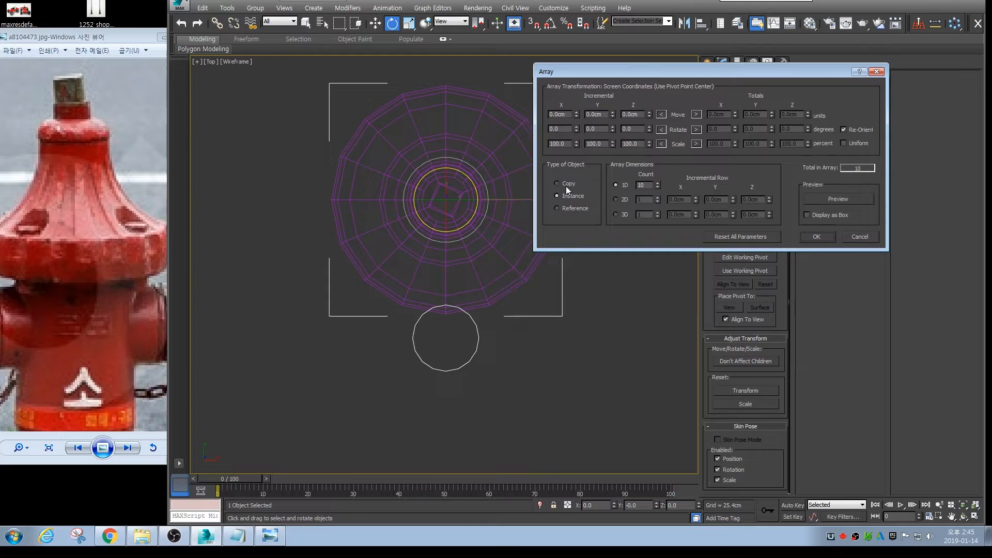
pyautogui.click(834, 201)
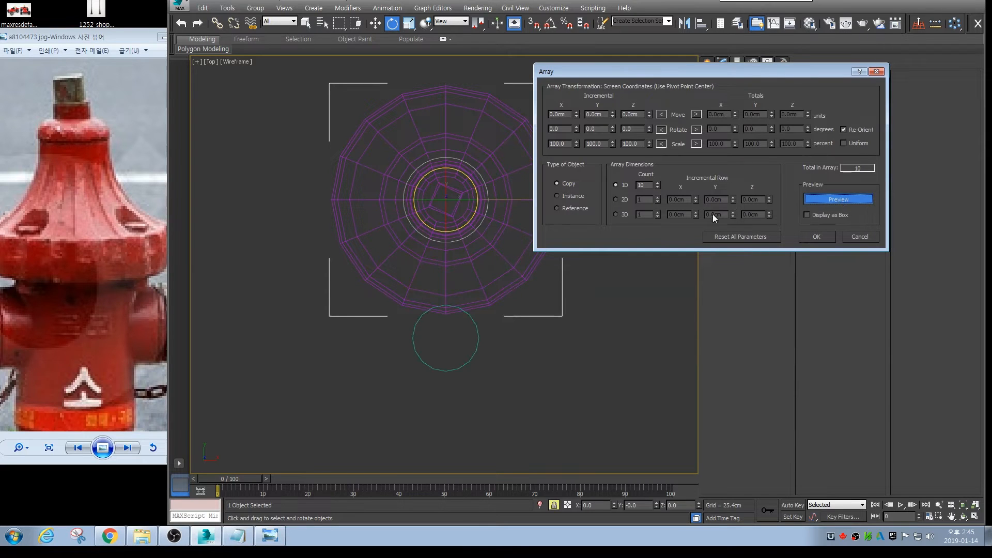
pyautogui.moveTo(658, 185); pyautogui.dragTo(654, 143)
pyautogui.moveTo(647, 185); pyautogui.dragTo(614, 183)
pyautogui.write('10')
pyautogui.press('Return')
# Set the array's incremental Z rotation to 30 degrees and its count to 12, and create the ring of cylinders
pyautogui.moveTo(649, 129); pyautogui.dragTo(655, 114)
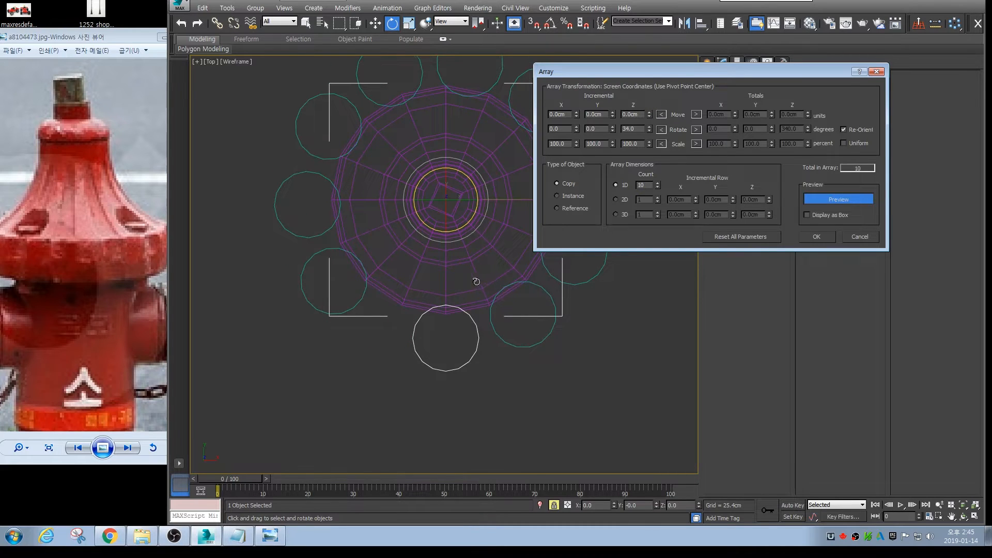
pyautogui.moveTo(476, 282); pyautogui.dragTo(414, 305, button='middle')
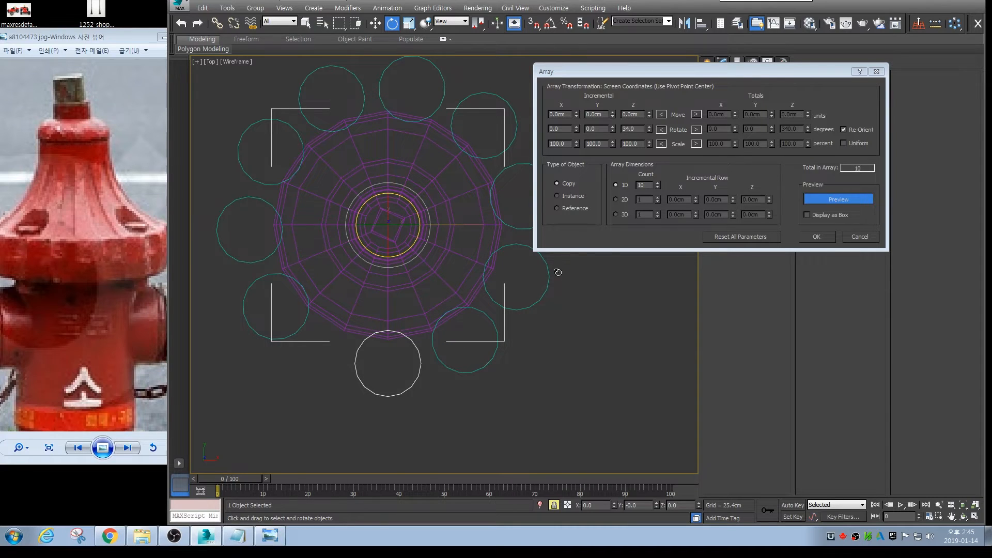
pyautogui.moveTo(650, 132); pyautogui.dragTo(653, 133)
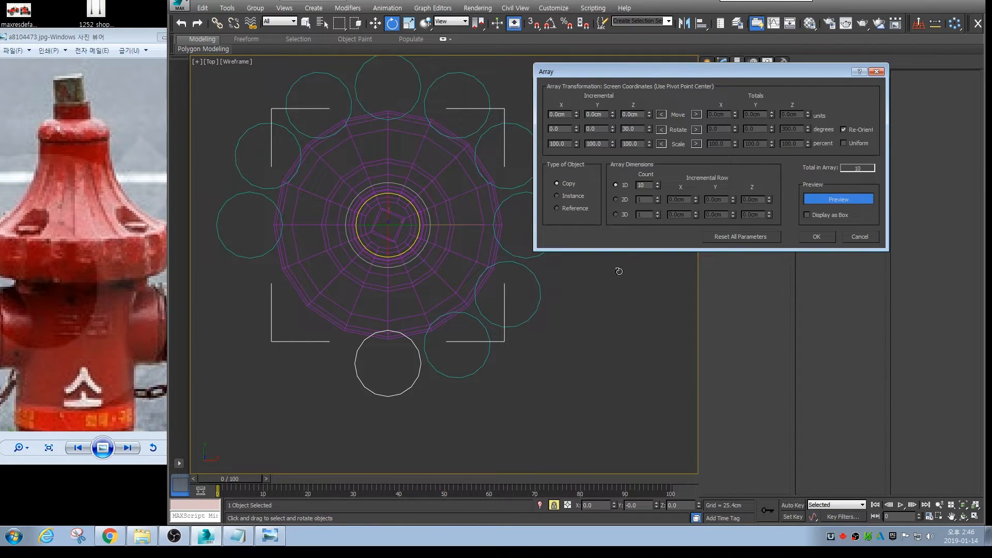
pyautogui.click(657, 183)
pyautogui.click(657, 183)
pyautogui.click(816, 236)
# Clone the selected ring cylinder as one Copy about 1025 cm straight up, above the hydrant's cap, in the Perspective view
pyautogui.hotkey('alt', 'w')
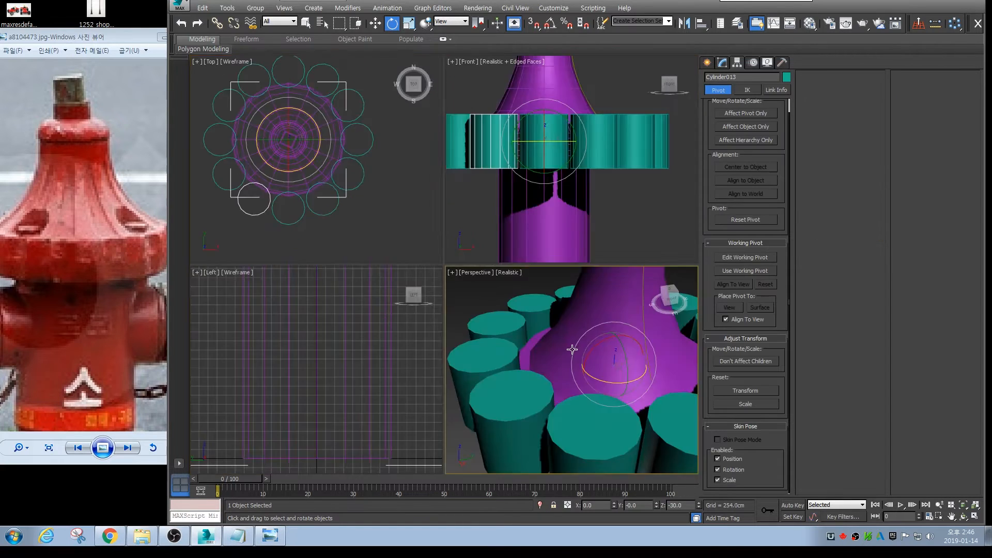
pyautogui.middleClick(571, 350)
pyautogui.hotkey('alt', 'w')
pyautogui.scroll(-7, 540, 334)
pyautogui.keyDown('alt'); pyautogui.moveTo(540, 335); pyautogui.dragTo(505, 300, button='middle'); pyautogui.keyUp('alt')
pyautogui.scroll(2, 505, 299)
pyautogui.press('w')
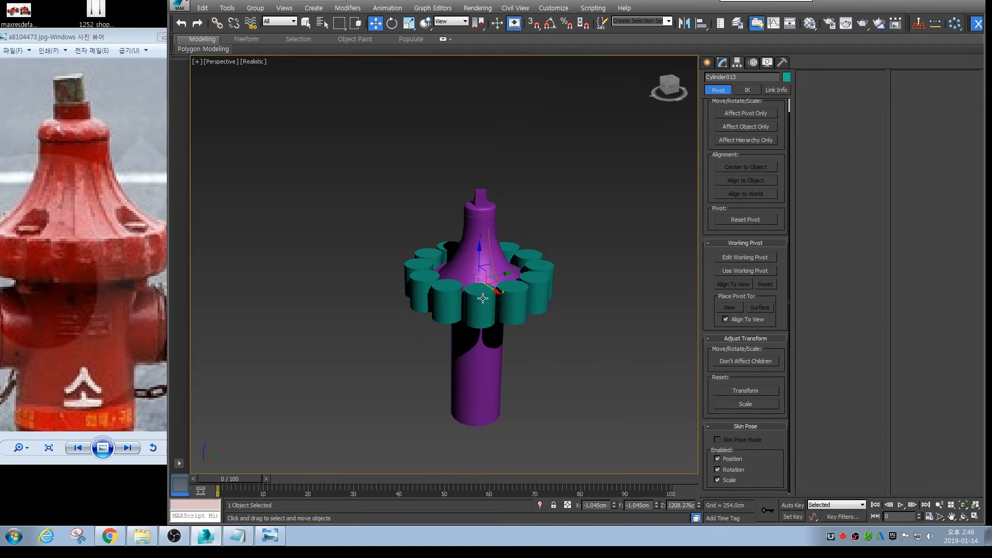
pyautogui.keyDown('shift'); pyautogui.moveTo(481, 257); pyautogui.dragTo(486, 123); pyautogui.keyUp('shift')
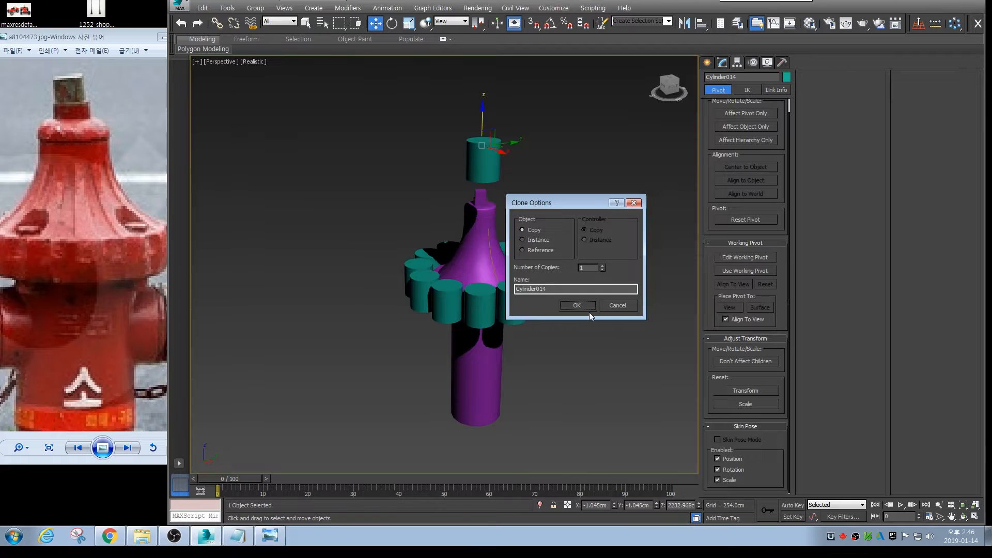
pyautogui.click(576, 305)
# Select the hydrant body and start a Boolean compound object on it
pyautogui.scroll(5, 531, 300)
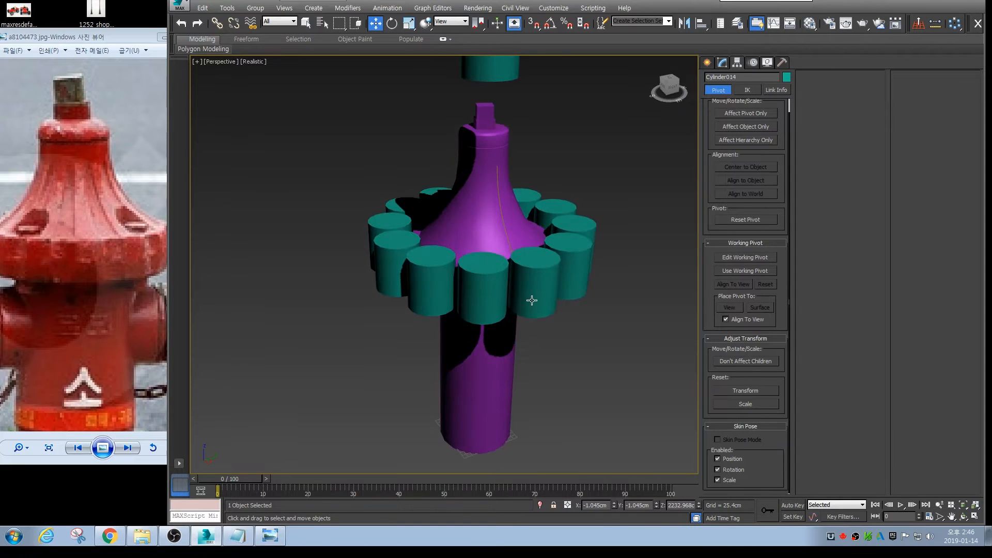
pyautogui.press('F3')
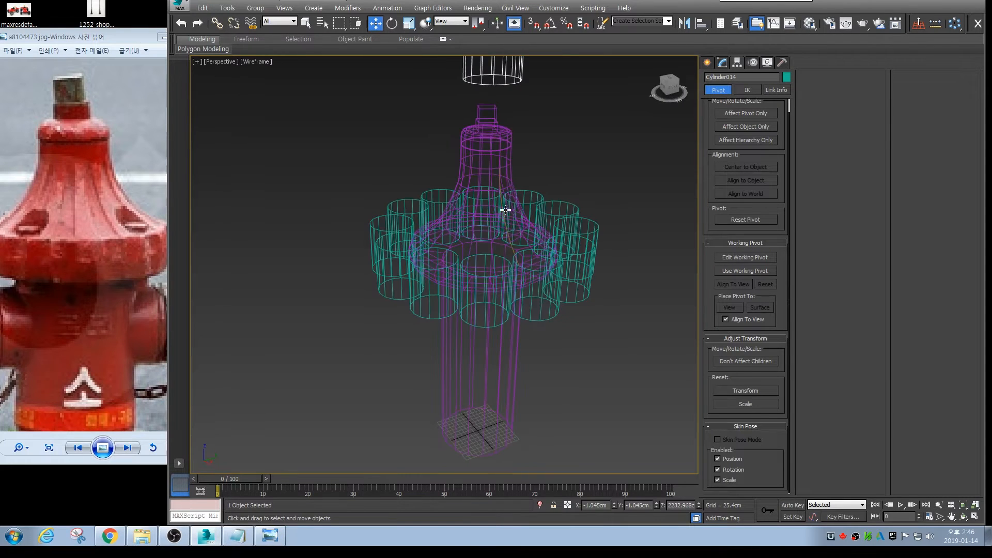
pyautogui.click(505, 162)
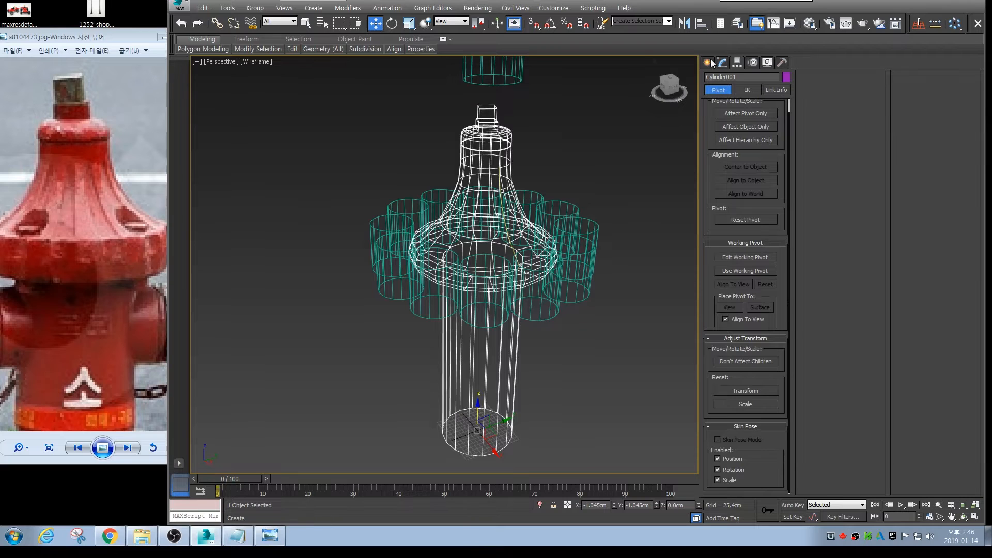
pyautogui.press('F3')
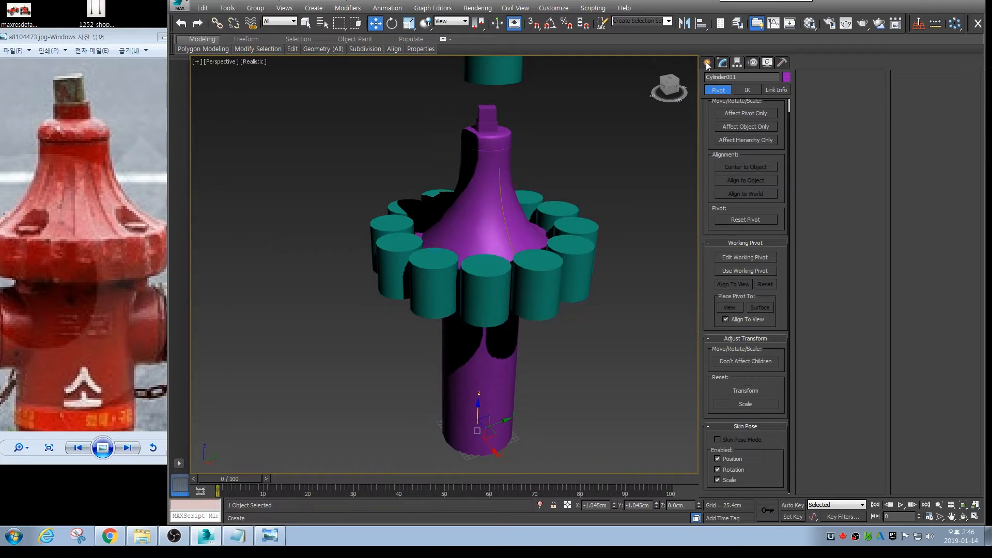
pyautogui.click(708, 63)
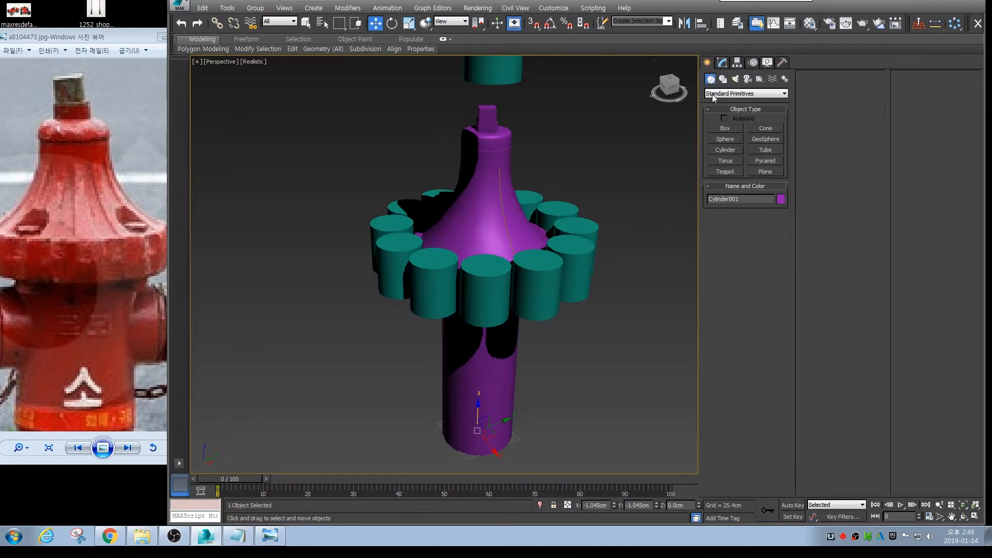
pyautogui.click(744, 94)
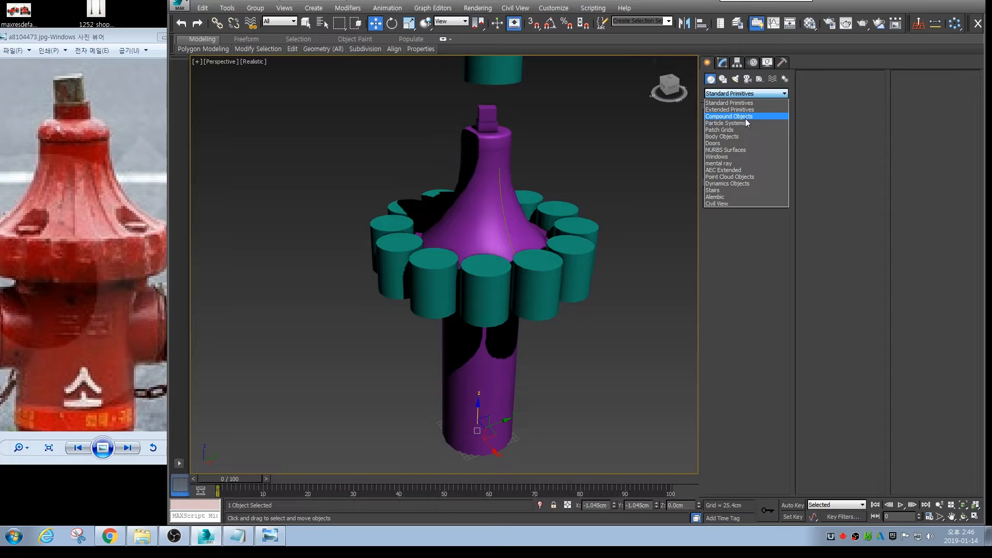
pyautogui.click(745, 118)
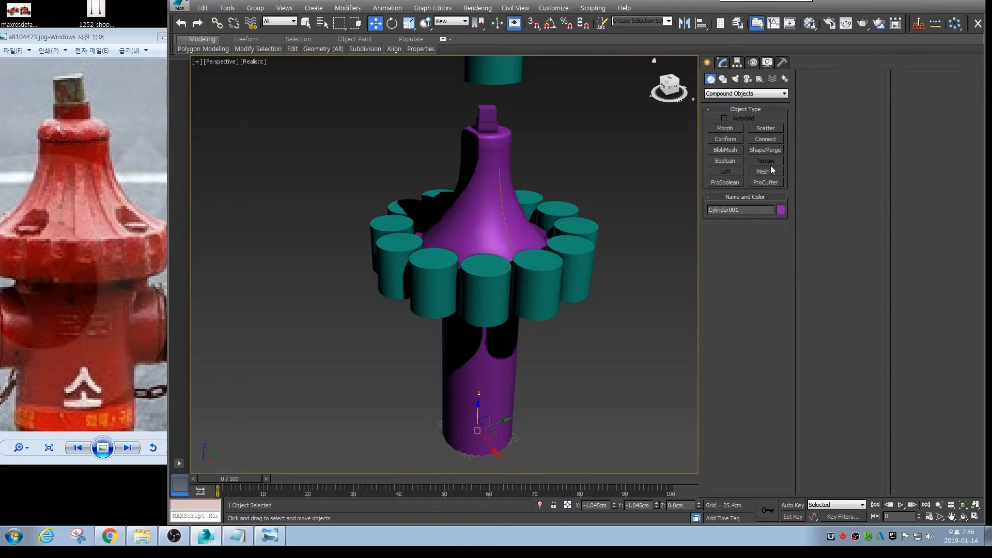
pyautogui.click(732, 160)
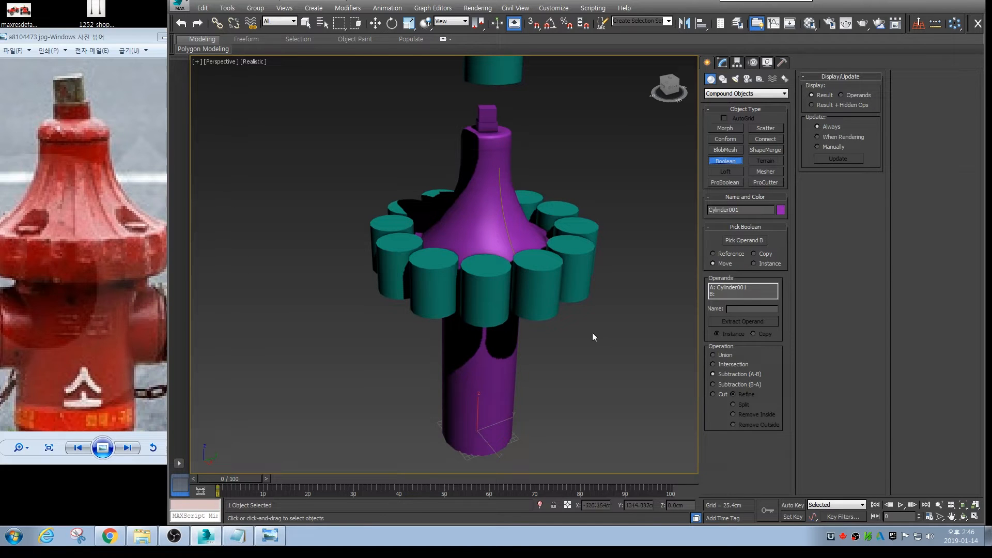
# Leave the Boolean, show edged faces, and convert the front ring cylinder to Editable Poly
pyautogui.press('F3')
pyautogui.keyDown('alt'); pyautogui.moveTo(551, 305); pyautogui.dragTo(522, 299, button='middle'); pyautogui.keyUp('alt')
pyautogui.press('w')
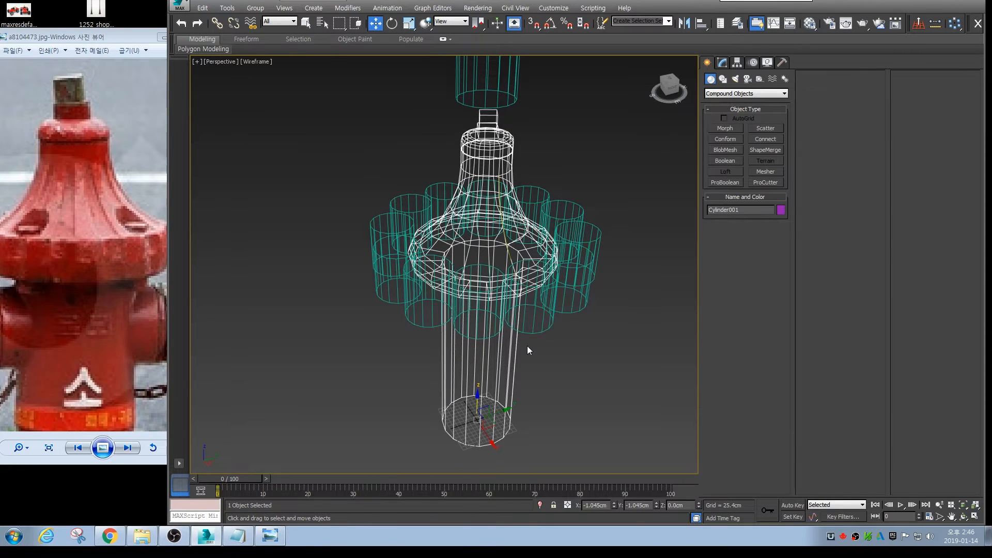
pyautogui.click(496, 320)
pyautogui.click(494, 315)
pyautogui.press('F3')
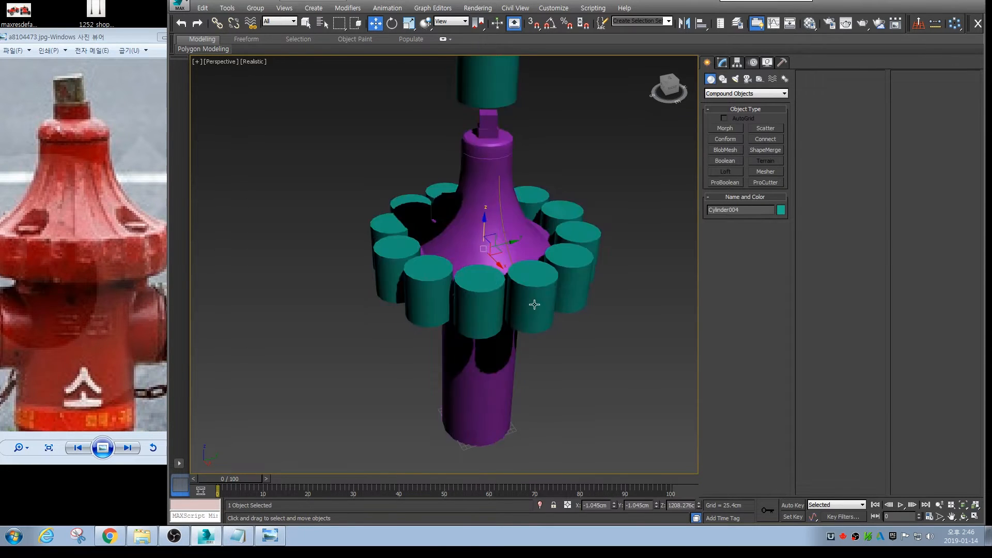
pyautogui.press('F4')
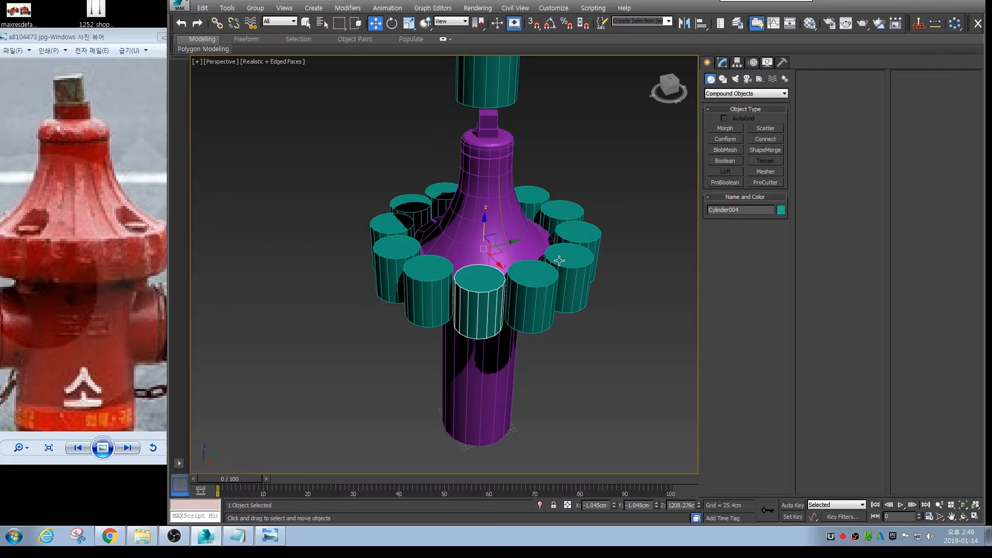
pyautogui.click(722, 63)
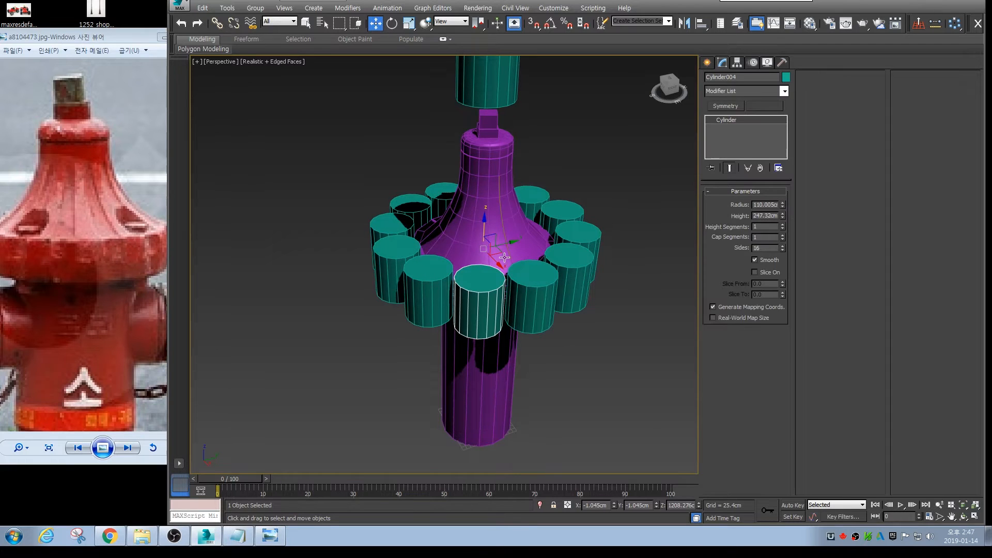
pyautogui.click(603, 368)
# Attach the other eleven ring cylinders to the front cylinder as one object
pyautogui.click(820, 154)
pyautogui.keyDown('alt'); pyautogui.moveTo(522, 206); pyautogui.dragTo(477, 229, button='middle'); pyautogui.keyUp('alt')
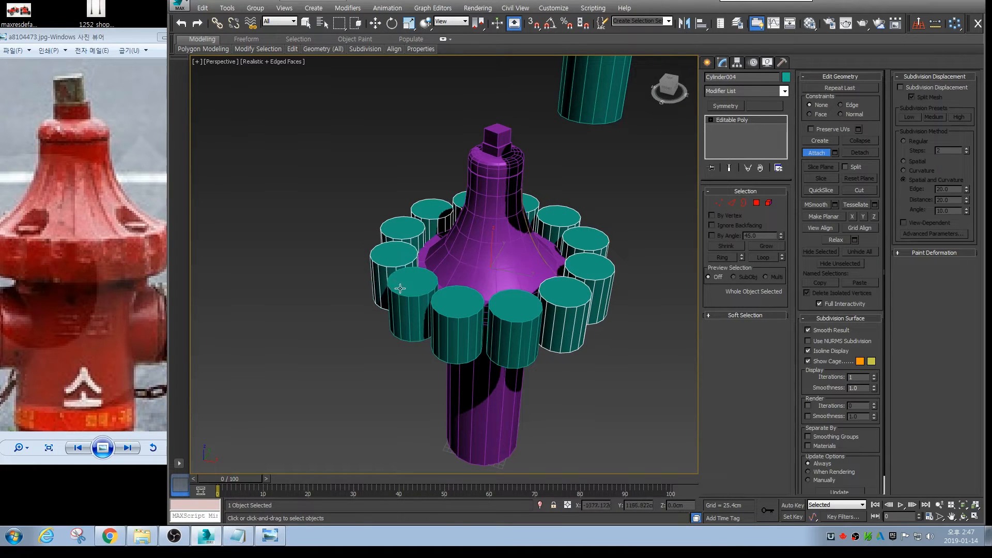
pyautogui.scroll(-3, 509, 274)
pyautogui.keyDown('alt'); pyautogui.moveTo(509, 273); pyautogui.dragTo(495, 265, button='middle'); pyautogui.keyUp('alt')
pyautogui.press('w')
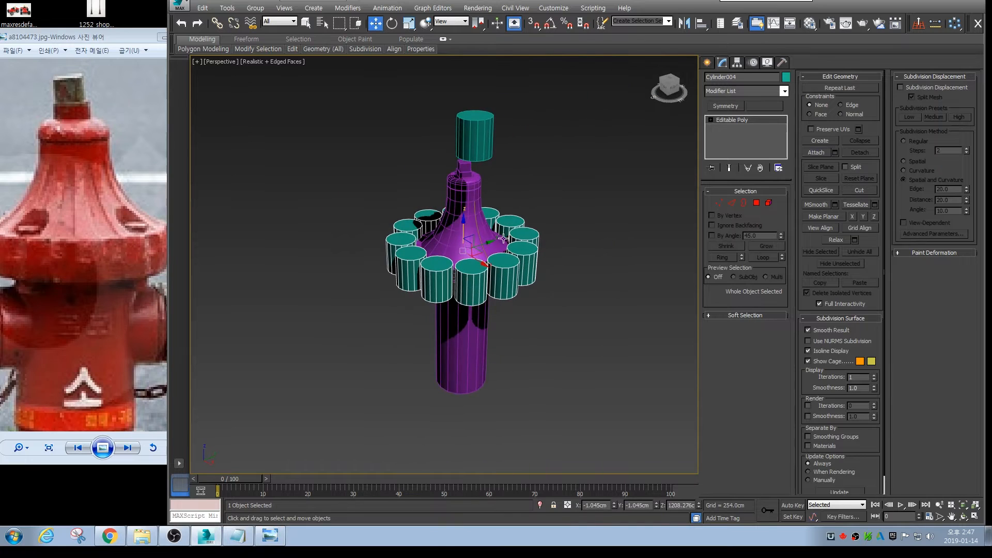
# Boolean-subtract (A-B) the attached cylinder ring from the hydrant body, moving the ring in as operand B
pyautogui.click(479, 235)
pyautogui.click(458, 193)
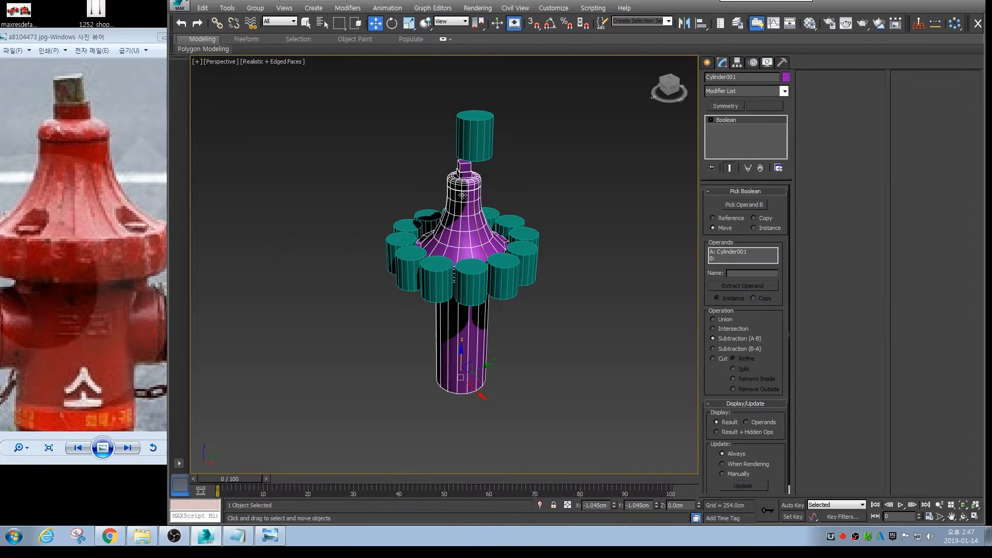
pyautogui.click(707, 62)
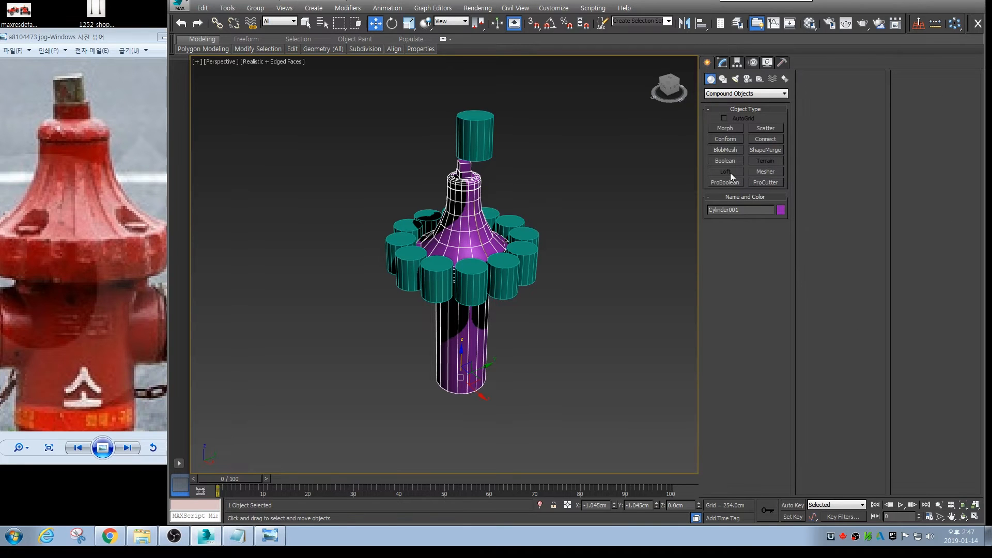
pyautogui.click(729, 161)
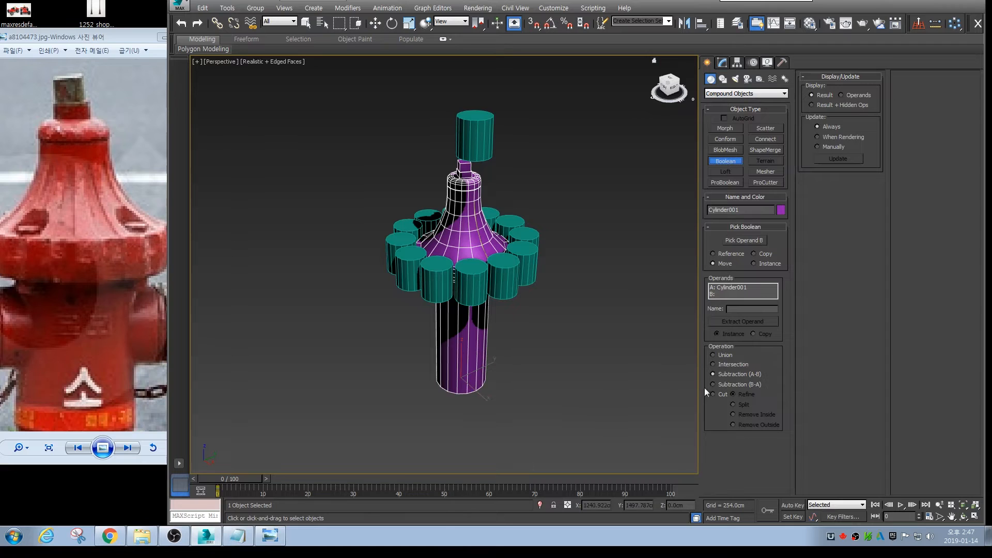
pyautogui.click(754, 240)
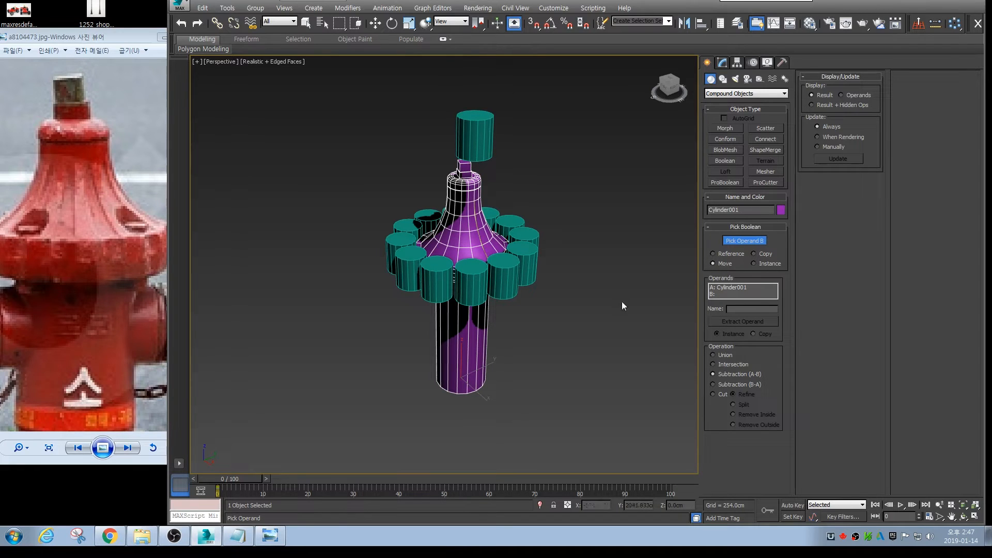
pyautogui.click(501, 268)
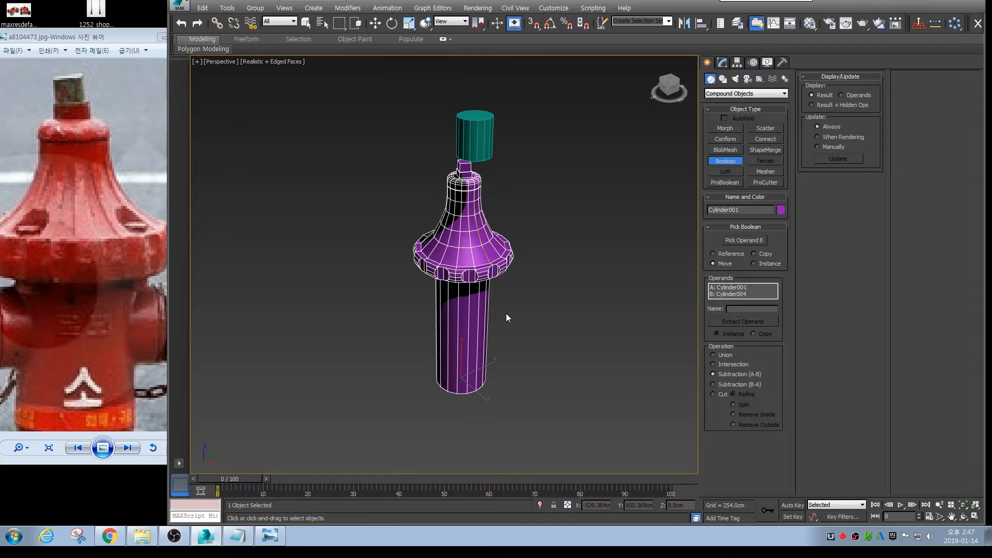
# Display the Boolean's operands, select operand B, and try moving the object before undoing the move
pyautogui.press('z')
pyautogui.keyDown('alt'); pyautogui.moveTo(504, 266); pyautogui.dragTo(551, 264, button='middle'); pyautogui.keyUp('alt')
pyautogui.scroll(-3, 474, 289)
pyautogui.scroll(3, 473, 288)
pyautogui.press('alt')
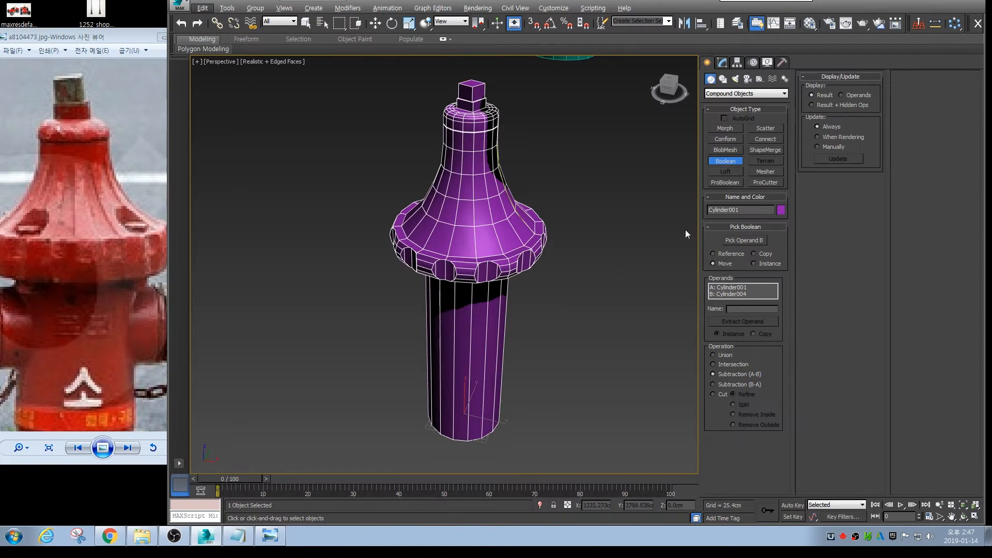
pyautogui.click(845, 95)
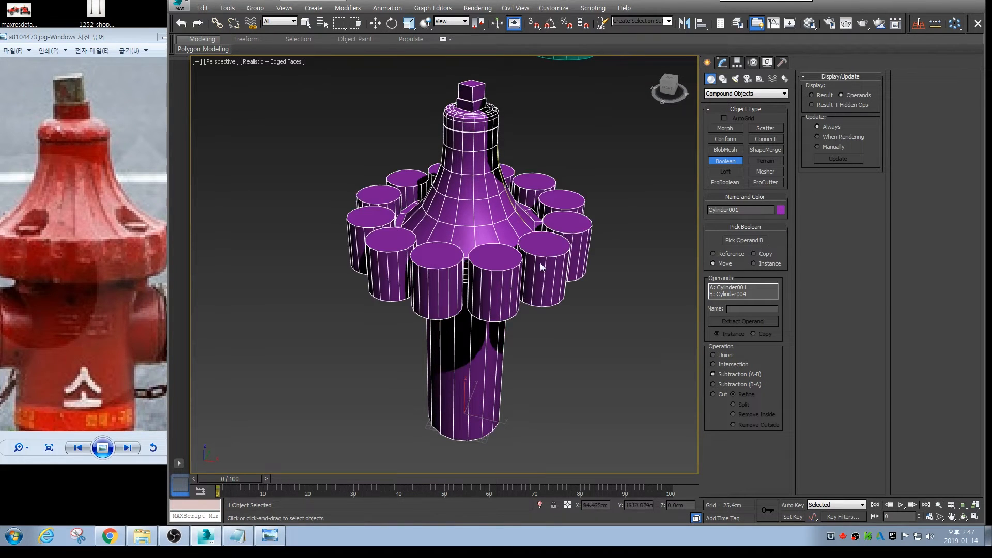
pyautogui.click(732, 294)
pyautogui.scroll(-4, 443, 311)
pyautogui.press('w')
pyautogui.moveTo(485, 387); pyautogui.dragTo(510, 393)
pyautogui.hotkey('ctrl', 'z')
pyautogui.keyDown('alt'); pyautogui.moveTo(578, 322); pyautogui.dragTo(611, 329, button='middle'); pyautogui.keyUp('alt')
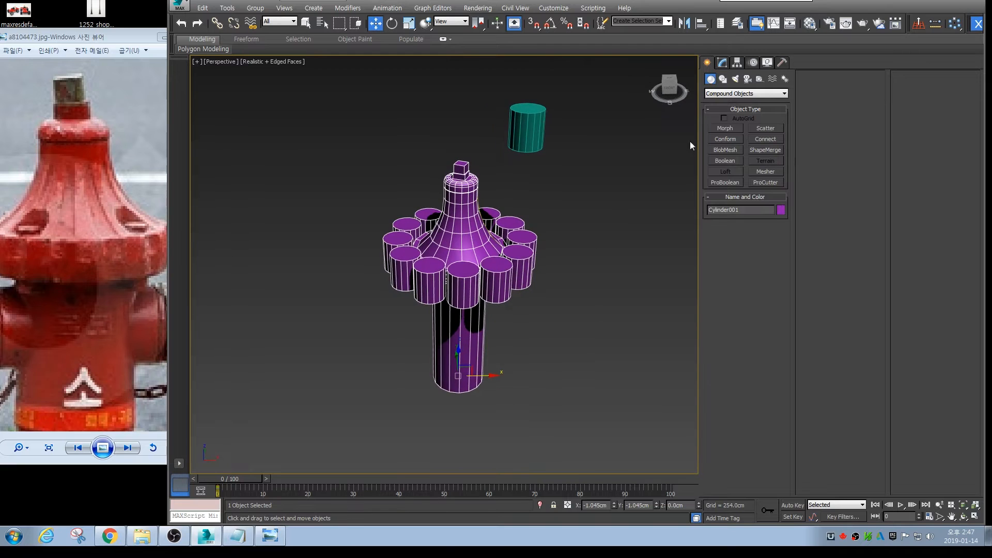
# Try moving the cylinder ring about 153 cm along X at the Boolean's Operands level, and display the result instead of the operands
pyautogui.click(723, 62)
pyautogui.click(710, 119)
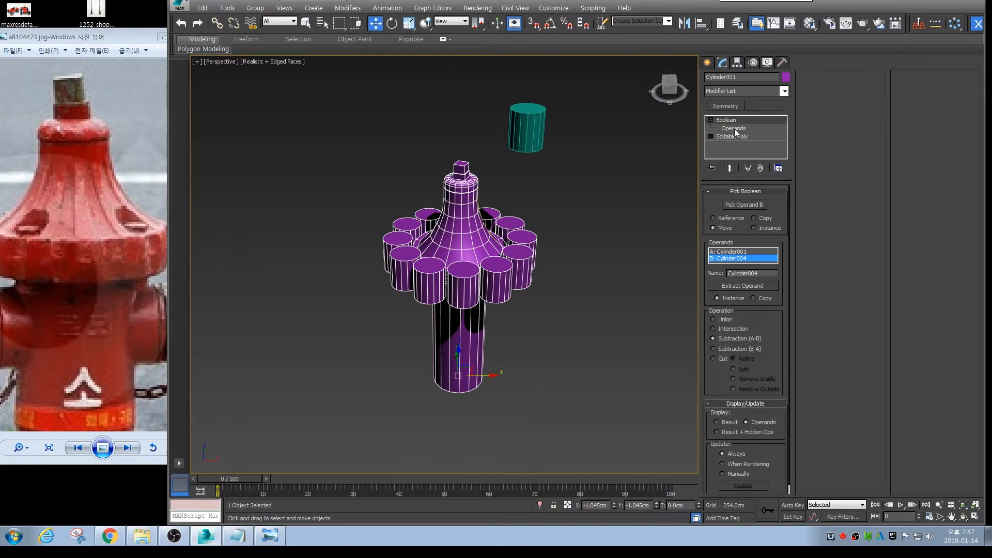
pyautogui.click(734, 128)
pyautogui.keyDown('alt'); pyautogui.moveTo(581, 280); pyautogui.dragTo(544, 295, button='middle'); pyautogui.keyUp('alt')
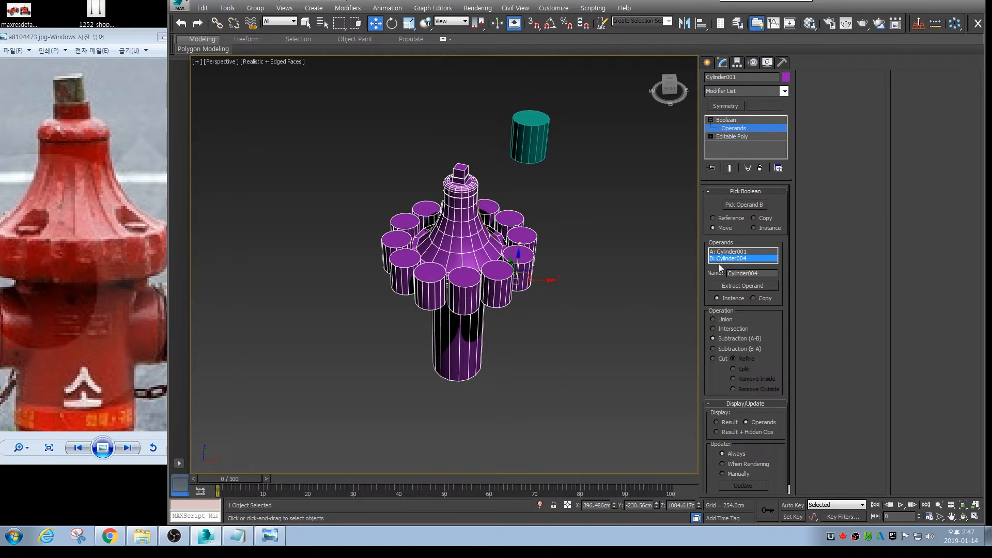
pyautogui.moveTo(549, 284)
pyautogui.mouseDown()
pyautogui.moveTo(620, 285)
pyautogui.moveTo(513, 290)
pyautogui.moveTo(571, 281)
pyautogui.moveTo(540, 281)
pyautogui.mouseUp()
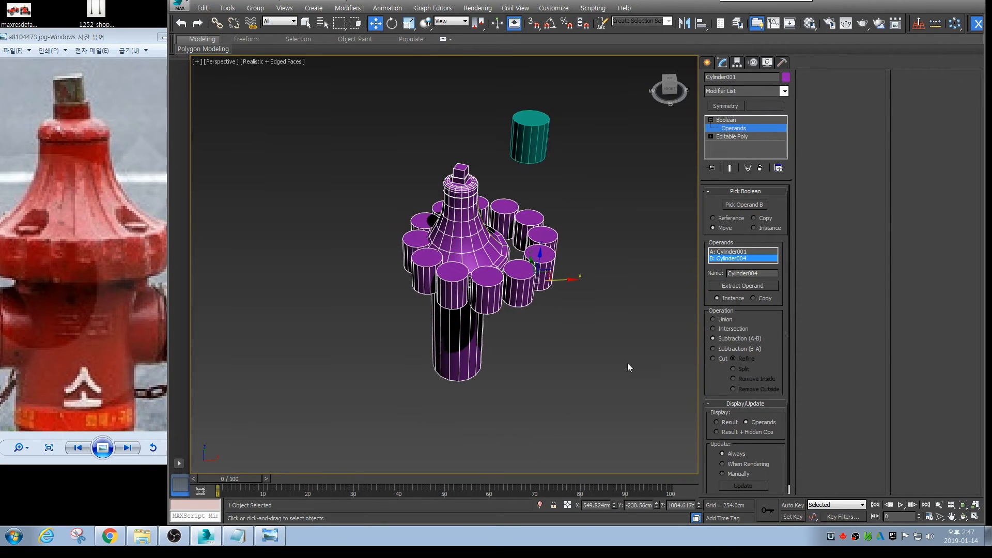
pyautogui.click(729, 423)
pyautogui.keyDown('alt'); pyautogui.moveTo(490, 322); pyautogui.dragTo(507, 296, button='middle'); pyautogui.keyUp('alt')
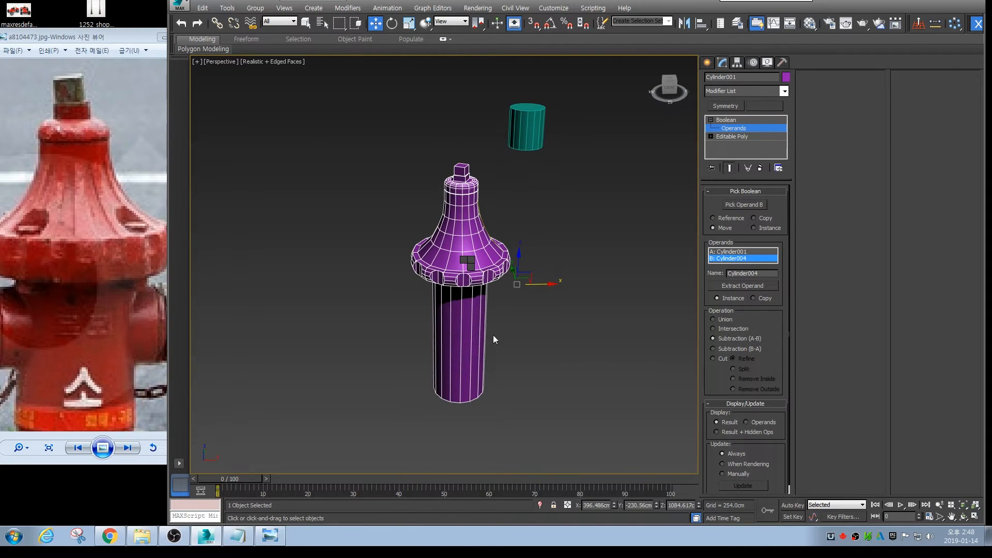
# Convert the notched Boolean hydrant body to Editable Poly
pyautogui.scroll(-3, 558, 291)
pyautogui.moveTo(558, 327)
pyautogui.keyDown('alt'); pyautogui.mouseDown(button='middle')
pyautogui.moveTo(558, 291)
pyautogui.moveTo(450, 265)
pyautogui.moveTo(478, 288)
pyautogui.moveTo(443, 269)
pyautogui.mouseUp(button='middle'); pyautogui.keyUp('alt')
pyautogui.scroll(5, 510, 274)
pyautogui.scroll(-5, 466, 267)
pyautogui.scroll(3, 442, 269)
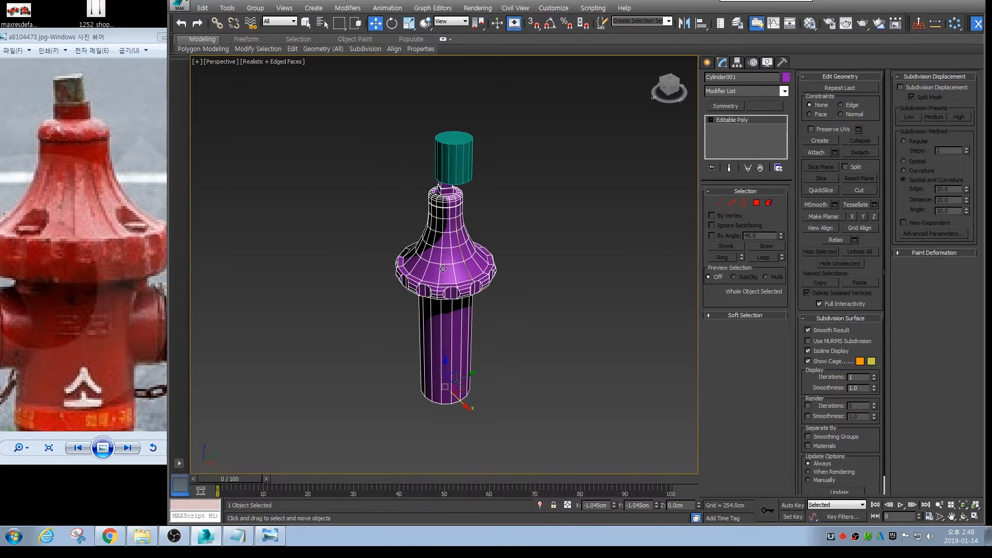
# Reduce the radius of the cylinder floating above the cap to about 60.5 cm, working in the maximized Top view
pyautogui.moveTo(443, 217)
pyautogui.keyDown('alt'); pyautogui.mouseDown(button='middle')
pyautogui.moveTo(454, 243)
pyautogui.moveTo(459, 220)
pyautogui.mouseUp(button='middle'); pyautogui.keyUp('alt')
pyautogui.click(467, 208)
pyautogui.hotkey('alt', 'w')
pyautogui.rightClick(376, 159)
pyautogui.hotkey('alt', 'w')
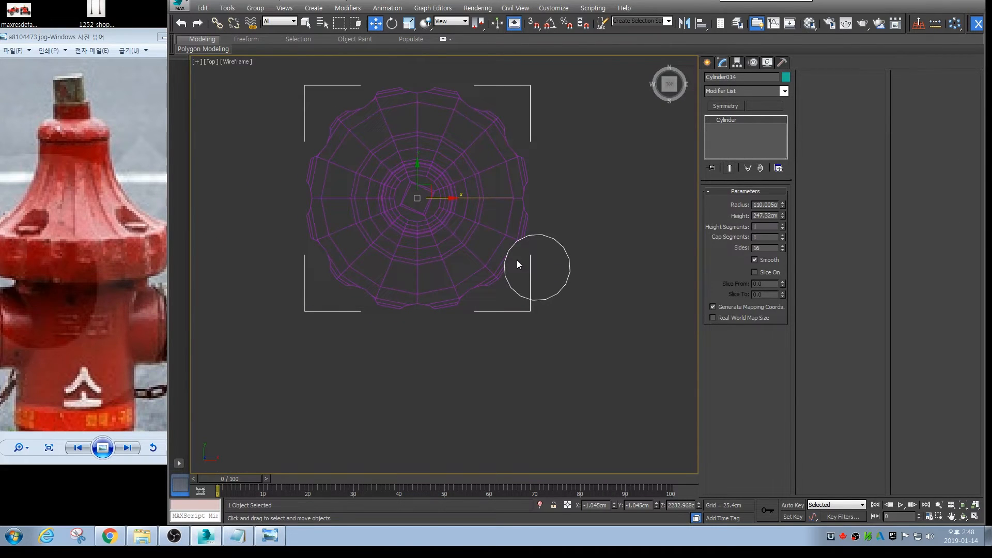
pyautogui.moveTo(584, 233); pyautogui.dragTo(603, 219, button='middle')
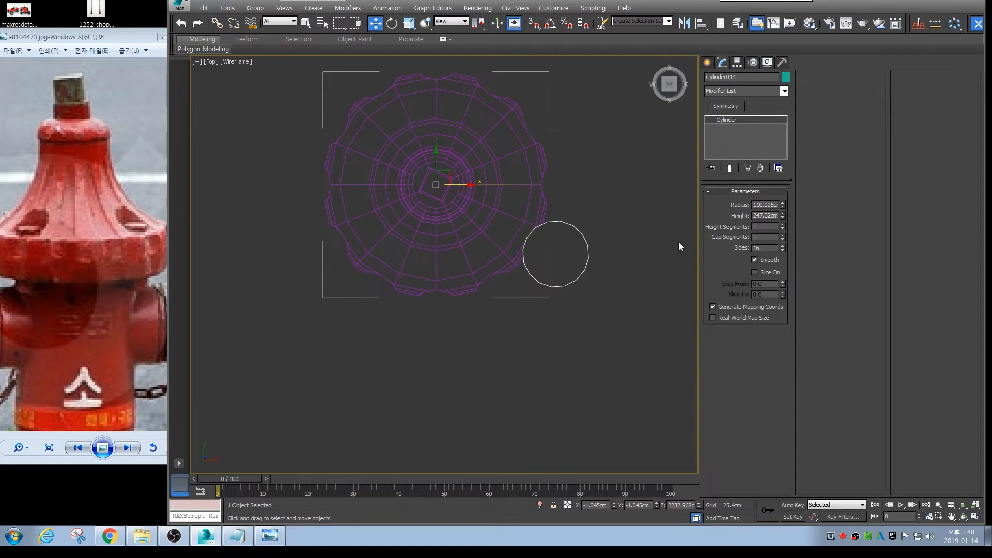
pyautogui.moveTo(783, 207); pyautogui.dragTo(781, 227)
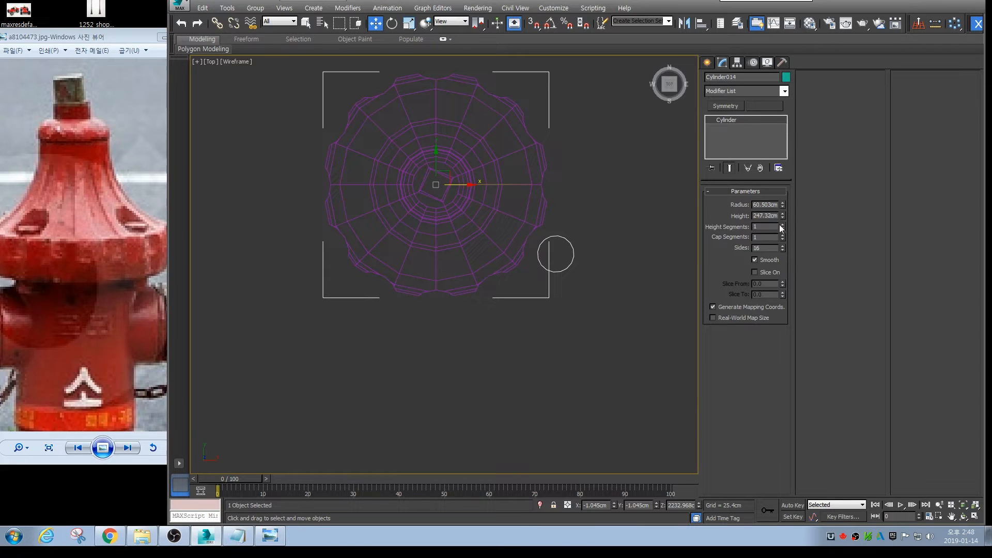
# Center the small cylinder's pivot on the object and reset its transform
pyautogui.click(737, 61)
pyautogui.click(746, 113)
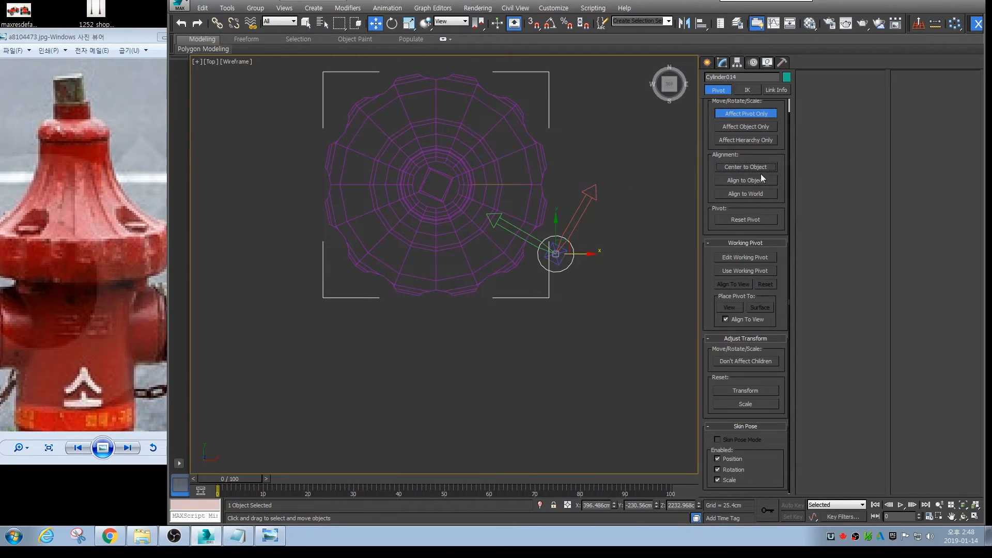
pyautogui.click(751, 391)
pyautogui.press('Insert')
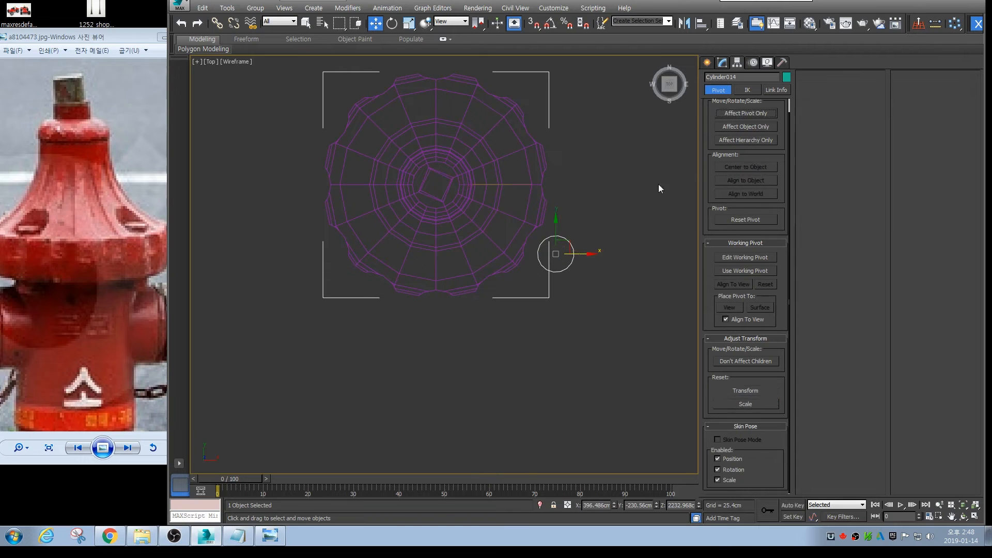
# Move the small cylinder in the Top view to about X -1.6 cm, Y -215 cm, in front of the hydrant's centre
pyautogui.moveTo(566, 253); pyautogui.dragTo(446, 250)
pyautogui.scroll(4, 446, 250)
pyautogui.scroll(-2, 446, 250)
pyautogui.scroll(1, 447, 250)
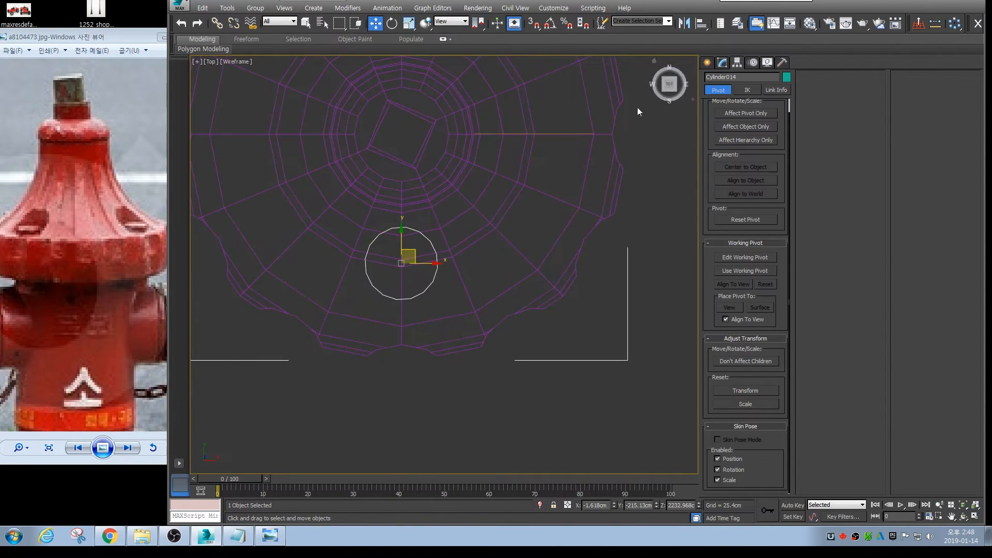
# Align the small cylinder to the hydrant body in X, Y and Z position, pivot point to pivot point
pyautogui.moveTo(526, 164); pyautogui.dragTo(530, 180, button='middle')
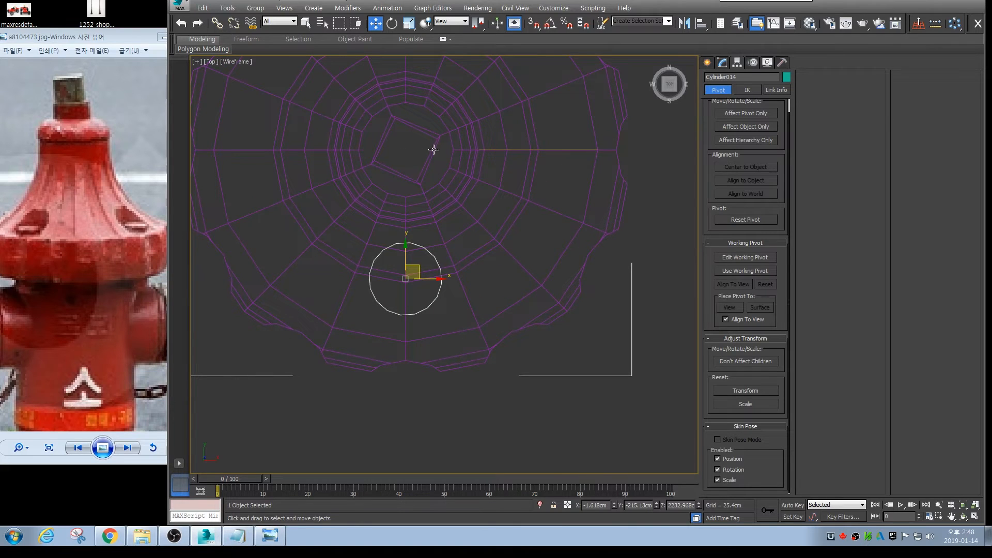
pyautogui.click(701, 24)
pyautogui.click(459, 136)
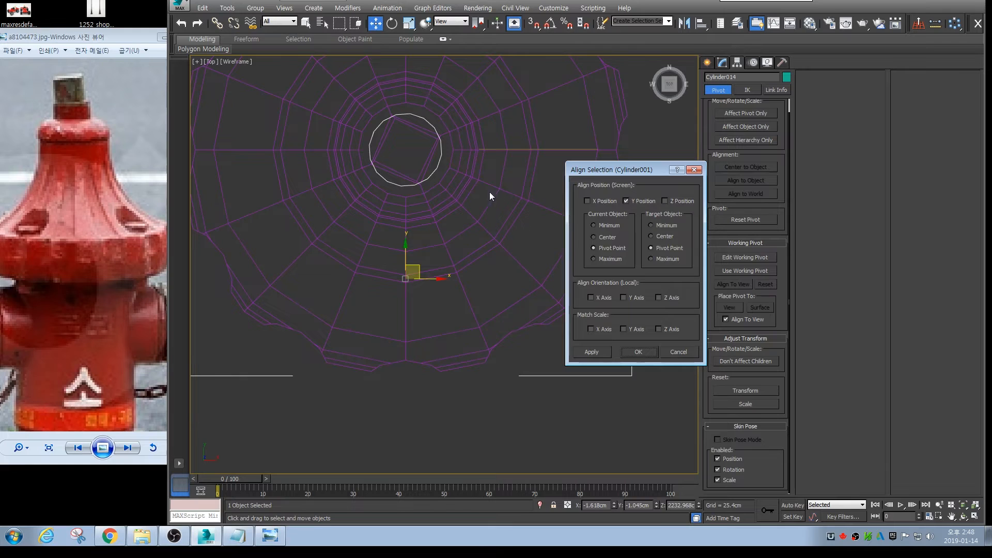
pyautogui.click(596, 201)
pyautogui.click(672, 201)
pyautogui.click(643, 354)
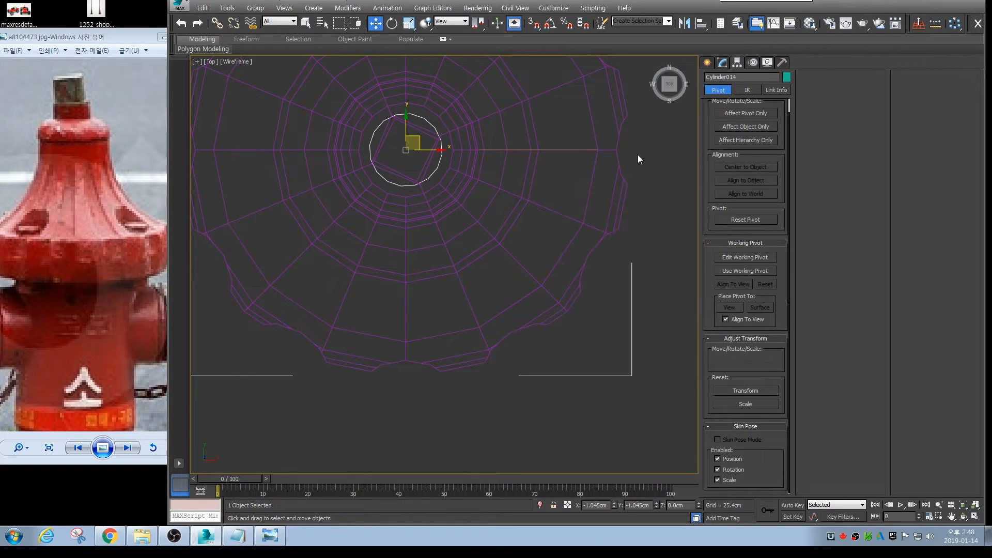
# Raise the small cylinder in the Front view to about Z 1369.6 cm so its base snaps onto the top of the flange
pyautogui.hotkey('alt', 'w')
pyautogui.hotkey('alt', 'w')
pyautogui.scroll(-5, 480, 310)
pyautogui.scroll(2, 481, 310)
pyautogui.press('F3')
pyautogui.moveTo(480, 313); pyautogui.dragTo(510, 152)
pyautogui.scroll(2, 482, 182)
pyautogui.scroll(4, 482, 182)
pyautogui.press('s')
pyautogui.press('space')
pyautogui.moveTo(506, 224); pyautogui.dragTo(494, 251)
pyautogui.hotkey('alt', 'w')
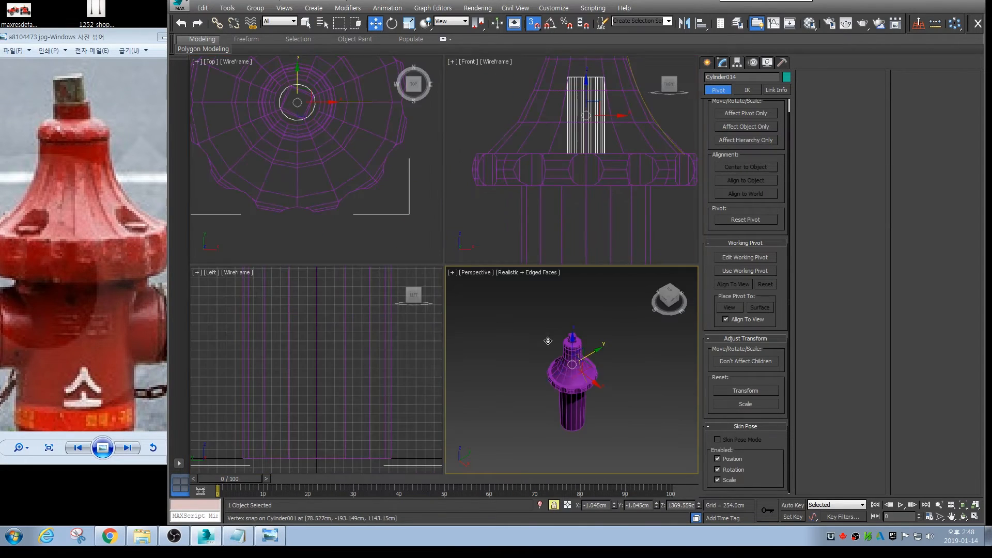
pyautogui.click(547, 338)
pyautogui.hotkey('alt', 'w')
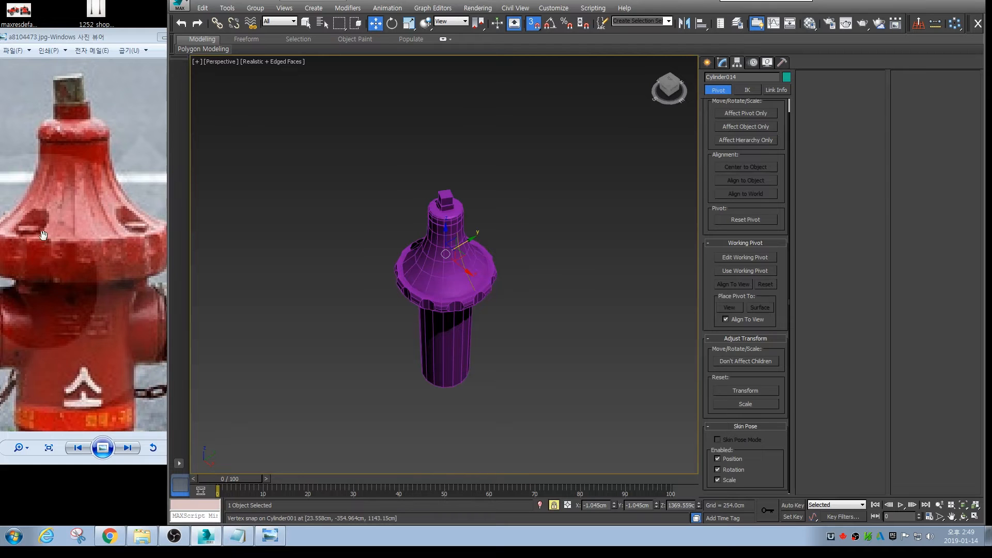
# Move the small cylinder forward in the Top view to about Y -276 cm, over the flange's front edge, and shade the view
pyautogui.scroll(2, 472, 234)
pyautogui.hotkey('alt', 'w')
pyautogui.hotkey('alt', 'w')
pyautogui.press('s')
pyautogui.moveTo(401, 114); pyautogui.dragTo(396, 290)
pyautogui.press('F3')
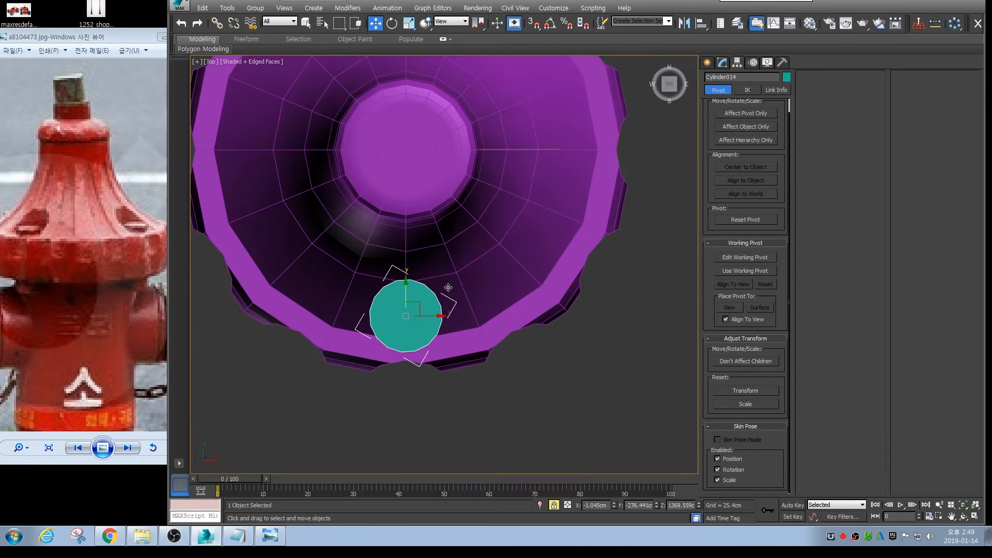
# Shift the small cylinder further outward on the flange in the Perspective view, to about Y -289 cm
pyautogui.hotkey('alt', 'w')
pyautogui.hotkey('alt', 'w')
pyautogui.scroll(6, 465, 310)
pyautogui.scroll(-4, 449, 268)
pyautogui.moveTo(447, 191); pyautogui.dragTo(442, 194)
pyautogui.moveTo(433, 227); pyautogui.dragTo(442, 269, button='middle')
pyautogui.scroll(6, 443, 269)
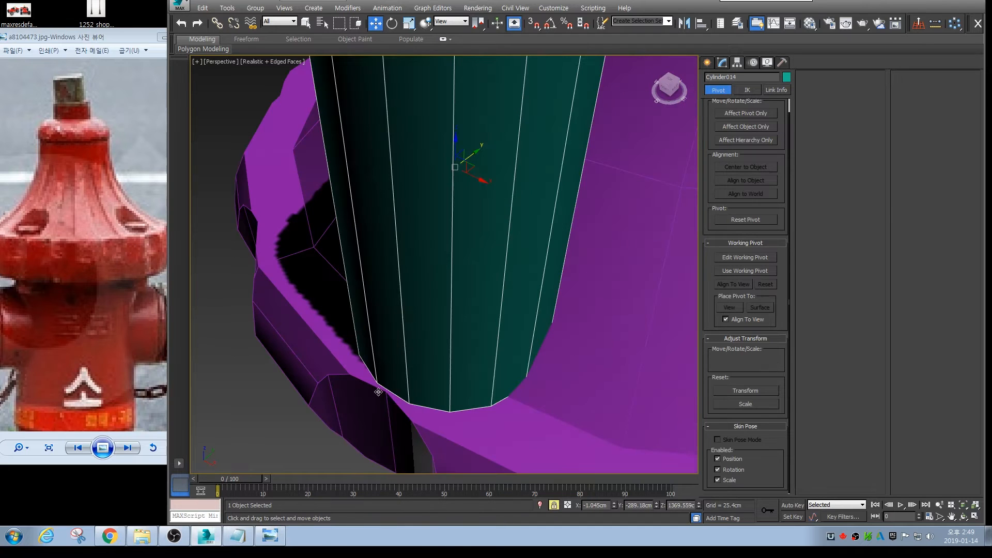
pyautogui.scroll(-5, 417, 388)
# Rotate the small cylinder about 8 degrees around Z in the wireframe Top view so a corner lines up with the body's centre edge
pyautogui.hotkey('alt', 'w')
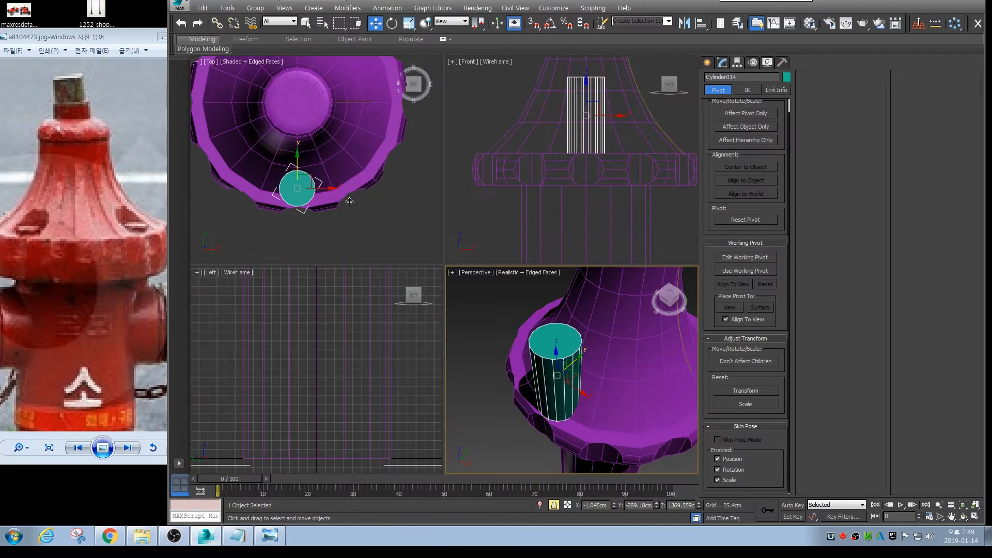
pyautogui.middleClick(352, 205)
pyautogui.hotkey('alt', 'w')
pyautogui.moveTo(424, 270); pyautogui.dragTo(453, 269, button='middle')
pyautogui.press('F3')
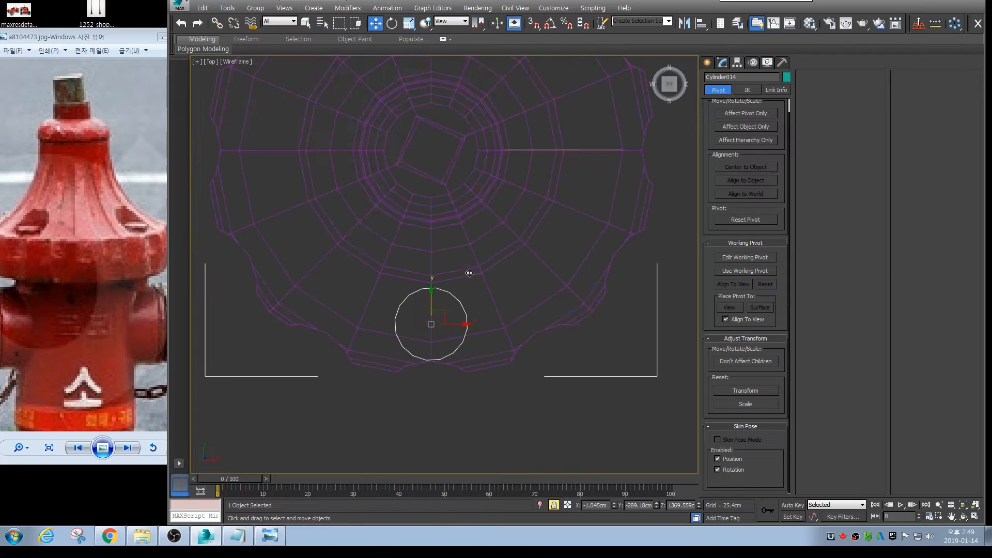
pyautogui.rightClick(394, 24)
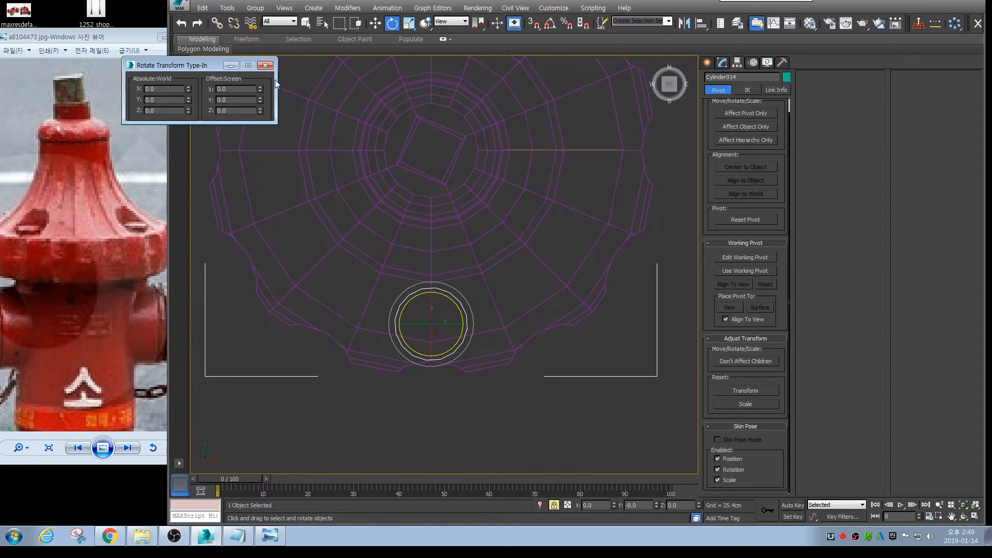
pyautogui.click(265, 65)
pyautogui.moveTo(416, 286); pyautogui.dragTo(441, 236, button='middle')
pyautogui.scroll(5, 464, 266)
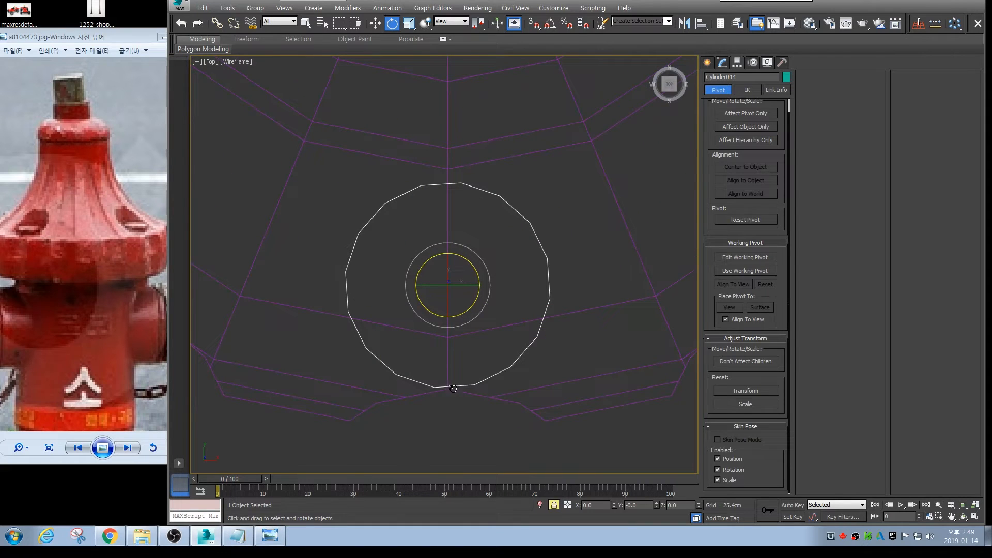
pyautogui.moveTo(477, 301); pyautogui.dragTo(481, 294)
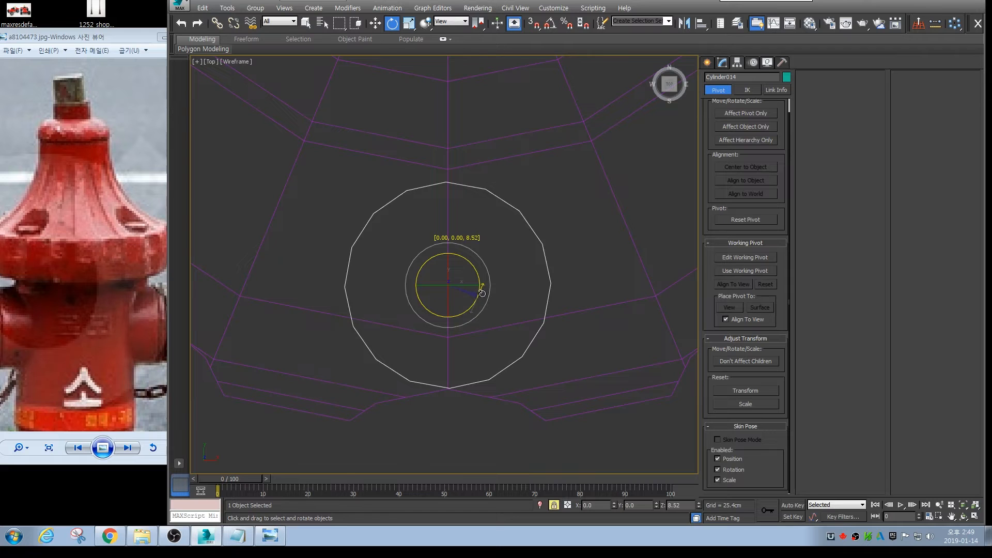
pyautogui.moveTo(482, 293); pyautogui.dragTo(482, 294)
# Reduce the small cylinder's radius to about 53.2 cm
pyautogui.hotkey('alt', 'w')
pyautogui.middleClick(550, 337)
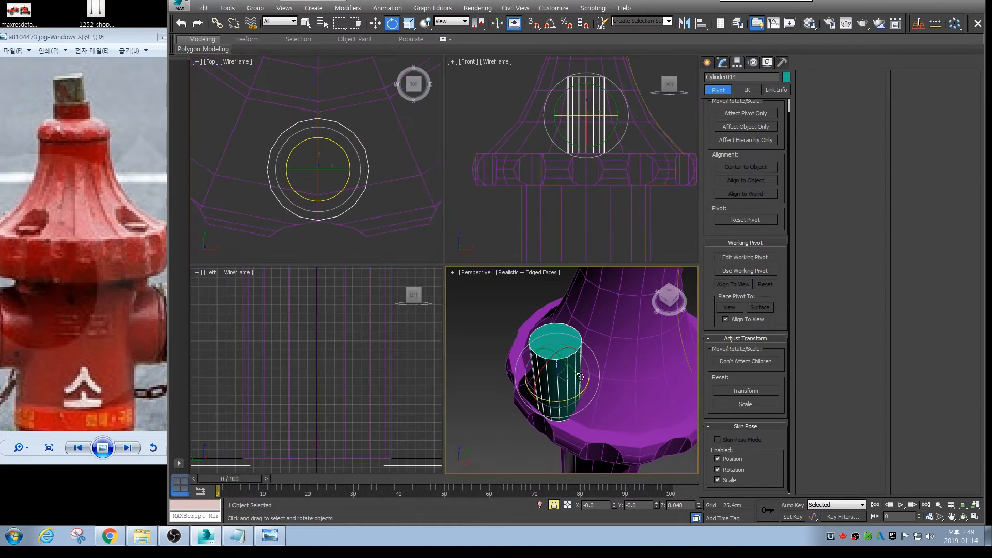
pyautogui.hotkey('alt', 'w')
pyautogui.keyDown('alt'); pyautogui.moveTo(505, 346); pyautogui.dragTo(476, 328, button='middle'); pyautogui.keyUp('alt')
pyautogui.keyDown('alt'); pyautogui.moveTo(565, 273); pyautogui.dragTo(504, 290, button='middle'); pyautogui.keyUp('alt')
pyautogui.click(722, 63)
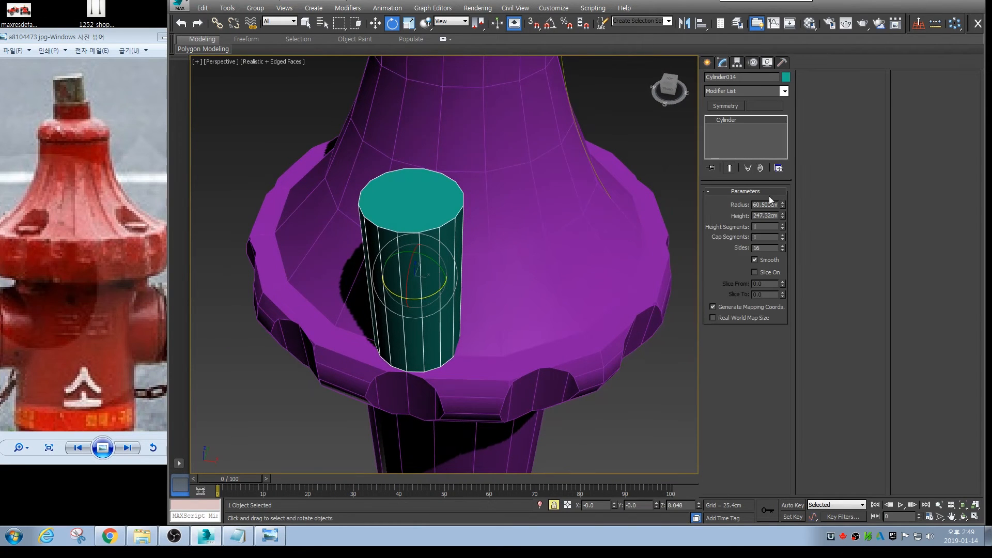
pyautogui.moveTo(782, 209); pyautogui.dragTo(783, 208)
pyautogui.hotkey('alt', 'w')
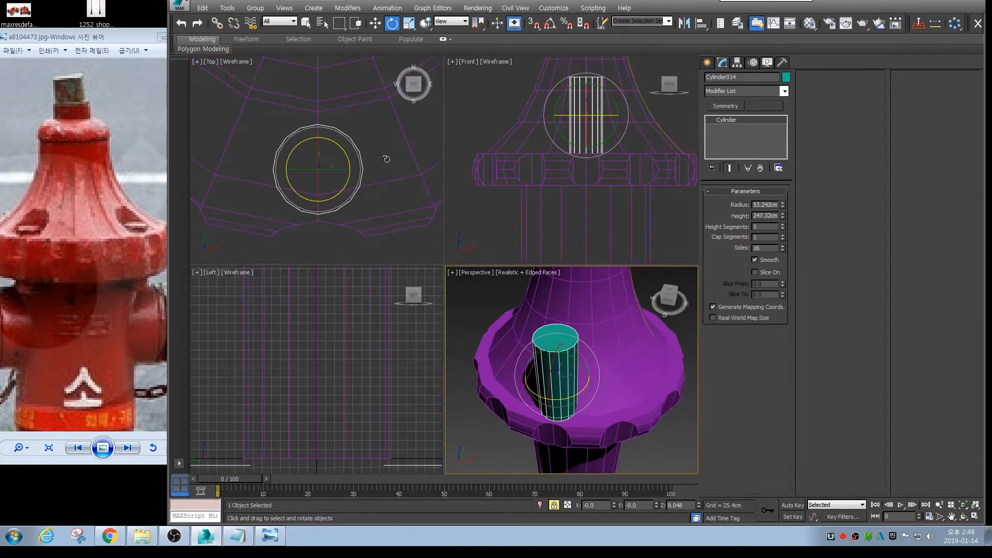
# Move the smaller cylinder in the Top view to about Y -296.8 cm, against the front notch in the flange
pyautogui.rightClick(386, 160)
pyautogui.hotkey('alt', 'w')
pyautogui.moveTo(394, 214); pyautogui.dragTo(407, 184, button='middle')
pyautogui.press('w')
pyautogui.moveTo(461, 227); pyautogui.dragTo(462, 354)
pyautogui.press('s')
pyautogui.press('space')
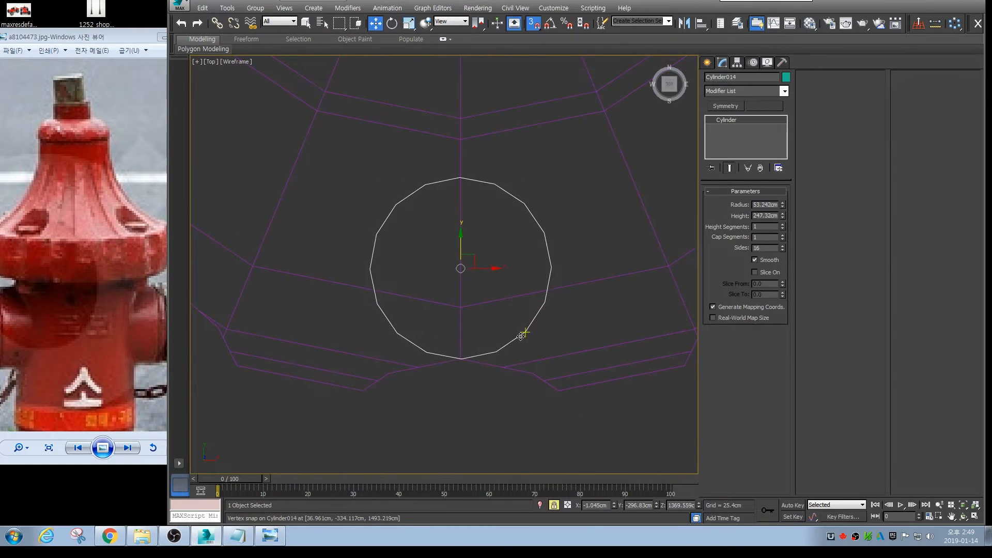
pyautogui.hotkey('alt', 'w')
pyautogui.rightClick(558, 356)
pyautogui.hotkey('alt', 'w')
pyautogui.keyDown('alt'); pyautogui.moveTo(556, 310); pyautogui.dragTo(627, 276, button='middle'); pyautogui.keyUp('alt')
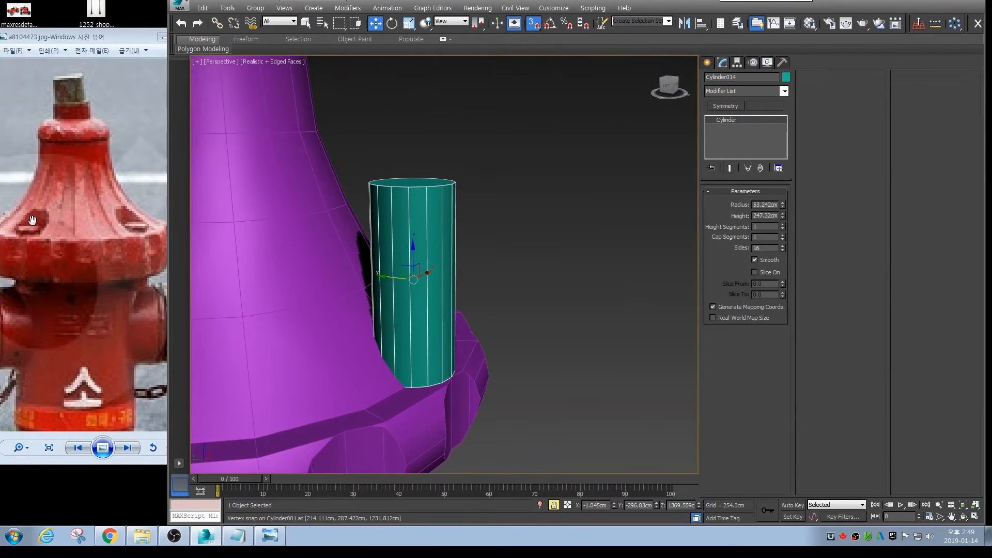
# Align only the small cylinder's pivot to the hydrant body's pivot point in X, Y and Z
pyautogui.scroll(-6, 475, 284)
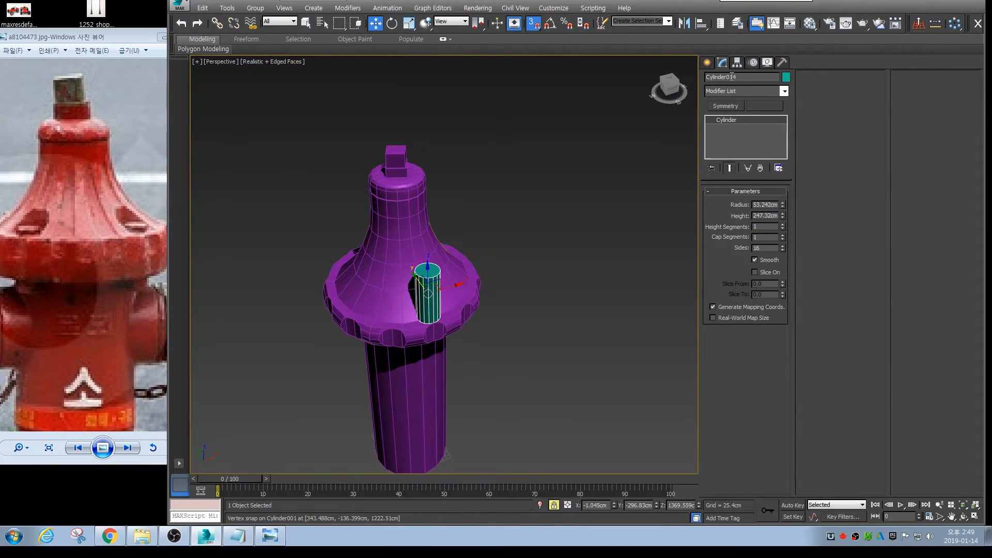
pyautogui.click(736, 62)
pyautogui.click(747, 114)
pyautogui.hotkey('alt', 'w')
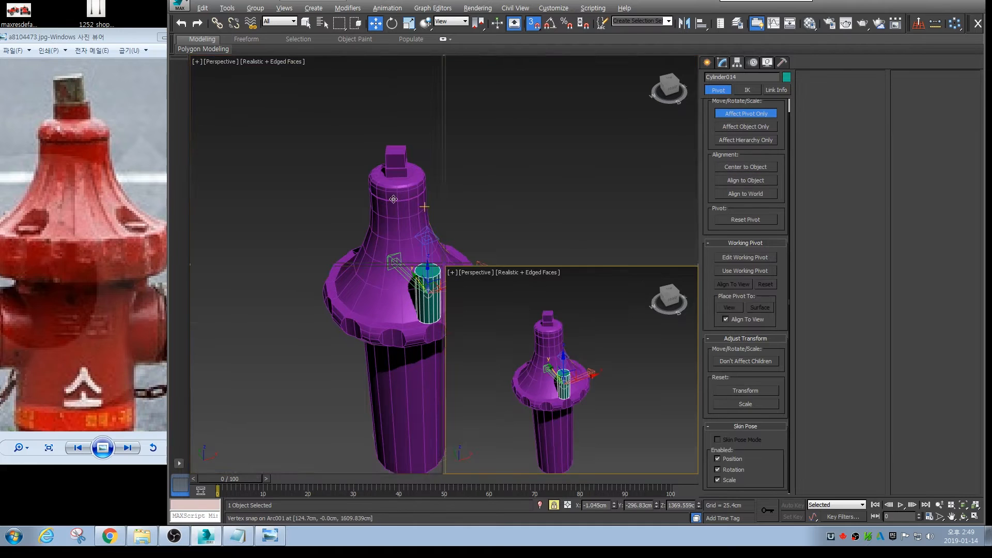
pyautogui.click(340, 168)
pyautogui.hotkey('alt', 'w')
pyautogui.scroll(-4, 440, 234)
pyautogui.click(757, 391)
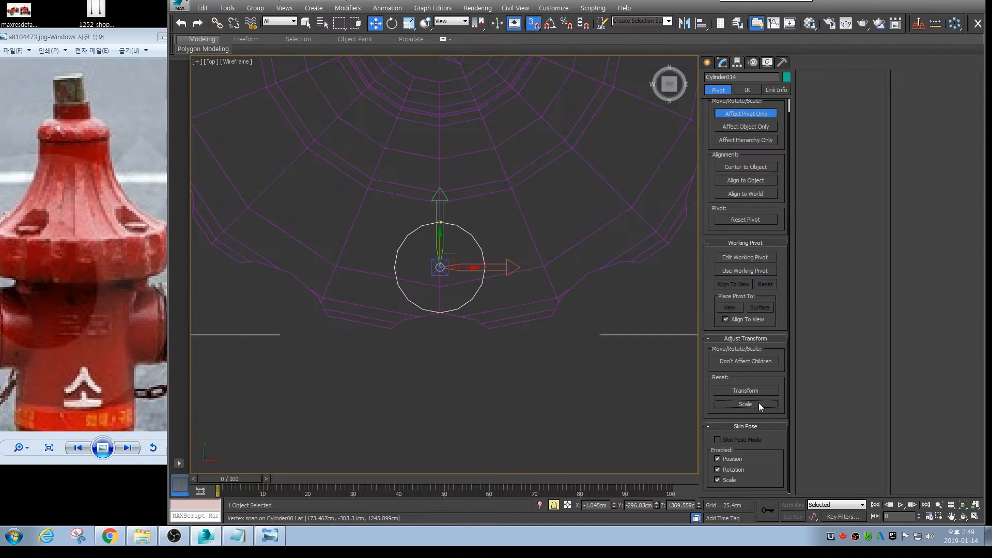
pyautogui.moveTo(571, 246); pyautogui.dragTo(560, 336, button='middle')
pyautogui.scroll(-2, 562, 289)
pyautogui.click(705, 24)
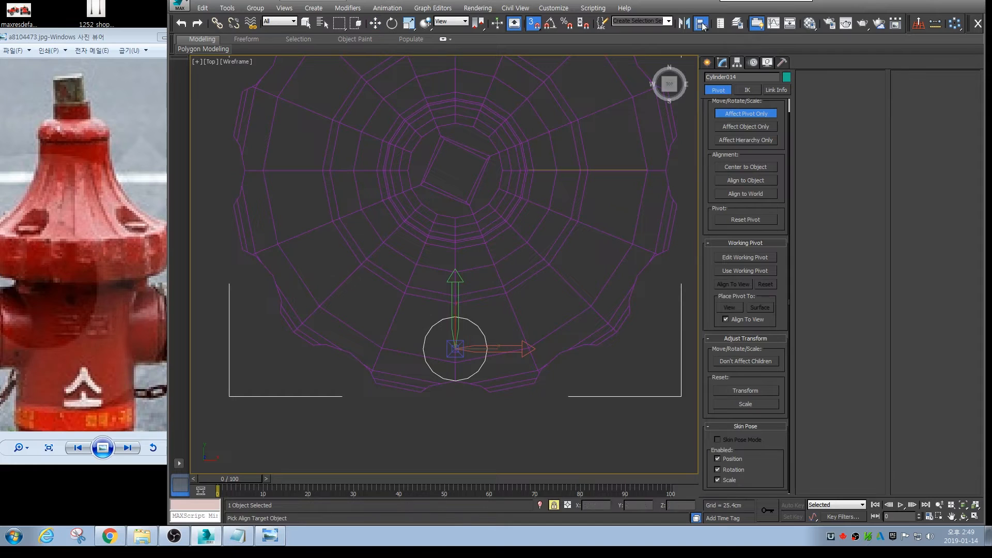
pyautogui.click(505, 150)
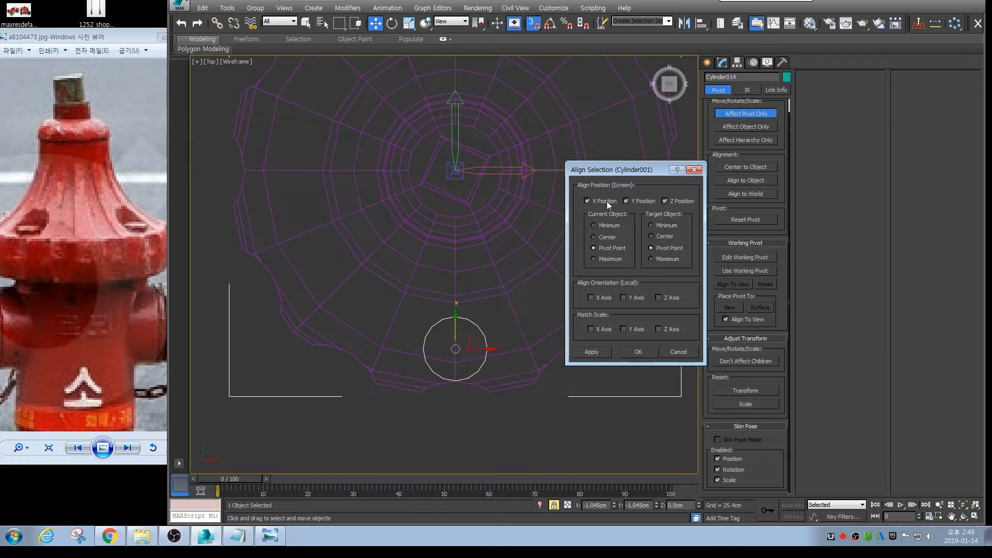
pyautogui.click(638, 352)
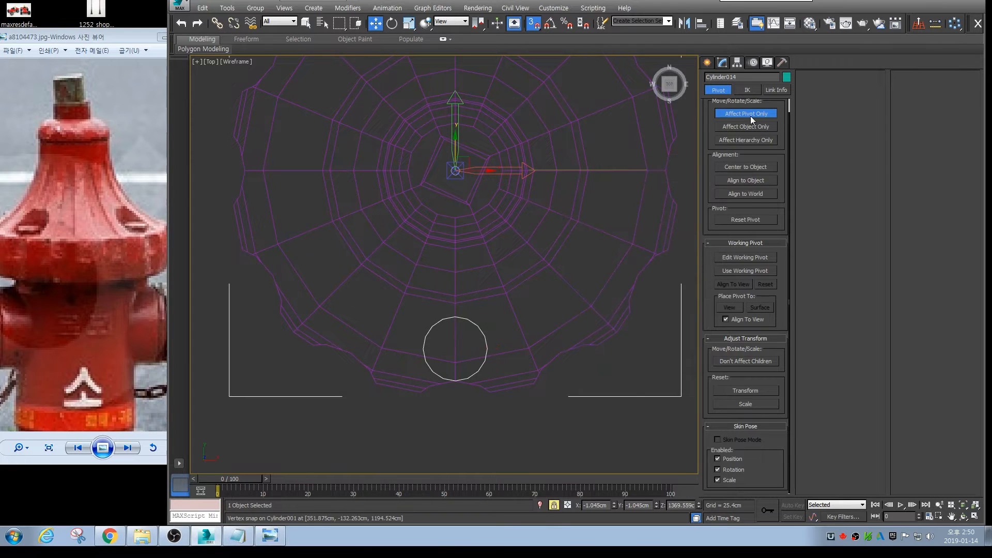
# Clone the small cylinder around the hydrant's axis in the Top view as three copies, 90 degrees apart using angle snap
pyautogui.scroll(-2, 446, 209)
pyautogui.scroll(2, 446, 209)
pyautogui.press('e')
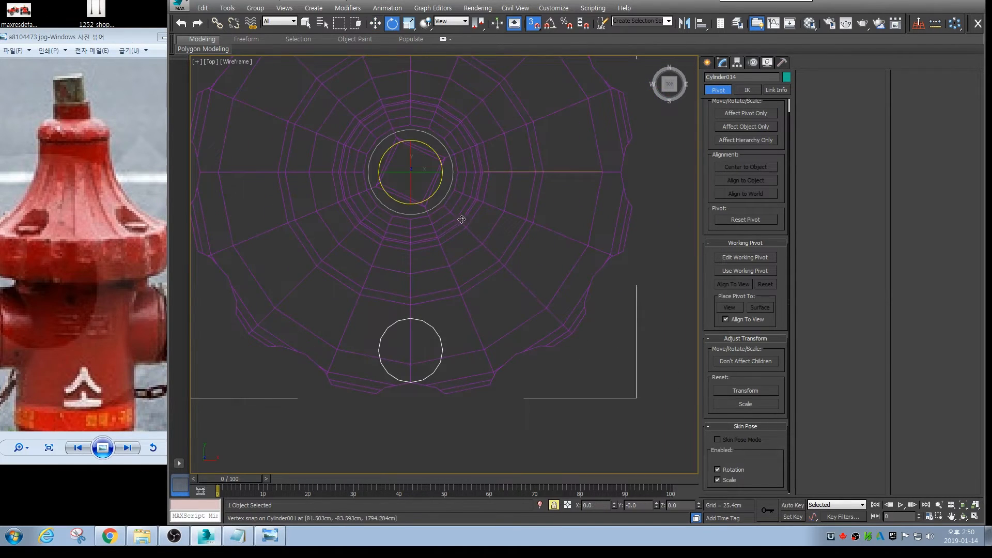
pyautogui.press('s')
pyautogui.keyDown('shift'); pyautogui.moveTo(428, 197); pyautogui.dragTo(509, 154); pyautogui.keyUp('shift')
pyautogui.click(617, 305)
pyautogui.press('a')
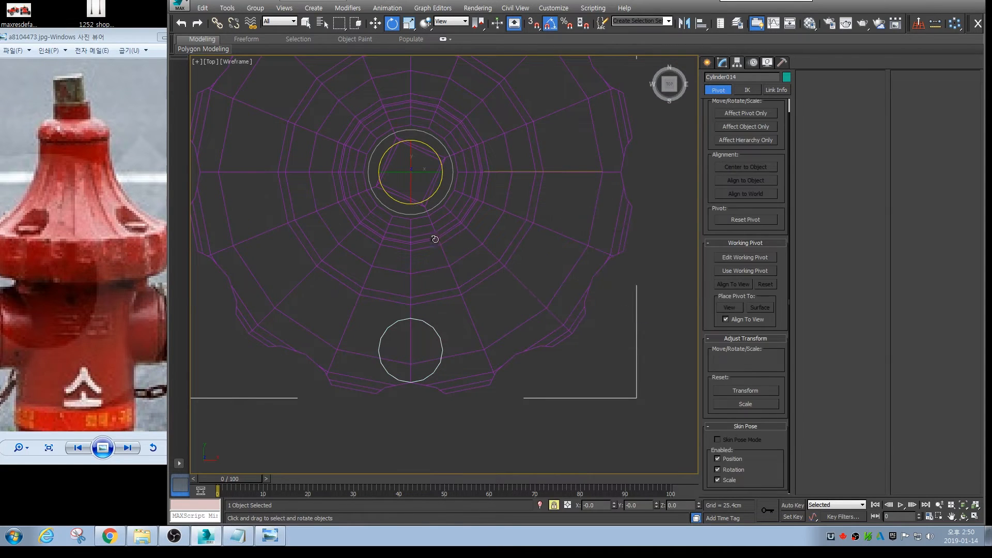
pyautogui.moveTo(429, 202); pyautogui.dragTo(468, 170)
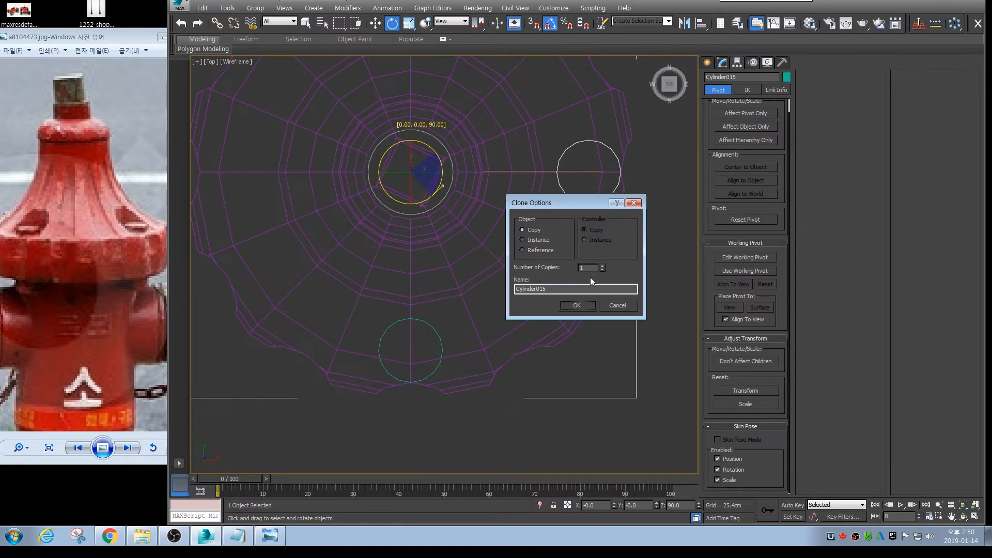
pyautogui.click(582, 305)
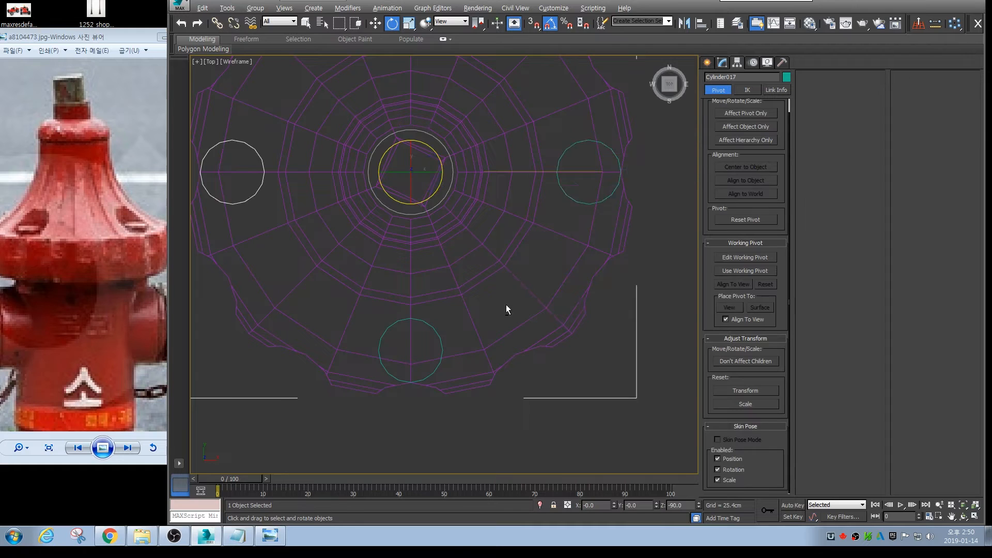
# Convert one small cylinder to Editable Poly and attach the other three cylinders to it
pyautogui.hotkey('alt', 'w')
pyautogui.rightClick(549, 351)
pyautogui.hotkey('alt', 'w')
pyautogui.keyDown('alt'); pyautogui.moveTo(479, 298); pyautogui.dragTo(501, 300, button='middle'); pyautogui.keyUp('alt')
pyautogui.click(474, 302)
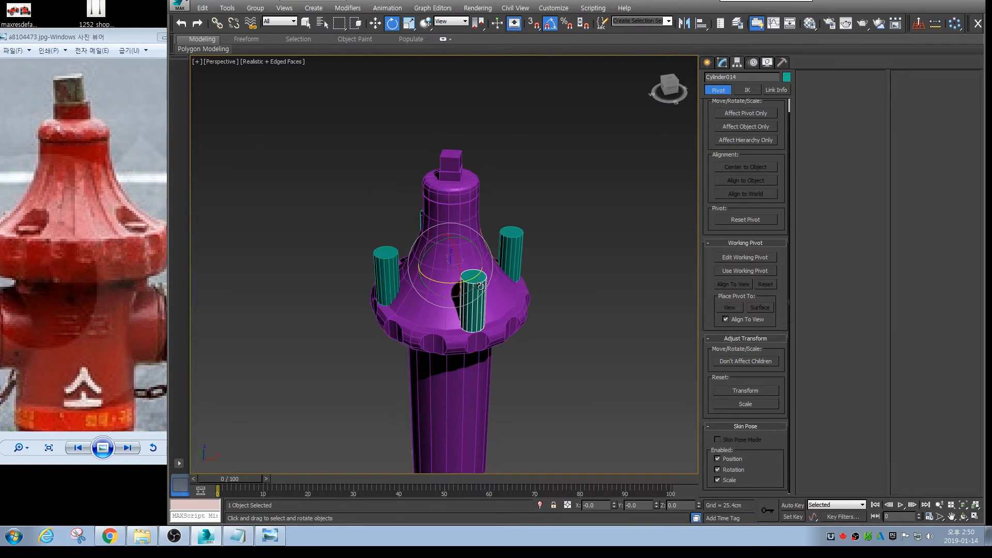
pyautogui.click(722, 63)
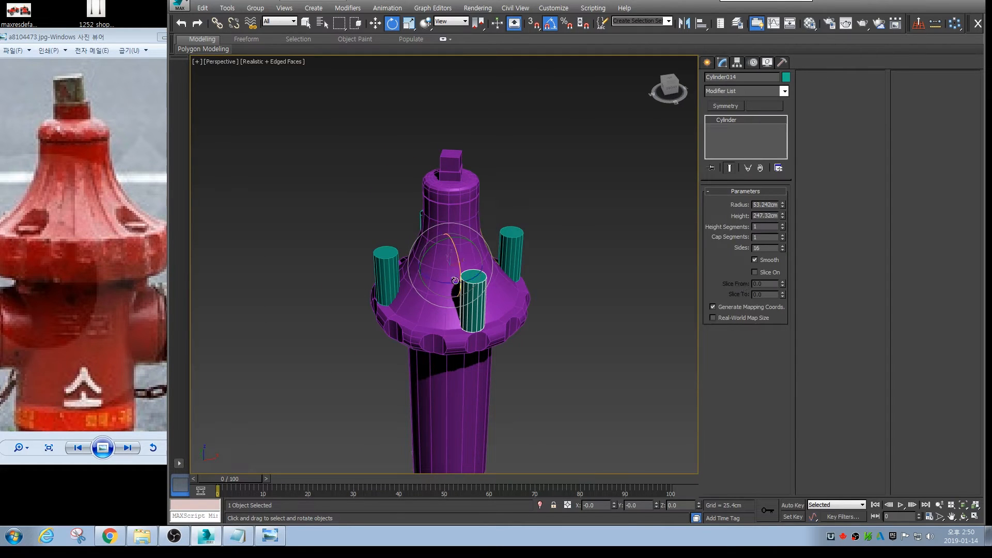
pyautogui.click(575, 378)
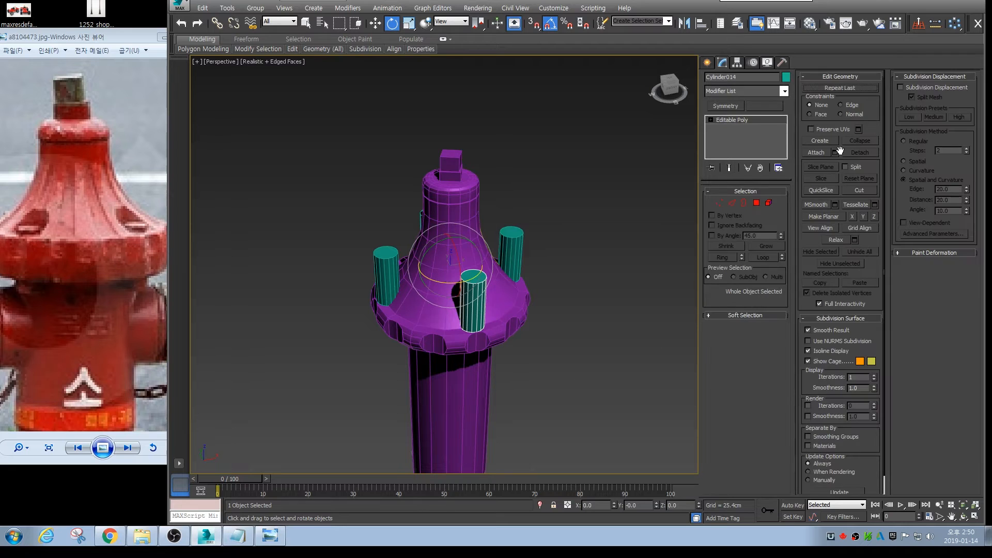
pyautogui.click(823, 154)
pyautogui.keyDown('alt'); pyautogui.moveTo(454, 255); pyautogui.dragTo(412, 316, button='middle'); pyautogui.keyUp('alt')
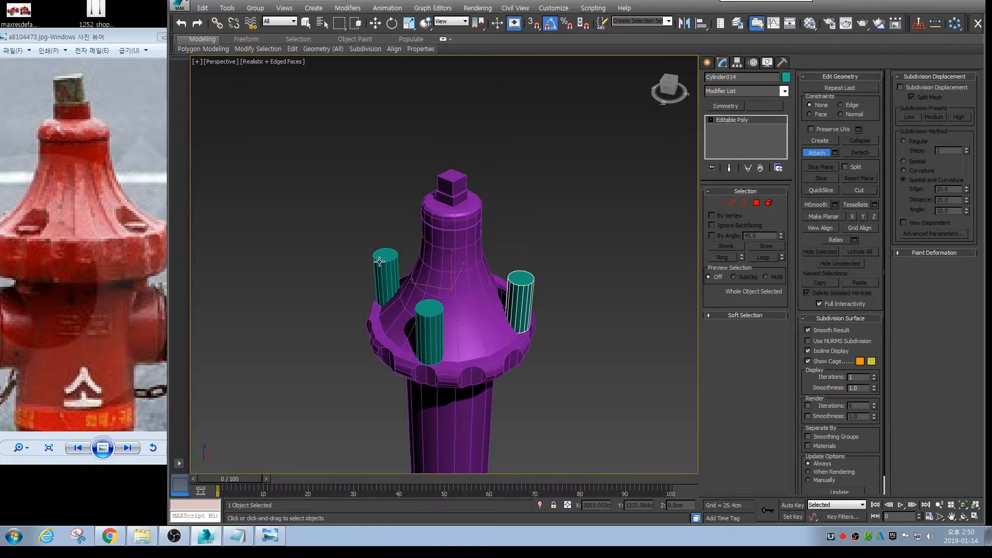
# Subtract the four attached cylinders from the hydrant body with a Boolean Subtraction (A-B)
pyautogui.click(479, 227)
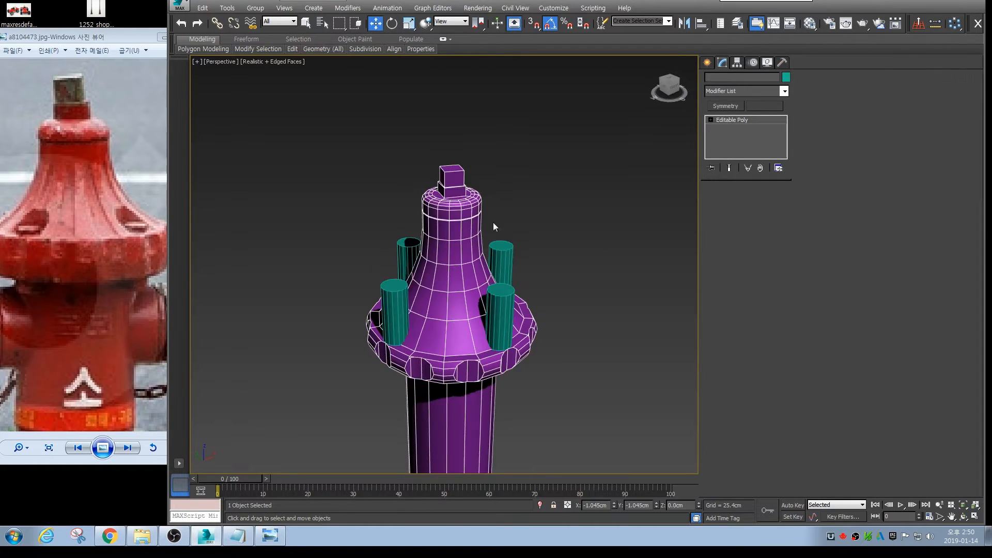
pyautogui.click(707, 62)
pyautogui.click(725, 161)
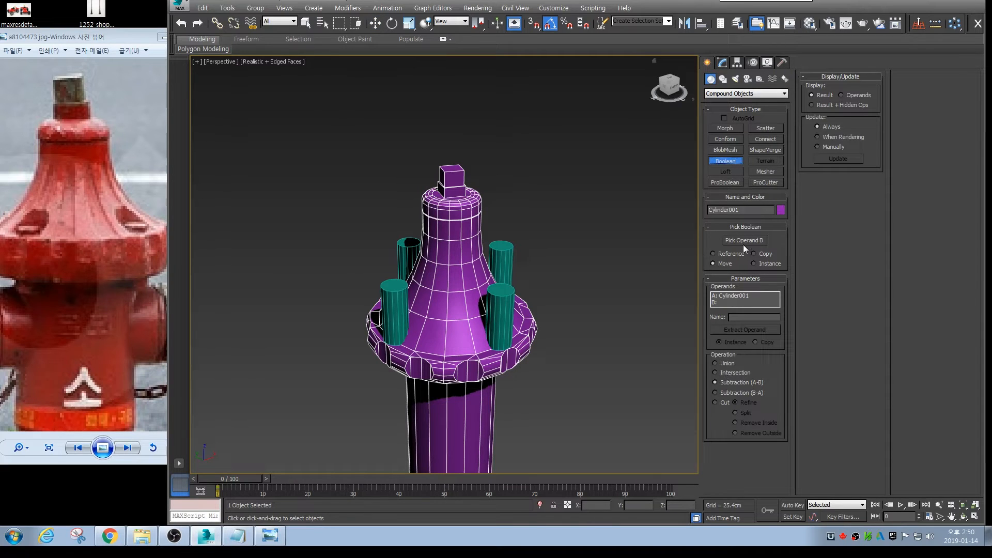
pyautogui.click(743, 242)
pyautogui.click(509, 261)
pyautogui.moveTo(528, 267)
pyautogui.keyDown('alt'); pyautogui.mouseDown(button='middle')
pyautogui.moveTo(552, 250)
pyautogui.moveTo(533, 276)
pyautogui.mouseUp(button='middle'); pyautogui.keyUp('alt')
pyautogui.press('w')
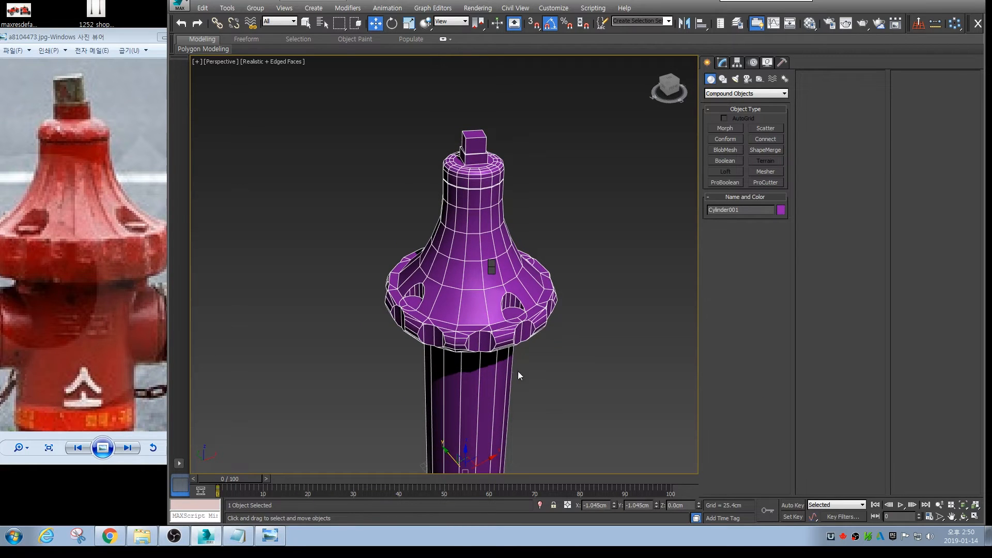
# Remove the two edges crossing the floor of the front flange hole, along with their leftover vertices
pyautogui.scroll(5, 564, 355)
pyautogui.moveTo(382, 191); pyautogui.dragTo(452, 269, button='middle')
pyautogui.press('2')
pyautogui.click(445, 251)
pyautogui.press('z')
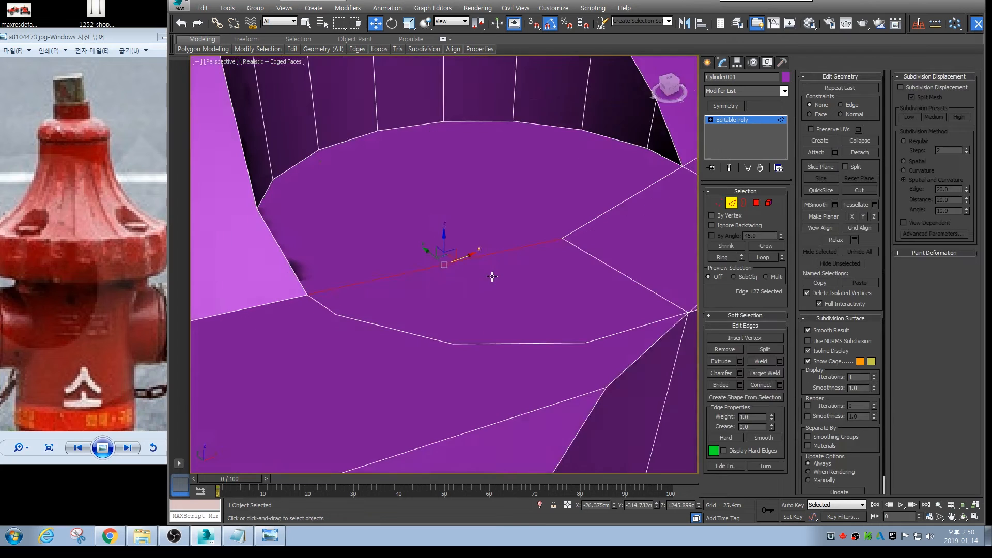
pyautogui.scroll(-2, 484, 294)
pyautogui.moveTo(485, 293)
pyautogui.keyDown('alt'); pyautogui.mouseDown(button='middle')
pyautogui.moveTo(522, 287)
pyautogui.moveTo(498, 288)
pyautogui.mouseUp(button='middle'); pyautogui.keyUp('alt')
pyautogui.press('1')
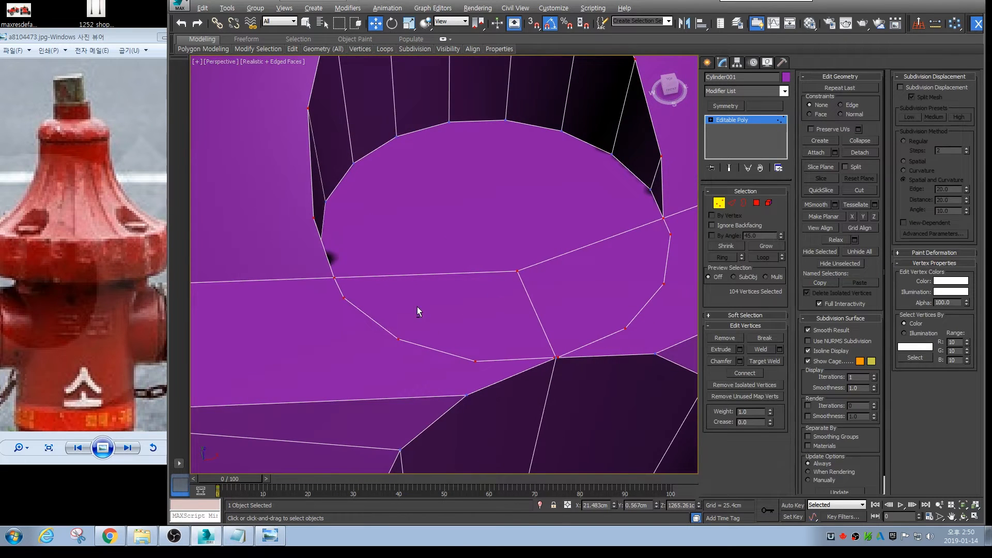
pyautogui.keyDown('alt'); pyautogui.moveTo(427, 309); pyautogui.dragTo(442, 339, button='middle'); pyautogui.keyUp('alt')
pyautogui.keyDown('alt'); pyautogui.moveTo(504, 363); pyautogui.dragTo(491, 326, button='middle'); pyautogui.keyUp('alt')
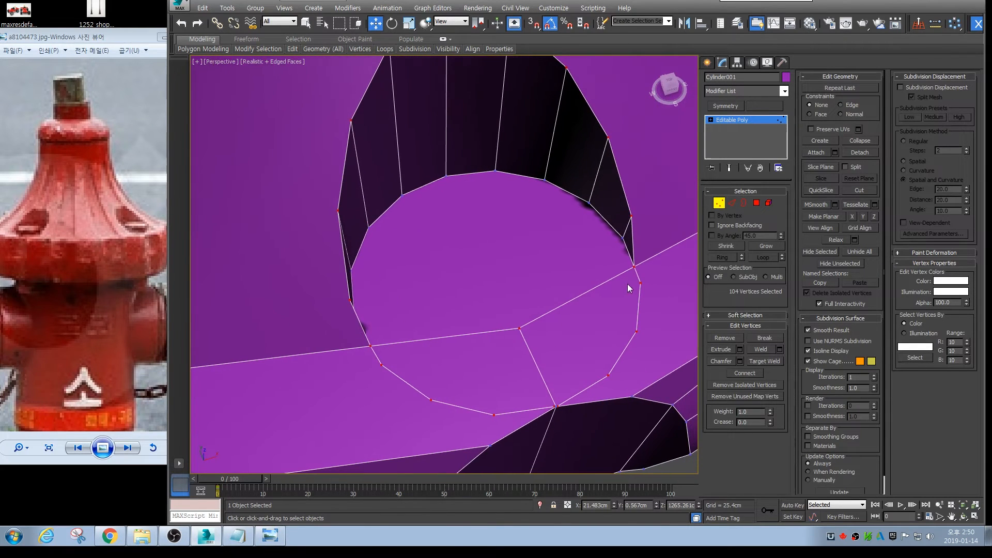
pyautogui.press('2')
pyautogui.click(587, 291)
pyautogui.keyDown('ctrl'); pyautogui.click(500, 329); pyautogui.keyUp('ctrl')
pyautogui.hotkey('ctrl', 'BackSpace')
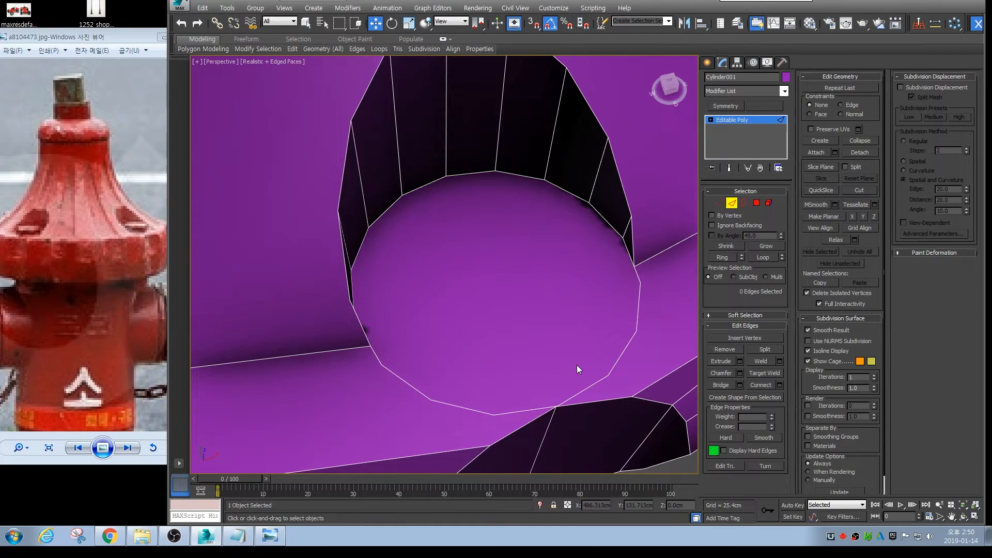
# Try to inset the floor polygon of the front flange hole
pyautogui.click(756, 203)
pyautogui.click(434, 266)
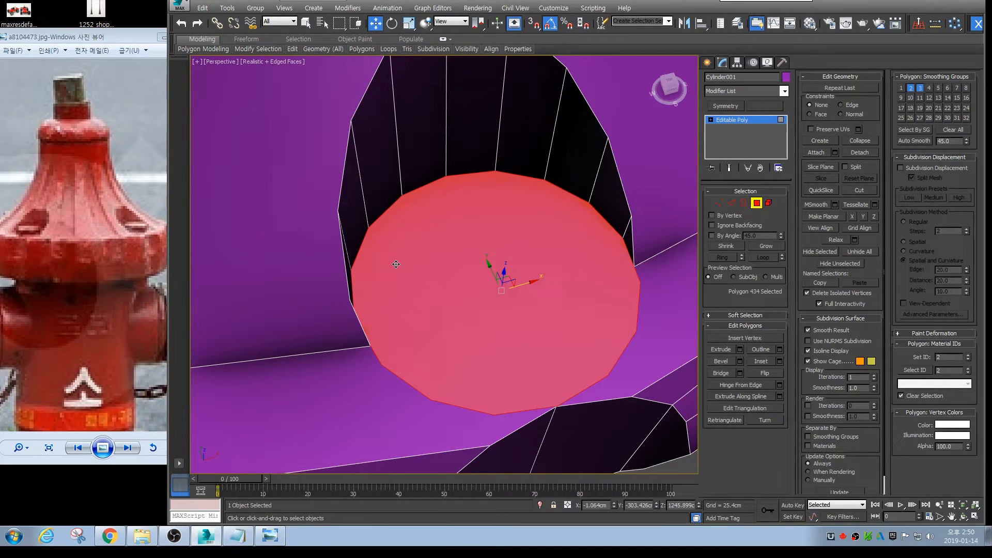
pyautogui.keyDown('alt'); pyautogui.moveTo(537, 300); pyautogui.dragTo(518, 277, button='middle'); pyautogui.keyUp('alt')
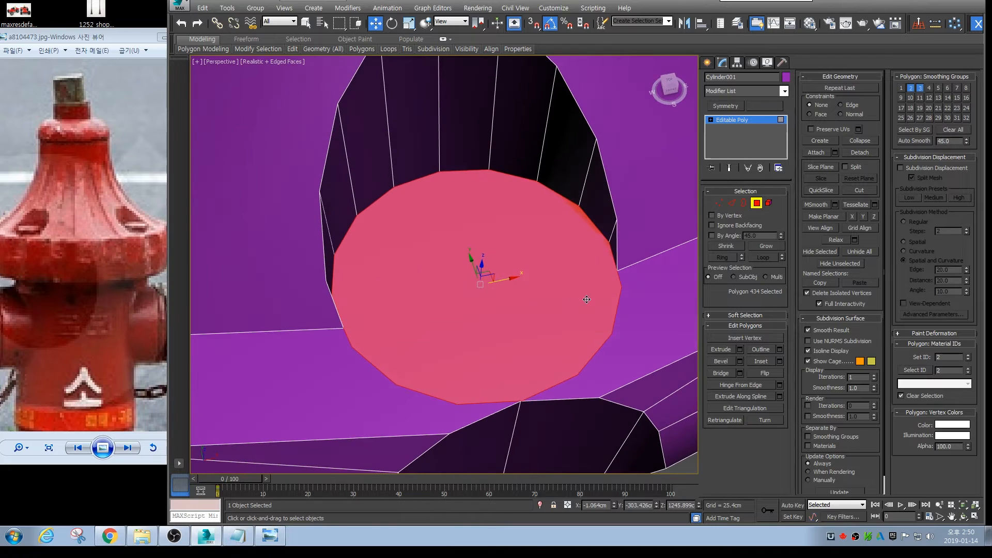
pyautogui.click(766, 362)
pyautogui.moveTo(560, 277); pyautogui.dragTo(557, 288)
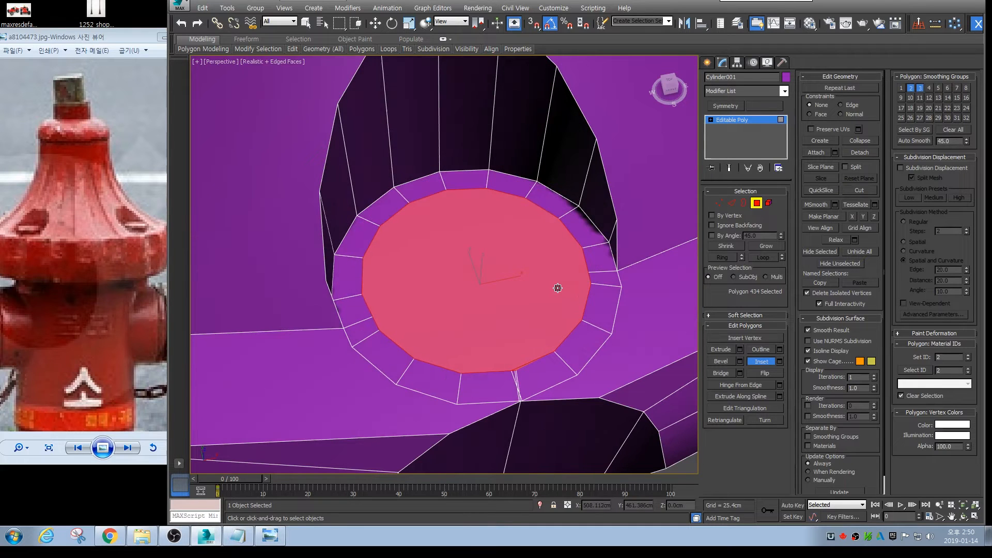
pyautogui.hotkey('ctrl', 'z')
# Connect the hole's front rim corner to the adjacent flange vertex and target-weld the stray vertex beside it onto that corner
pyautogui.moveTo(538, 379); pyautogui.dragTo(545, 331, button='middle')
pyautogui.scroll(2, 545, 331)
pyautogui.scroll(5, 536, 357)
pyautogui.press('w')
pyautogui.press('1')
pyautogui.click(507, 367)
pyautogui.keyDown('alt'); pyautogui.moveTo(515, 385); pyautogui.dragTo(500, 363, button='middle'); pyautogui.keyUp('alt')
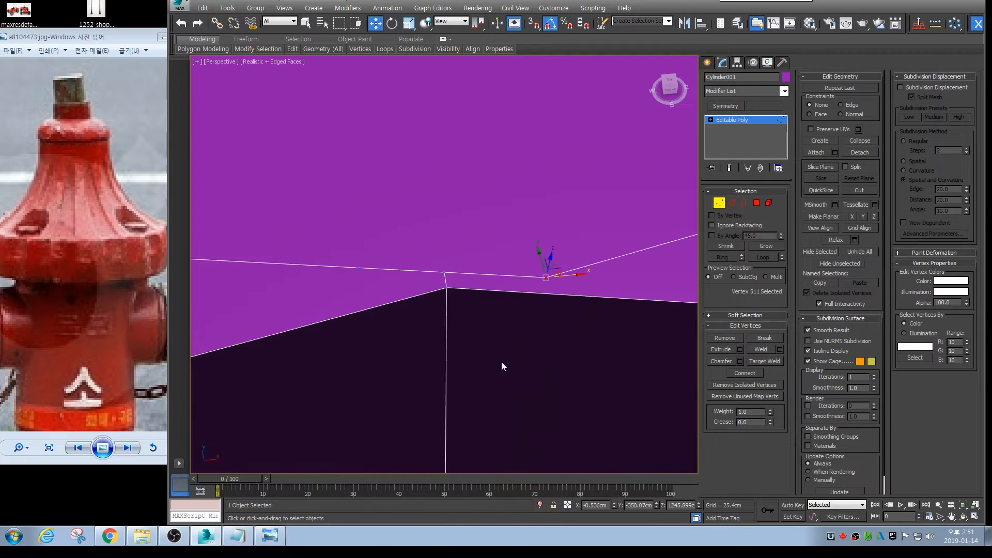
pyautogui.keyDown('ctrl'); pyautogui.click(447, 291); pyautogui.keyUp('ctrl')
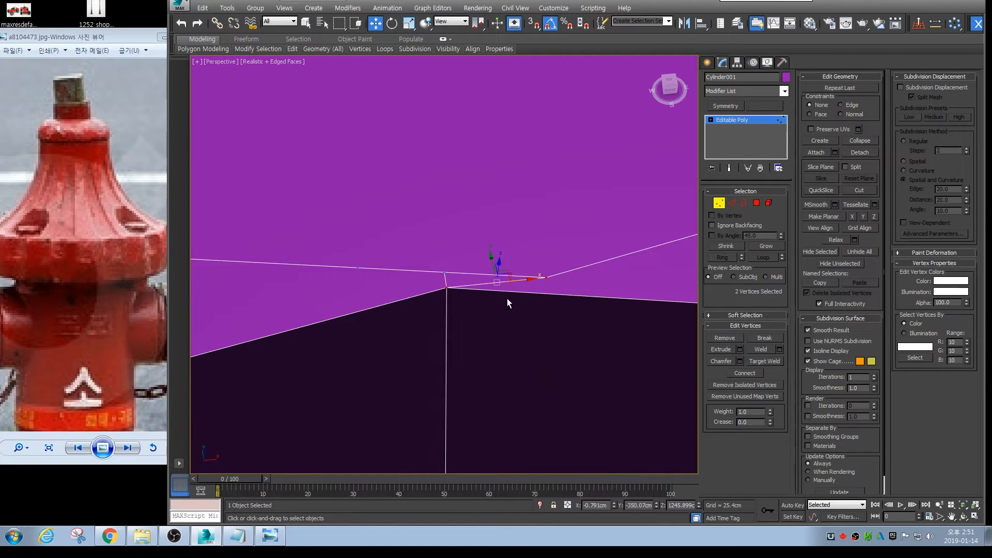
pyautogui.click(357, 268)
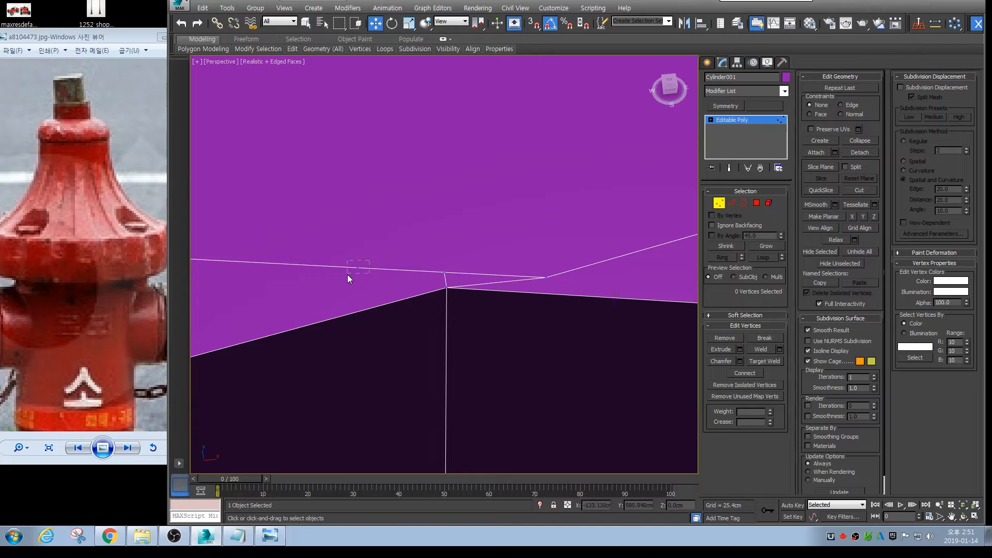
pyautogui.click(509, 283)
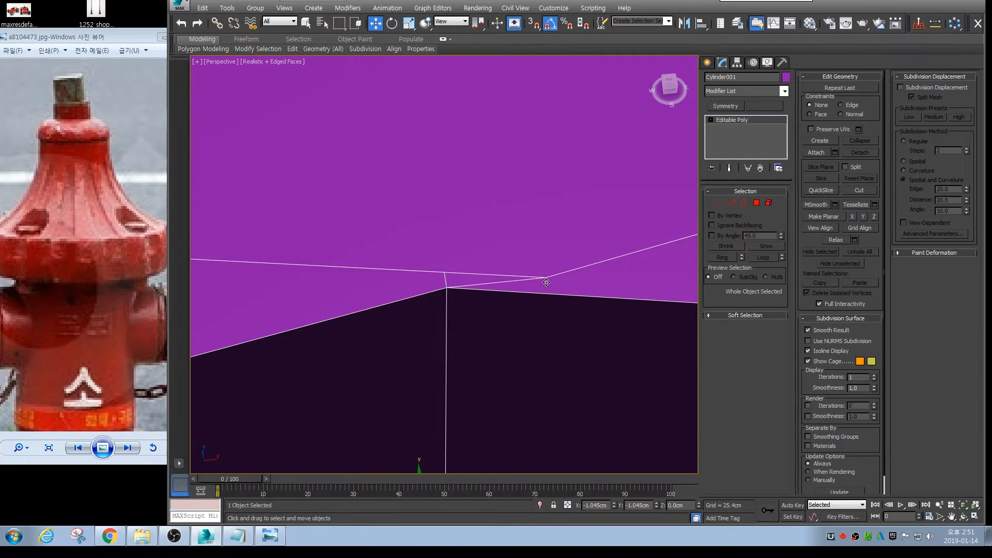
pyautogui.hotkey('ctrl', 'w')
pyautogui.click(446, 273)
pyautogui.press('w')
pyautogui.scroll(-5, 501, 243)
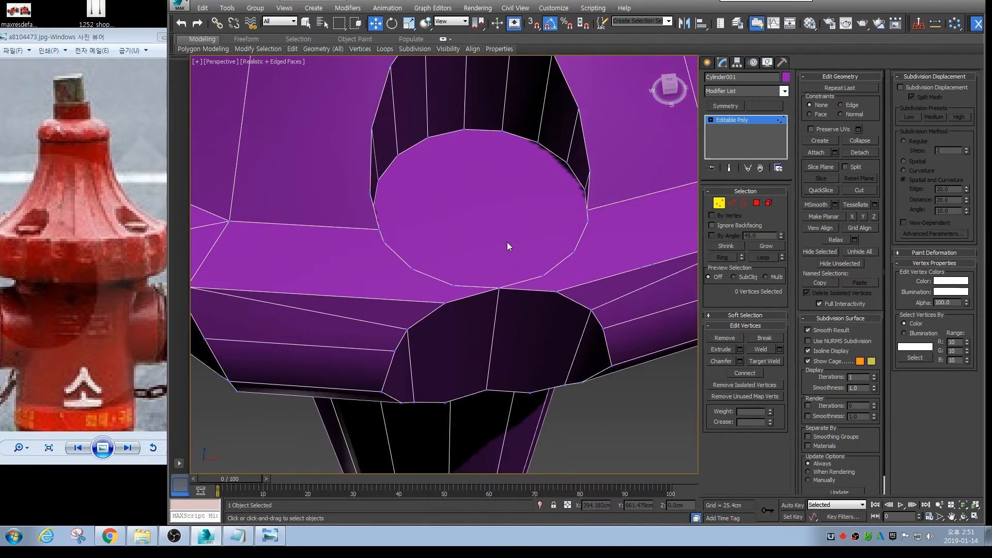
# Inset the floor polygon of the front flange hole to form a narrow ring inside the rim
pyautogui.scroll(3, 508, 242)
pyautogui.click(756, 203)
pyautogui.click(579, 249)
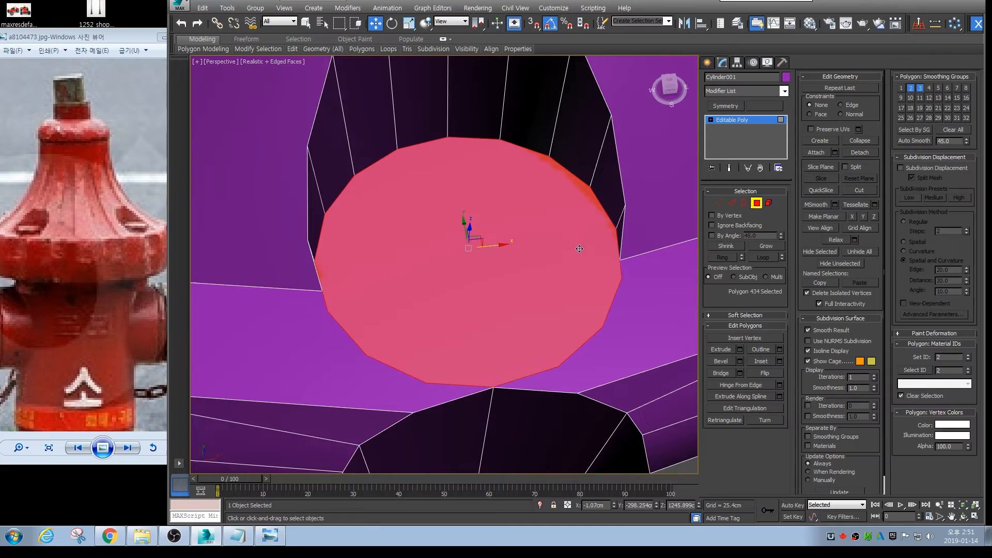
pyautogui.click(760, 361)
pyautogui.moveTo(559, 273); pyautogui.dragTo(556, 283)
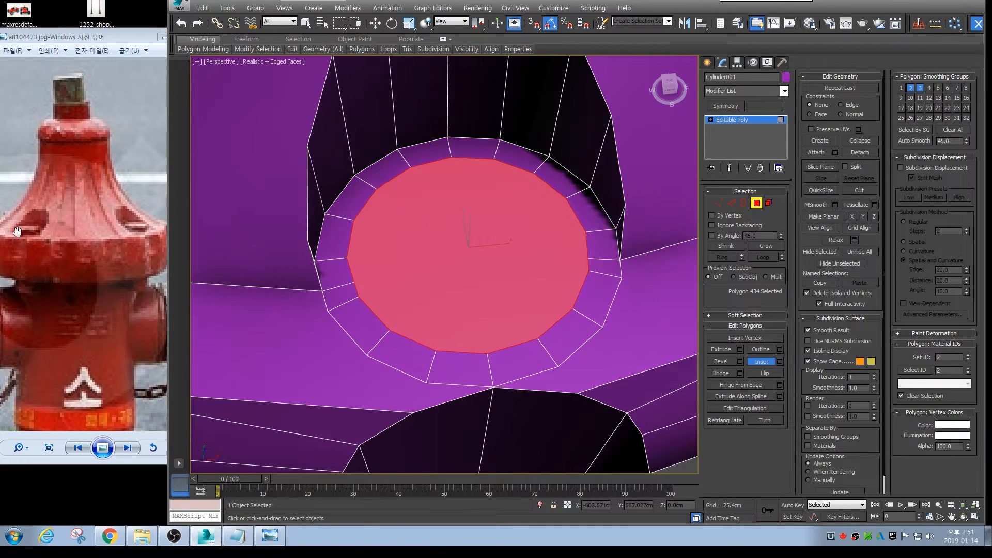
pyautogui.press('w')
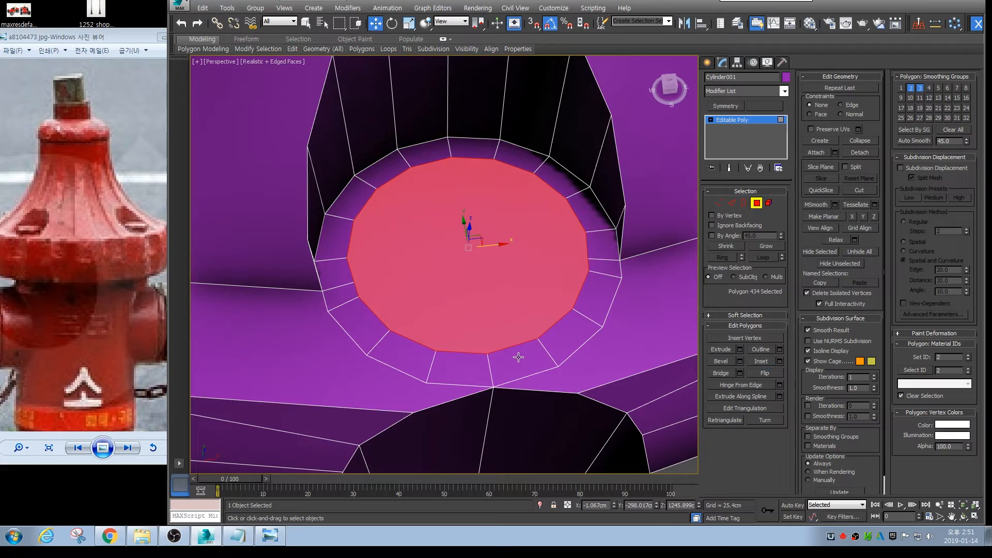
# Remove the surplus radial edges between the inset polygon and the hole's rim with their vertices, reducing the inset to a rough hexagon
pyautogui.press('2')
pyautogui.click(436, 357)
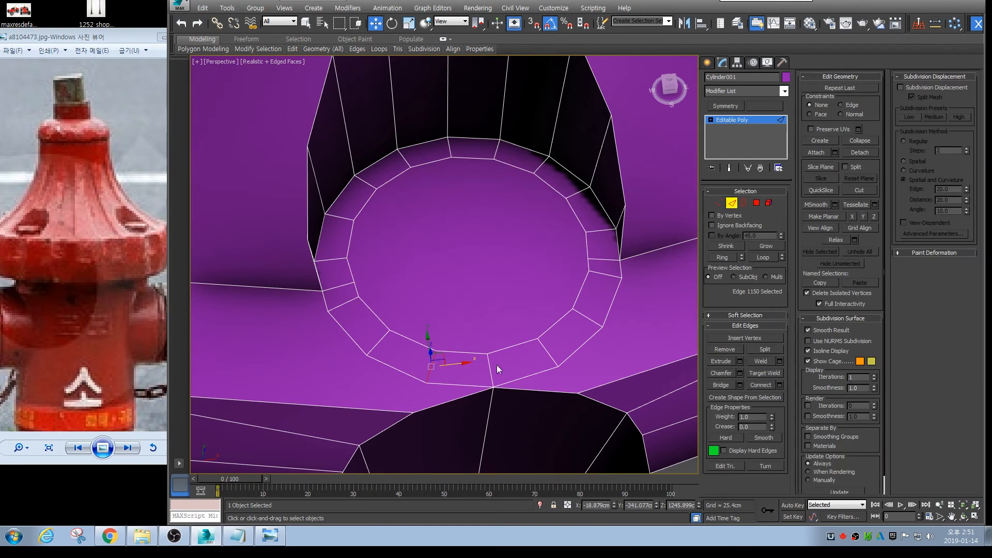
pyautogui.keyDown('ctrl'); pyautogui.click(547, 352); pyautogui.keyUp('ctrl')
pyautogui.keyDown('ctrl'); pyautogui.click(587, 317); pyautogui.keyUp('ctrl')
pyautogui.keyDown('ctrl'); pyautogui.click(604, 276); pyautogui.keyUp('ctrl')
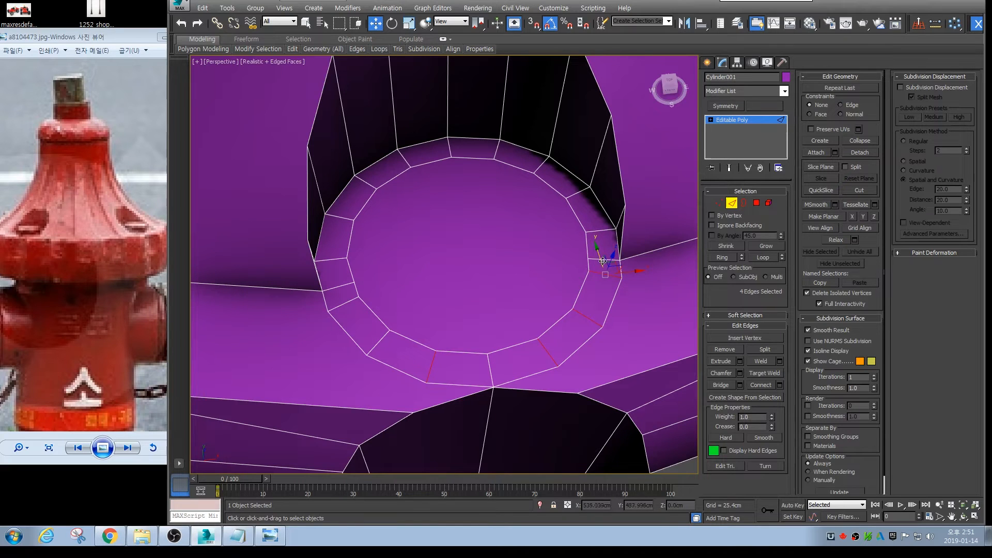
pyautogui.keyDown('ctrl'); pyautogui.click(580, 312); pyautogui.keyUp('ctrl')
pyautogui.click(548, 351)
pyautogui.keyDown('ctrl'); pyautogui.click(603, 271); pyautogui.keyUp('ctrl')
pyautogui.keyDown('ctrl'); pyautogui.click(599, 227); pyautogui.keyUp('ctrl')
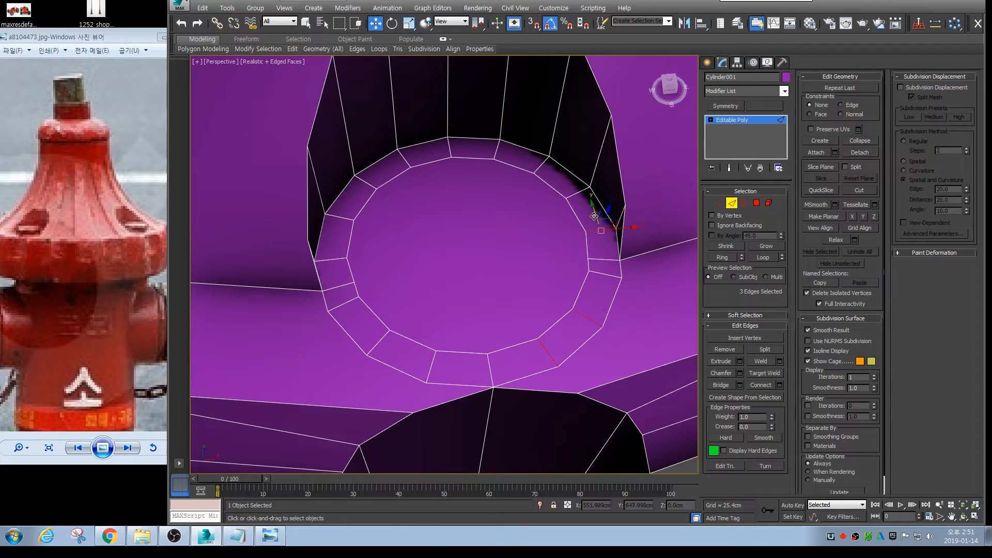
pyautogui.keyDown('ctrl'); pyautogui.click(577, 193); pyautogui.keyUp('ctrl')
pyautogui.keyDown('ctrl'); pyautogui.click(457, 150); pyautogui.keyUp('ctrl')
pyautogui.keyDown('ctrl'); pyautogui.click(366, 182); pyautogui.keyUp('ctrl')
pyautogui.keyDown('ctrl'); pyautogui.click(339, 216); pyautogui.keyUp('ctrl')
pyautogui.keyDown('ctrl'); pyautogui.click(342, 287); pyautogui.keyUp('ctrl')
pyautogui.keyDown('ctrl'); pyautogui.click(344, 302); pyautogui.keyUp('ctrl')
pyautogui.keyDown('ctrl'); pyautogui.click(380, 342); pyautogui.keyUp('ctrl')
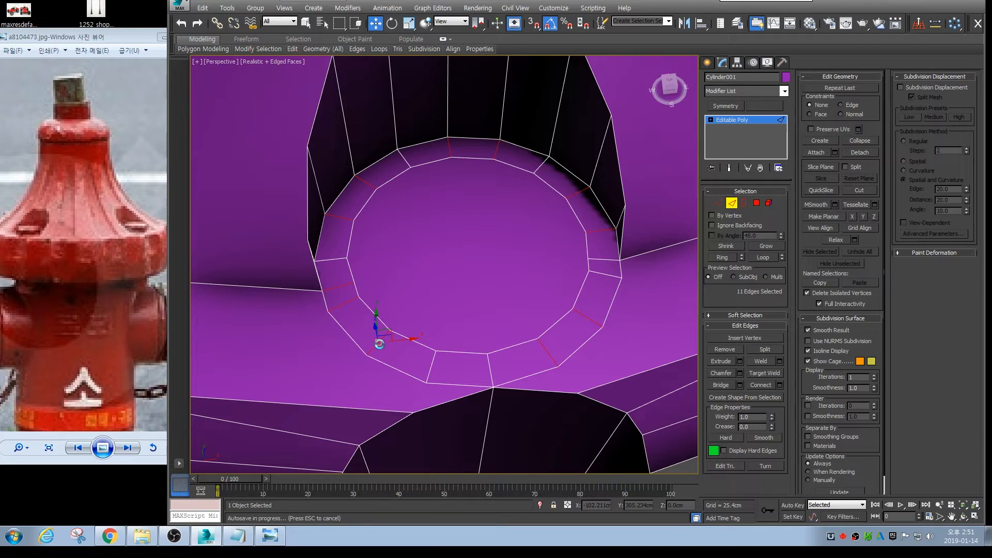
pyautogui.hotkey('ctrl', 'BackSpace')
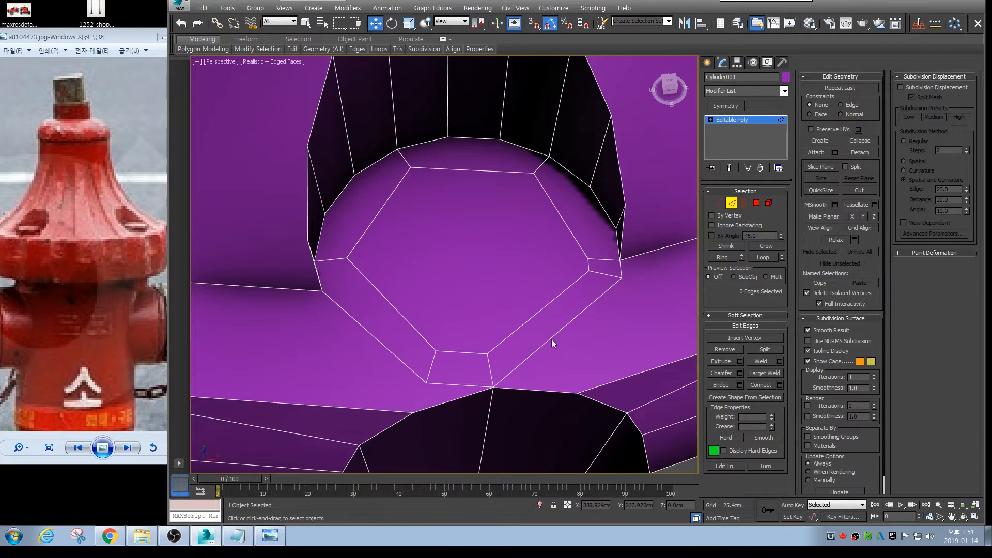
# Draw a six-sided NGon spline centred on the hole in the Top view and rotate it slightly clockwise to match the inset's corners
pyautogui.scroll(-3, 523, 261)
pyautogui.hotkey('alt', 'w')
pyautogui.click(338, 179)
pyautogui.hotkey('alt', 'w')
pyautogui.moveTo(395, 359); pyautogui.dragTo(411, 332, button='middle')
pyautogui.scroll(6, 412, 335)
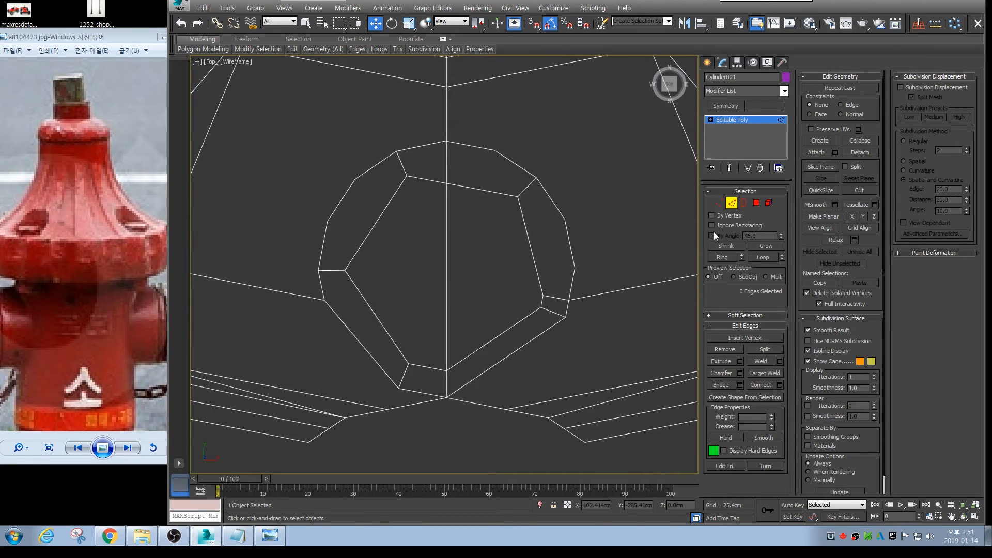
pyautogui.click(732, 203)
pyautogui.click(708, 63)
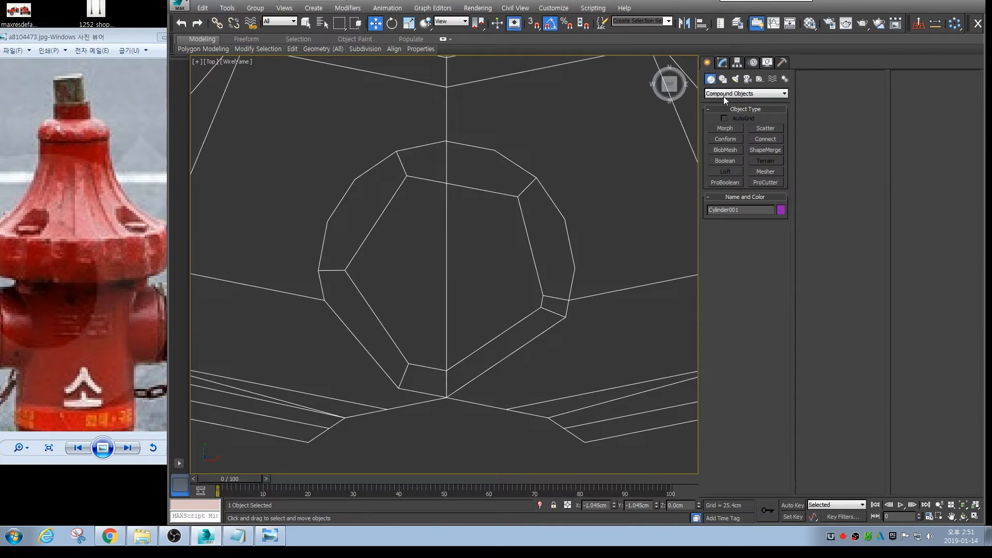
pyautogui.click(723, 79)
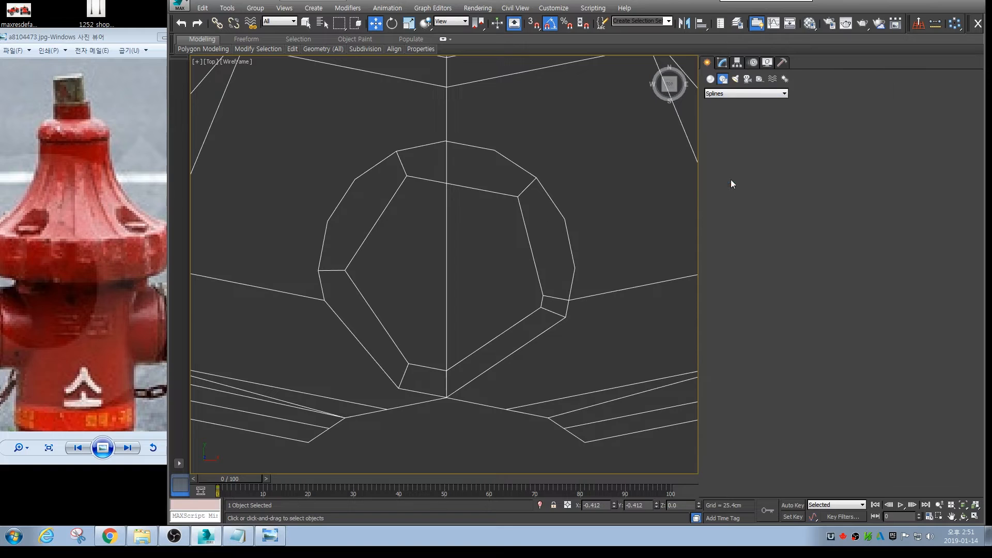
pyautogui.click(729, 169)
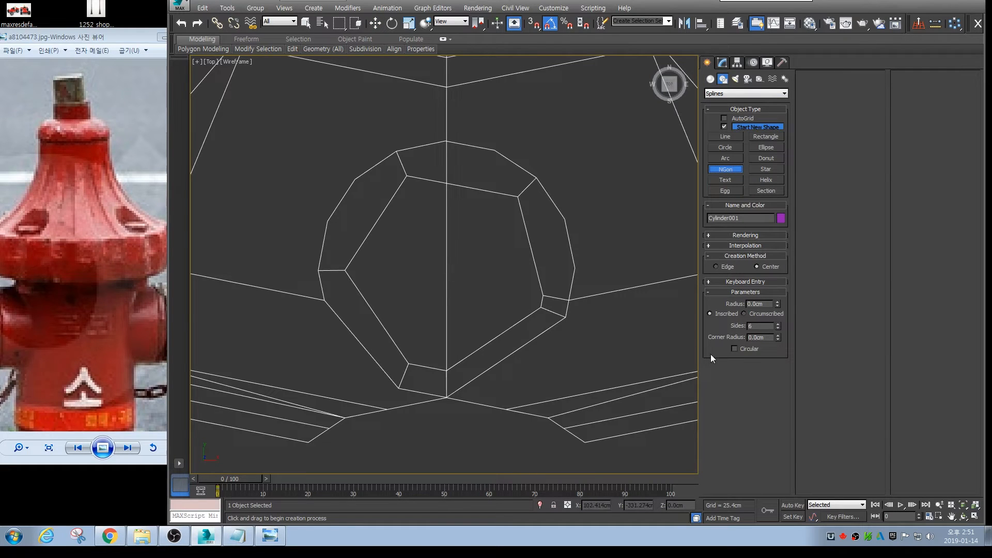
pyautogui.moveTo(444, 269); pyautogui.dragTo(487, 355)
pyautogui.press('e')
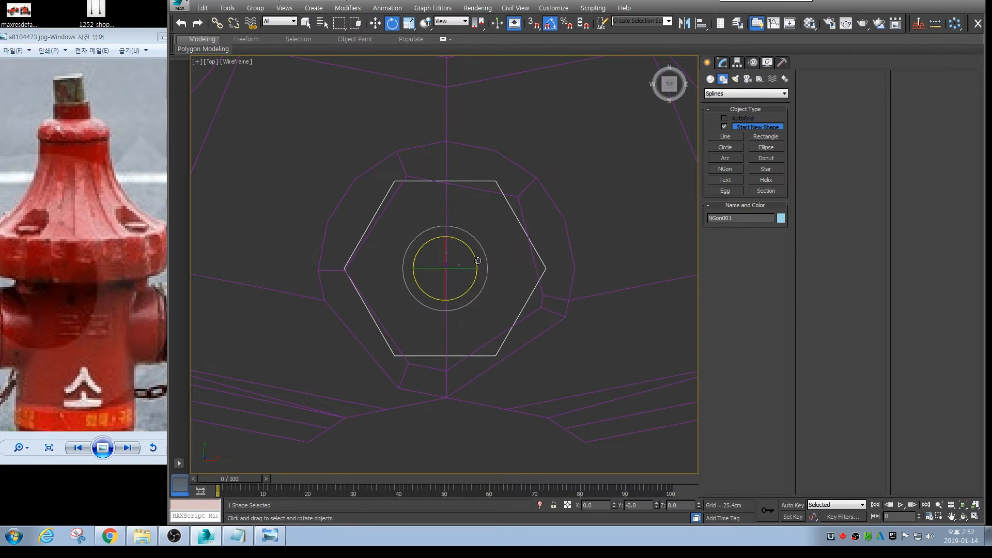
pyautogui.moveTo(477, 261); pyautogui.dragTo(479, 263)
pyautogui.press('w')
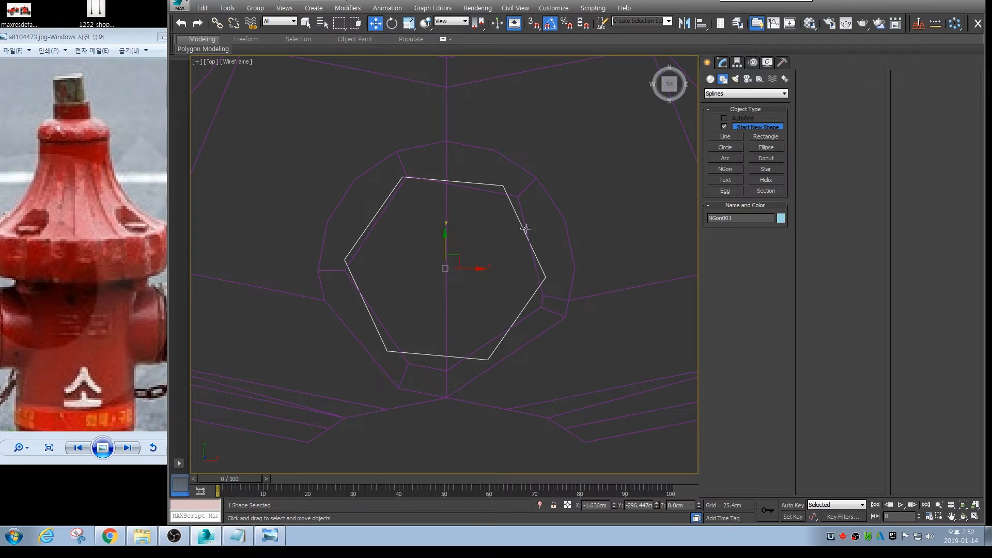
# Try to move the inset polygon's vertices onto the NGon's corners using 3D vertex snap
pyautogui.click(518, 197)
pyautogui.press('s')
pyautogui.moveTo(518, 196); pyautogui.dragTo(403, 179)
pyautogui.moveTo(347, 274); pyautogui.dragTo(345, 259)
pyautogui.moveTo(408, 365); pyautogui.dragTo(388, 352)
pyautogui.moveTo(542, 297); pyautogui.dragTo(478, 358)
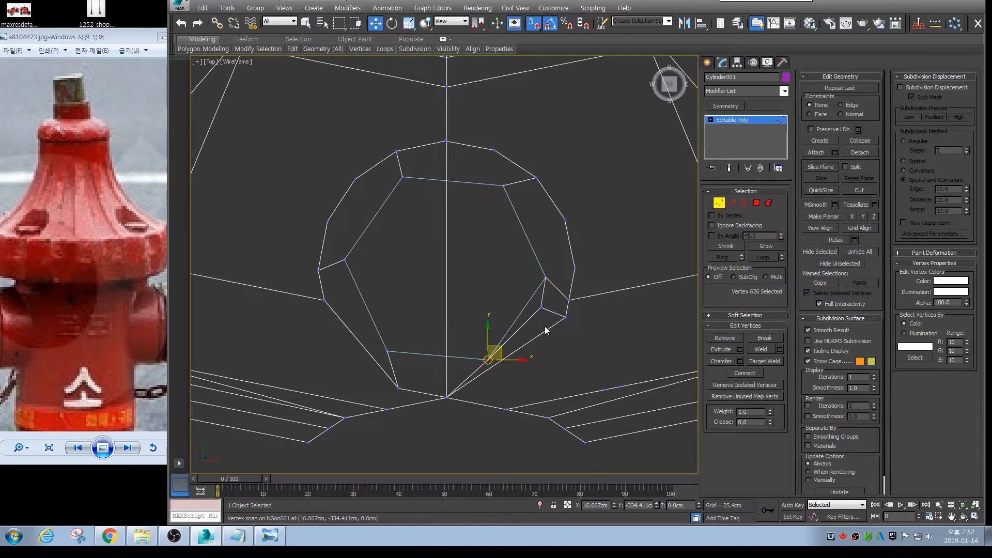
pyautogui.press('2')
pyautogui.hotkey('alt', 'w')
pyautogui.middleClick(593, 371)
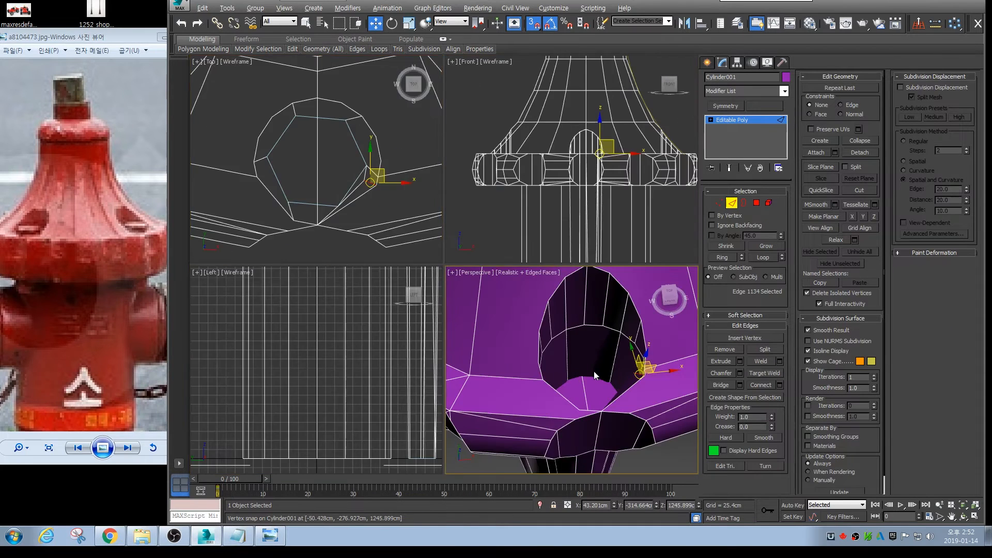
pyautogui.hotkey('alt', 'w')
# Undo the snapped moves of the inset polygon's vertices
pyautogui.hotkey('ctrl', 'z')
pyautogui.hotkey('ctrl', 'z')
pyautogui.hotkey('ctrl', 'z')
pyautogui.hotkey('ctrl', 'z')
pyautogui.hotkey('ctrl', 'z')
pyautogui.hotkey('ctrl', 'z')
pyautogui.hotkey('ctrl', 'z')
pyautogui.hotkey('ctrl', 'z')
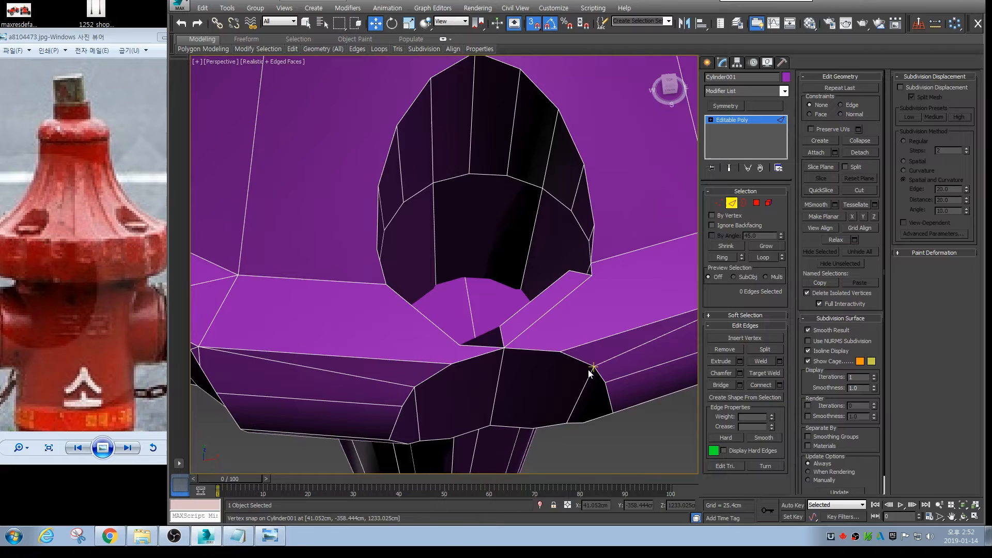
pyautogui.hotkey('ctrl', 'z')
pyautogui.hotkey('ctrl', 'z')
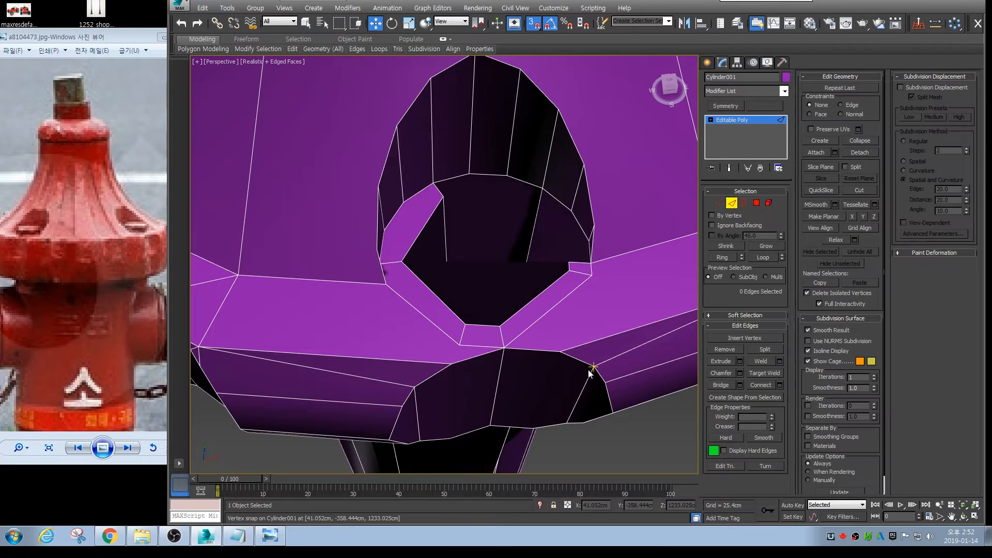
# Snap the inset polygon's upper-right vertex onto the NGon's matching corner in the Top view, keeping its height on the hole's floor
pyautogui.hotkey('alt', 'w')
pyautogui.middleClick(330, 187)
pyautogui.hotkey('alt', 'w')
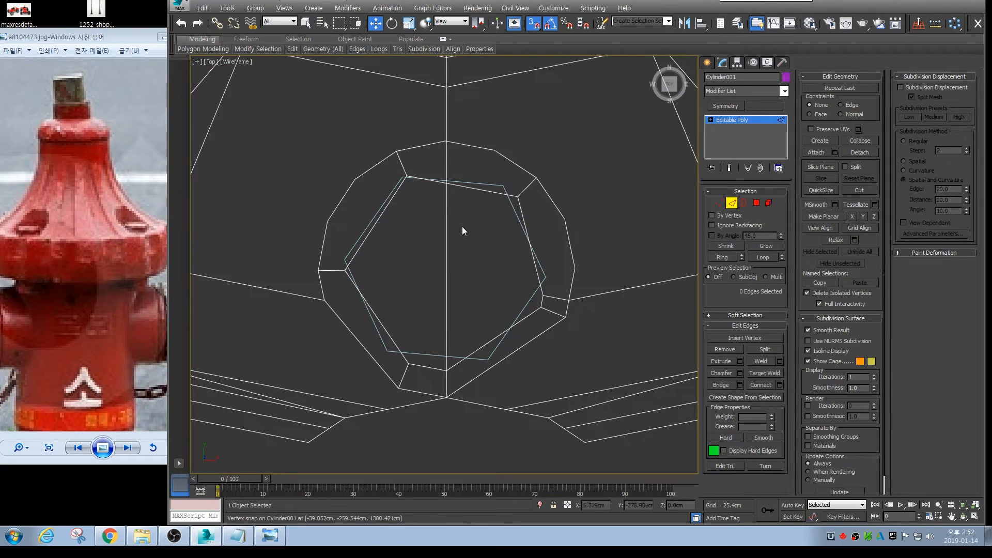
pyautogui.press('1')
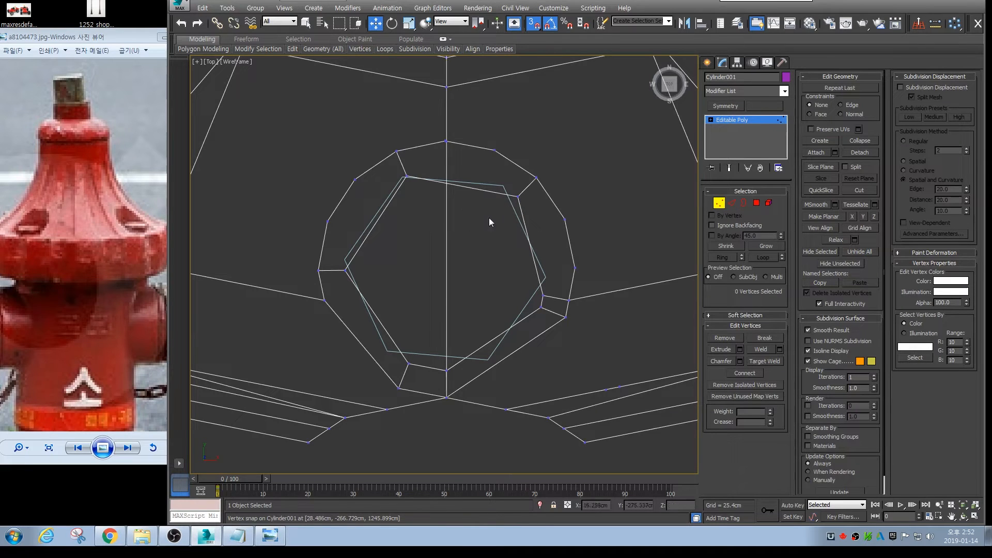
pyautogui.scroll(5, 514, 186)
pyautogui.click(523, 196)
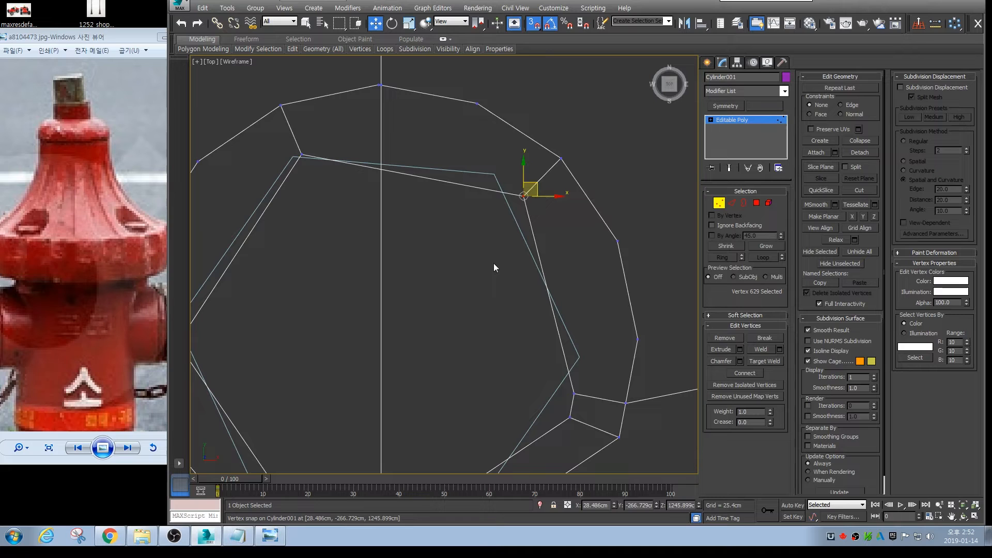
pyautogui.press('x')
pyautogui.moveTo(540, 215); pyautogui.dragTo(579, 228, button='middle')
pyautogui.moveTo(568, 197); pyautogui.dragTo(549, 181)
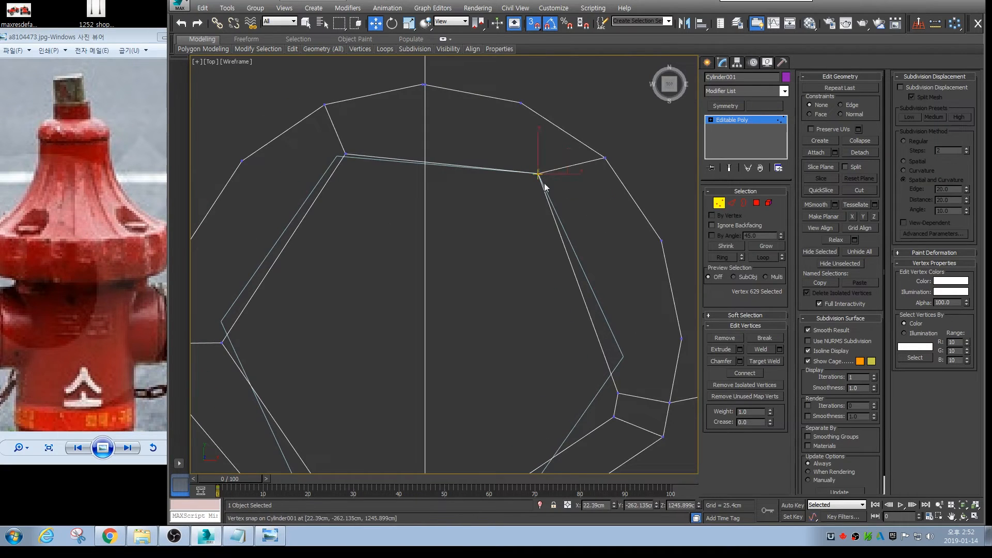
pyautogui.hotkey('alt', 'w')
pyautogui.hotkey('alt', 'w')
pyautogui.hotkey('alt', 'w')
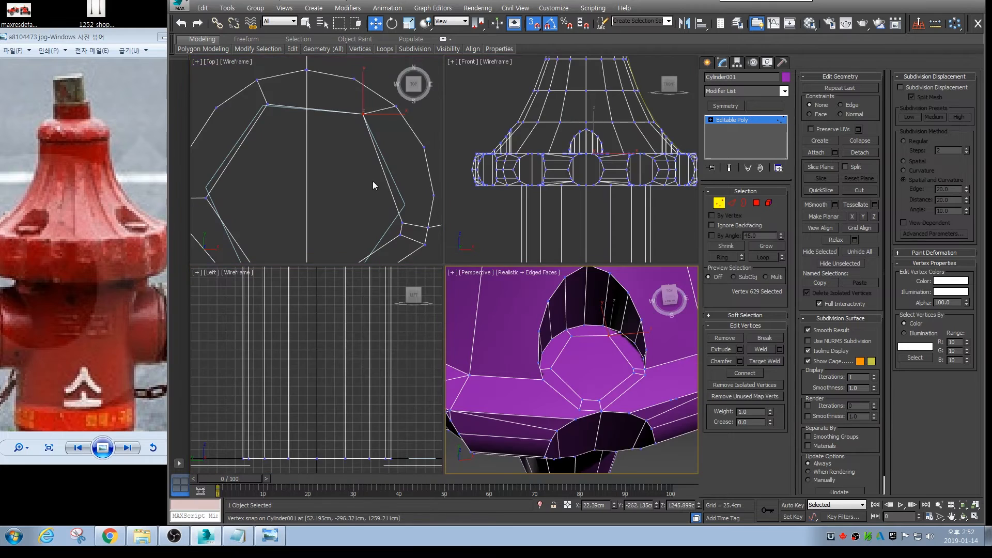
# Snap the inset polygon's remaining vertices onto the NGon's matching corners in the Top view
pyautogui.middleClick(373, 181)
pyautogui.hotkey('alt', 'w')
pyautogui.scroll(-4, 433, 216)
pyautogui.moveTo(432, 216); pyautogui.dragTo(492, 175, button='middle')
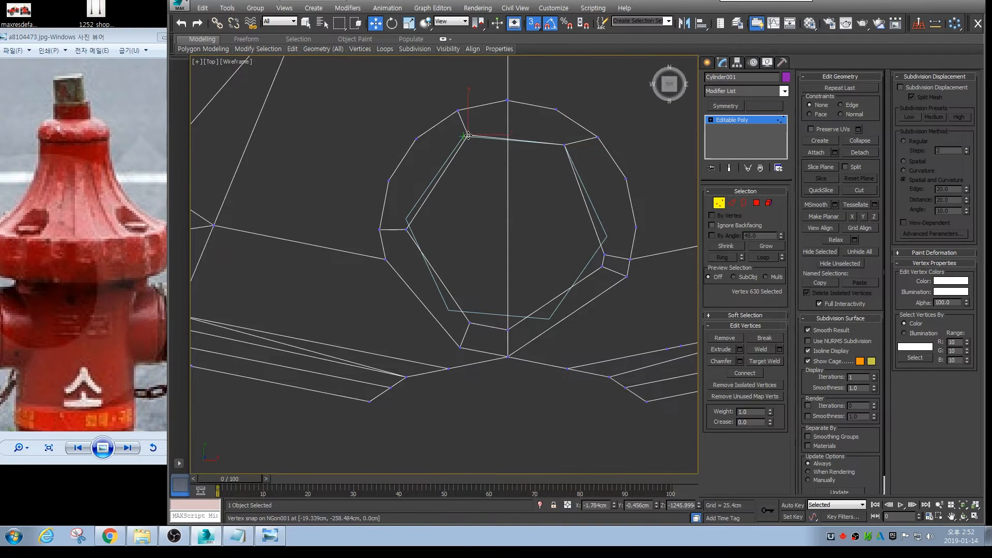
pyautogui.click(408, 229)
pyautogui.moveTo(407, 229); pyautogui.dragTo(405, 219)
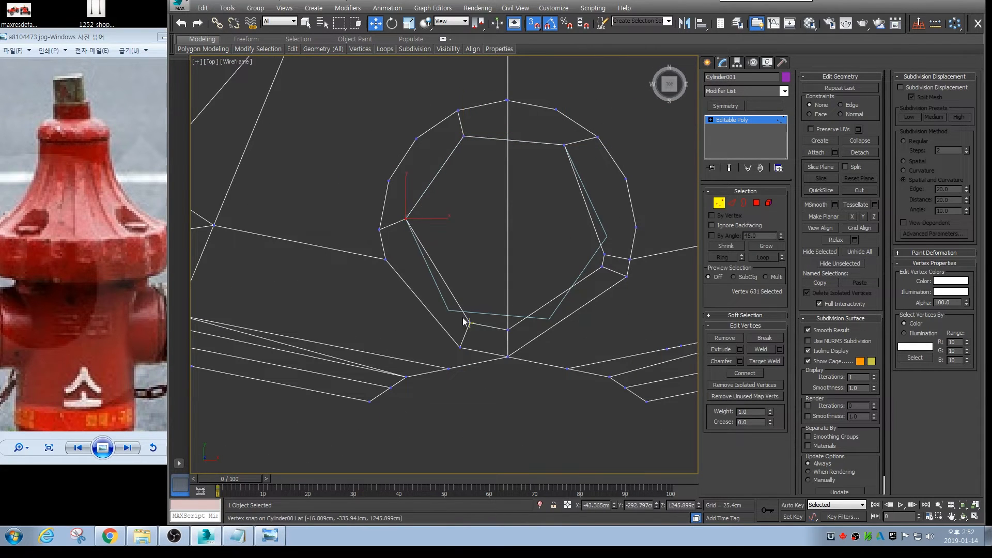
pyautogui.moveTo(469, 323); pyautogui.dragTo(449, 310)
pyautogui.moveTo(604, 254); pyautogui.dragTo(607, 236)
pyautogui.moveTo(508, 329); pyautogui.dragTo(545, 316)
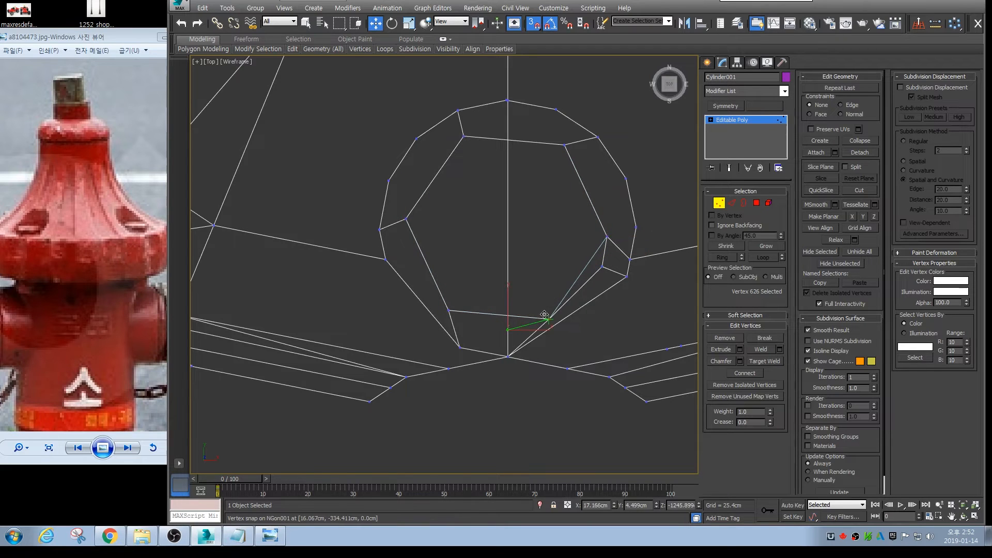
# Remove the two redundant edges beside the hexagon's lower-right side, together with their leftover vertices
pyautogui.hotkey('alt', 'w')
pyautogui.rightClick(615, 346)
pyautogui.hotkey('alt', 'w')
pyautogui.scroll(4, 618, 278)
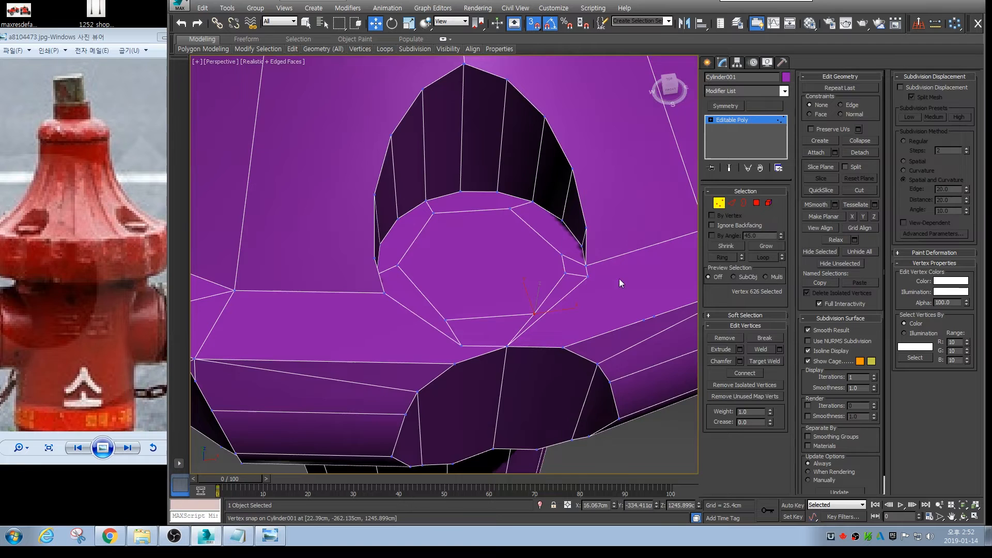
pyautogui.press('2')
pyautogui.click(543, 274)
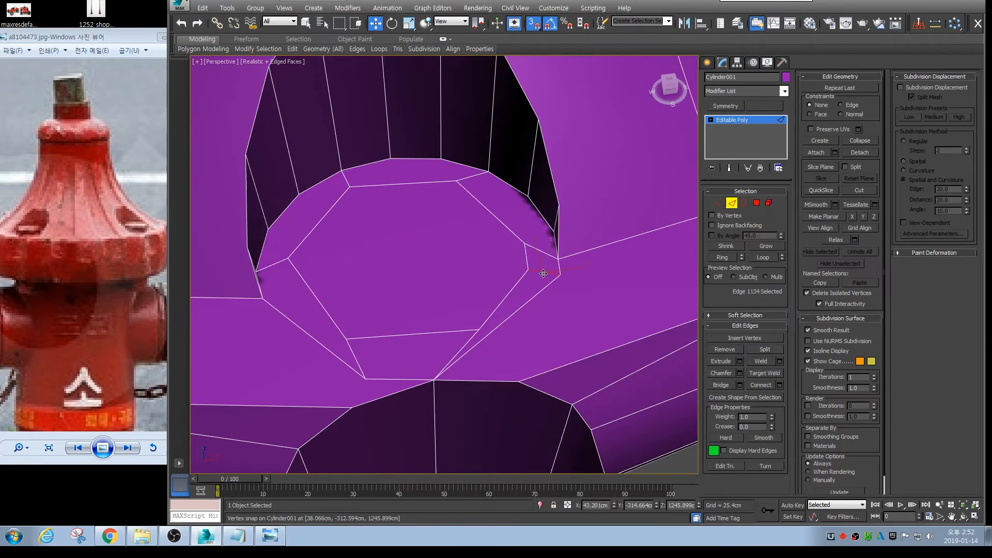
pyautogui.hotkey('ctrl', 'BackSpace')
pyautogui.click(508, 308)
pyautogui.hotkey('ctrl', 'BackSpace')
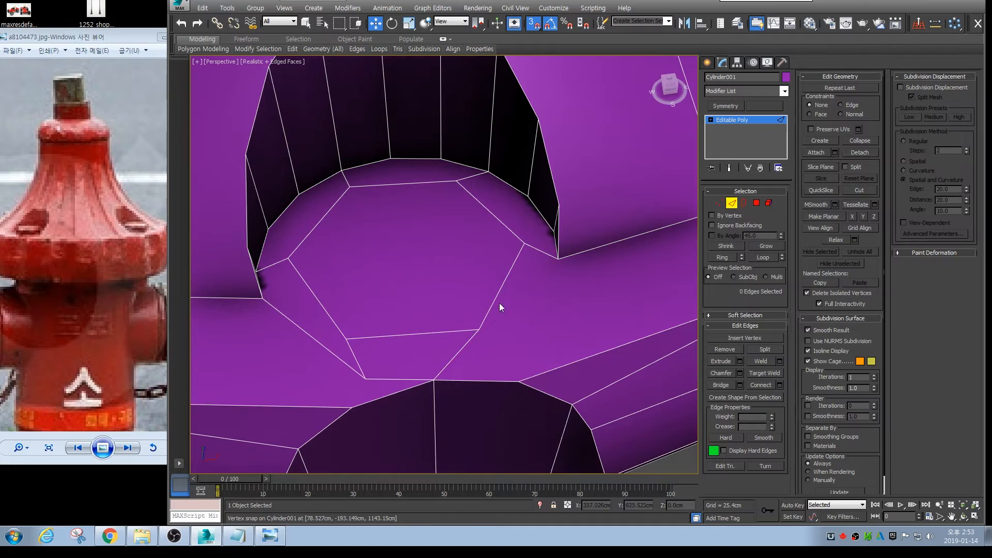
# Connect the rim vertex right of the front notch's centre to the hexagon's lower-right corner and the hole's right corner, and turn off snapping
pyautogui.press('1')
pyautogui.click(477, 333)
pyautogui.keyDown('ctrl'); pyautogui.click(520, 382); pyautogui.keyUp('ctrl')
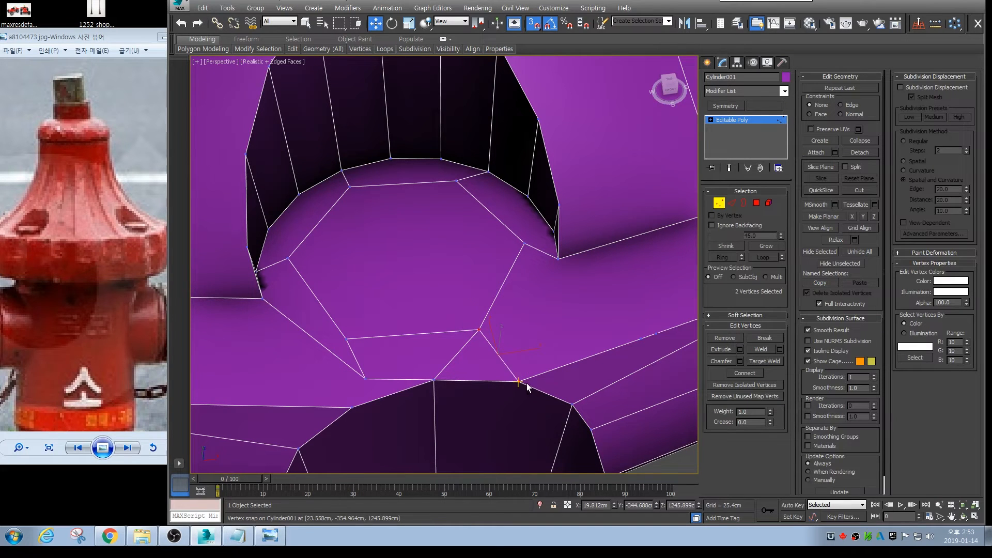
pyautogui.click(559, 260)
pyautogui.keyDown('ctrl'); pyautogui.click(518, 383); pyautogui.keyUp('ctrl')
pyautogui.hotkey('ctrl', 'shift', 'e')
pyautogui.press('s')
# Remove the two leftover edges running along the hole's lower-left boundary
pyautogui.press('2')
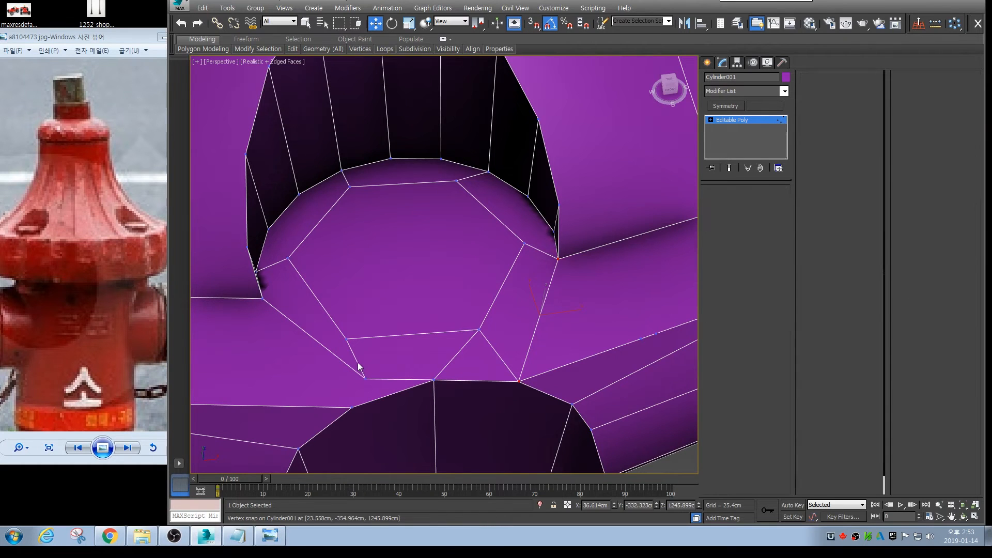
pyautogui.click(346, 364)
pyautogui.keyDown('ctrl'); pyautogui.click(397, 387); pyautogui.keyUp('ctrl')
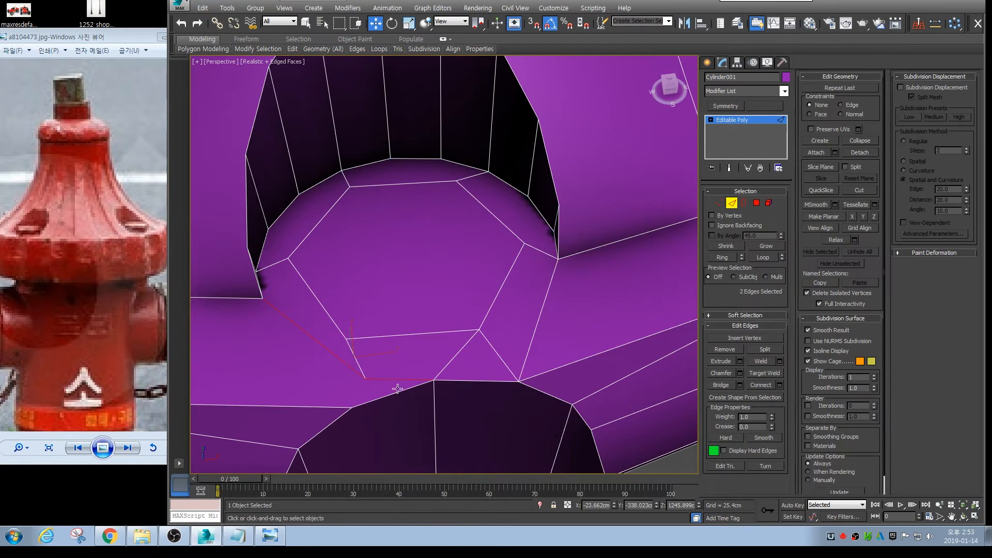
pyautogui.press('BackSpace')
# Connect the front notch's left rim vertex to the hexagon's lower-left corner and to the hole's left corner
pyautogui.press('1')
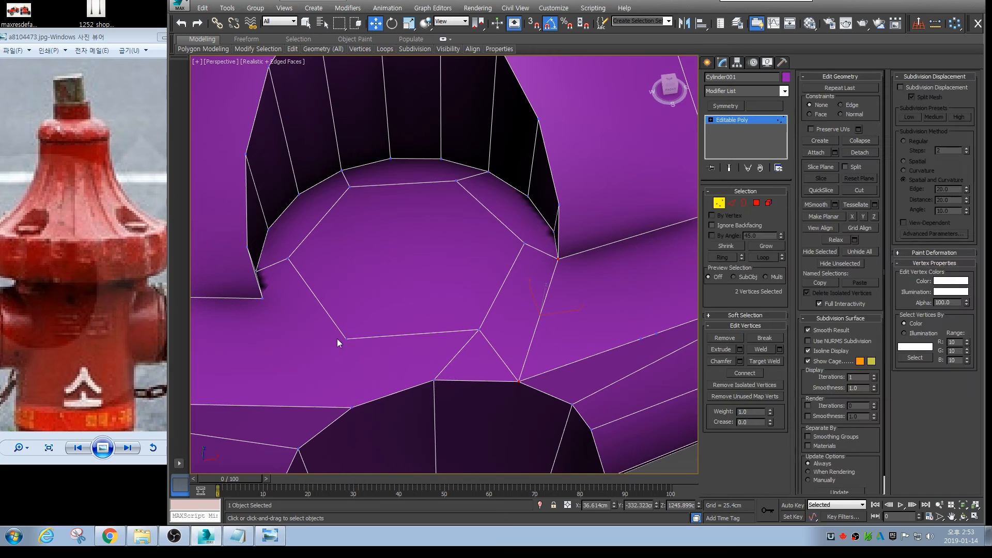
pyautogui.click(346, 339)
pyautogui.click(263, 298)
pyautogui.keyDown('ctrl'); pyautogui.click(351, 407); pyautogui.keyUp('ctrl')
pyautogui.hotkey('ctrl', 'shift', 'e')
pyautogui.keyDown('alt'); pyautogui.moveTo(424, 252); pyautogui.dragTo(482, 220, button='middle'); pyautogui.keyUp('alt')
# Extrude the hexagonal polygon on the hole's floor upward to form a bolt head
pyautogui.click(756, 203)
pyautogui.click(468, 278)
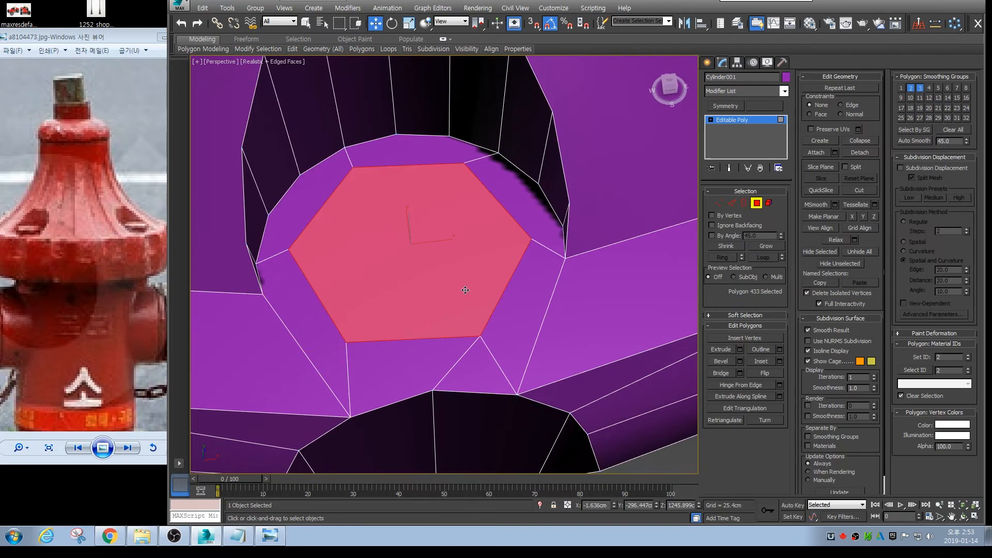
pyautogui.keyDown('alt'); pyautogui.moveTo(469, 278); pyautogui.dragTo(634, 353, button='middle'); pyautogui.keyUp('alt')
pyautogui.click(718, 350)
pyautogui.moveTo(460, 270); pyautogui.dragTo(541, 238)
# Chamfer the six top edges of the hexagonal bolt head slightly and leave edge editing
pyautogui.keyDown('ctrl'); pyautogui.click(731, 203); pyautogui.keyUp('ctrl')
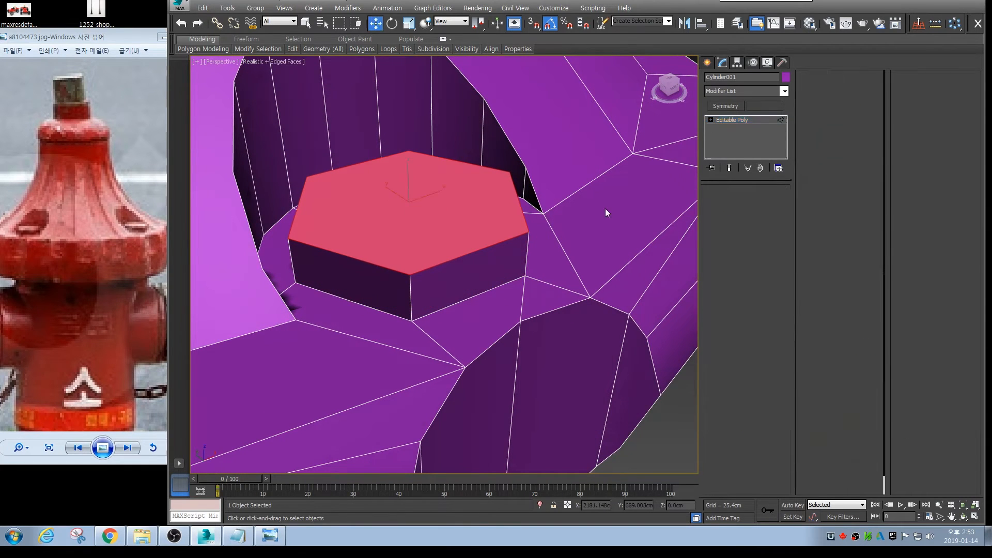
pyautogui.keyDown('shift'); pyautogui.click(737, 372); pyautogui.keyUp('shift')
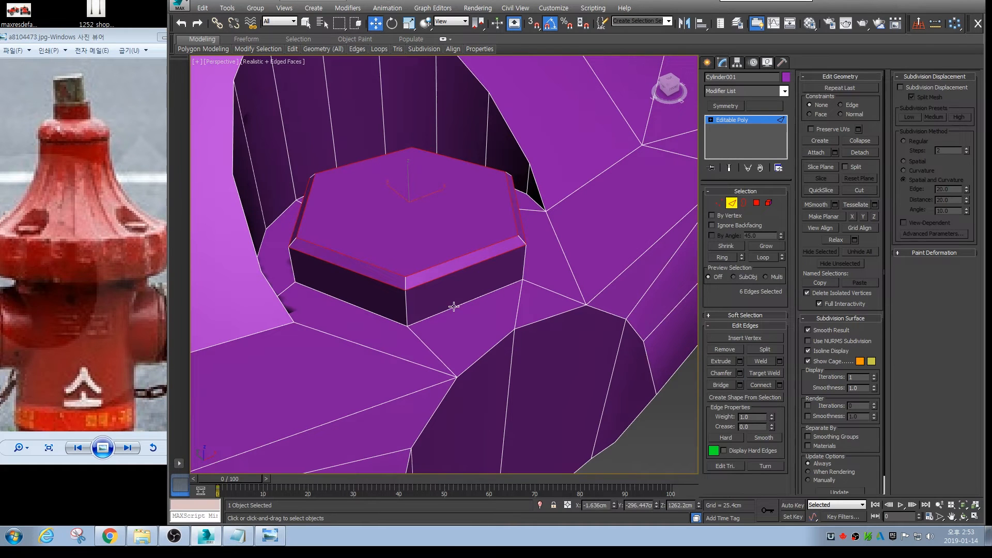
pyautogui.moveTo(453, 290); pyautogui.dragTo(455, 301)
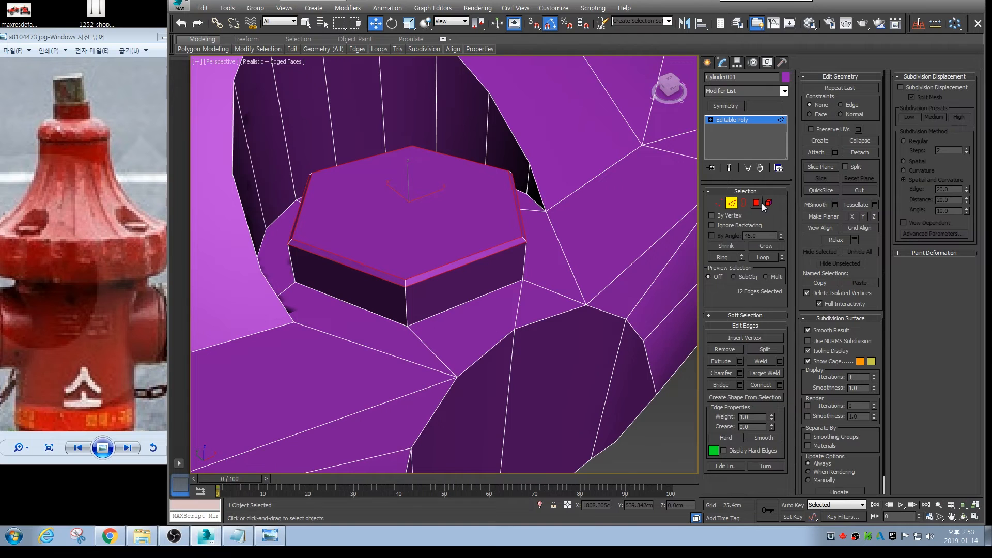
pyautogui.click(733, 205)
pyautogui.moveTo(466, 280)
pyautogui.keyDown('alt'); pyautogui.mouseDown(button='middle')
pyautogui.moveTo(458, 248)
pyautogui.moveTo(488, 240)
pyautogui.moveTo(433, 284)
pyautogui.moveTo(397, 269)
pyautogui.moveTo(434, 268)
pyautogui.moveTo(436, 280)
pyautogui.moveTo(457, 286)
pyautogui.mouseUp(button='middle'); pyautogui.keyUp('alt')
pyautogui.scroll(-8, 463, 275)
# Draw a four-point Line spline in the Left view, hanging from the flange's middle and curving up to the side nozzle's cap
pyautogui.click(525, 292)
pyautogui.scroll(-3, 498, 263)
pyautogui.scroll(-5, 397, 269)
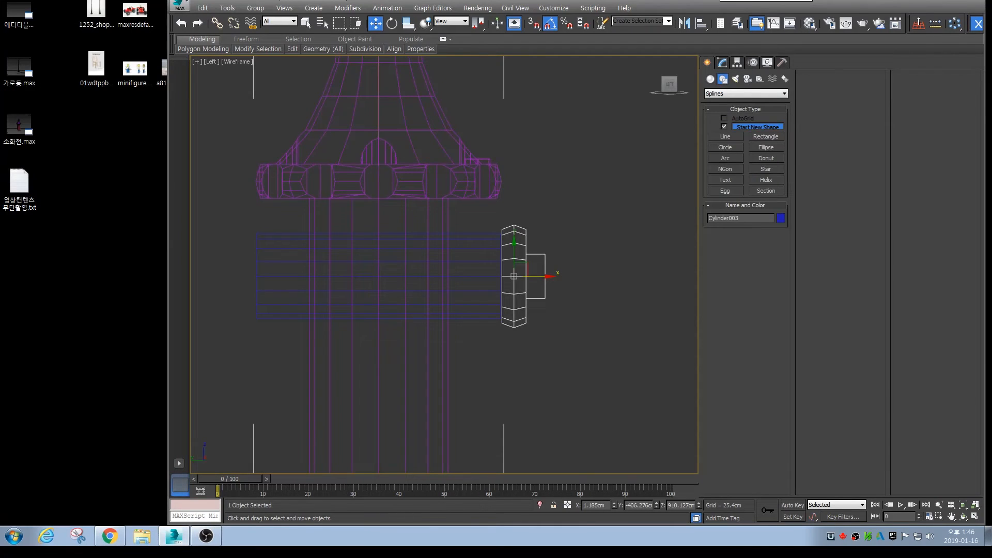
pyautogui.moveTo(492, 210); pyautogui.dragTo(501, 213, button='middle')
pyautogui.moveTo(414, 223); pyautogui.dragTo(397, 199, button='middle')
pyautogui.click(725, 137)
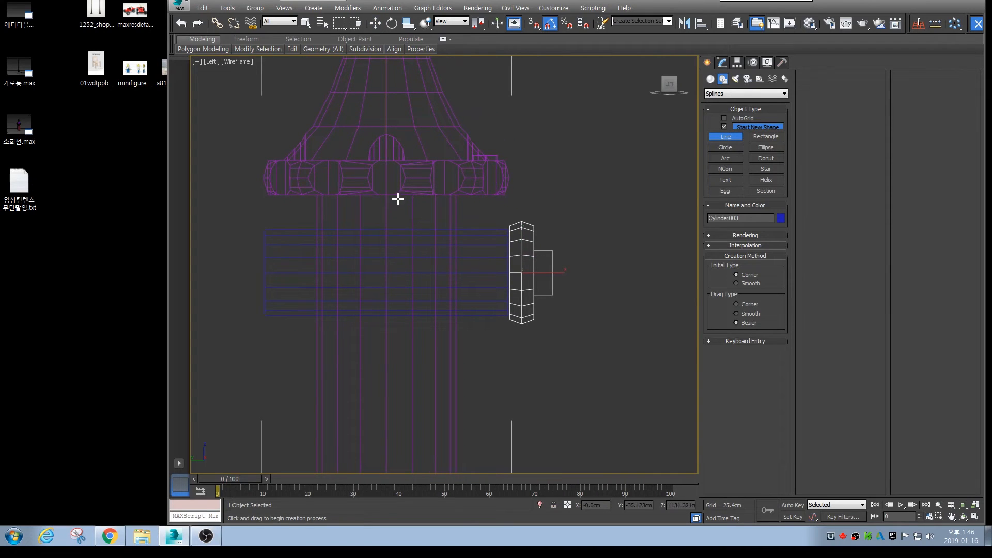
pyautogui.click(386, 178)
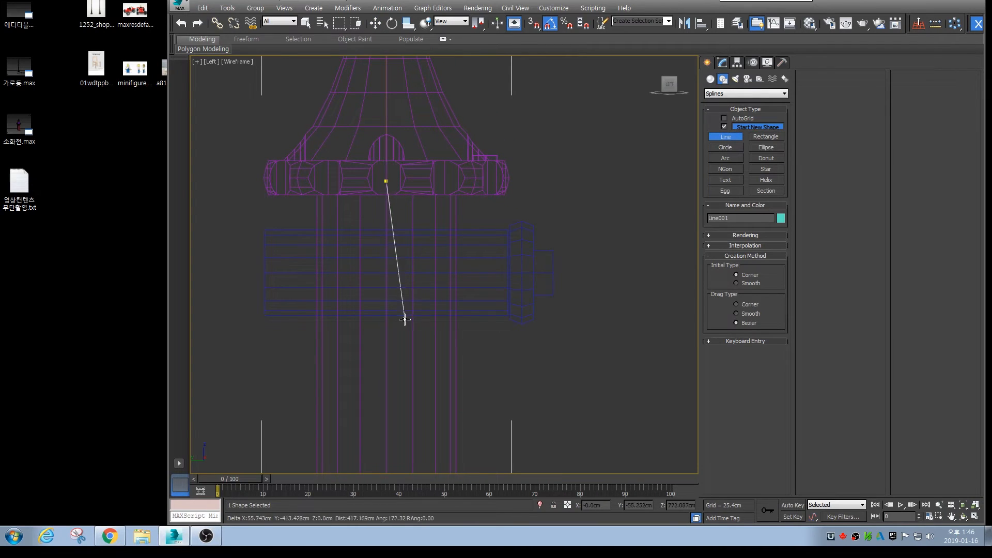
pyautogui.moveTo(398, 350); pyautogui.dragTo(433, 397)
pyautogui.click(501, 383)
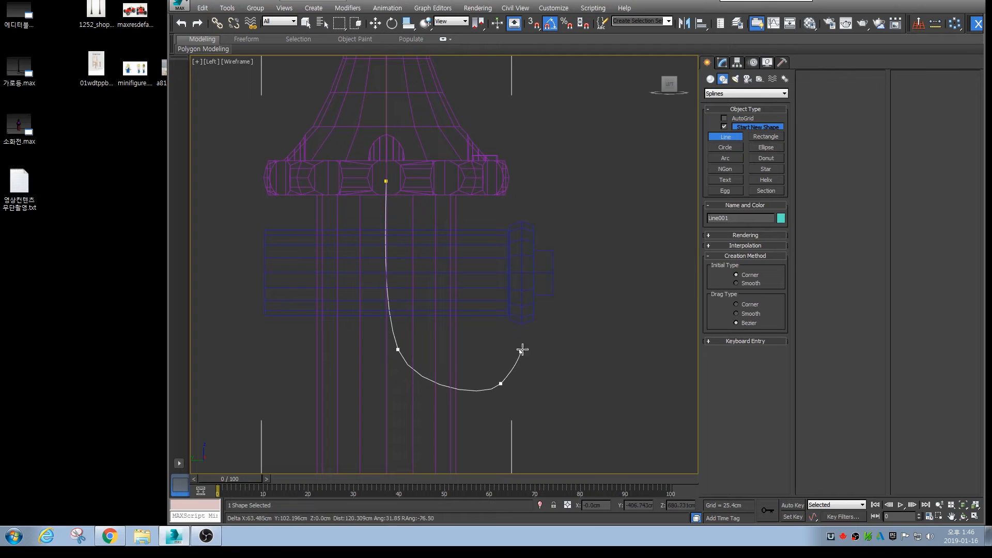
pyautogui.click(551, 274)
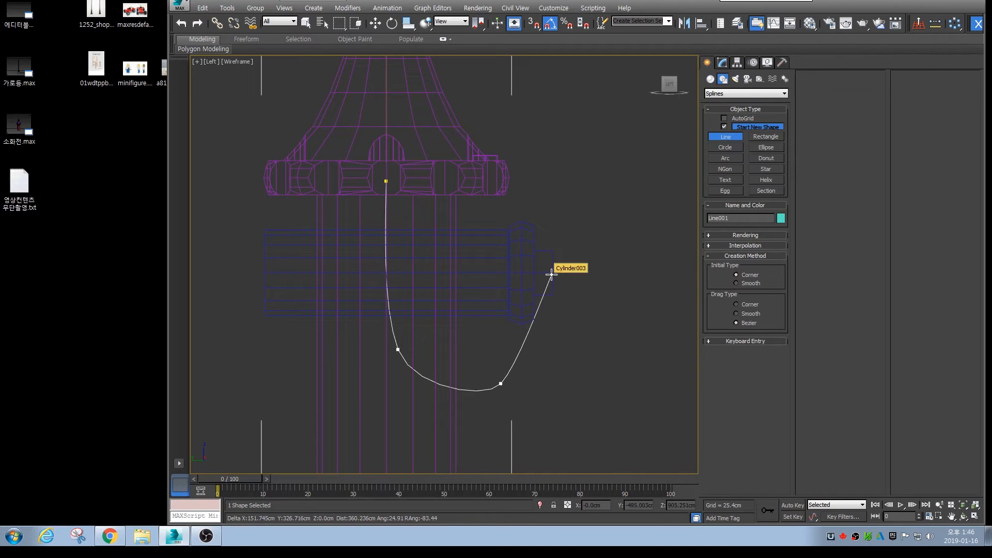
pyautogui.rightClick(564, 283)
# Open the spline's vertices for editing and set its interpolation steps to 4
pyautogui.click(723, 63)
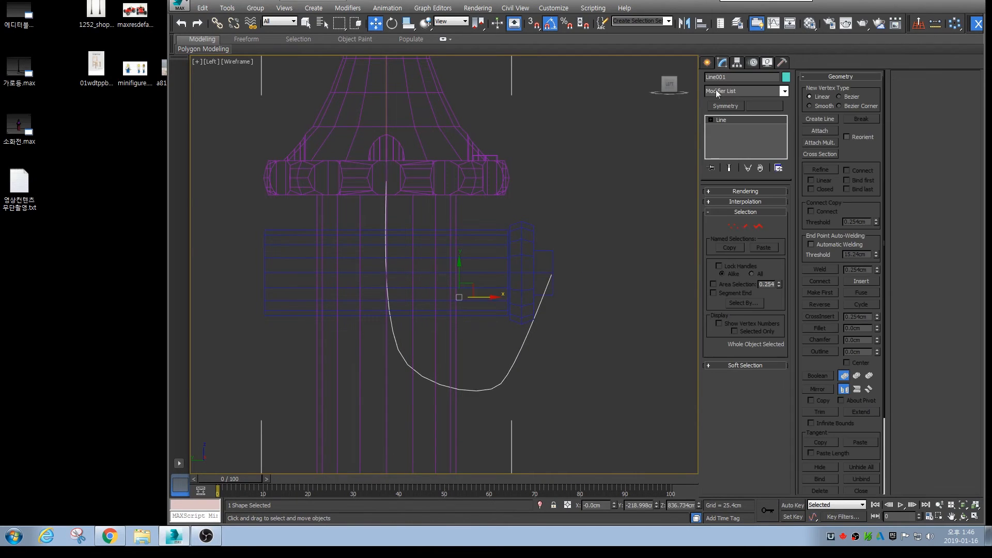
pyautogui.press('1')
pyautogui.click(728, 202)
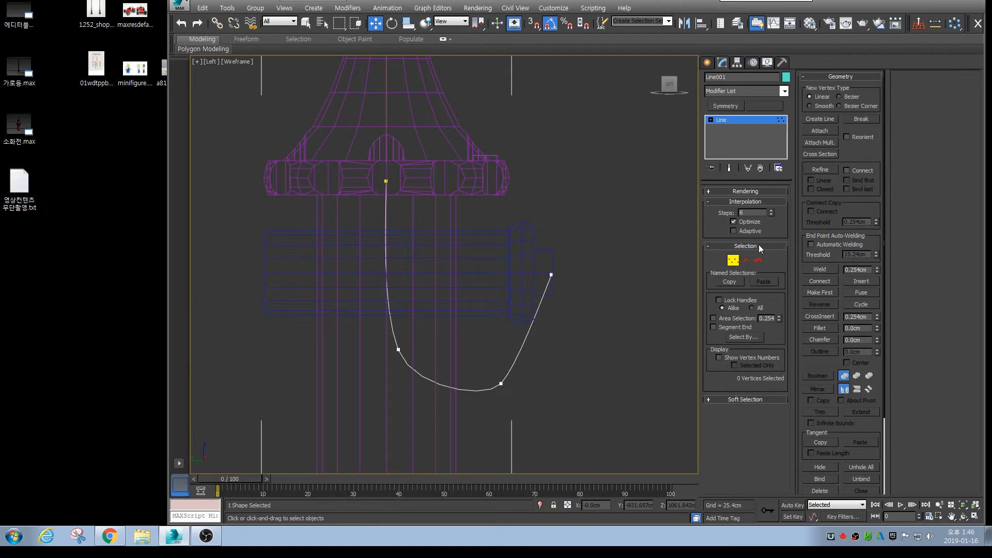
pyautogui.click(773, 214)
# Make the spline's two lower vertices smooth
pyautogui.moveTo(435, 331); pyautogui.dragTo(357, 363)
pyautogui.keyDown('ctrl'); pyautogui.moveTo(524, 374); pyautogui.dragTo(471, 396); pyautogui.keyUp('ctrl')
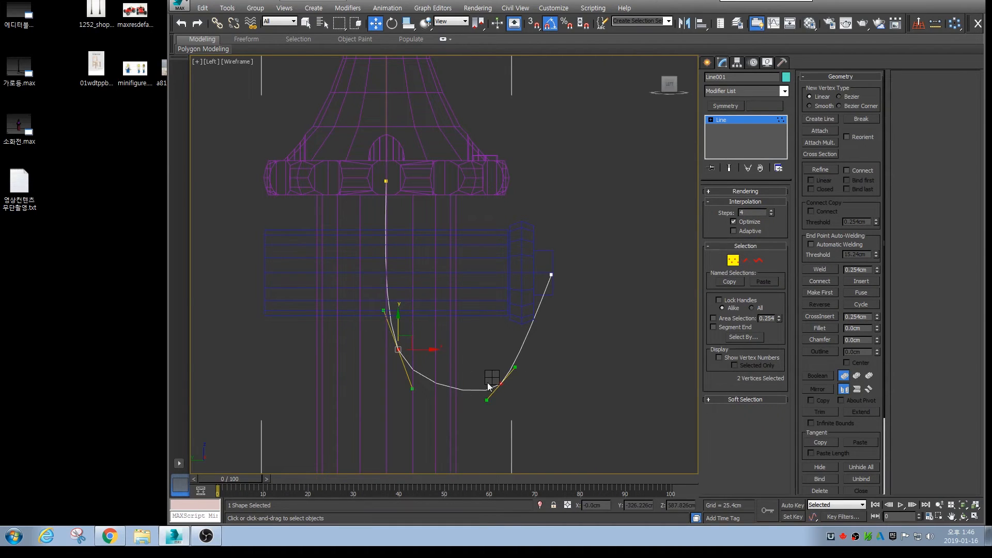
pyautogui.click(476, 325)
# Move the spline's starting vertex sideways in the Top view to the flange's left outer edge
pyautogui.click(552, 275)
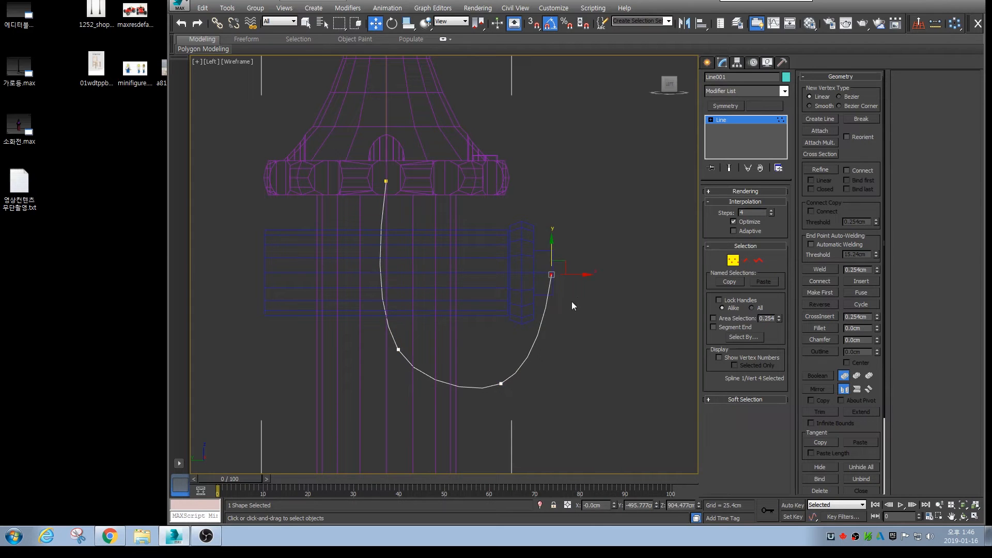
pyautogui.hotkey('alt', 'w')
pyautogui.scroll(-6, 370, 195)
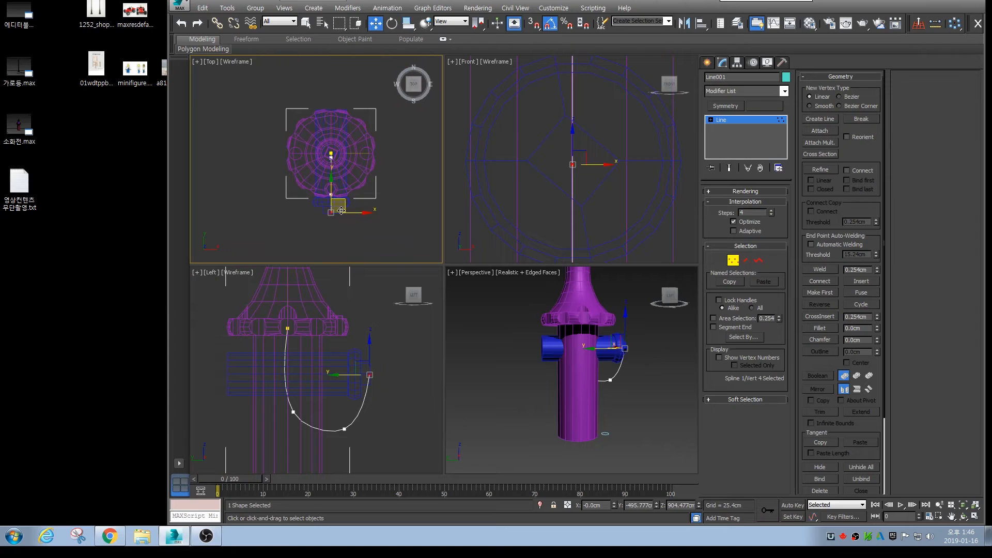
pyautogui.moveTo(571, 194); pyautogui.dragTo(525, 180, button='middle')
pyautogui.scroll(-5, 535, 176)
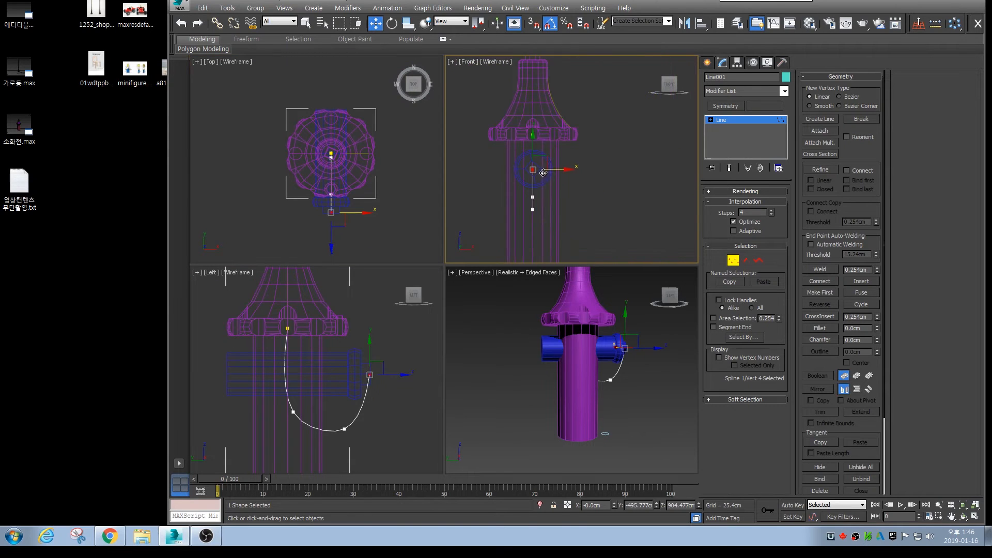
pyautogui.moveTo(367, 345); pyautogui.dragTo(378, 323, button='middle')
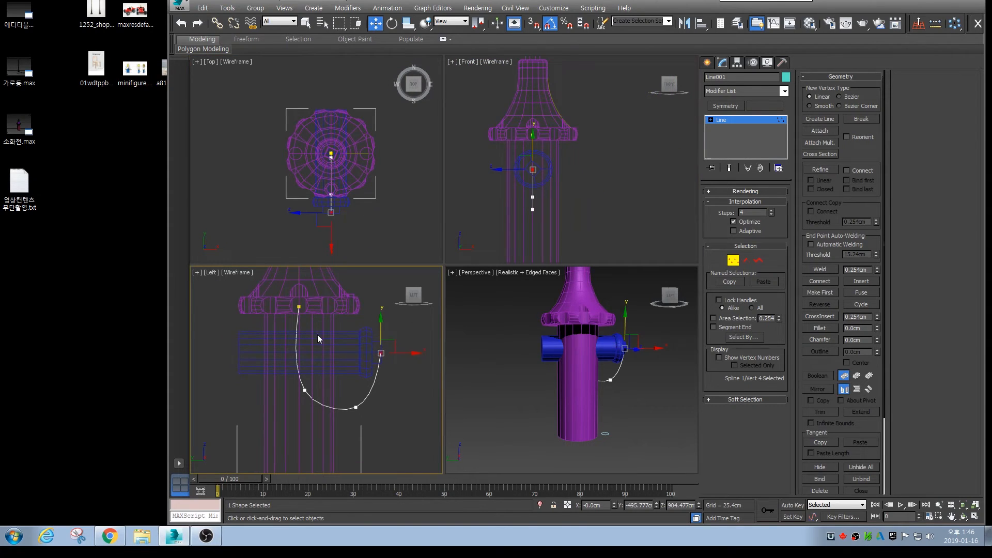
pyautogui.click(299, 307)
pyautogui.moveTo(331, 166); pyautogui.dragTo(366, 177, button='middle')
pyautogui.moveTo(394, 165); pyautogui.dragTo(349, 170)
pyautogui.scroll(6, 352, 171)
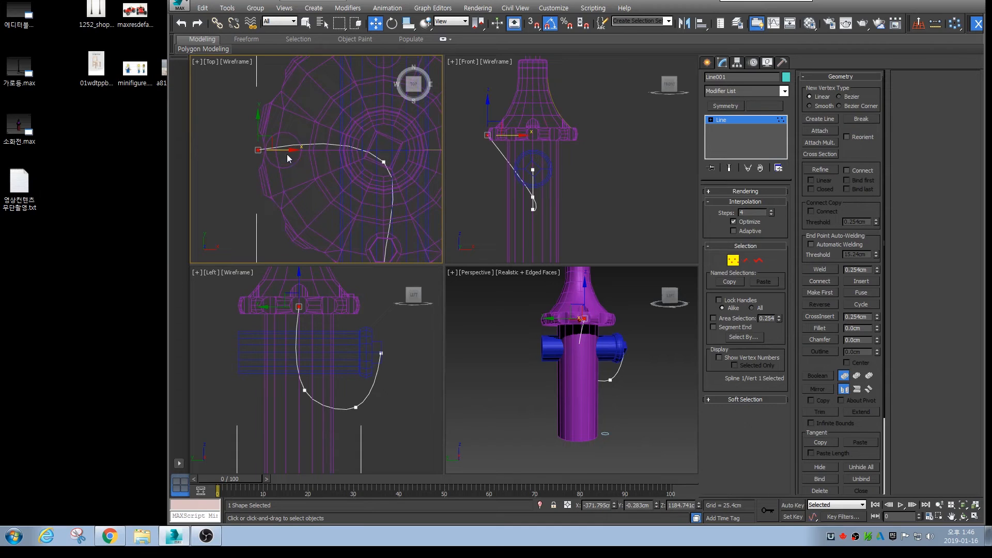
pyautogui.click(294, 155)
pyautogui.click(256, 147)
pyautogui.moveTo(295, 153); pyautogui.dragTo(292, 154)
# Move the spline's two lower vertices outward in the Top view so the curve wraps around the flange's lower-left side
pyautogui.moveTo(305, 178); pyautogui.dragTo(343, 151, button='middle')
pyautogui.click(393, 119)
pyautogui.moveTo(376, 122); pyautogui.dragTo(264, 173)
pyautogui.moveTo(320, 233); pyautogui.dragTo(341, 198, button='middle')
pyautogui.scroll(-2, 367, 180)
pyautogui.click(381, 195)
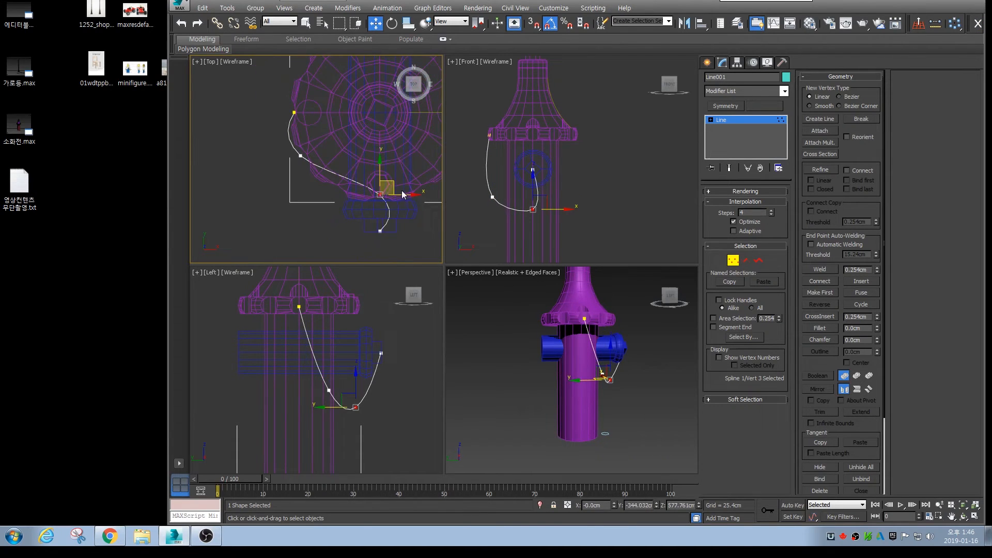
pyautogui.moveTo(395, 185); pyautogui.dragTo(346, 203)
pyautogui.click(300, 155)
pyautogui.moveTo(313, 143); pyautogui.dragTo(314, 161)
pyautogui.click(330, 211)
pyautogui.moveTo(343, 201); pyautogui.dragTo(343, 203)
# Shift the spline's two lower vertices back toward the pillar in the Left view to round the hanging curve
pyautogui.rightClick(565, 231)
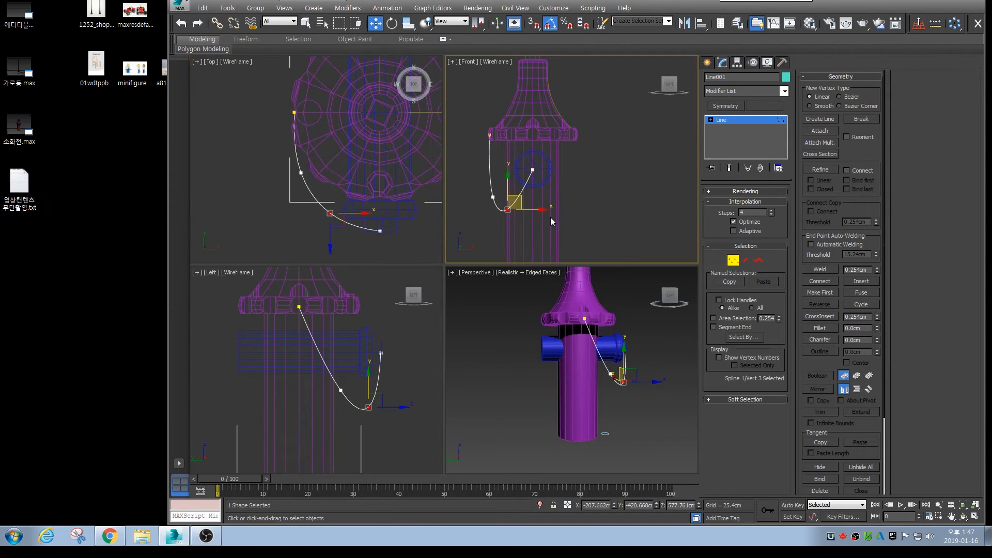
pyautogui.rightClick(411, 337)
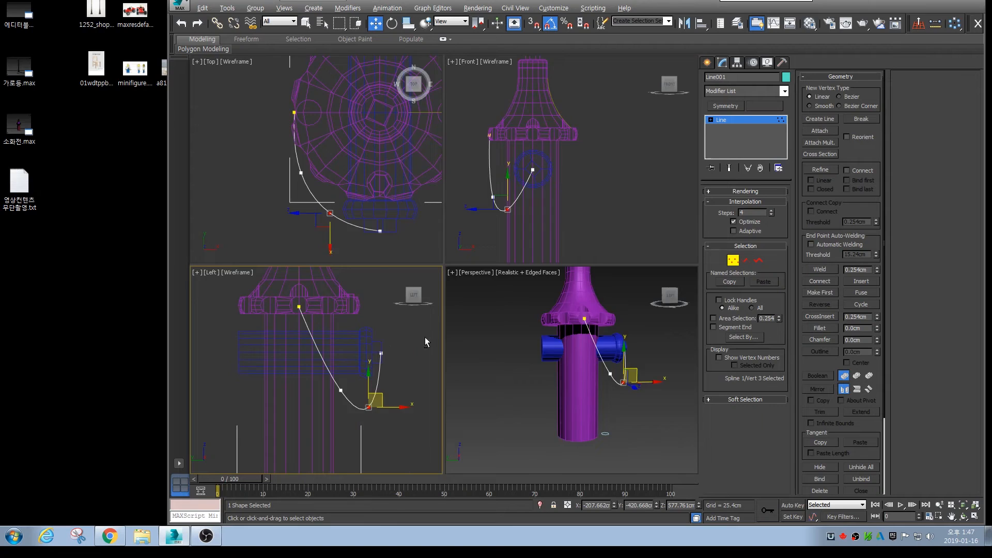
pyautogui.hotkey('alt', 'w')
pyautogui.click(494, 305)
pyautogui.moveTo(518, 306); pyautogui.dragTo(488, 306)
pyautogui.moveTo(552, 351)
pyautogui.mouseDown()
pyautogui.moveTo(564, 356)
pyautogui.moveTo(562, 342)
pyautogui.mouseUp()
pyautogui.moveTo(479, 291); pyautogui.dragTo(554, 340)
# Nudge the spline's two lower vertices slightly to the right in the Front view to even out the curve
pyautogui.hotkey('alt', 'w')
pyautogui.hotkey('alt', 'w')
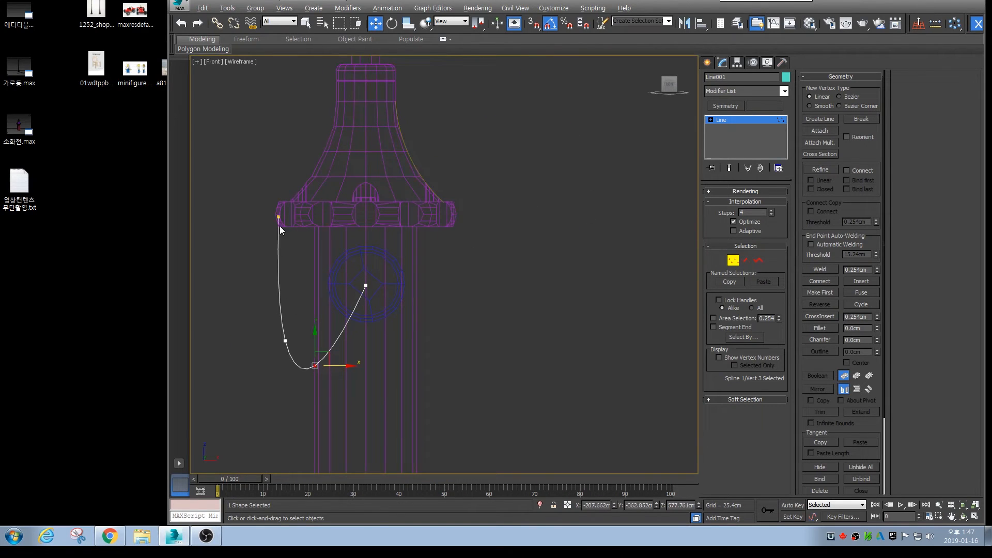
pyautogui.moveTo(325, 385); pyautogui.dragTo(325, 386)
pyautogui.moveTo(318, 341); pyautogui.dragTo(325, 341)
pyautogui.click(337, 363)
pyautogui.moveTo(314, 379); pyautogui.dragTo(349, 365)
pyautogui.click(451, 370)
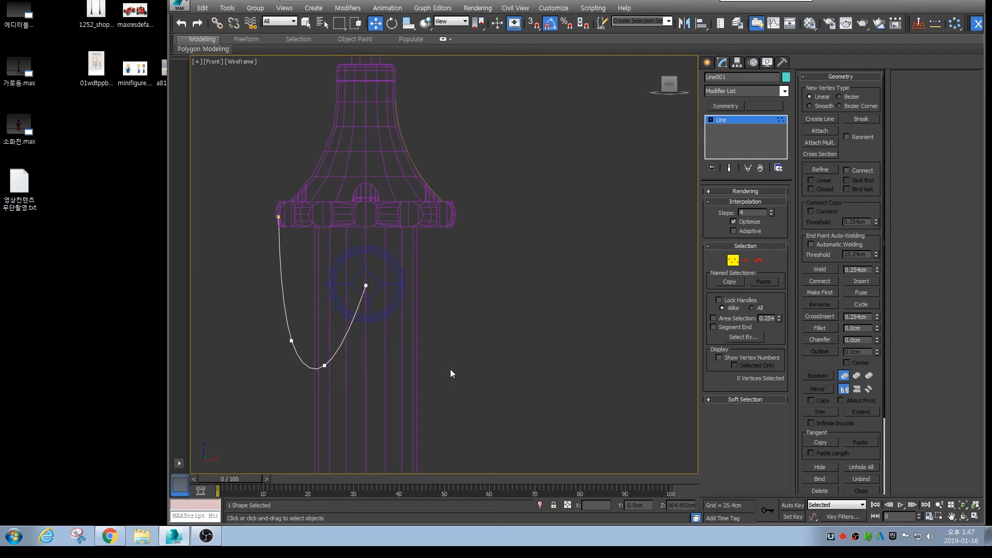
# Leave vertex editing and examine the hanging spline's shape in the Perspective and Top views
pyautogui.hotkey('alt', 'w')
pyautogui.hotkey('alt', 'w')
pyautogui.keyDown('alt'); pyautogui.moveTo(544, 321); pyautogui.dragTo(516, 343, button='middle'); pyautogui.keyUp('alt')
pyautogui.click(736, 263)
pyautogui.hotkey('alt', 'w')
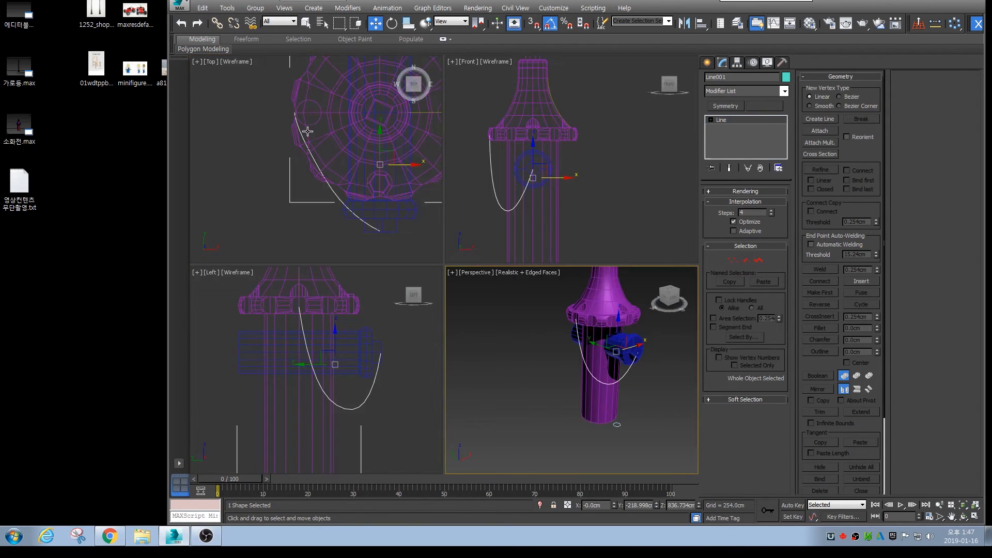
pyautogui.hotkey('alt', 'w')
pyautogui.scroll(-3, 433, 258)
pyautogui.moveTo(461, 279); pyautogui.dragTo(430, 249, button='middle')
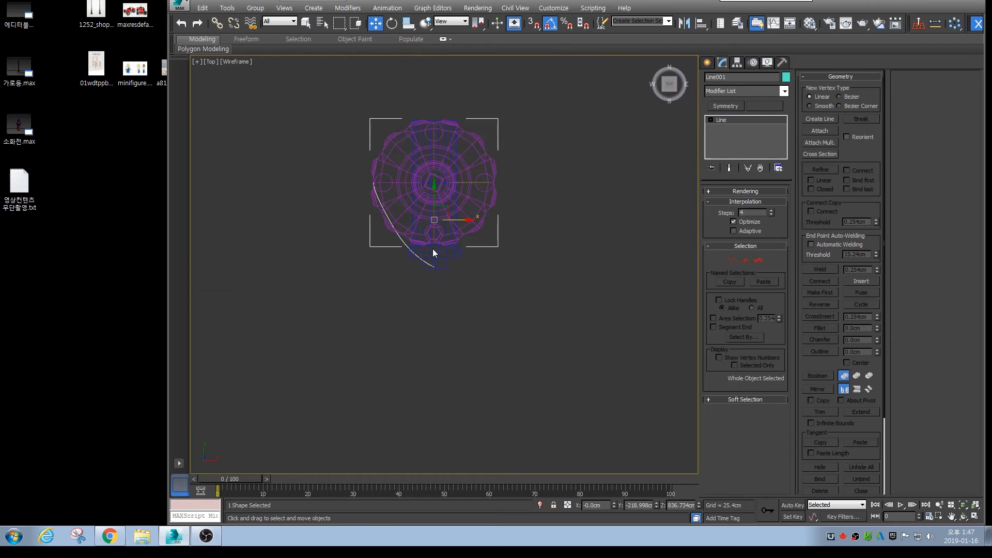
pyautogui.moveTo(451, 252); pyautogui.dragTo(461, 269, button='middle')
pyautogui.scroll(5, 518, 280)
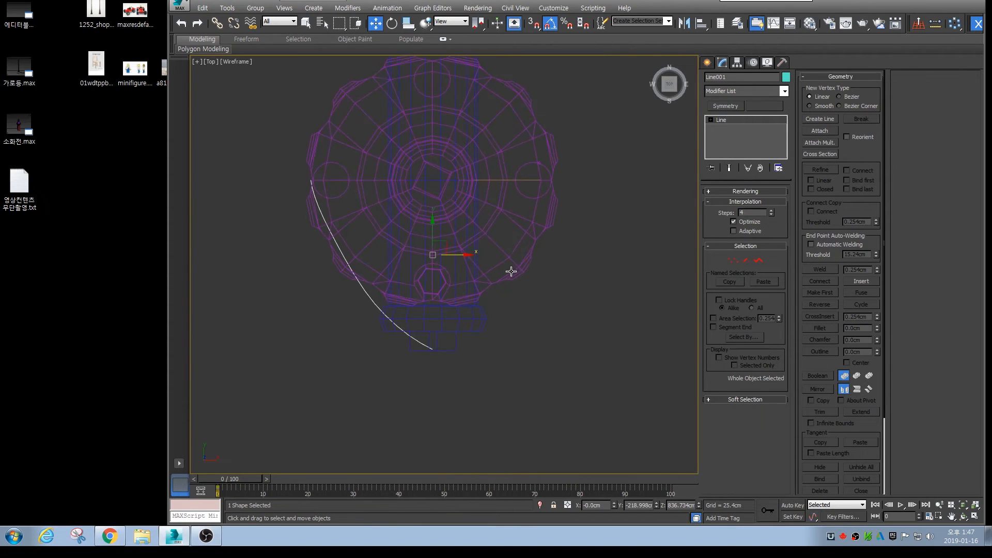
# Create a torus beside the flange's left edge in the Top view, about 84 cm Radius 1 and 25 cm Radius 2
pyautogui.click(706, 63)
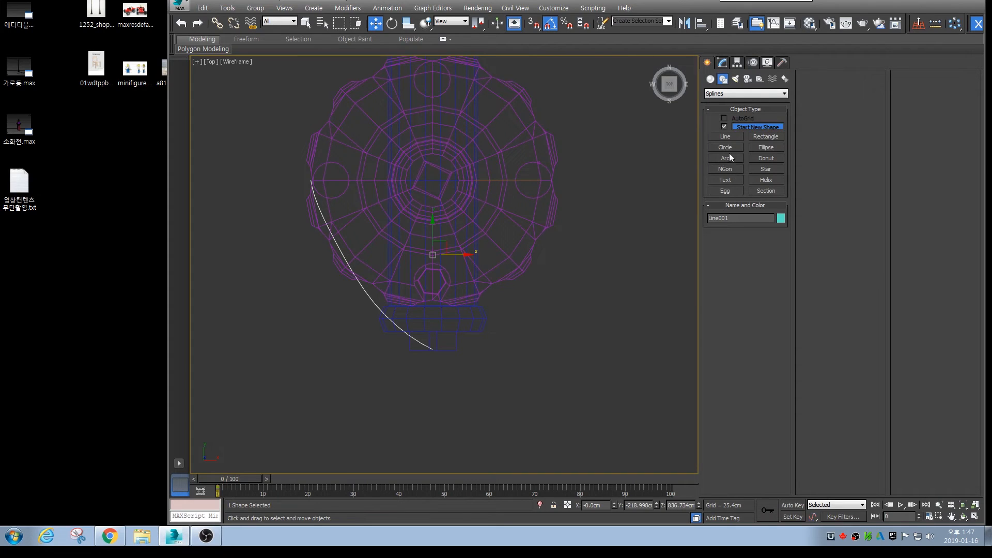
pyautogui.click(710, 78)
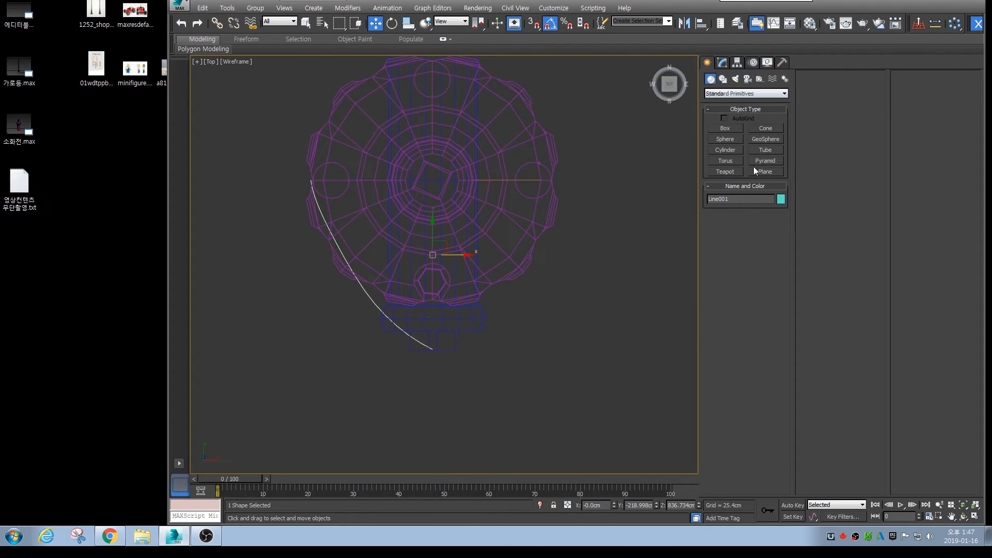
pyautogui.click(725, 161)
pyautogui.moveTo(359, 212); pyautogui.dragTo(475, 212, button='middle')
pyautogui.moveTo(410, 193); pyautogui.dragTo(423, 228)
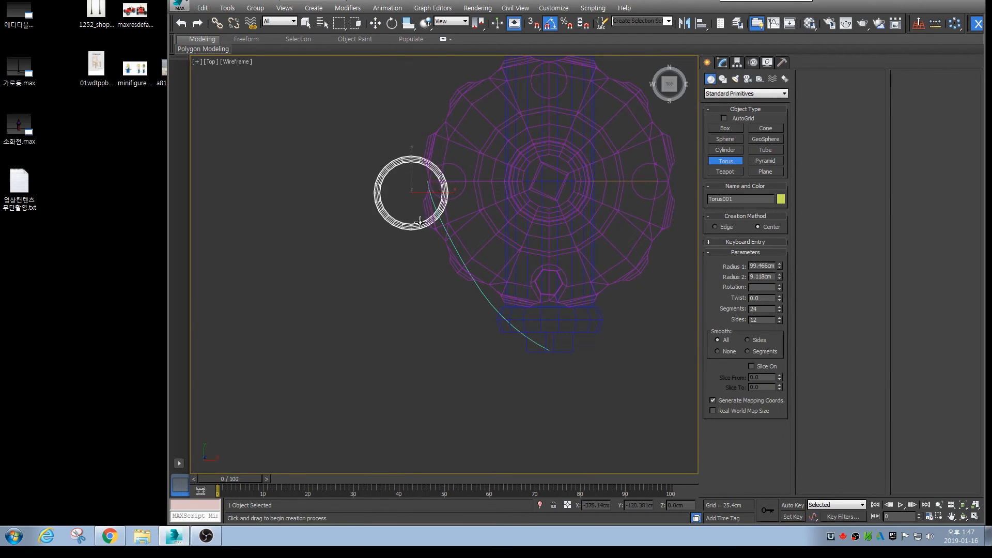
pyautogui.click(450, 260)
pyautogui.press('w')
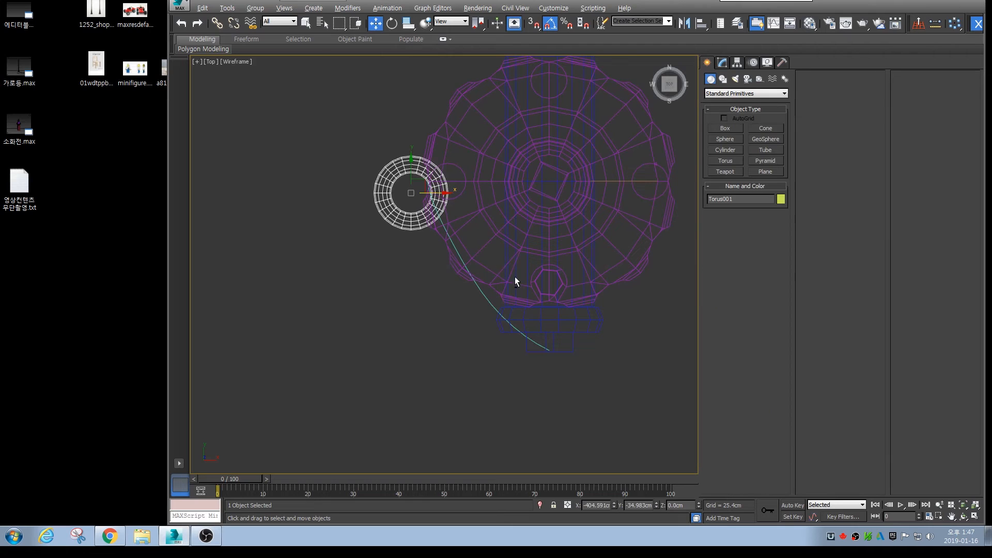
# Set the torus to 8 segments and 5 sides
pyautogui.hotkey('alt', 'w')
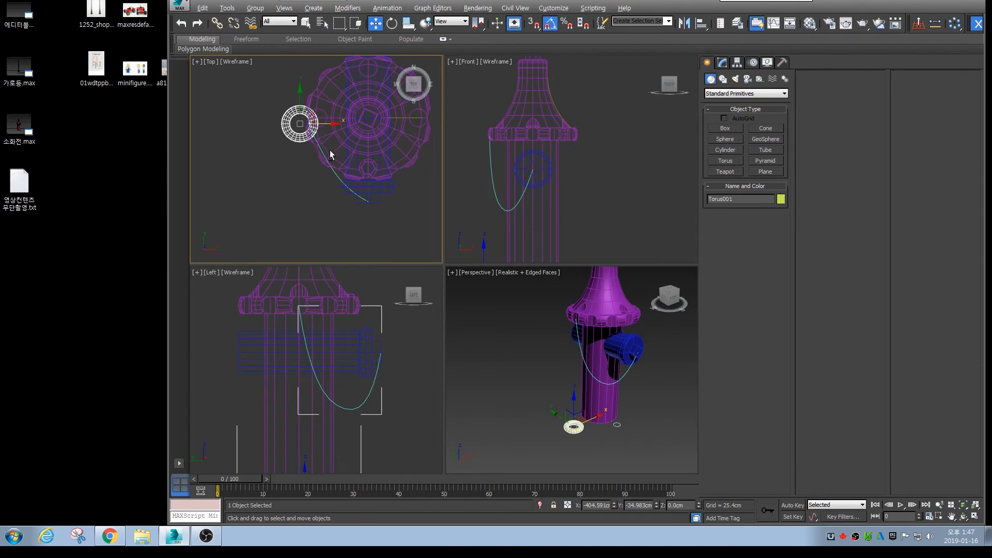
pyautogui.hotkey('alt', 'w')
pyautogui.scroll(5, 403, 218)
pyautogui.click(723, 62)
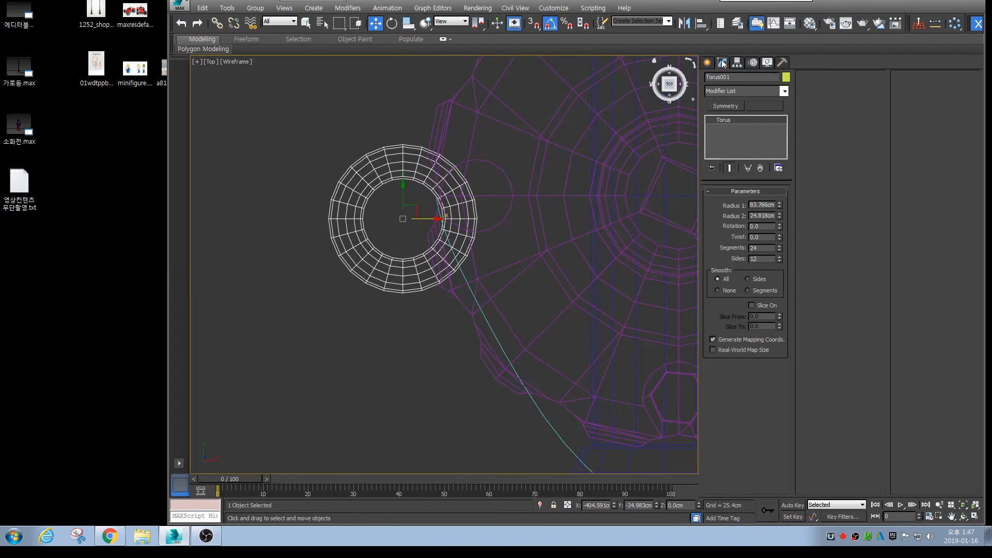
pyautogui.write('5')
pyautogui.press('Return')
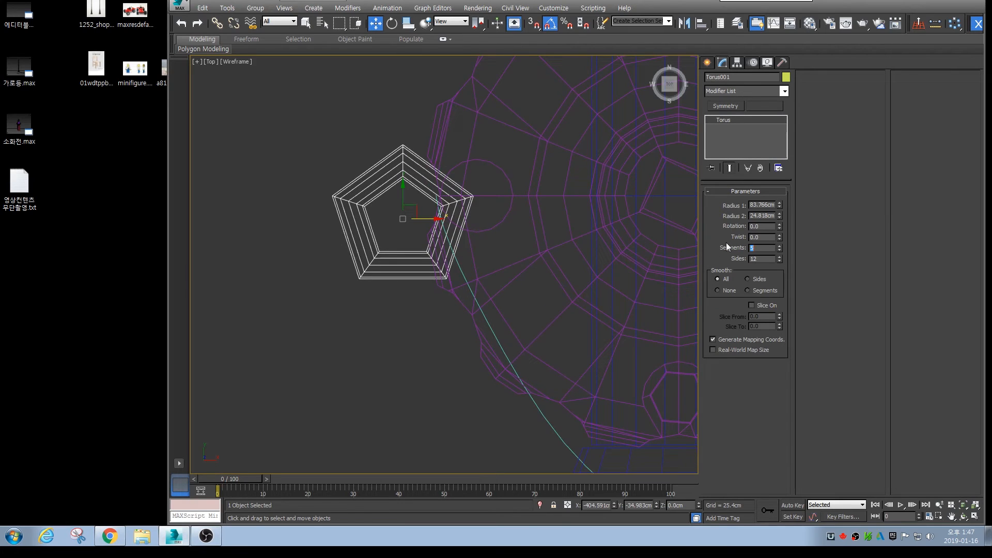
pyautogui.press('Return')
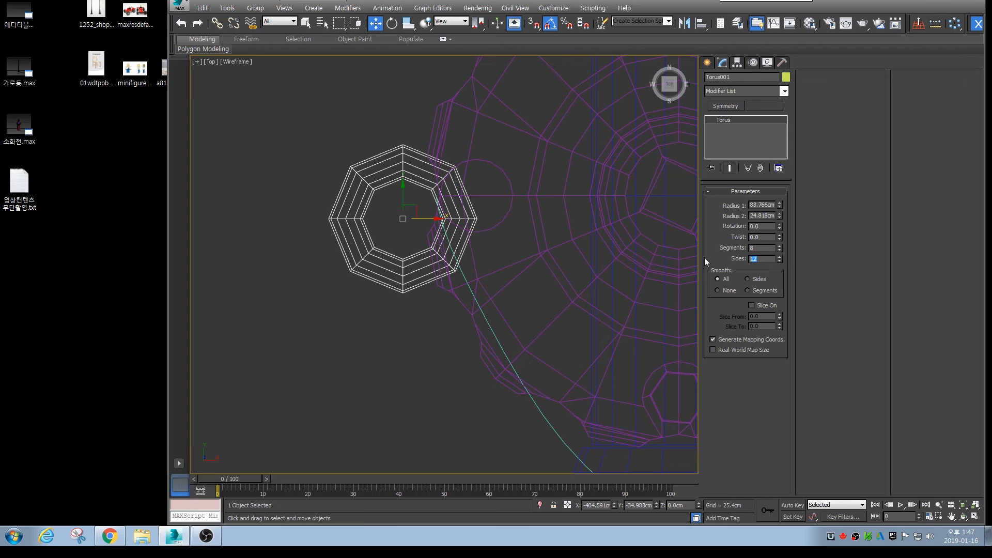
pyautogui.write('5')
pyautogui.press('Return')
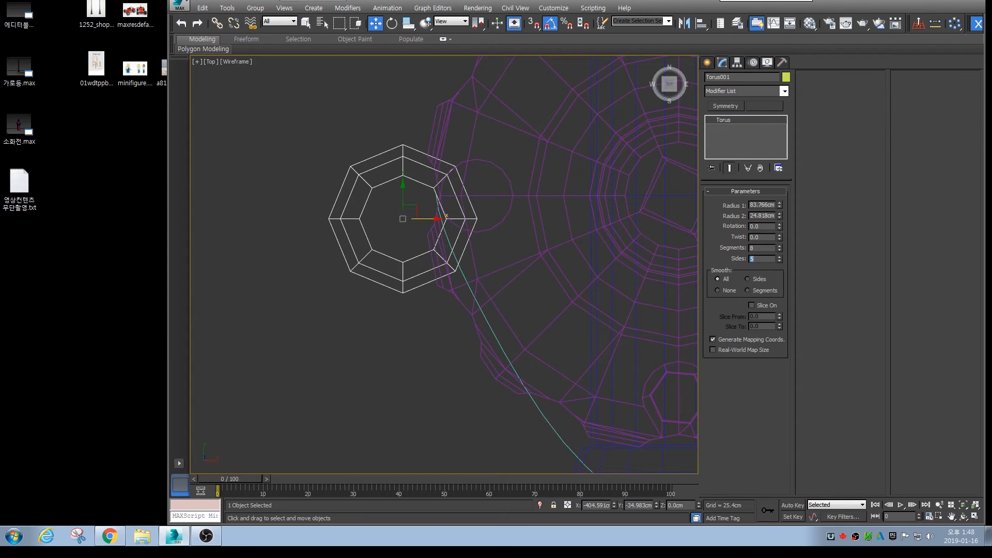
# Reduce the torus to about 46 cm Radius 1 and 9.4 cm Radius 2
pyautogui.moveTo(439, 231); pyautogui.dragTo(432, 216, button='middle')
pyautogui.hotkey('alt', 'w')
pyautogui.middleClick(534, 342)
pyautogui.hotkey('alt', 'w')
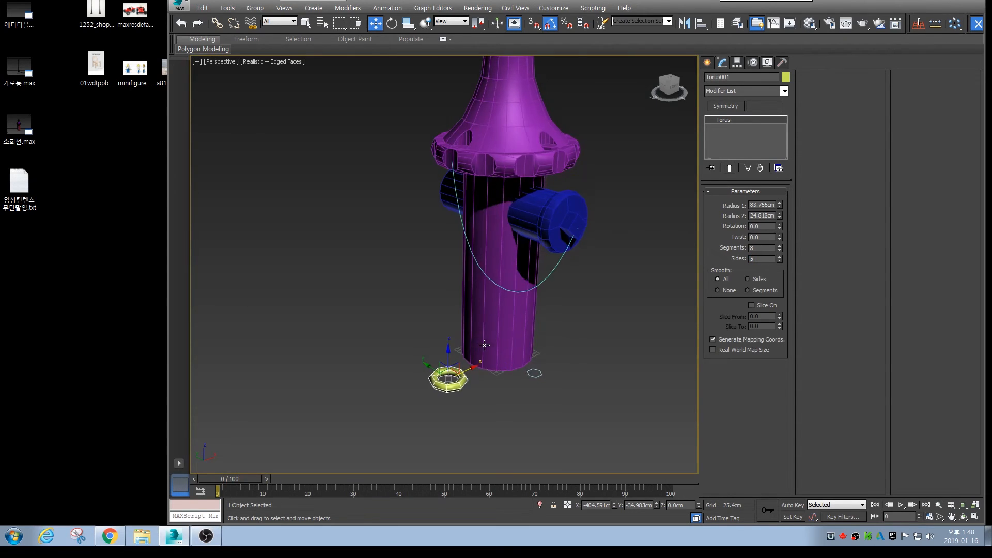
pyautogui.scroll(3, 459, 376)
pyautogui.moveTo(459, 376); pyautogui.dragTo(473, 361, button='middle')
pyautogui.scroll(2, 473, 361)
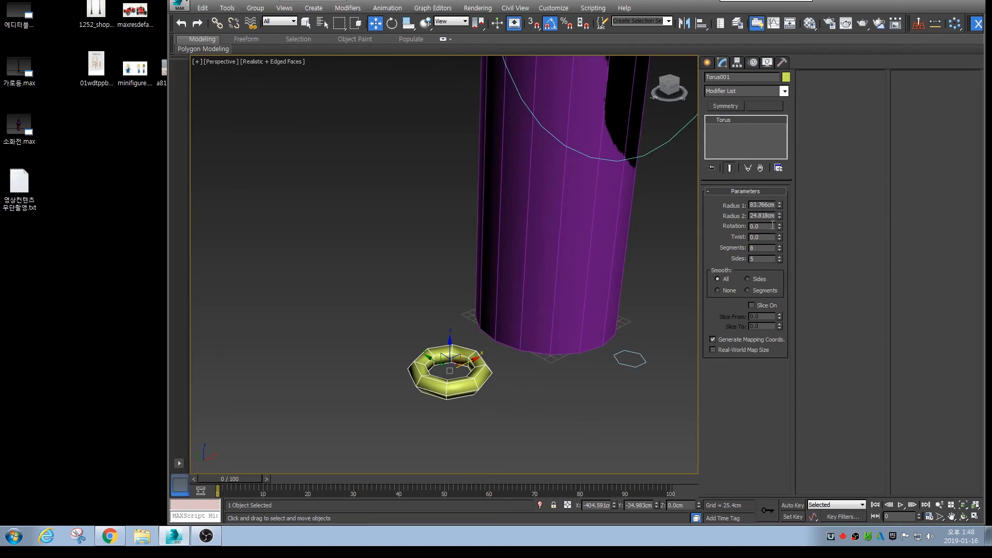
pyautogui.moveTo(780, 205); pyautogui.dragTo(778, 249)
pyautogui.hotkey('alt', 'w')
pyautogui.middleClick(339, 160)
pyautogui.hotkey('alt', 'w')
pyautogui.scroll(3, 342, 166)
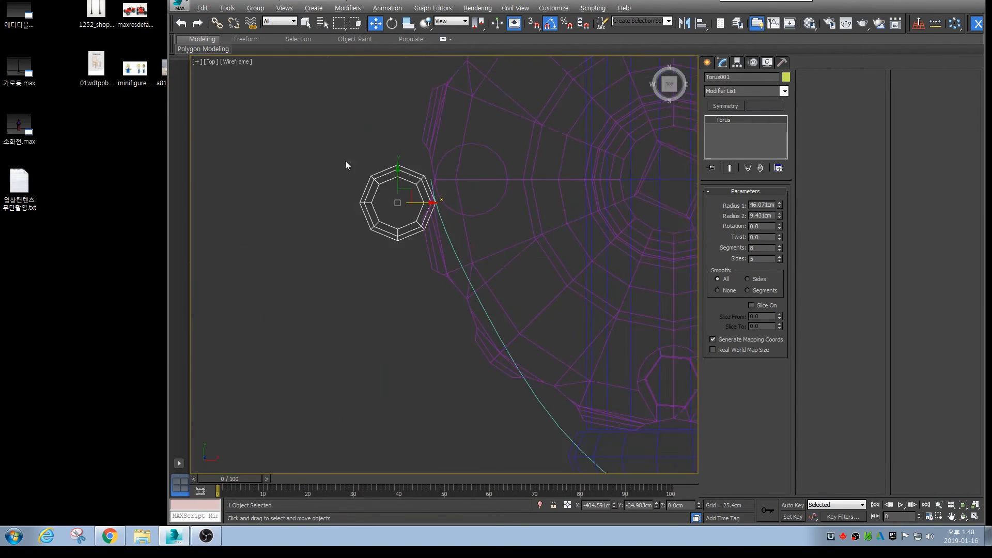
# Move the torus onto the spline's upper end and shrink it to about 24.3 cm Radius 1 and 4.1 cm Radius 2
pyautogui.moveTo(478, 275); pyautogui.dragTo(386, 224, button='middle')
pyautogui.moveTo(385, 237); pyautogui.dragTo(455, 217)
pyautogui.moveTo(780, 206); pyautogui.dragTo(780, 223)
pyautogui.scroll(3, 498, 262)
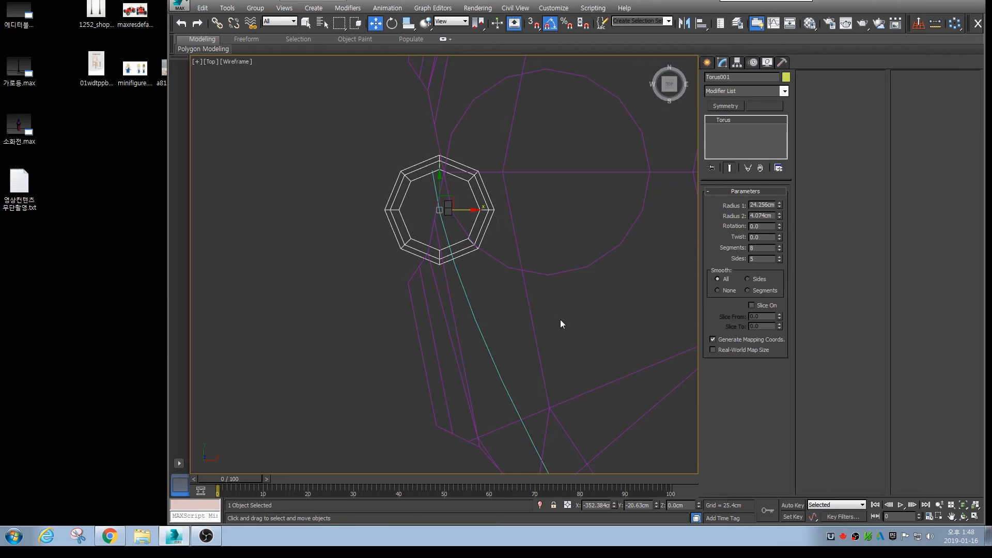
# Convert the torus to an Editable Poly and remove the cross-section edge loops at its left and right extremes
pyautogui.click(732, 202)
pyautogui.scroll(4, 496, 220)
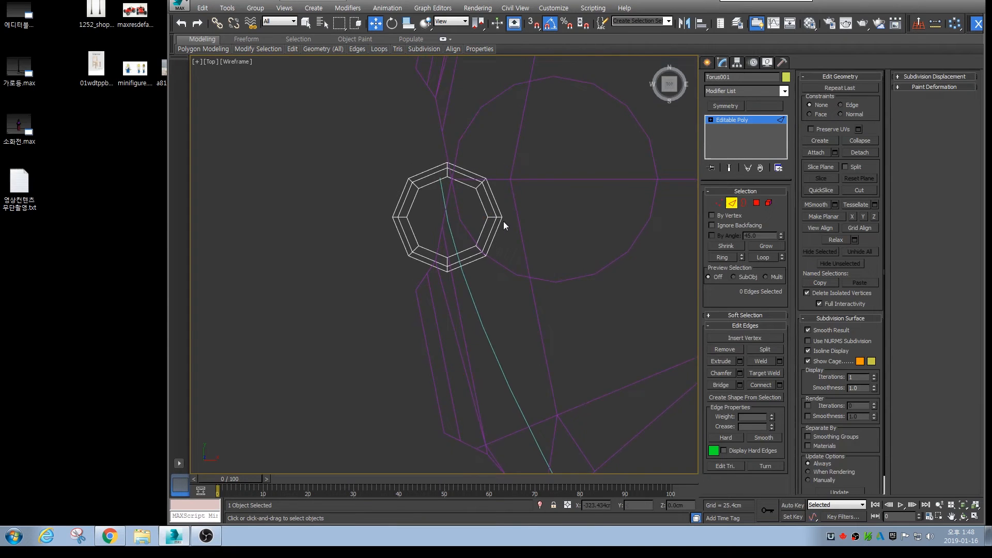
pyautogui.click(486, 216)
pyautogui.doubleClick(486, 215)
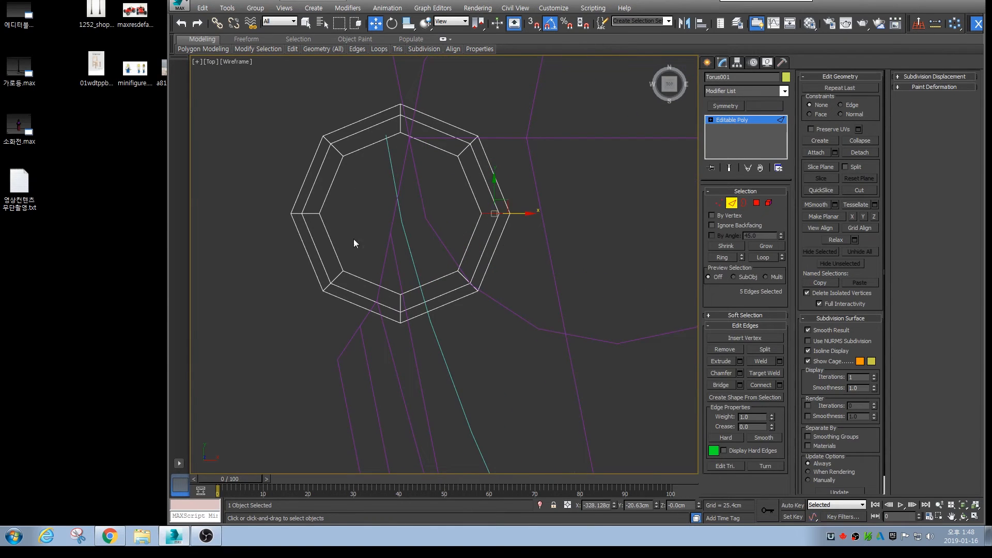
pyautogui.keyDown('ctrl'); pyautogui.doubleClick(311, 216); pyautogui.keyUp('ctrl')
pyautogui.hotkey('ctrl', 'BackSpace')
# Scale the vertices at the link's upper-right and lower-right corners slightly along the X axis
pyautogui.press('1')
pyautogui.moveTo(491, 126); pyautogui.dragTo(448, 170)
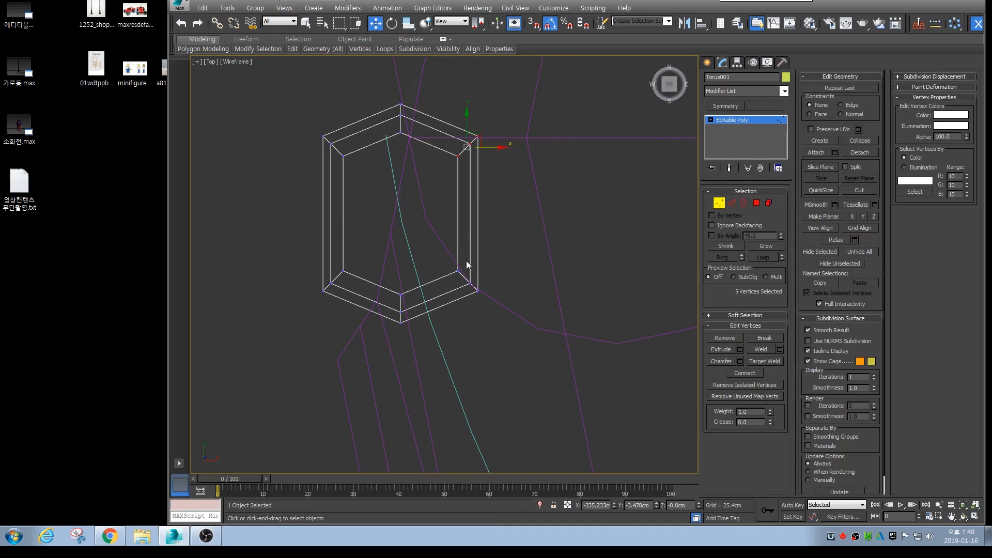
pyautogui.moveTo(480, 250); pyautogui.dragTo(453, 297)
pyautogui.press('r')
pyautogui.moveTo(506, 215); pyautogui.dragTo(514, 223)
# Leave vertex editing and examine the elongated chain link from several angles in the Perspective view
pyautogui.hotkey('alt', 'w')
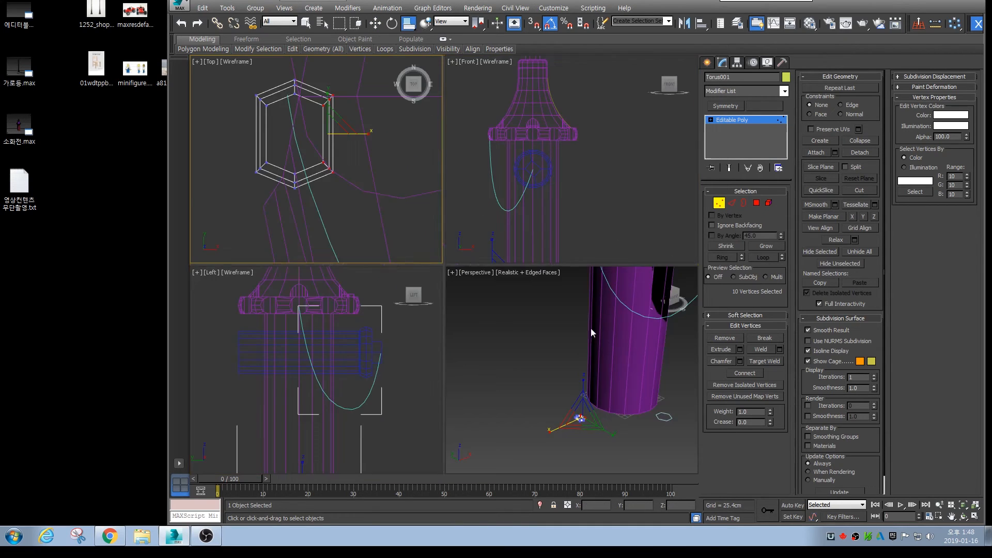
pyautogui.hotkey('alt', 'w')
pyautogui.press('z')
pyautogui.keyDown('alt'); pyautogui.moveTo(491, 330); pyautogui.dragTo(393, 283, button='middle'); pyautogui.keyUp('alt')
pyautogui.moveTo(481, 269)
pyautogui.keyDown('alt'); pyautogui.mouseDown(button='middle')
pyautogui.moveTo(436, 290)
pyautogui.moveTo(457, 286)
pyautogui.moveTo(503, 308)
pyautogui.moveTo(464, 324)
pyautogui.moveTo(459, 290)
pyautogui.moveTo(478, 260)
pyautogui.mouseUp(button='middle'); pyautogui.keyUp('alt')
pyautogui.click(719, 204)
pyautogui.moveTo(521, 197); pyautogui.dragTo(485, 194, button='middle')
pyautogui.scroll(-4, 489, 234)
pyautogui.press('w')
pyautogui.scroll(-2, 489, 234)
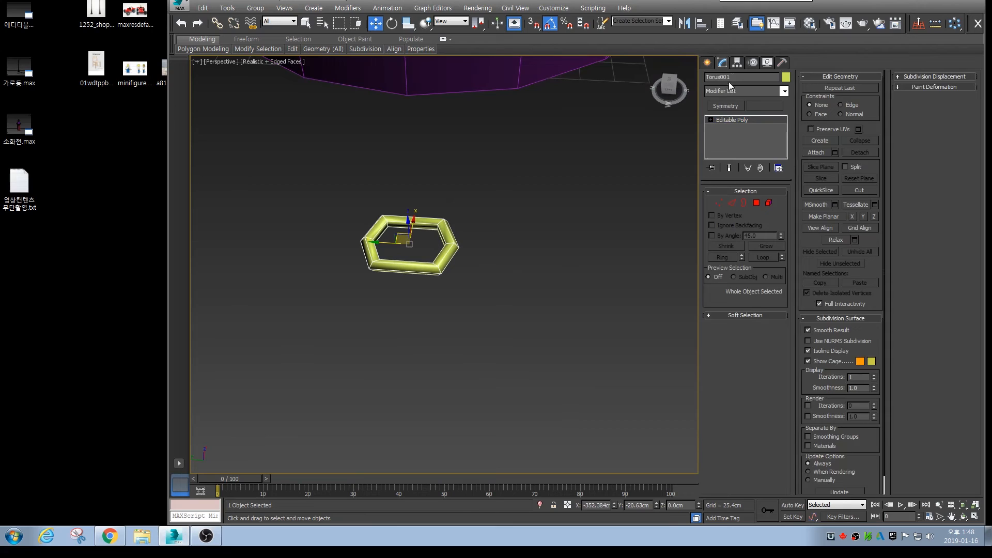
# Move only the link's pivot about 18 cm along Y to the end of the link
pyautogui.click(736, 62)
pyautogui.click(746, 128)
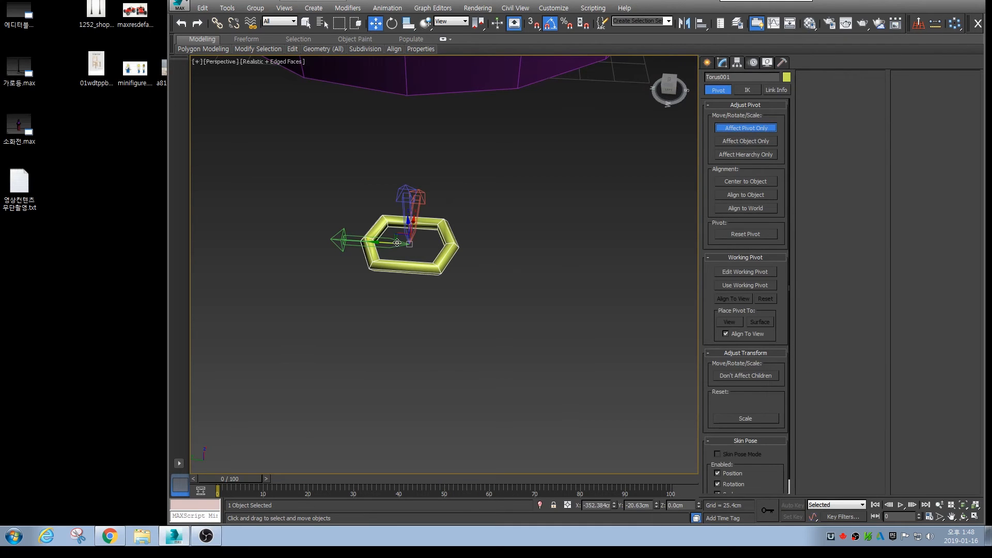
pyautogui.moveTo(381, 245); pyautogui.dragTo(348, 254)
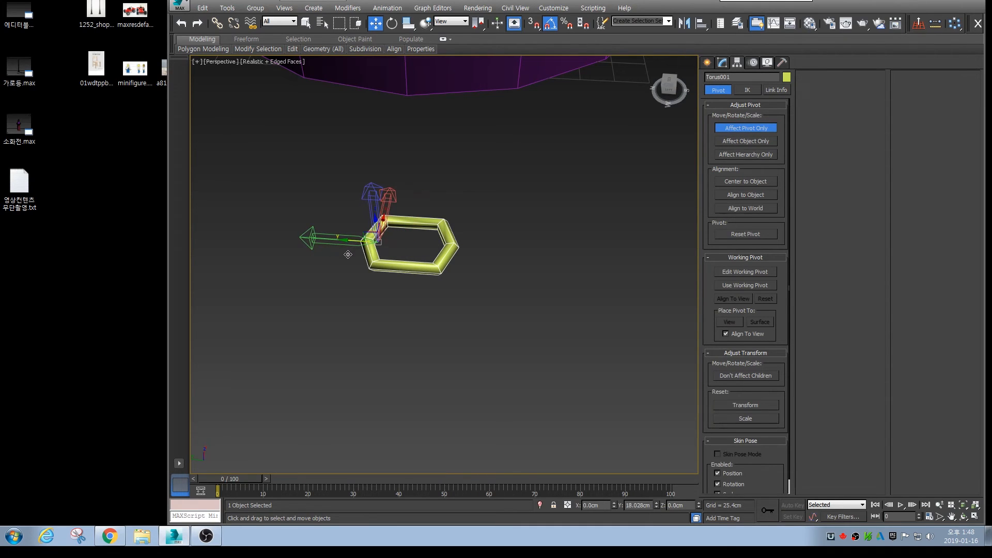
pyautogui.click(733, 129)
# Copy the link along Y so it interlocks with the first one, and rotate the copy around the chain's axis
pyautogui.moveTo(354, 240)
pyautogui.keyDown('shift'); pyautogui.mouseDown()
pyautogui.moveTo(431, 244)
pyautogui.moveTo(428, 360)
pyautogui.mouseUp(); pyautogui.keyUp('shift')
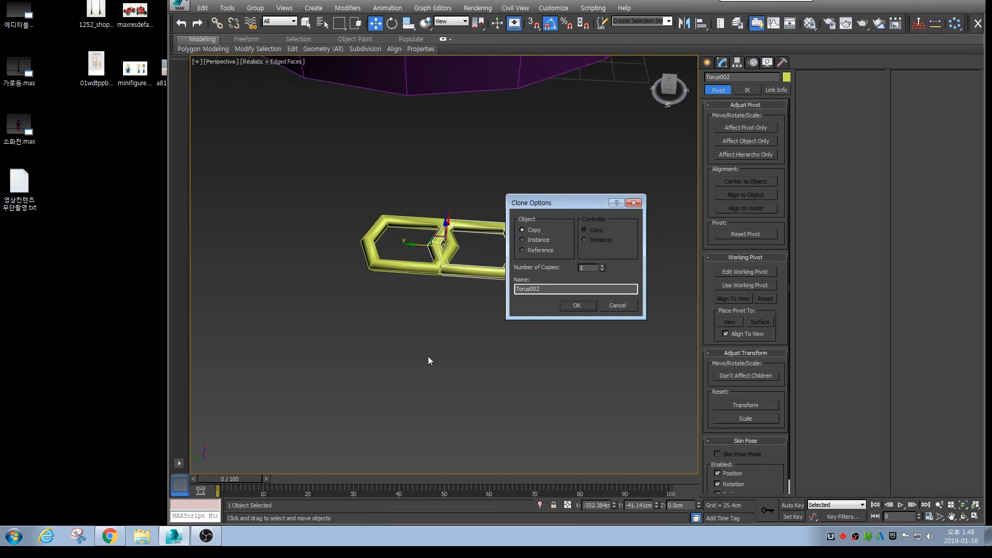
pyautogui.click(570, 304)
pyautogui.press('e')
pyautogui.moveTo(447, 251); pyautogui.dragTo(421, 247)
# Copy the two interlocked links along Y to extend the chain to four, and rotate the copied pair
pyautogui.press('w')
pyautogui.moveTo(404, 312); pyautogui.dragTo(492, 253)
pyautogui.scroll(-2, 492, 253)
pyautogui.moveTo(492, 252); pyautogui.dragTo(448, 254, button='middle')
pyautogui.keyDown('shift'); pyautogui.moveTo(377, 253); pyautogui.dragTo(465, 269); pyautogui.keyUp('shift')
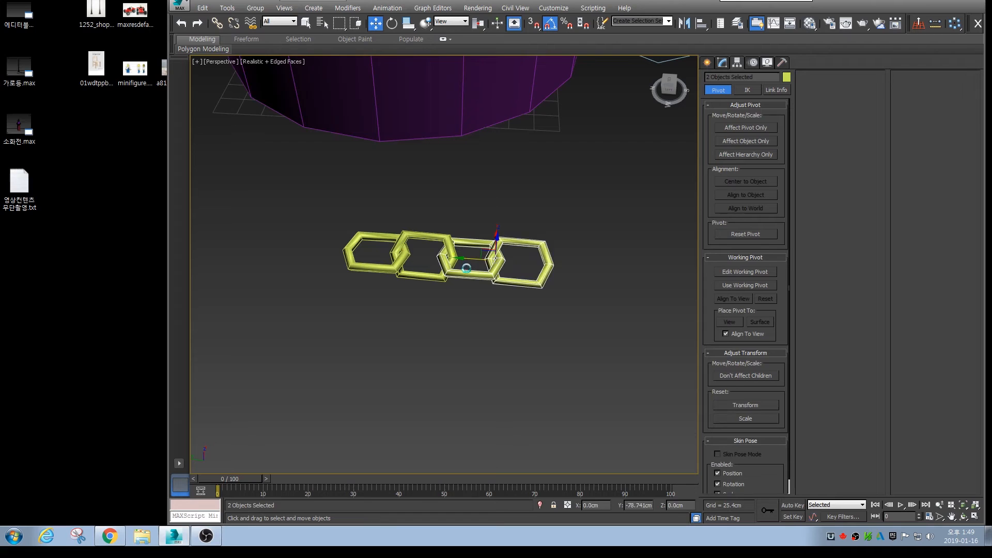
pyautogui.click(579, 307)
pyautogui.press('e')
pyautogui.moveTo(496, 252); pyautogui.dragTo(496, 259)
# Copy the four links along Y to make an eight-link chain, turning the copies around the chain's axis
pyautogui.moveTo(317, 209); pyautogui.dragTo(509, 288)
pyautogui.moveTo(509, 288); pyautogui.dragTo(464, 282, button='middle')
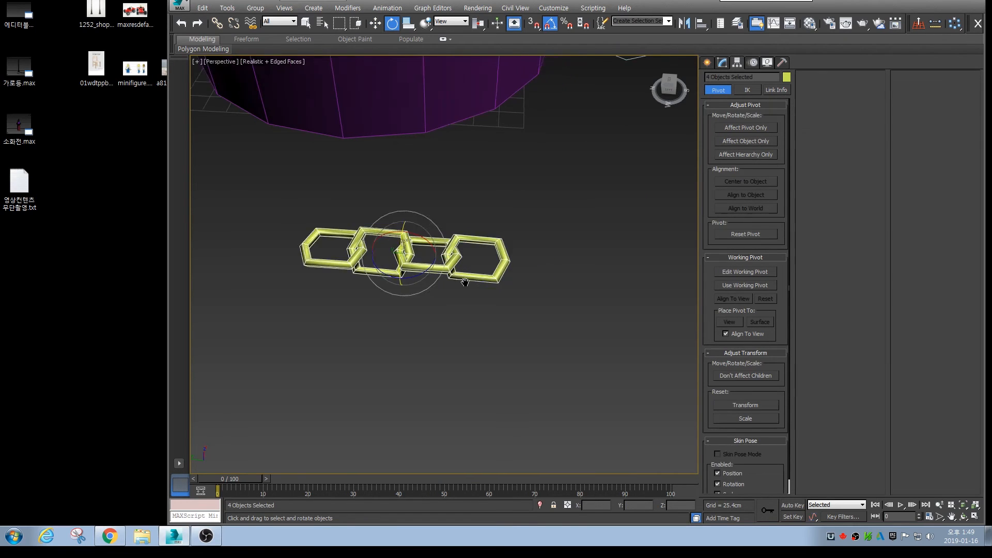
pyautogui.scroll(-2, 423, 279)
pyautogui.press('w')
pyautogui.moveTo(385, 262)
pyautogui.keyDown('shift'); pyautogui.mouseDown()
pyautogui.moveTo(537, 267)
pyautogui.moveTo(539, 248)
pyautogui.mouseUp(); pyautogui.keyUp('shift')
pyautogui.click(563, 308)
pyautogui.press('e')
# Copy the eight links along Y to make a sixteen-link chain, and turn the copied links around its axis
pyautogui.moveTo(319, 234); pyautogui.dragTo(571, 305)
pyautogui.moveTo(545, 304); pyautogui.dragTo(471, 303, button='middle')
pyautogui.scroll(-3, 470, 303)
pyautogui.press('w')
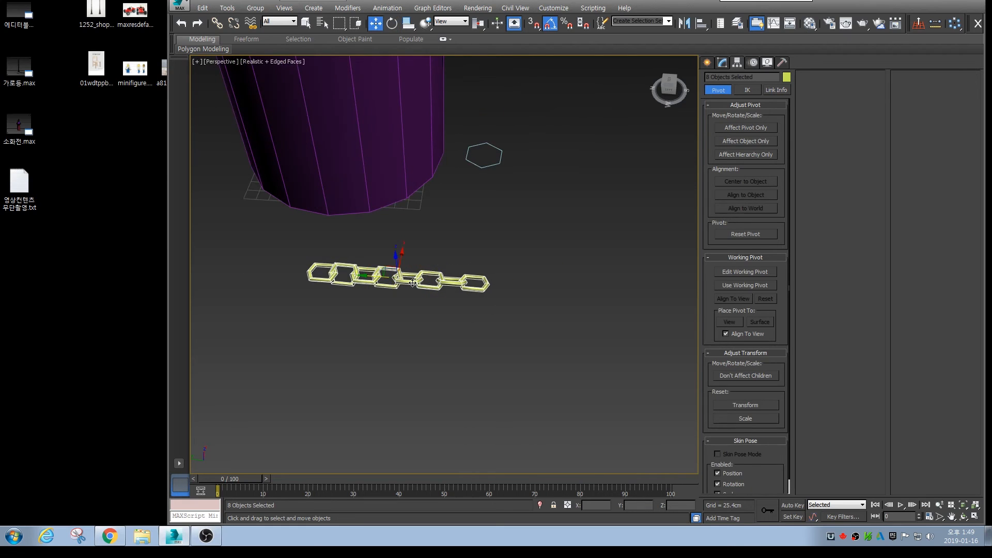
pyautogui.moveTo(379, 277)
pyautogui.keyDown('shift'); pyautogui.mouseDown()
pyautogui.moveTo(557, 290)
pyautogui.moveTo(394, 284)
pyautogui.mouseUp(); pyautogui.keyUp('shift')
pyautogui.click(576, 305)
pyautogui.press('e')
# Copy all sixteen links along the chain's length to extend it to 32 links
pyautogui.scroll(-2, 306, 264)
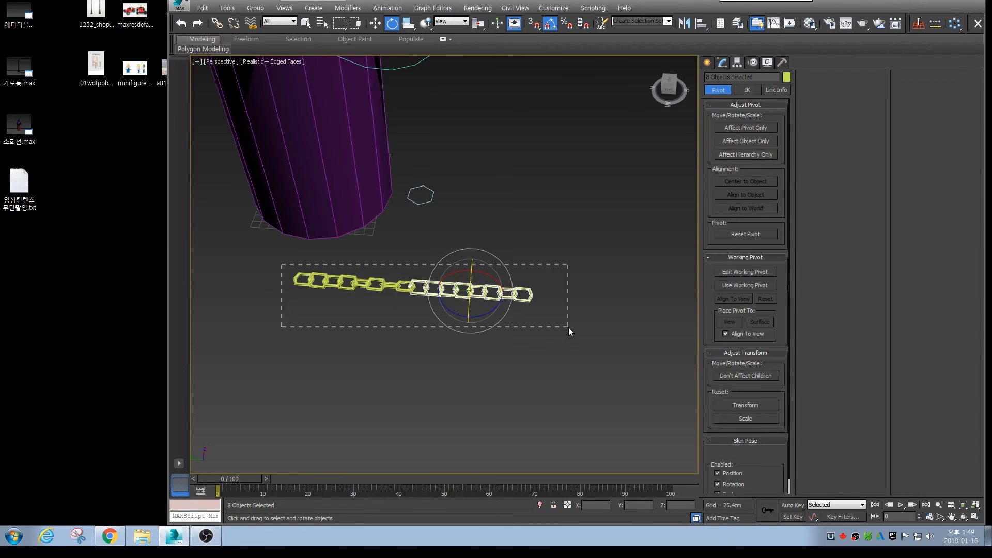
pyautogui.moveTo(567, 331); pyautogui.dragTo(568, 331)
pyautogui.press('w')
pyautogui.keyDown('shift'); pyautogui.moveTo(388, 288); pyautogui.dragTo(624, 321); pyautogui.keyUp('shift')
pyautogui.click(591, 305)
# Copy all 32 links along the chain's length to extend it to 64 links
pyautogui.scroll(-2, 454, 307)
pyautogui.moveTo(268, 270); pyautogui.dragTo(624, 340)
pyautogui.keyDown('shift'); pyautogui.moveTo(400, 287); pyautogui.dragTo(679, 310); pyautogui.keyUp('shift')
pyautogui.click(588, 306)
pyautogui.moveTo(588, 305); pyautogui.dragTo(412, 285, button='middle')
pyautogui.scroll(2, 412, 282)
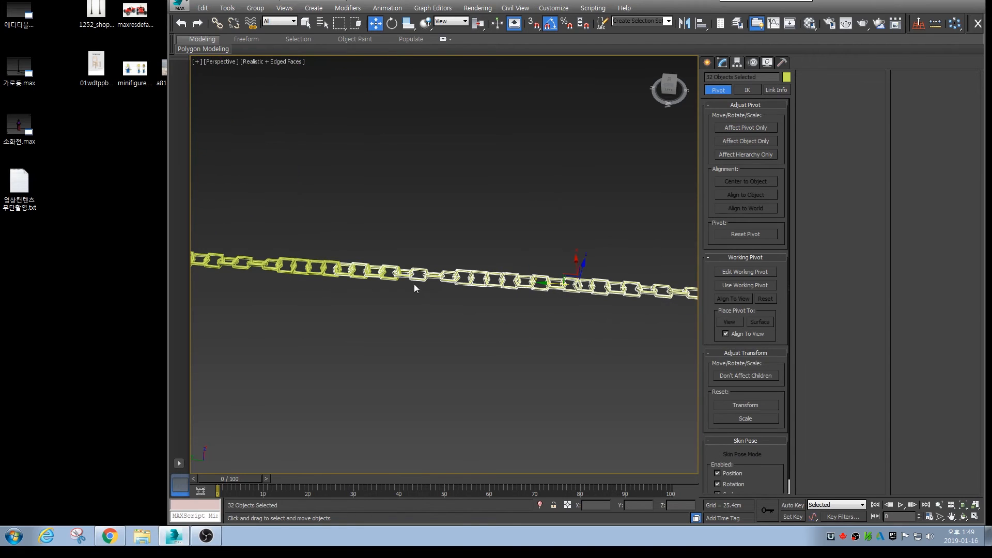
# Rotate the 32 newly copied links slightly around the chain's axis
pyautogui.moveTo(348, 297); pyautogui.dragTo(412, 311)
pyautogui.press('e')
pyautogui.moveTo(652, 300); pyautogui.dragTo(652, 284)
pyautogui.scroll(-4, 451, 295)
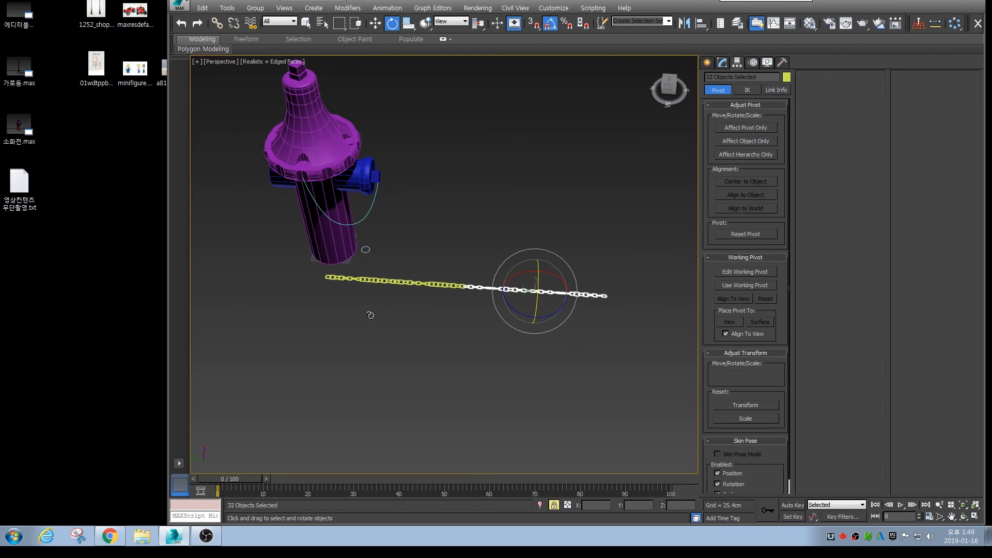
# Select all 64 chain links and isolate them in the Perspective view
pyautogui.moveTo(310, 315); pyautogui.dragTo(541, 352)
pyautogui.moveTo(627, 286); pyautogui.dragTo(631, 277)
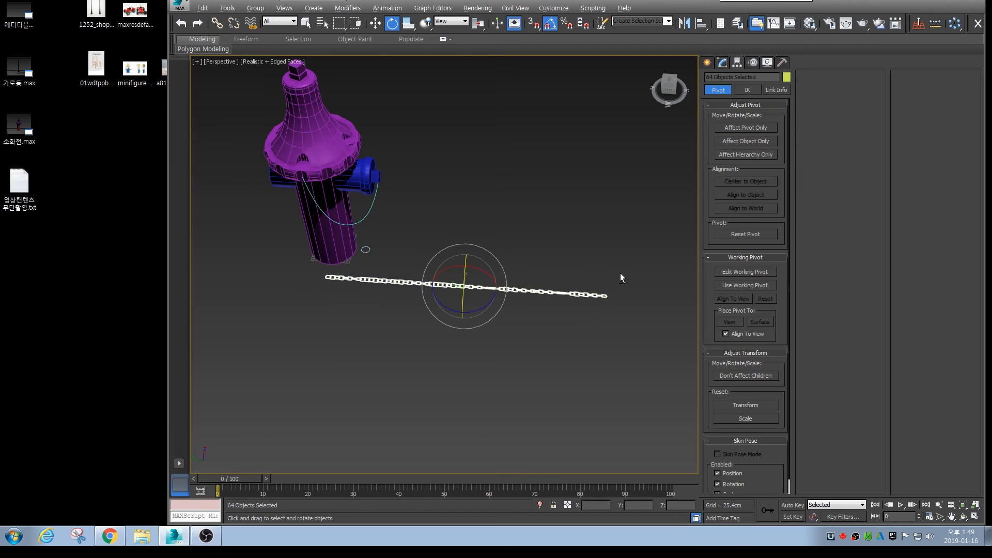
pyautogui.hotkey('alt', 'q')
pyautogui.keyDown('alt'); pyautogui.moveTo(458, 324); pyautogui.dragTo(436, 341, button='middle'); pyautogui.keyUp('alt')
pyautogui.click(399, 338)
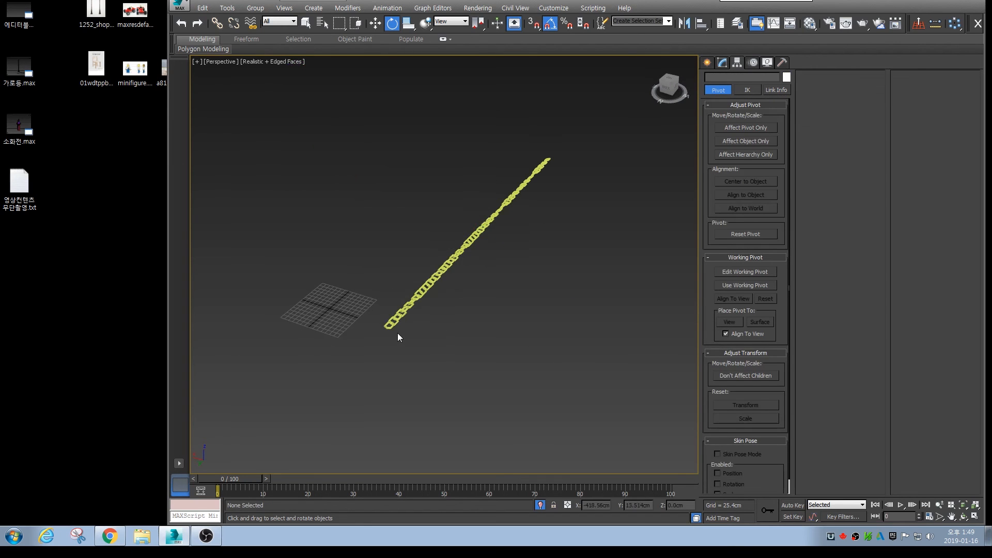
# Attach all the other links, Torus002 to Torus064, to the first link to form one chain object
pyautogui.click(388, 326)
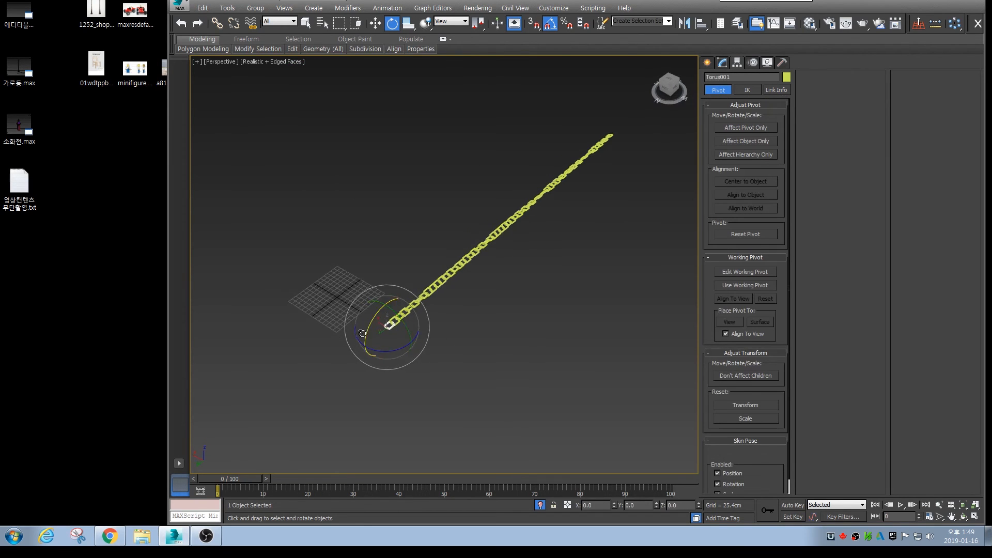
pyautogui.click(722, 63)
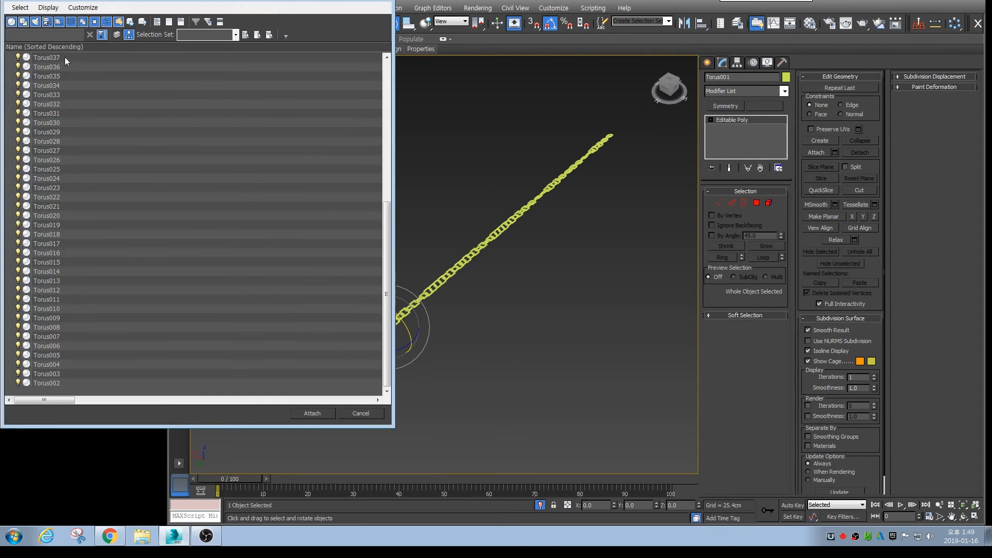
pyautogui.click(64, 57)
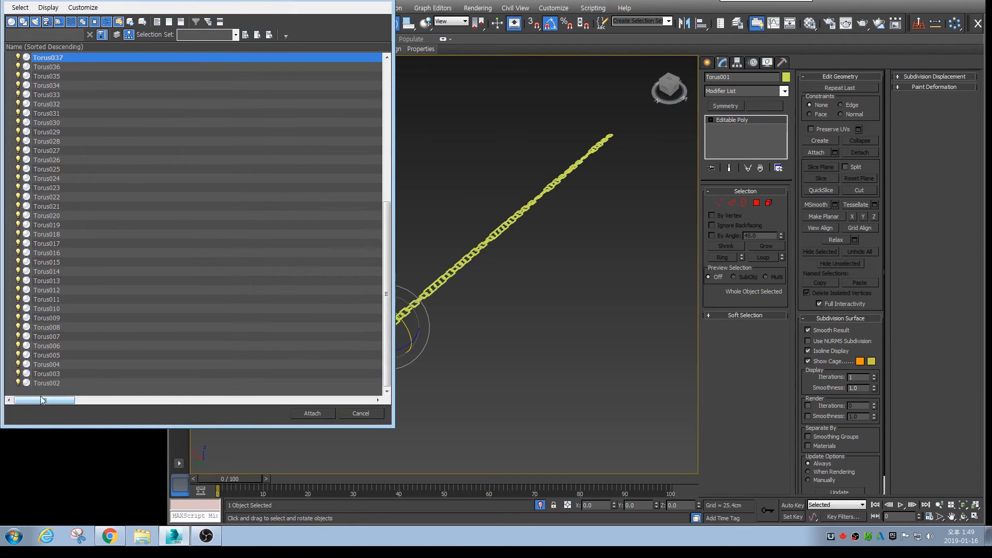
pyautogui.click(51, 384)
pyautogui.moveTo(386, 294); pyautogui.dragTo(405, 105)
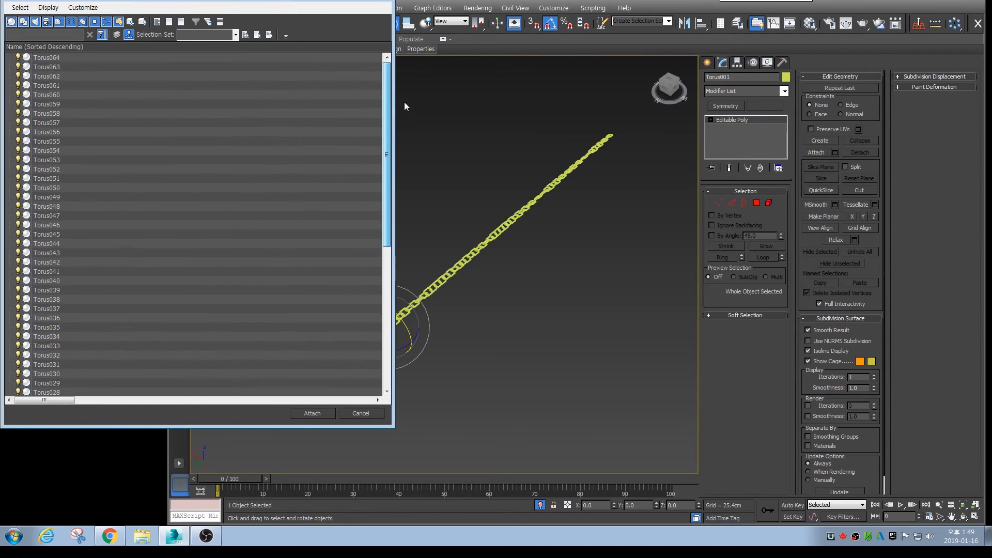
pyautogui.keyDown('shift'); pyautogui.click(66, 58); pyautogui.keyUp('shift')
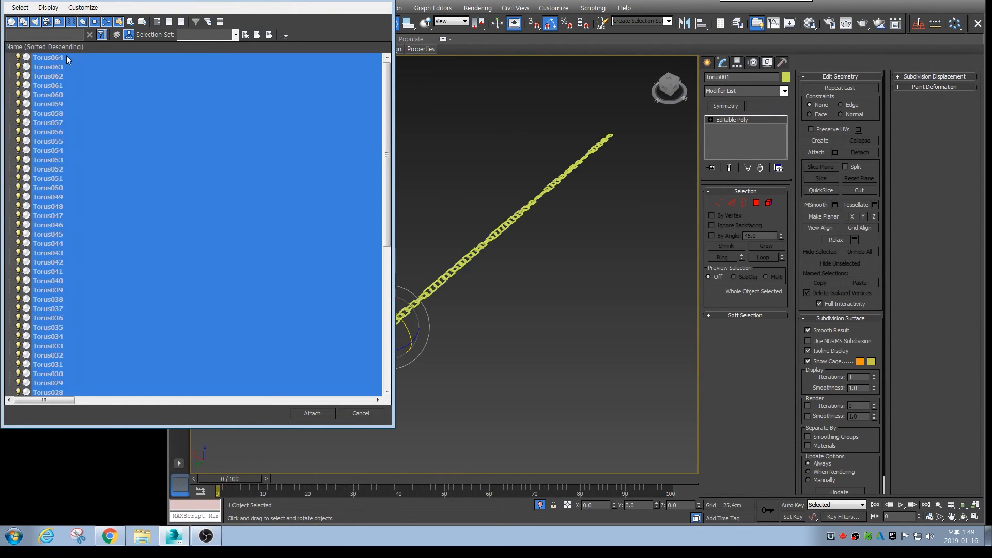
pyautogui.click(317, 411)
pyautogui.scroll(5, 448, 271)
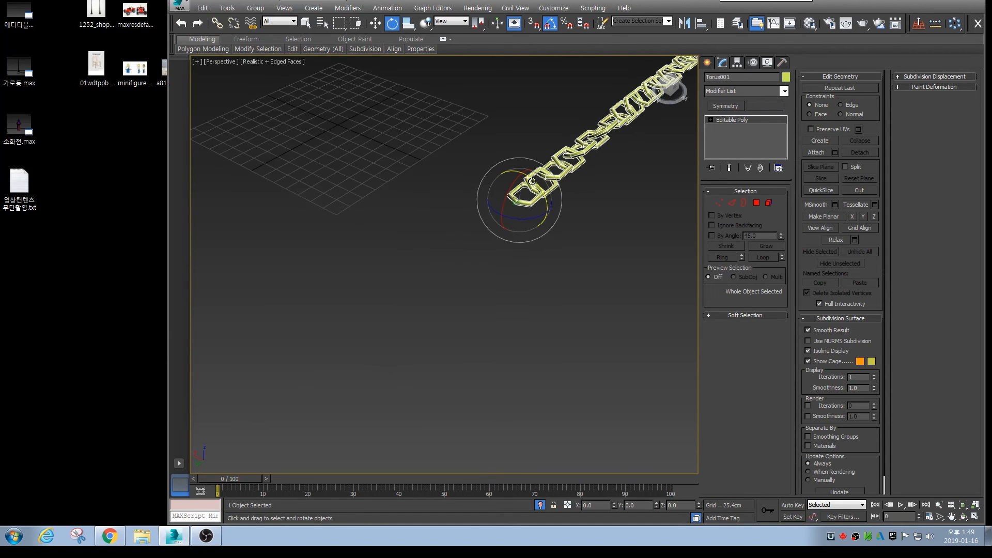
# End the chain's isolation to bring the hydrant back and check the chain's scale values in the Scale Transform Type-In
pyautogui.moveTo(510, 211); pyautogui.dragTo(478, 287, button='middle')
pyautogui.scroll(-8, 527, 284)
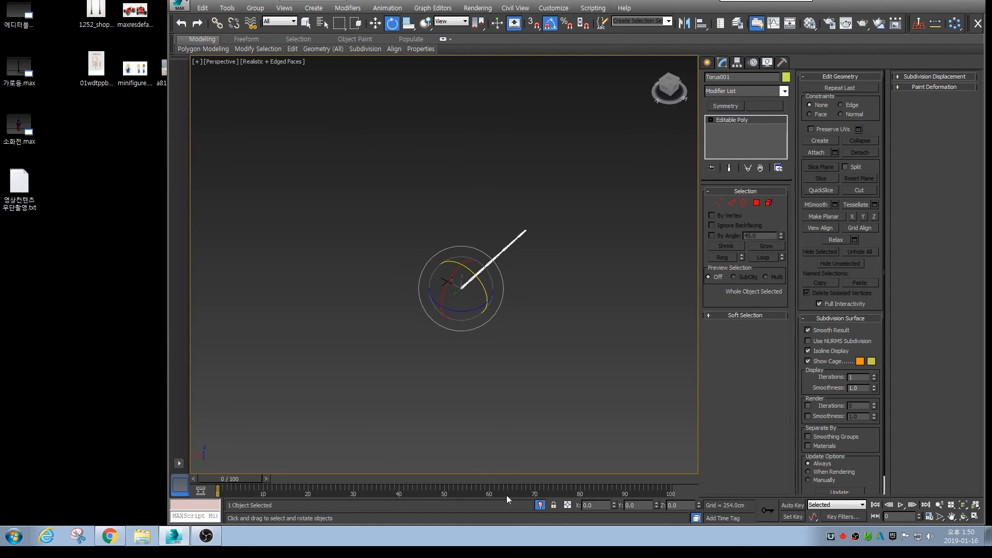
pyautogui.click(541, 506)
pyautogui.click(413, 26)
pyautogui.rightClick(413, 25)
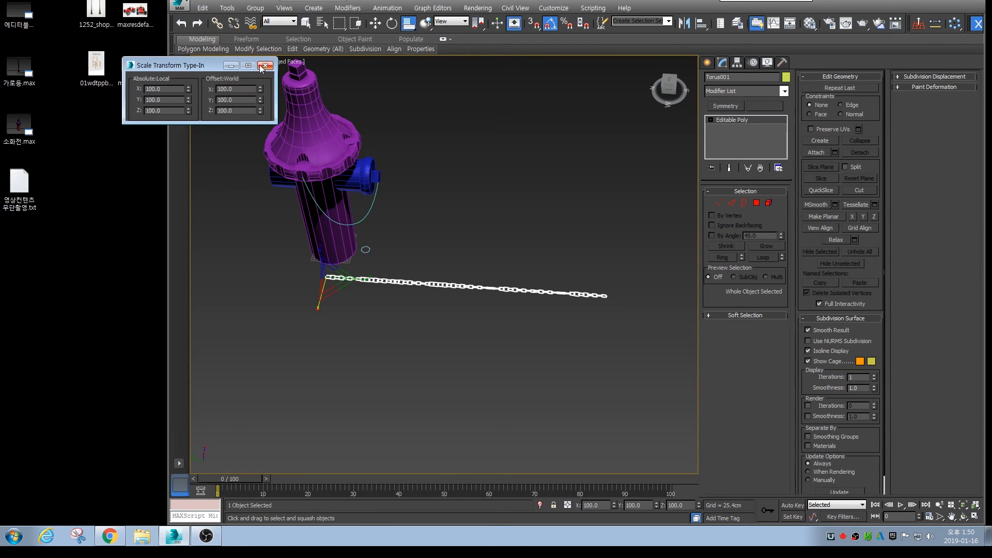
pyautogui.click(782, 63)
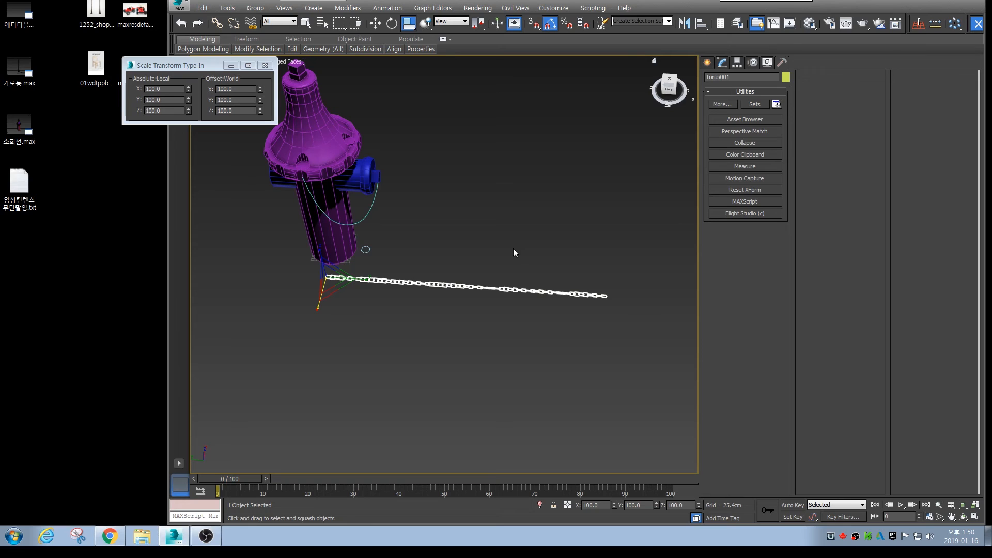
pyautogui.click(266, 66)
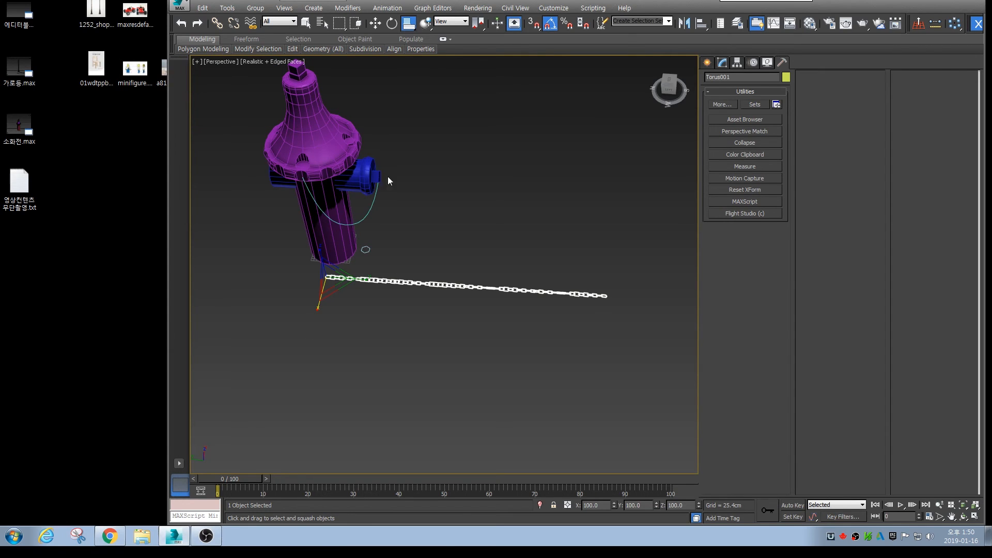
# Apply the PathDeform (WSM) modifier to the attached chain object
pyautogui.scroll(3, 346, 207)
pyautogui.keyDown('alt'); pyautogui.moveTo(346, 207); pyautogui.dragTo(369, 219, button='middle'); pyautogui.keyUp('alt')
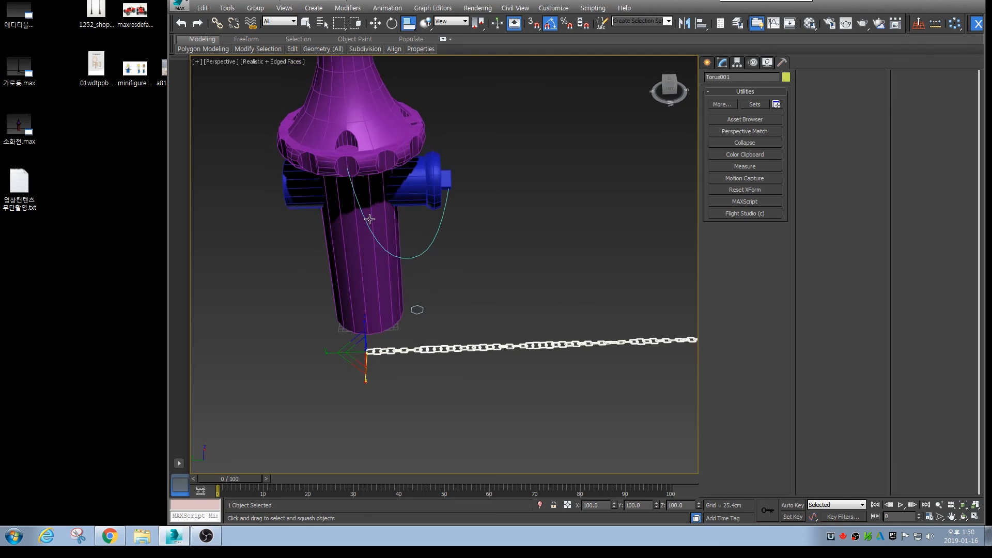
pyautogui.click(413, 257)
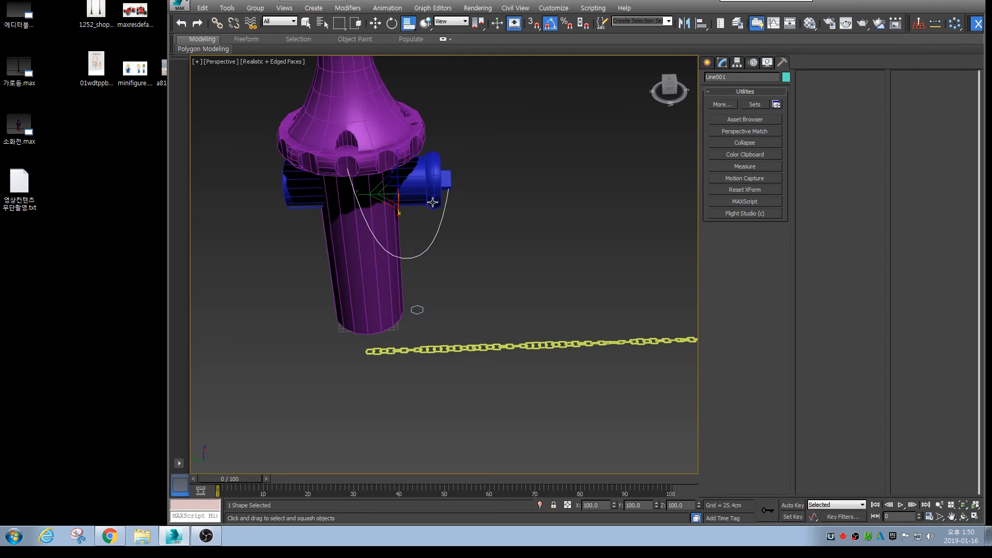
pyautogui.click(373, 353)
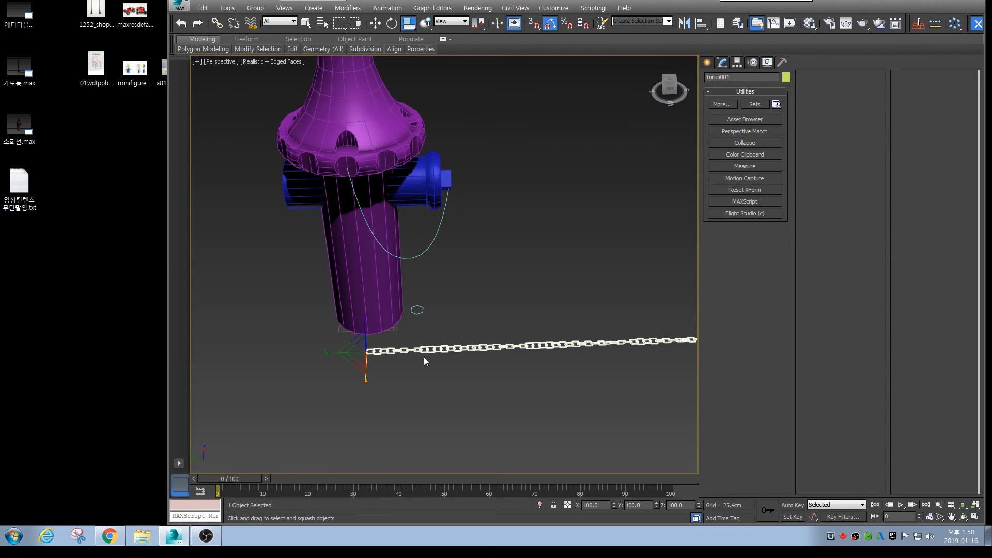
pyautogui.moveTo(410, 23); pyautogui.dragTo(409, 23)
pyautogui.click(376, 24)
pyautogui.moveTo(442, 332); pyautogui.dragTo(394, 304, button='middle')
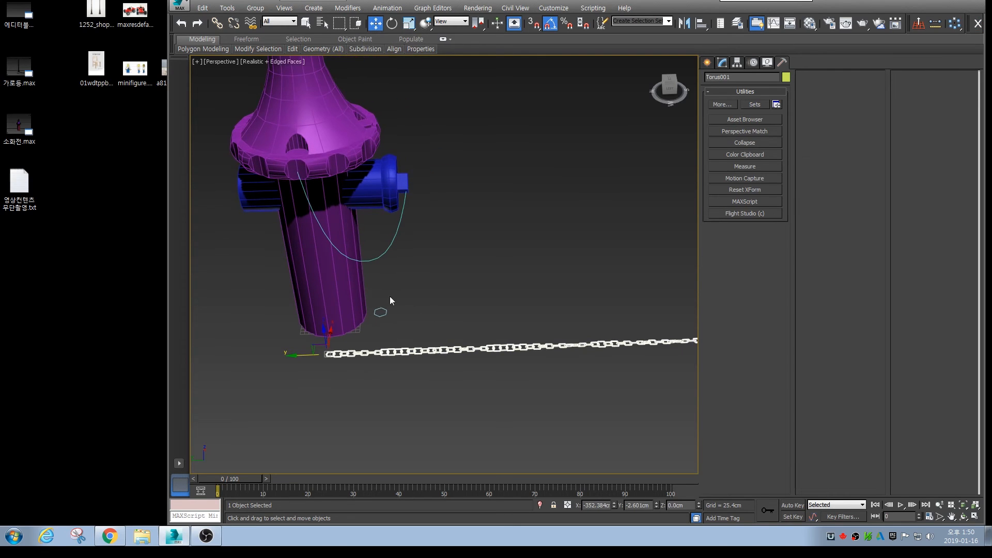
pyautogui.click(722, 63)
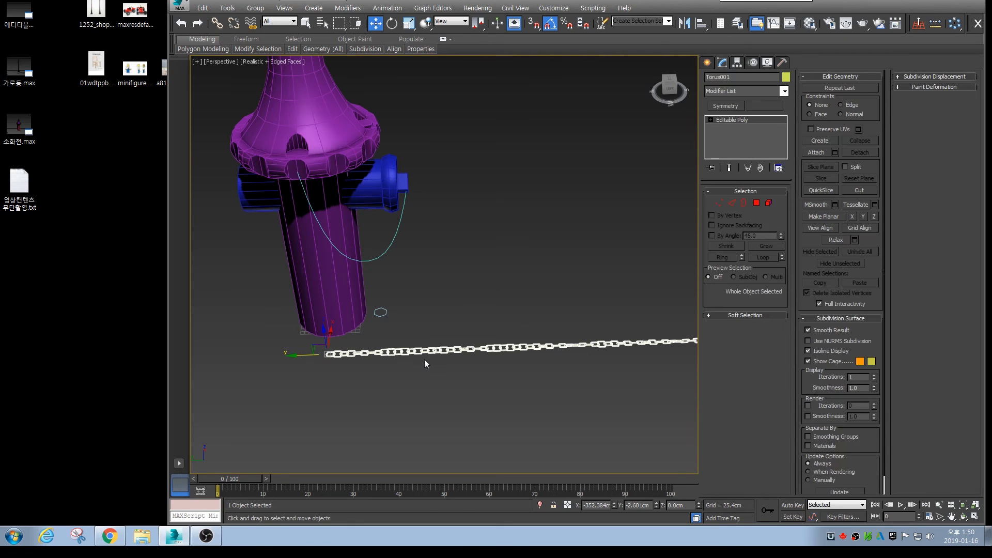
pyautogui.click(754, 91)
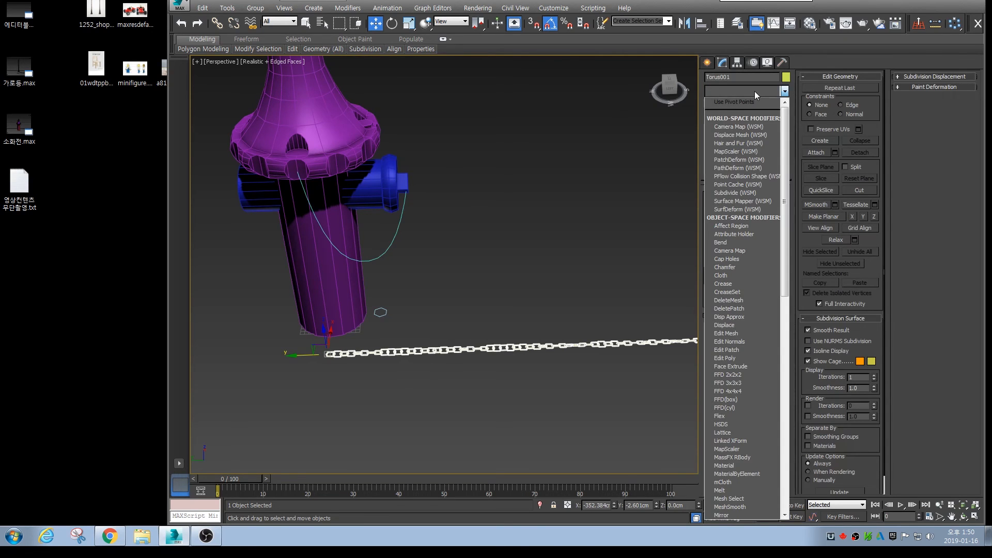
pyautogui.press('p')
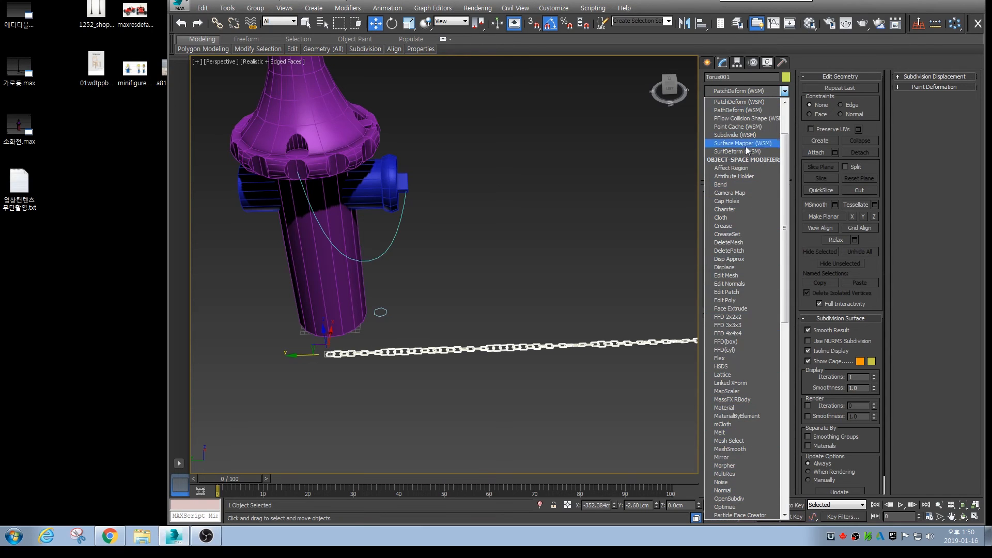
pyautogui.click(744, 110)
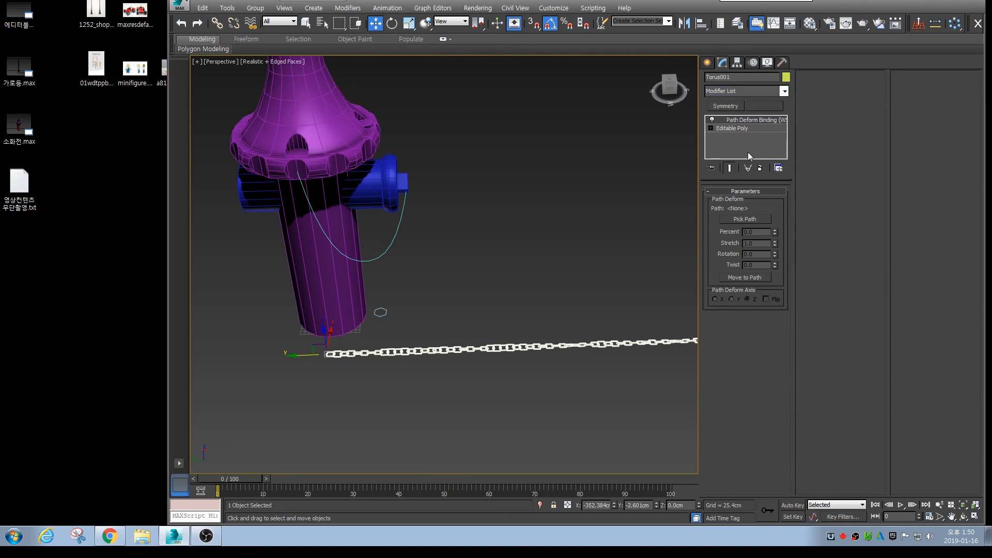
# Pick the hanging spline Line001 as the chain's deform path and move the chain onto it
pyautogui.click(755, 220)
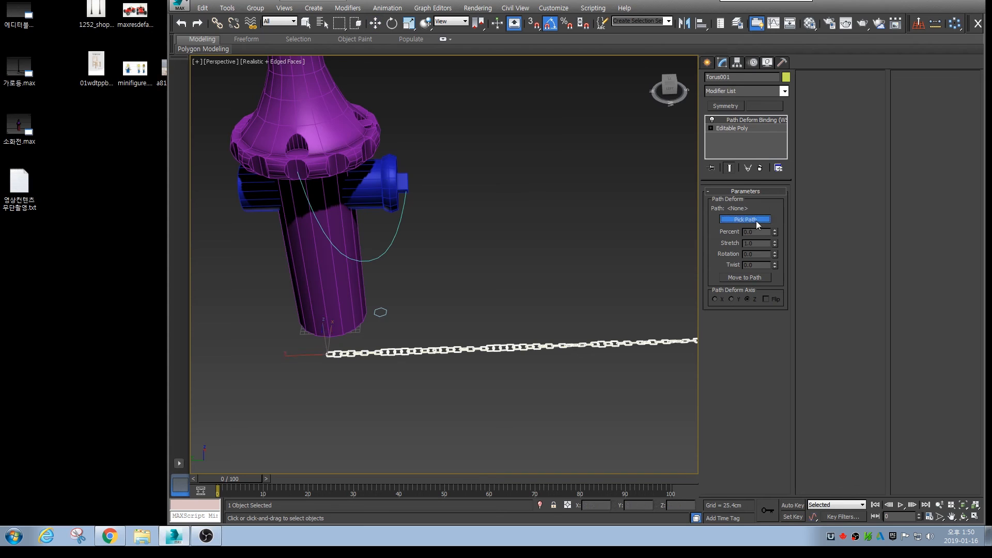
pyautogui.click(382, 253)
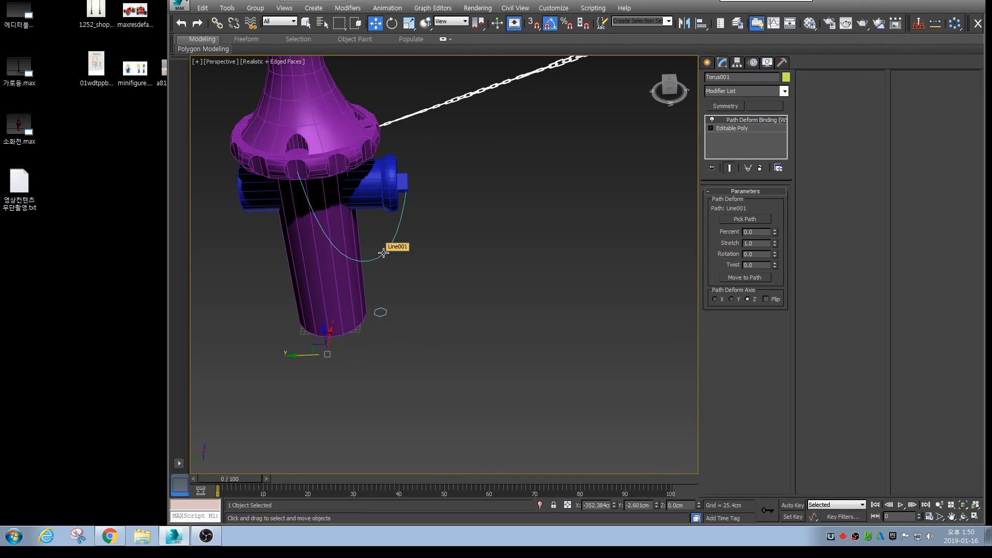
pyautogui.scroll(-3, 517, 235)
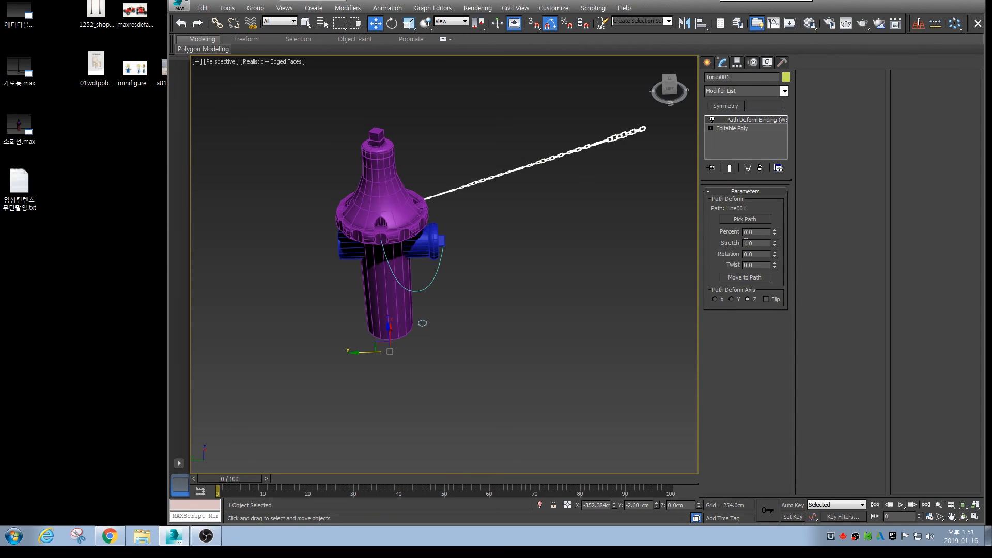
pyautogui.click(739, 278)
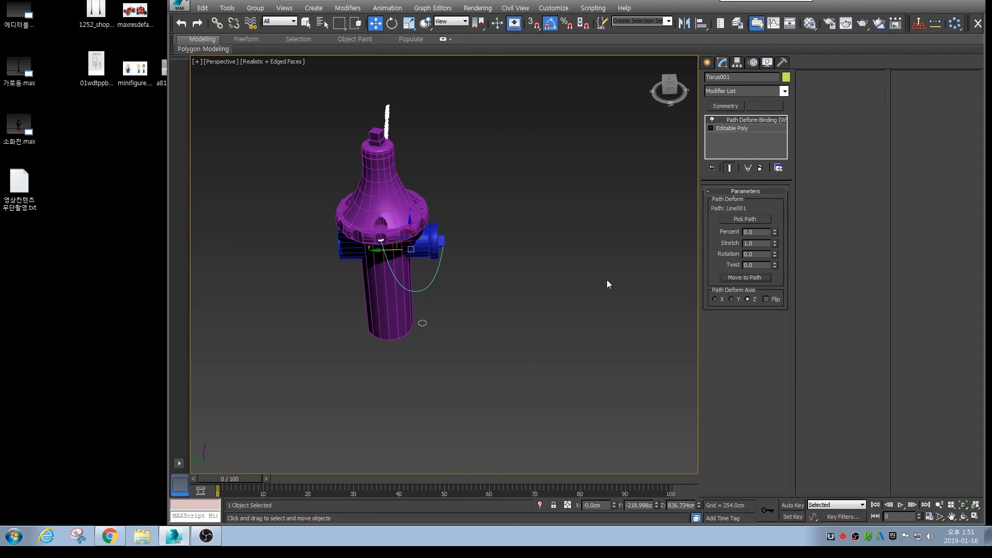
pyautogui.keyDown('alt'); pyautogui.moveTo(482, 245); pyautogui.dragTo(523, 312, button='middle'); pyautogui.keyUp('alt')
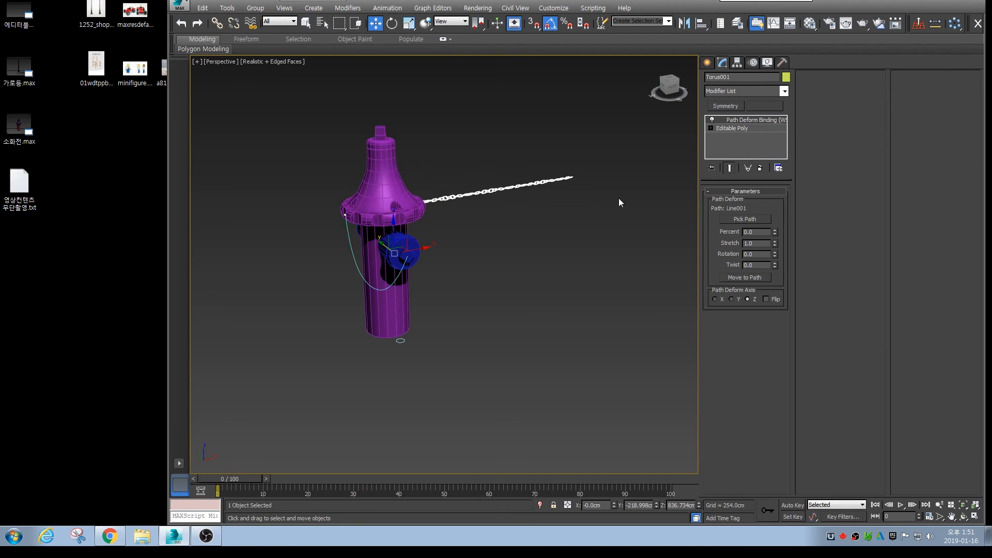
# Set the chain's path deform axis to Y and flip its direction
pyautogui.click(735, 300)
pyautogui.keyDown('alt'); pyautogui.moveTo(358, 181); pyautogui.dragTo(354, 262, button='middle'); pyautogui.keyUp('alt')
pyautogui.click(718, 302)
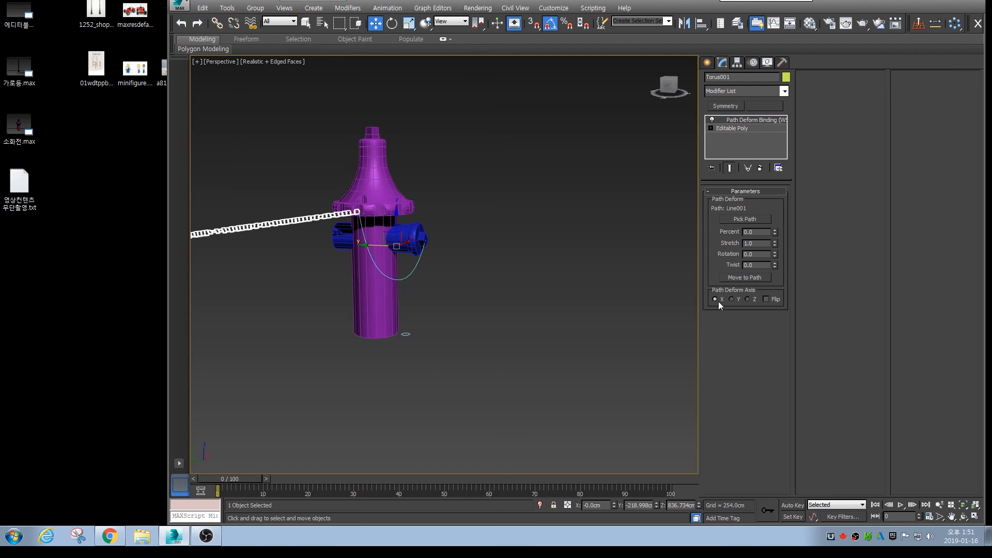
pyautogui.keyDown('alt'); pyautogui.moveTo(350, 299); pyautogui.dragTo(360, 256, button='middle'); pyautogui.keyUp('alt')
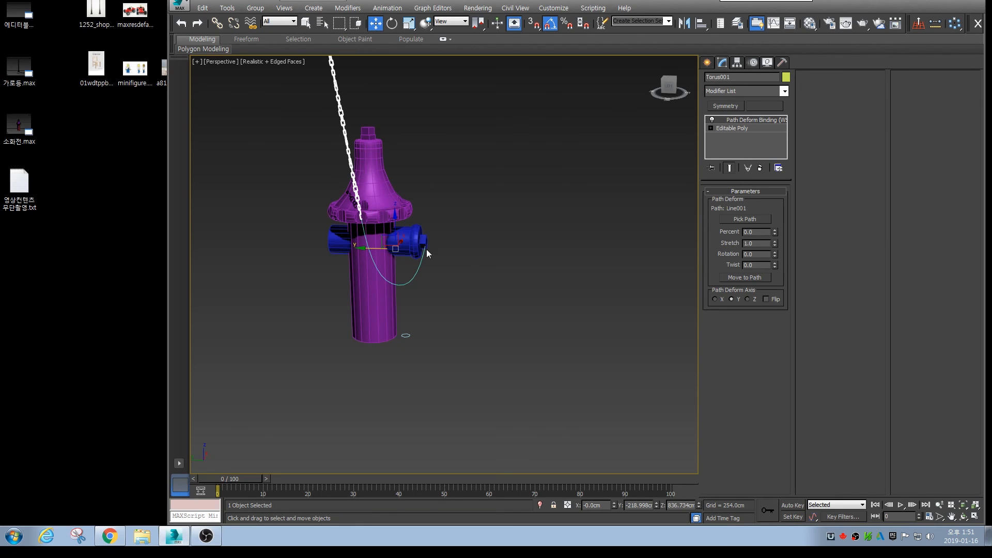
pyautogui.click(765, 300)
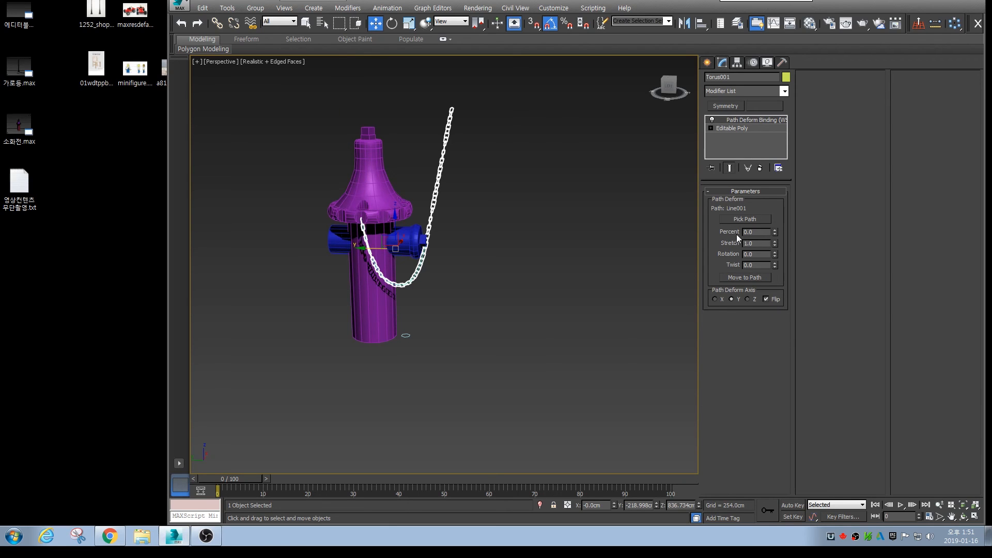
# Shift the chain along the path by setting Percent to -1.0
pyautogui.moveTo(775, 234); pyautogui.dragTo(754, 277)
pyautogui.scroll(3, 437, 260)
pyautogui.scroll(3, 437, 260)
pyautogui.moveTo(775, 233); pyautogui.dragTo(773, 196)
pyautogui.scroll(-1, 456, 284)
pyautogui.keyDown('alt'); pyautogui.moveTo(460, 280); pyautogui.dragTo(453, 278, button='middle'); pyautogui.keyUp('alt')
# Try a different Stretch value for the chain on the path and undo it
pyautogui.moveTo(774, 243); pyautogui.dragTo(771, 194)
pyautogui.rightClick(776, 282)
pyautogui.hotkey('ctrl', 'z')
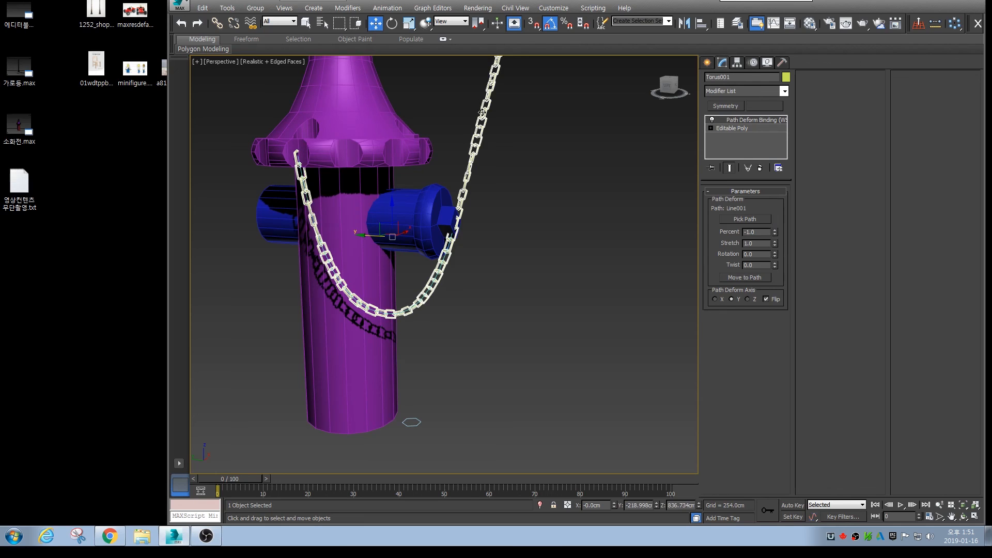
pyautogui.moveTo(445, 207); pyautogui.dragTo(431, 245, button='middle')
pyautogui.scroll(-2, 432, 245)
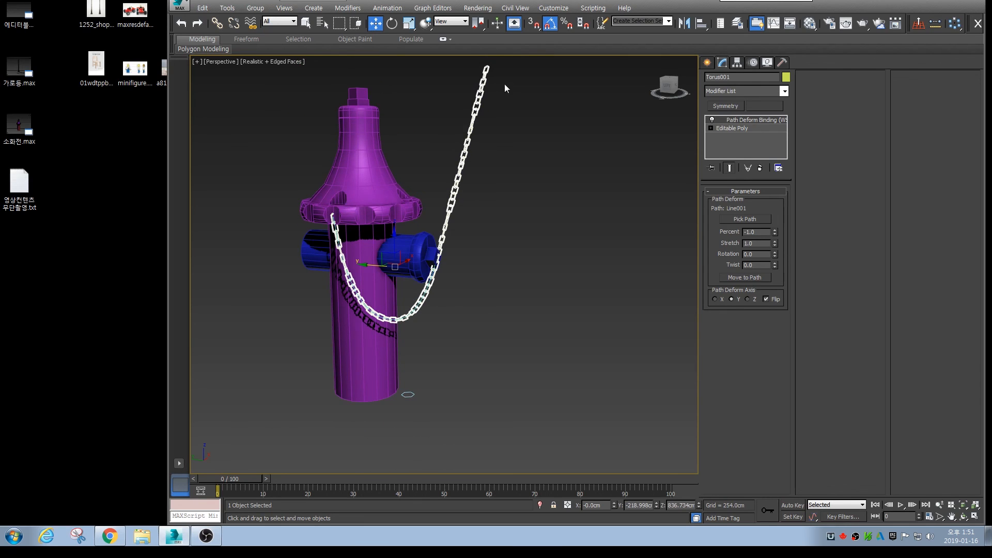
# Try twisting the chain along the path, including a Twist of 360, and reset Twist to 0
pyautogui.moveTo(775, 267); pyautogui.dragTo(715, 266)
pyautogui.write('0')
pyautogui.press('Return')
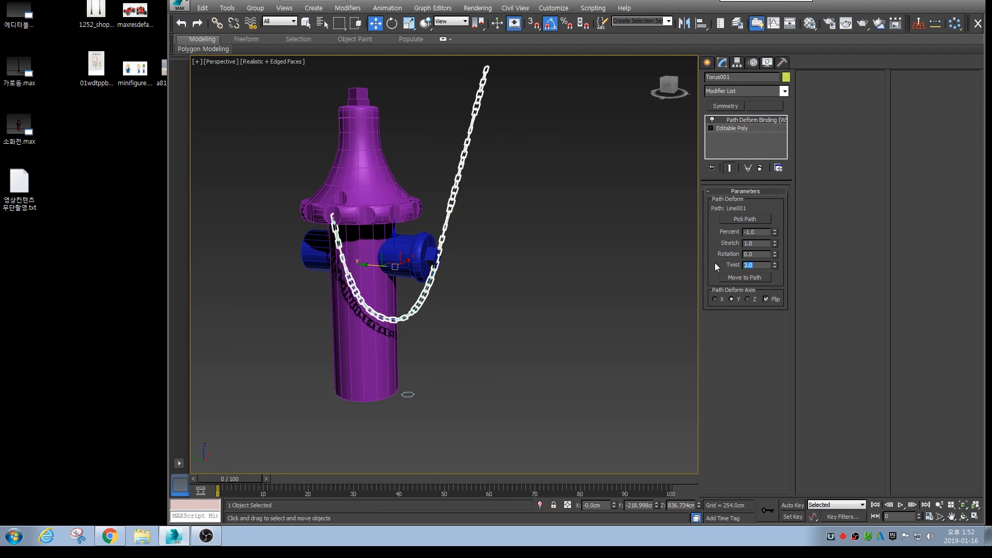
pyautogui.write('360')
pyautogui.press('Return')
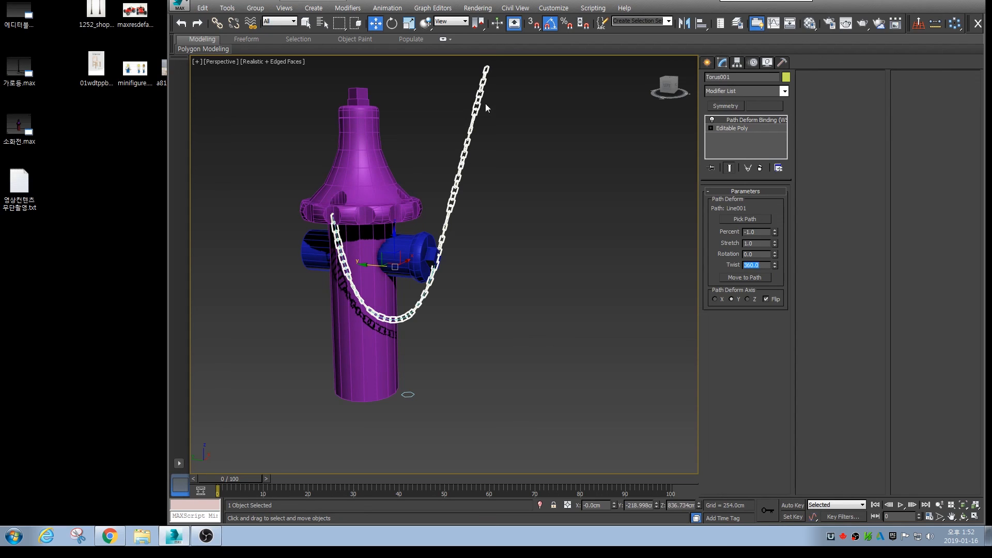
pyautogui.moveTo(775, 265); pyautogui.dragTo(730, 334)
pyautogui.hotkey('ctrl', 'z')
pyautogui.moveTo(761, 265); pyautogui.dragTo(630, 270)
pyautogui.write('0')
pyautogui.press('Return')
pyautogui.moveTo(423, 347); pyautogui.dragTo(445, 310, button='middle')
pyautogui.moveTo(437, 259)
pyautogui.keyDown('alt'); pyautogui.mouseDown(button='middle')
pyautogui.moveTo(435, 274)
pyautogui.moveTo(466, 237)
pyautogui.moveTo(438, 246)
pyautogui.moveTo(435, 271)
pyautogui.mouseUp(button='middle'); pyautogui.keyUp('alt')
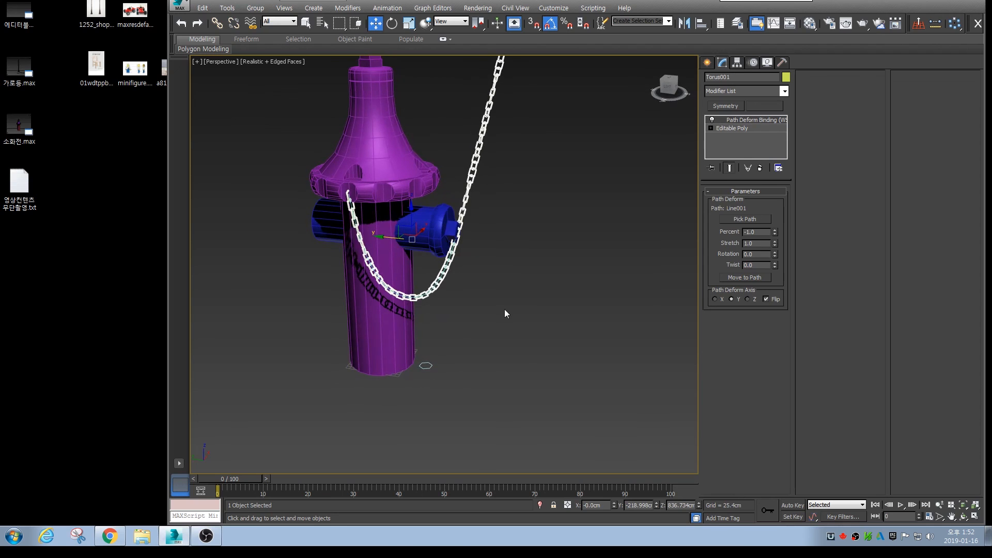
# Edit the vertices of spline Line001 and nudge the one at the bottom of the curve slightly along X
pyautogui.click(504, 309)
pyautogui.scroll(2, 439, 291)
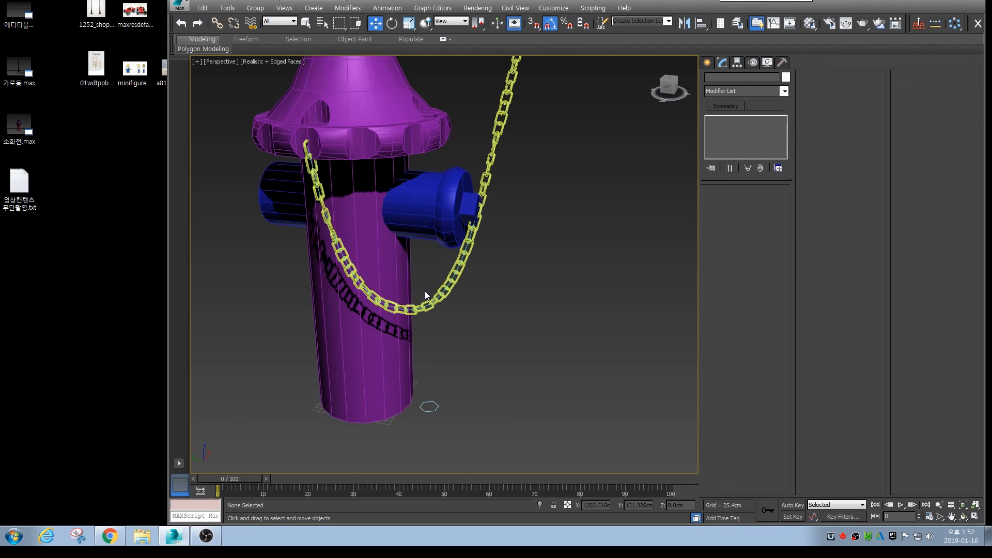
pyautogui.click(452, 280)
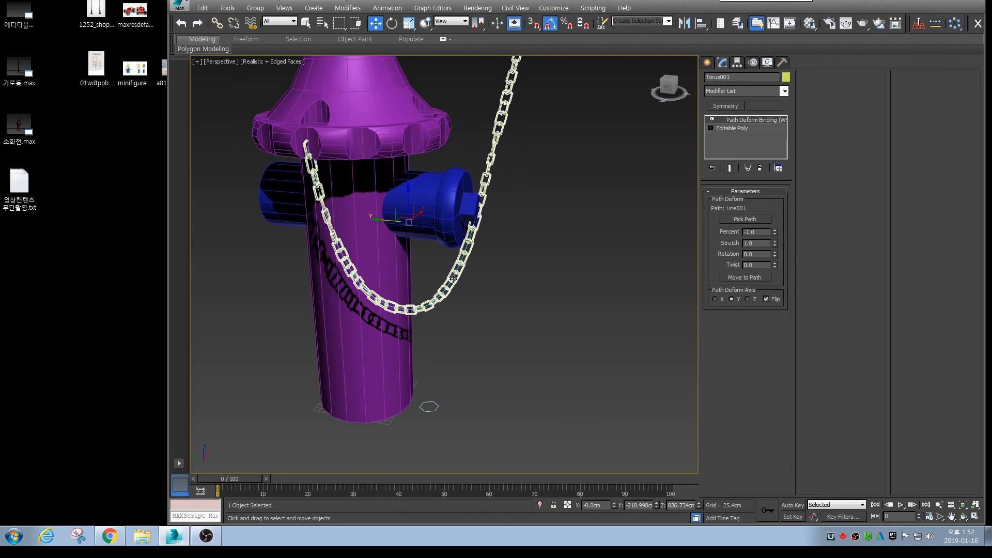
pyautogui.click(452, 279)
pyautogui.click(731, 262)
pyautogui.keyDown('alt'); pyautogui.moveTo(476, 276); pyautogui.dragTo(364, 268, button='middle'); pyautogui.keyUp('alt')
pyautogui.moveTo(352, 270); pyautogui.dragTo(372, 277)
pyautogui.moveTo(376, 300); pyautogui.dragTo(437, 346)
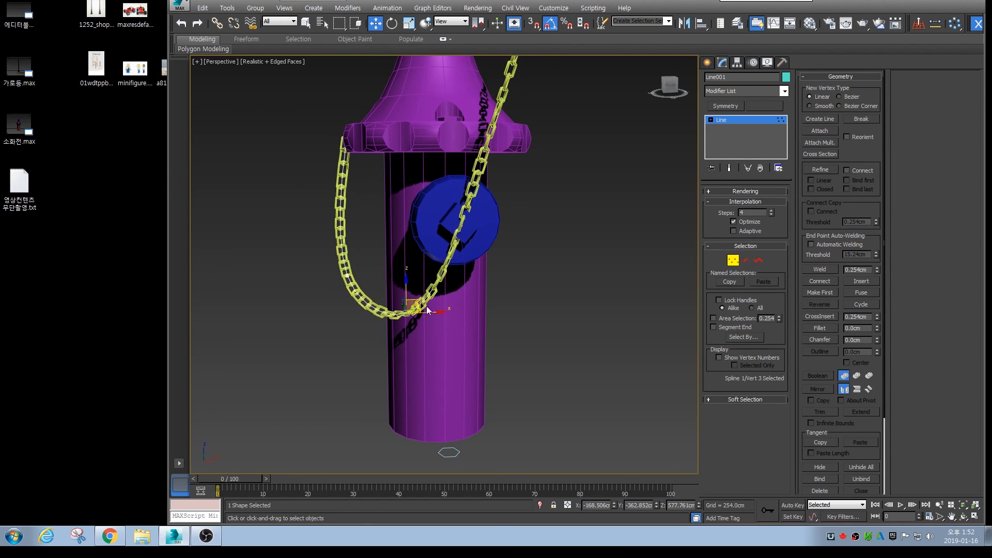
pyautogui.moveTo(437, 312); pyautogui.dragTo(441, 312)
# Shift the spline's end vertex at the outlet cap and its lower bend along X, and leave vertex editing
pyautogui.moveTo(430, 196); pyautogui.dragTo(506, 258)
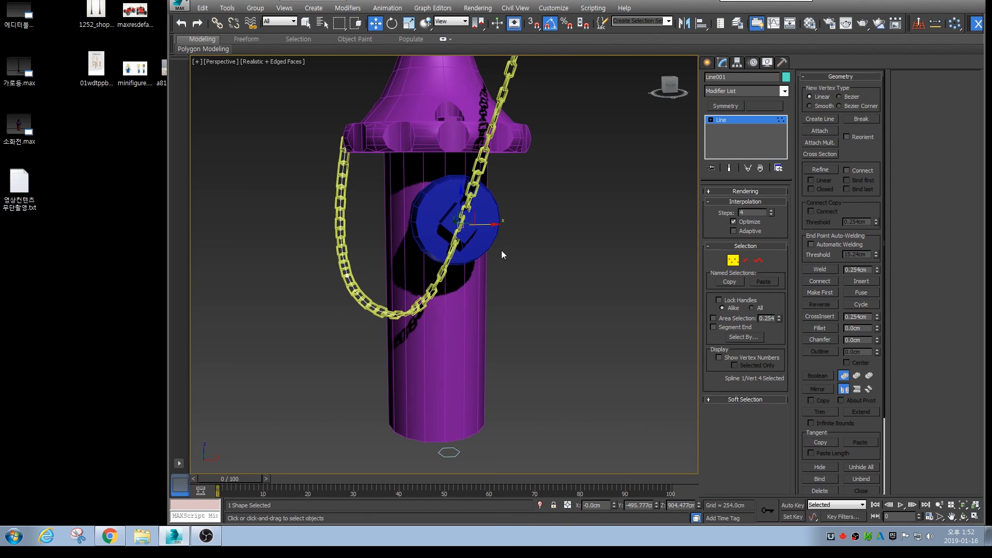
pyautogui.moveTo(486, 224); pyautogui.dragTo(467, 225)
pyautogui.click(433, 315)
pyautogui.moveTo(432, 316); pyautogui.dragTo(421, 318)
pyautogui.moveTo(379, 244); pyautogui.dragTo(377, 274)
pyautogui.moveTo(313, 121); pyautogui.dragTo(362, 143)
pyautogui.click(370, 241)
pyautogui.scroll(-4, 421, 210)
pyautogui.keyDown('alt'); pyautogui.moveTo(424, 211); pyautogui.dragTo(515, 257, button='middle'); pyautogui.keyUp('alt')
pyautogui.click(737, 263)
pyautogui.scroll(5, 400, 204)
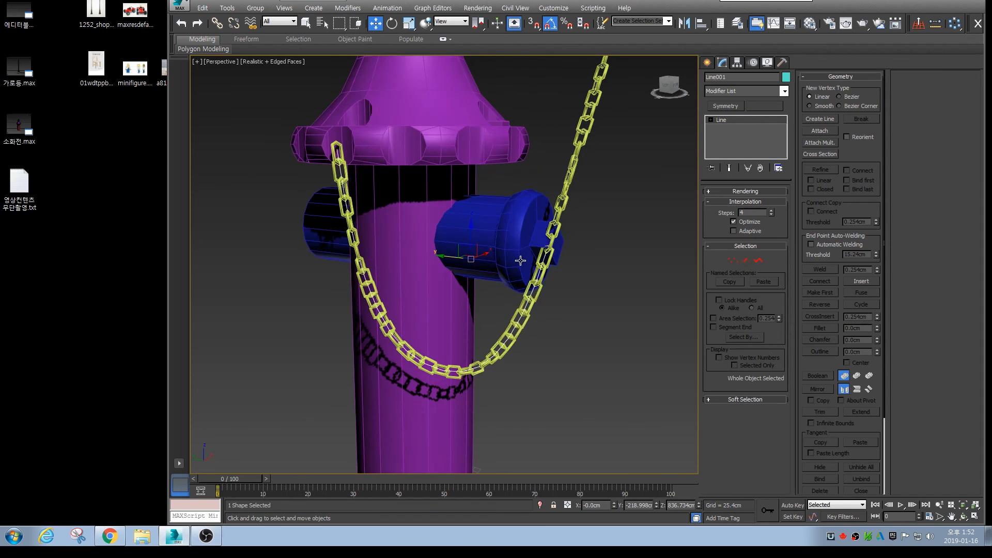
# Turn off Preserve Custom Attributes for the chain and collapse its Path Deform Binding into the Editable Poly
pyautogui.click(565, 189)
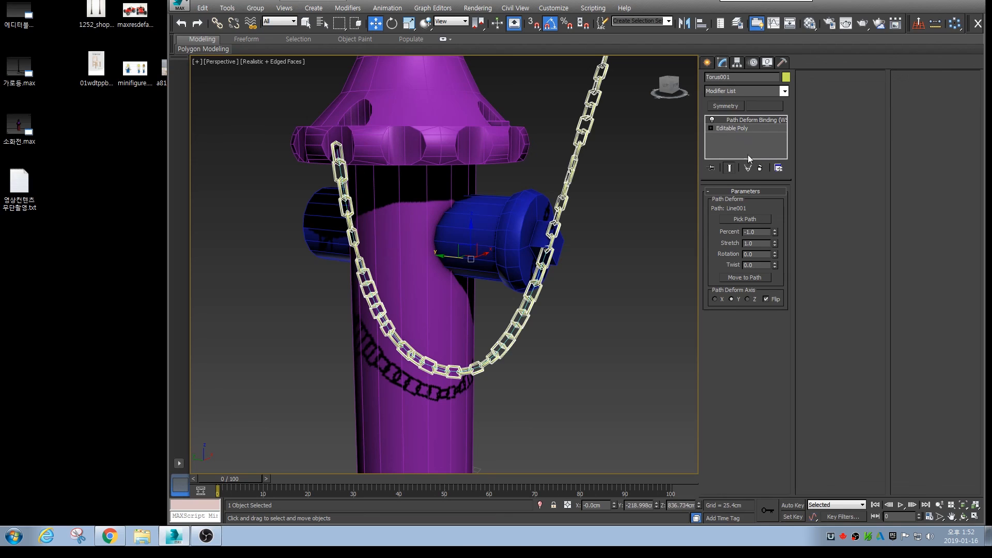
pyautogui.rightClick(742, 120)
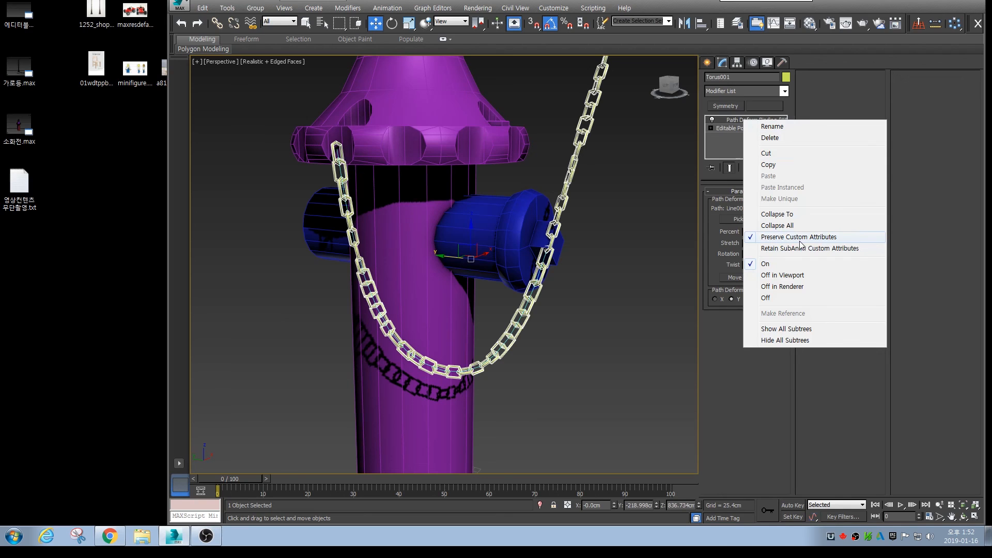
pyautogui.click(751, 239)
pyautogui.rightClick(727, 120)
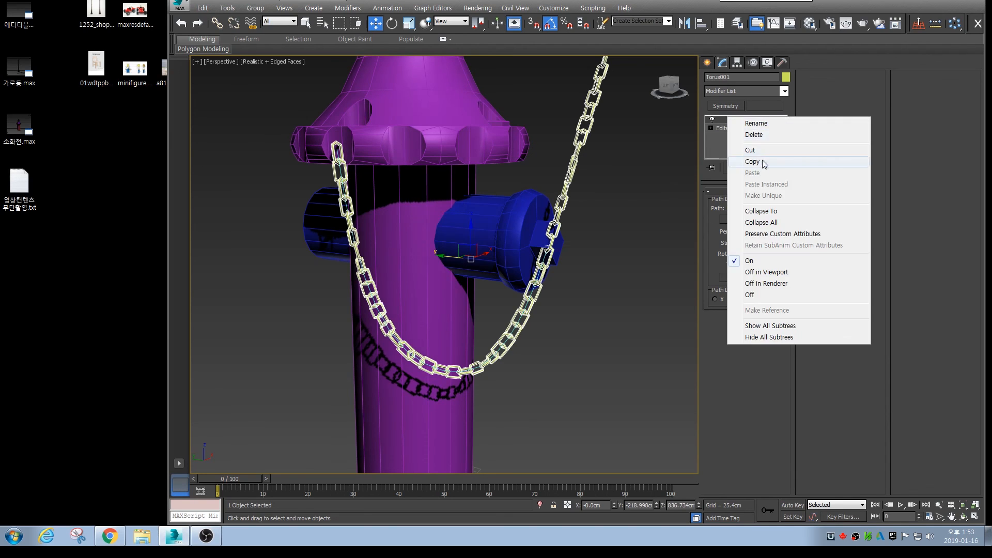
pyautogui.click(760, 213)
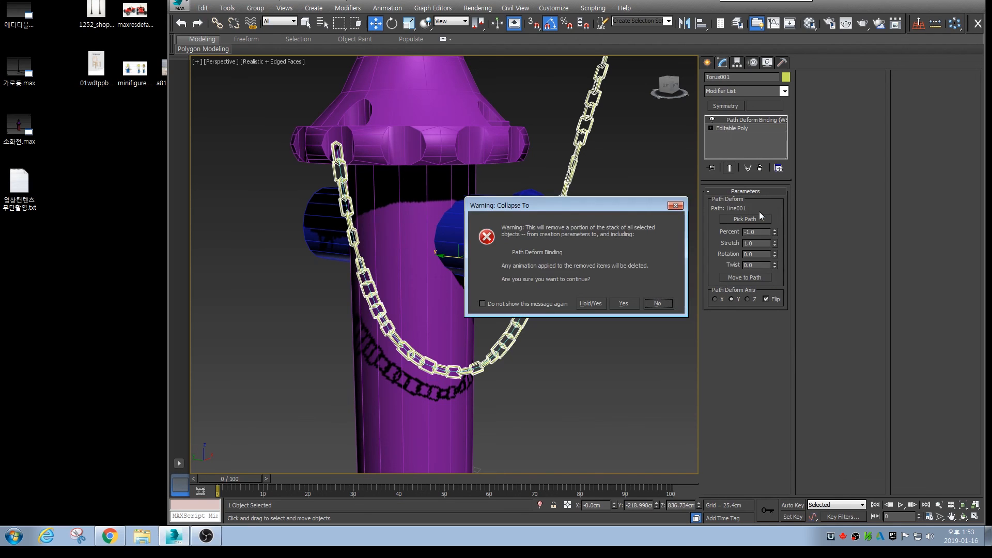
pyautogui.click(623, 304)
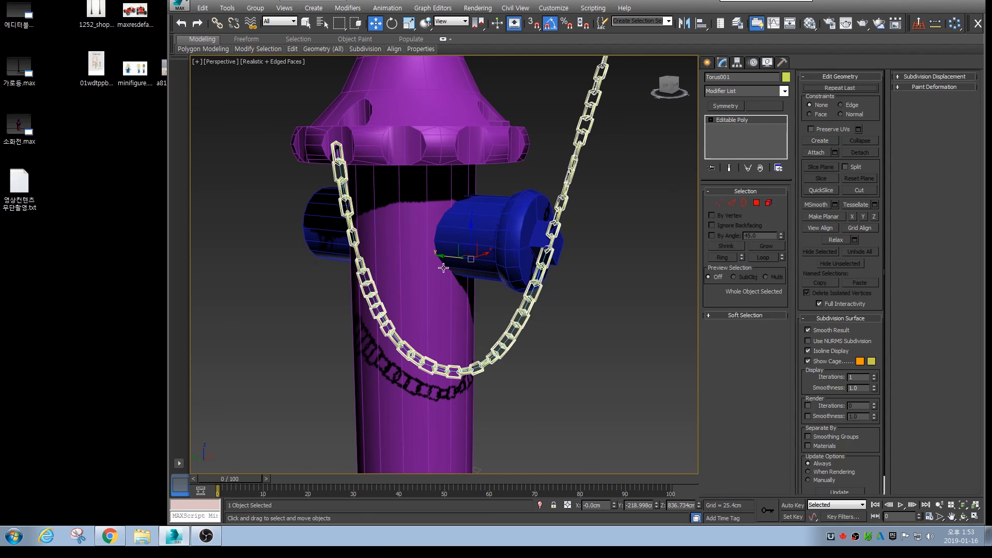
# Delete the surplus chain links extending above the outlet cap as whole elements, and leave element editing
pyautogui.scroll(-6, 490, 257)
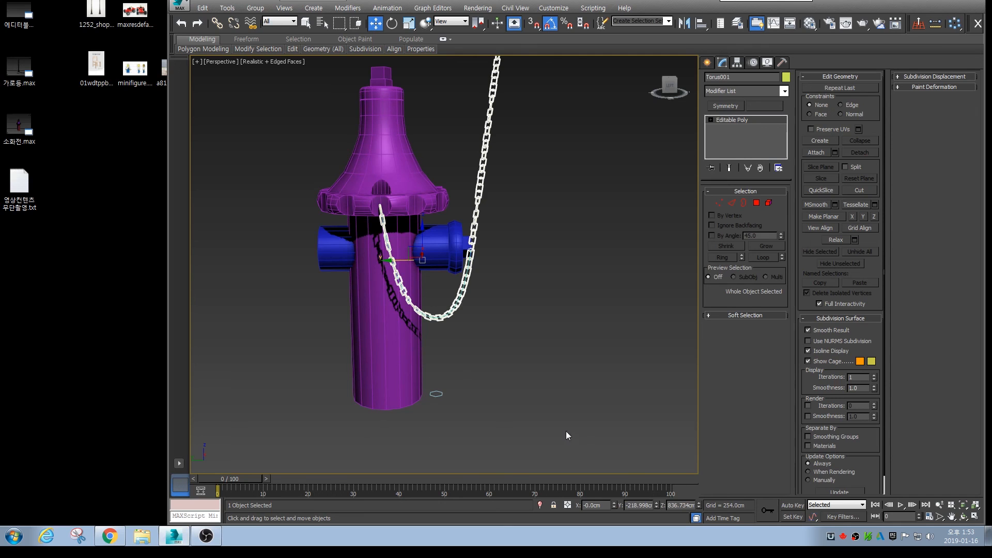
pyautogui.scroll(-3, 566, 431)
pyautogui.scroll(6, 634, 279)
pyautogui.click(766, 204)
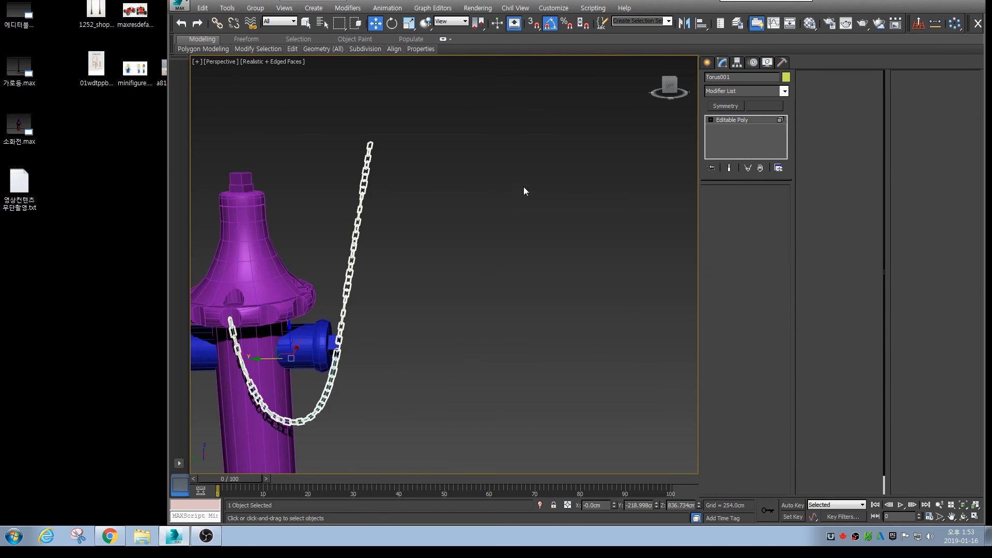
pyautogui.moveTo(408, 133); pyautogui.dragTo(365, 149)
pyautogui.moveTo(343, 182); pyautogui.dragTo(425, 165, button='middle')
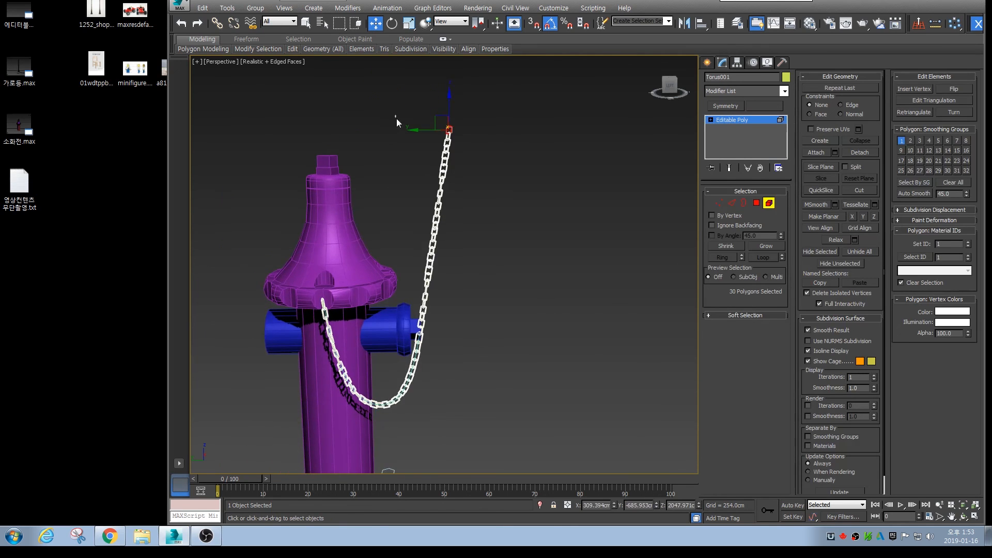
pyautogui.moveTo(474, 266); pyautogui.dragTo(476, 323)
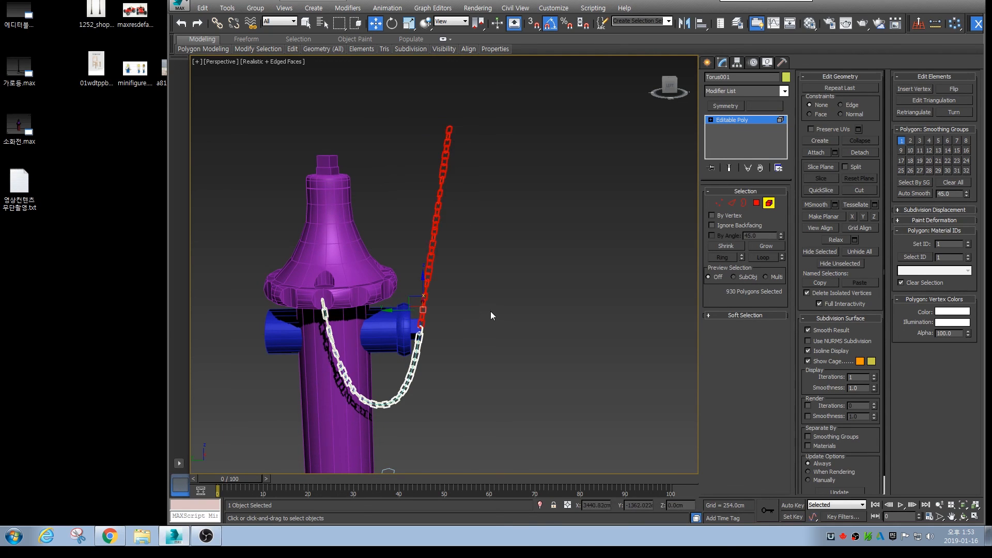
pyautogui.press('Delete')
pyautogui.click(768, 203)
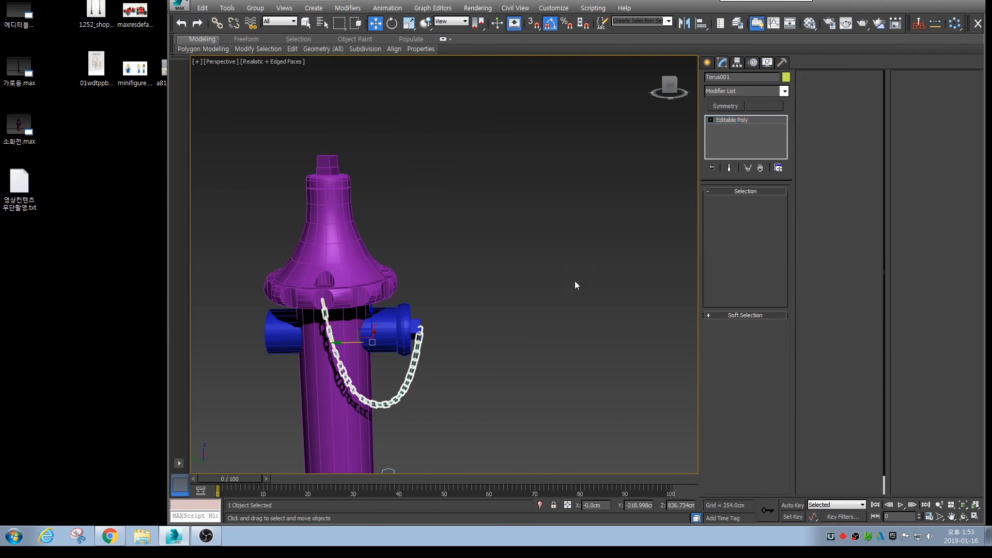
pyautogui.scroll(5, 573, 264)
pyautogui.keyDown('alt'); pyautogui.moveTo(568, 239); pyautogui.dragTo(452, 292, button='middle'); pyautogui.keyUp('alt')
pyautogui.scroll(-5, 402, 265)
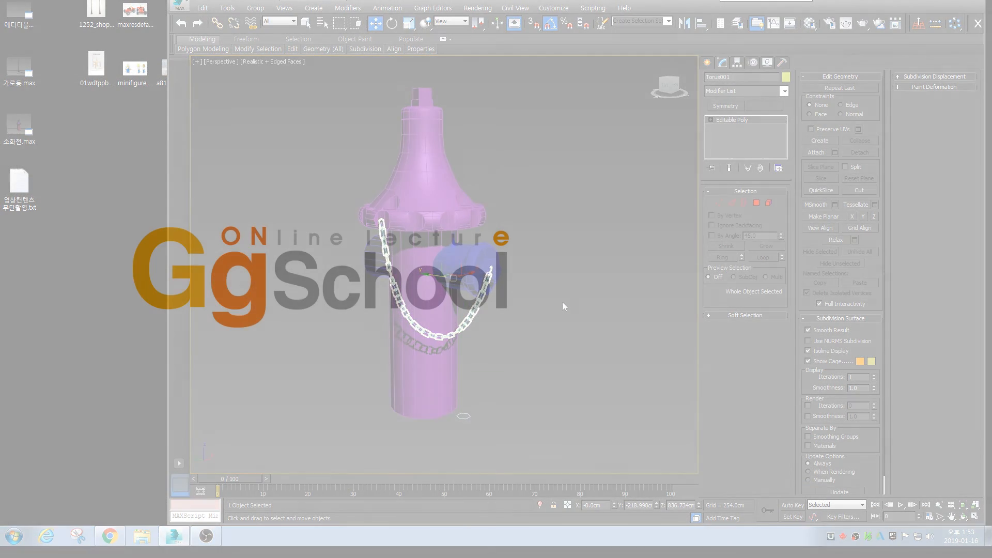